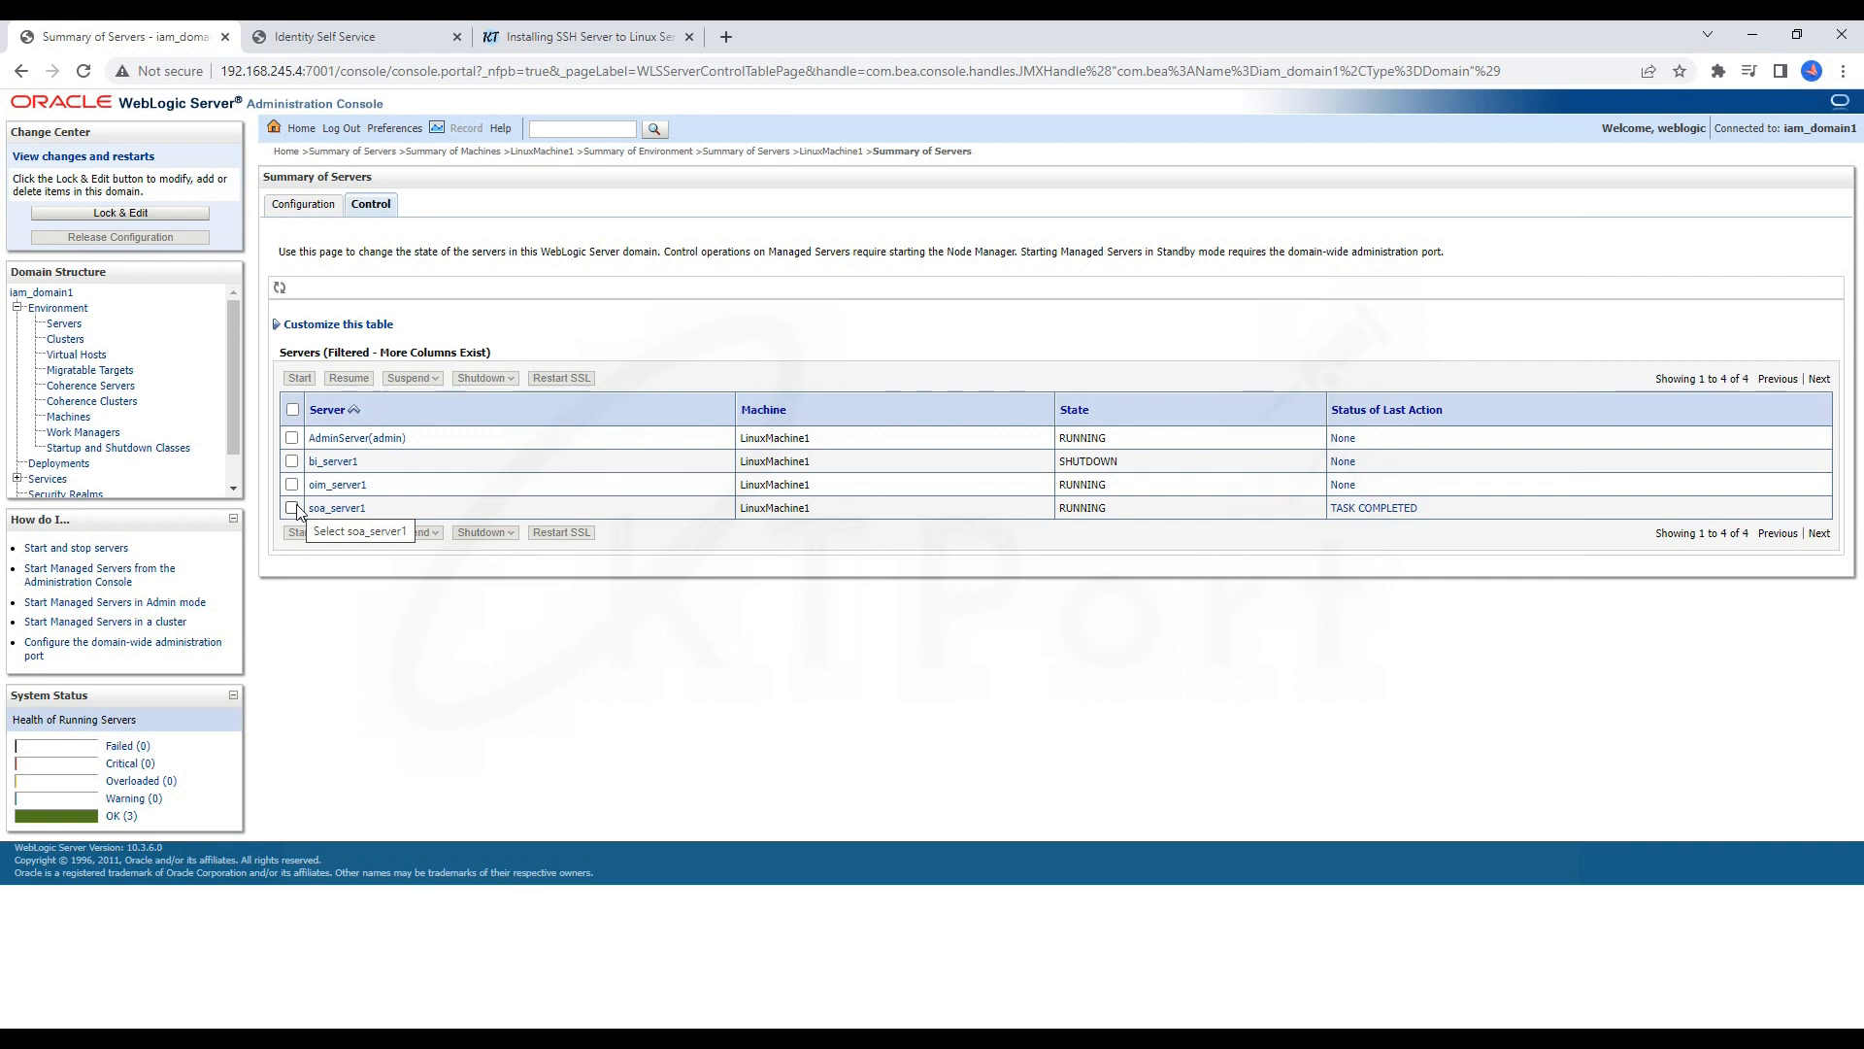
Step: Switch to MobaXterm and examine the first BAD_CERTIFICATE alert from localhost in the output of session 3
left_click(292, 507)
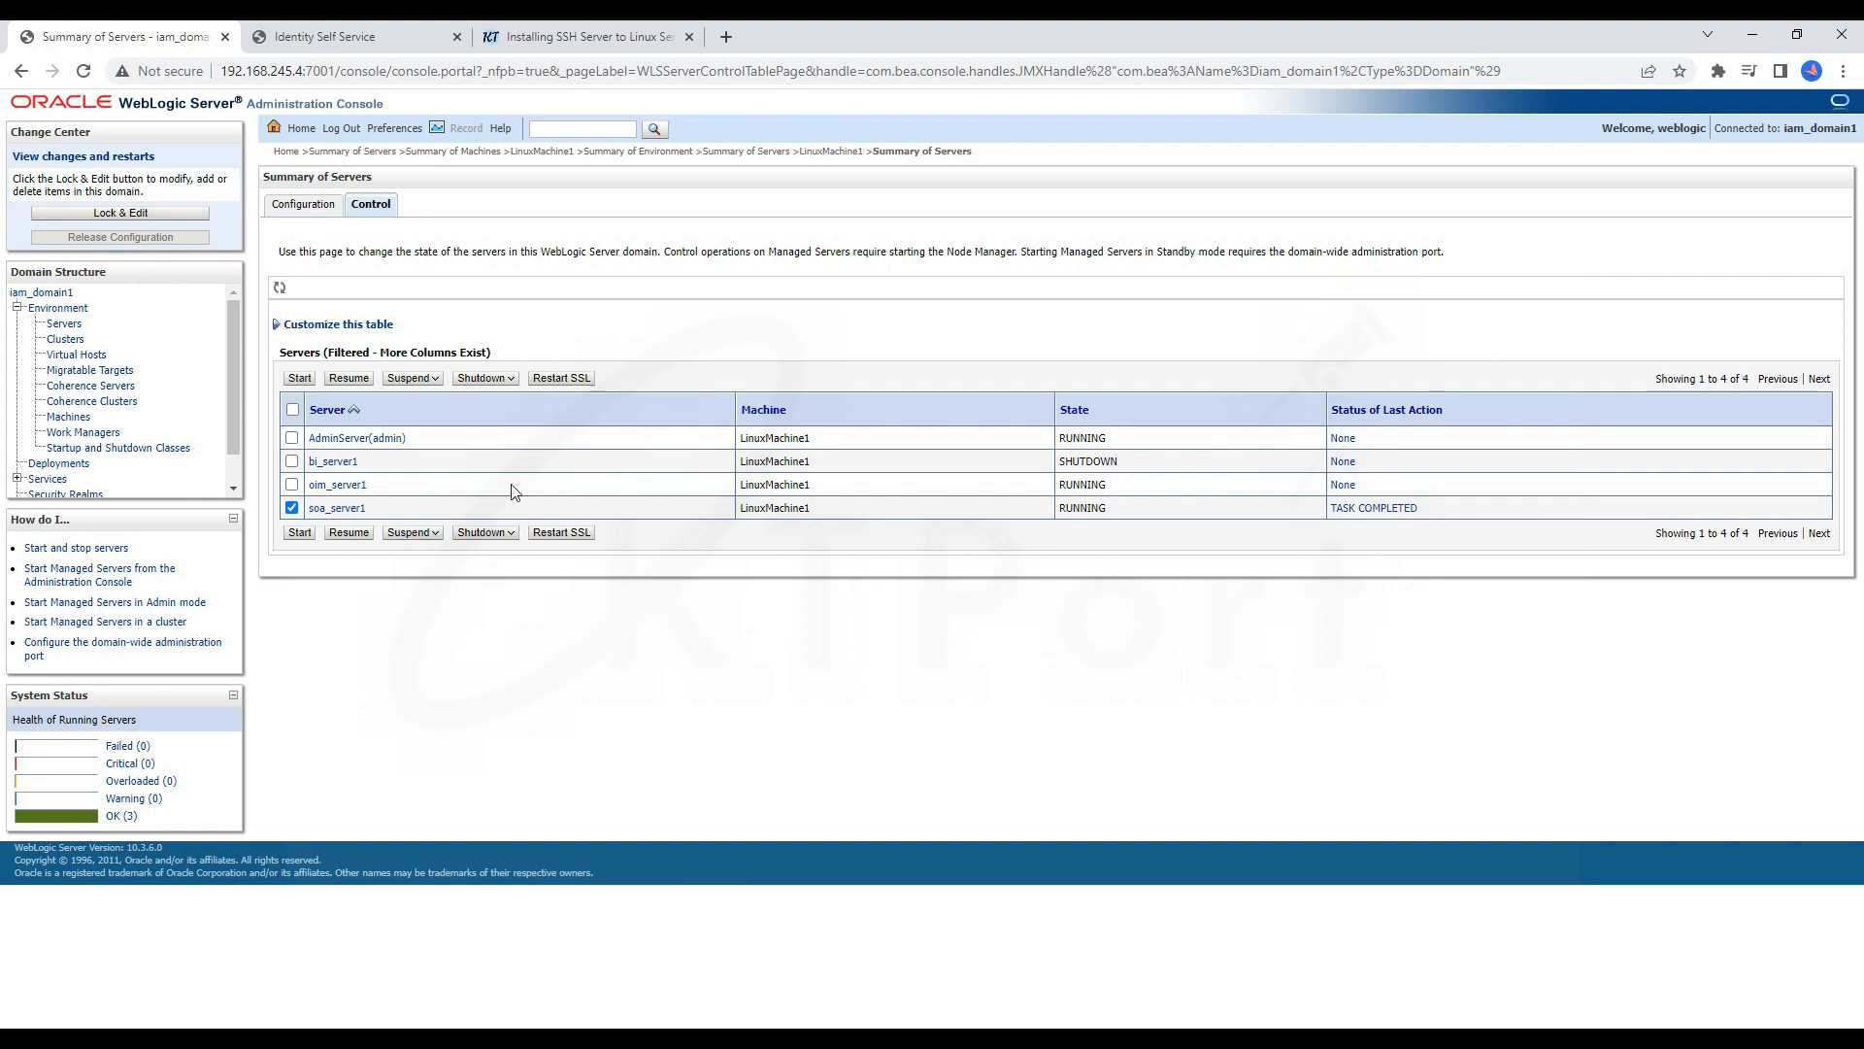
left_click(699, 1038)
left_click(505, 269)
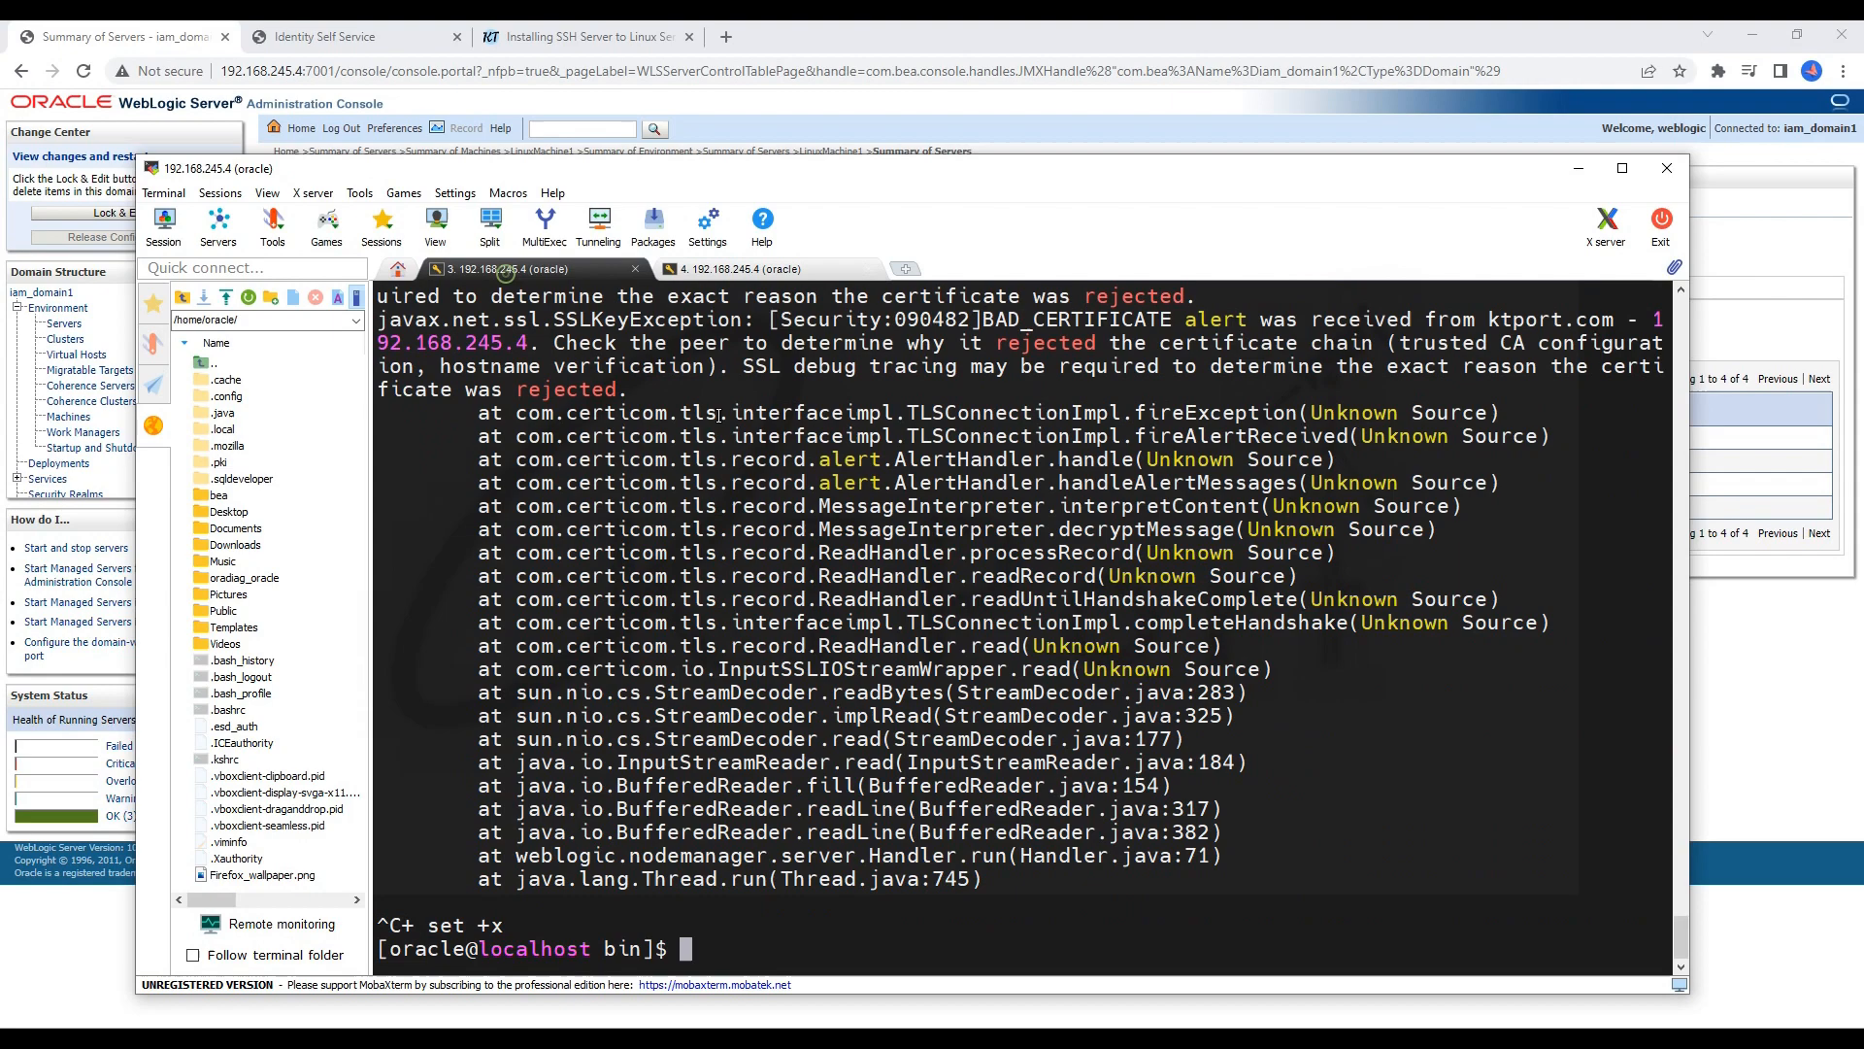
scroll(1058, 735, "up", 10)
scroll(1058, 731, "up", 14)
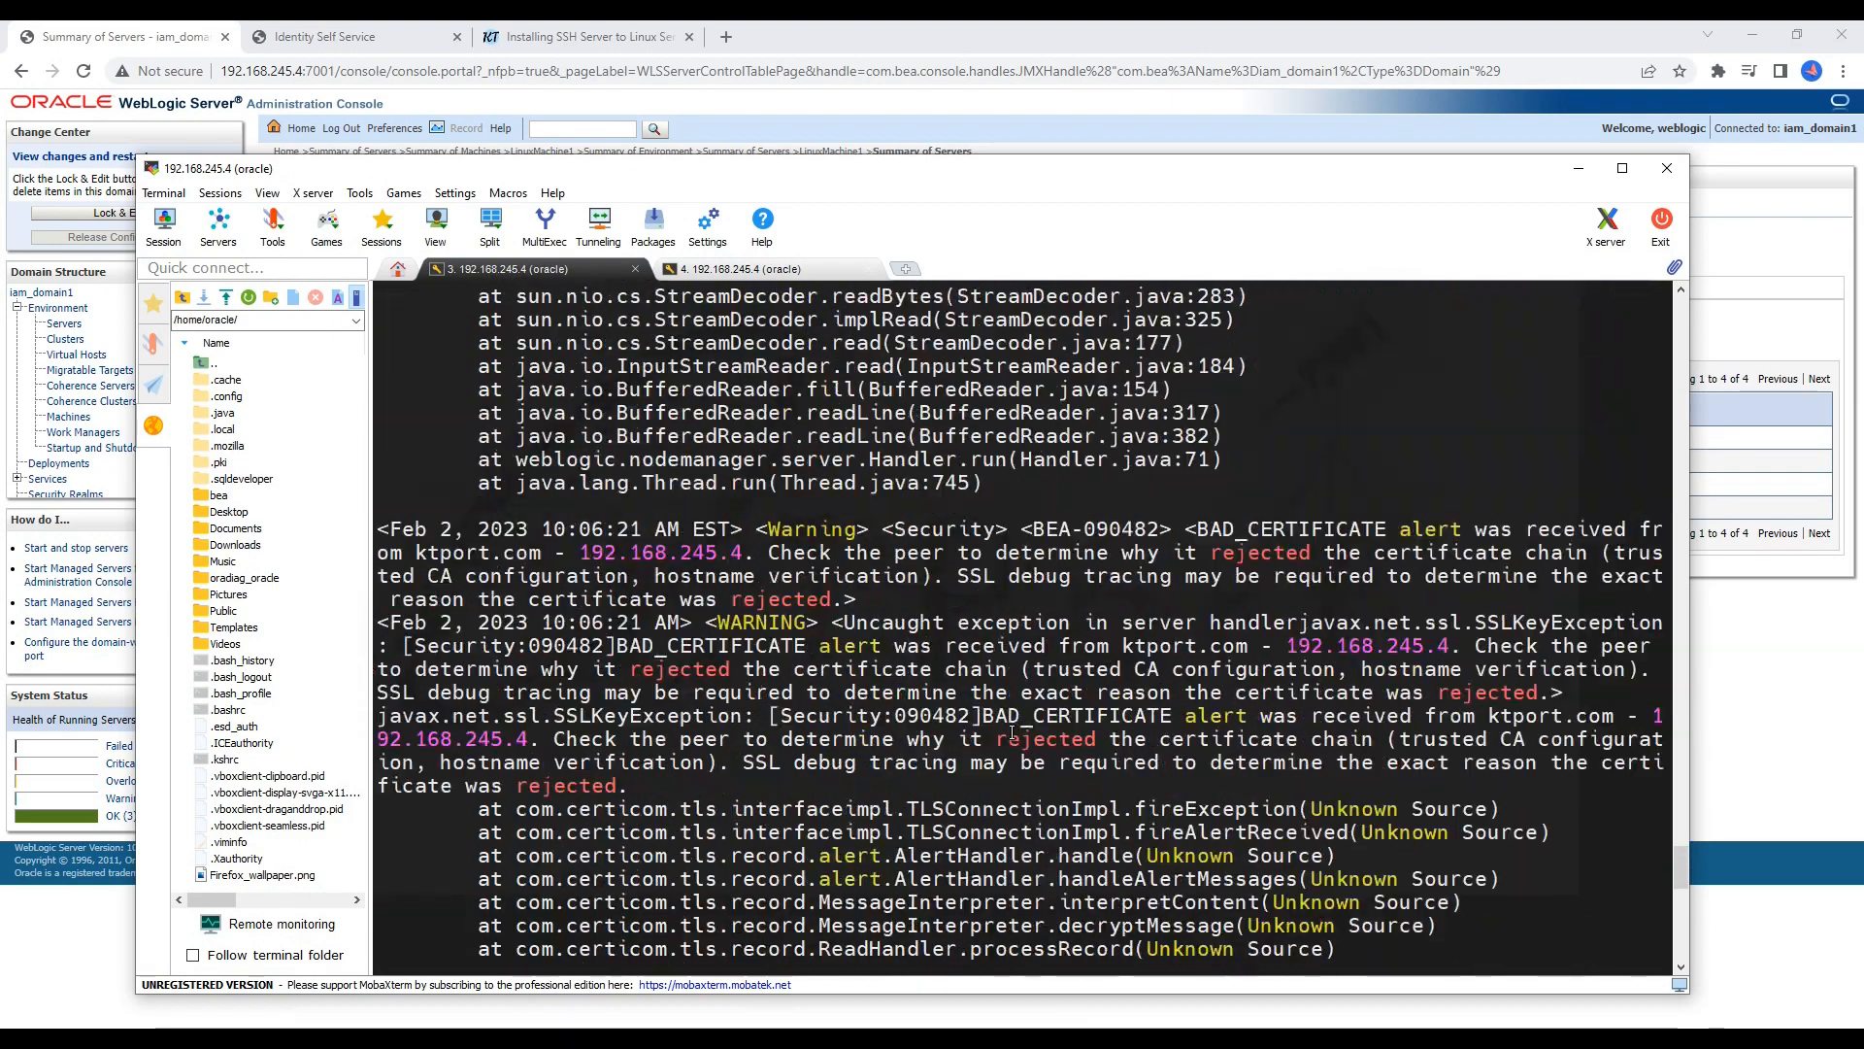
left_click_drag(1682, 874, 1687, 505)
left_click_drag(1185, 466, 668, 506)
left_click(1256, 486)
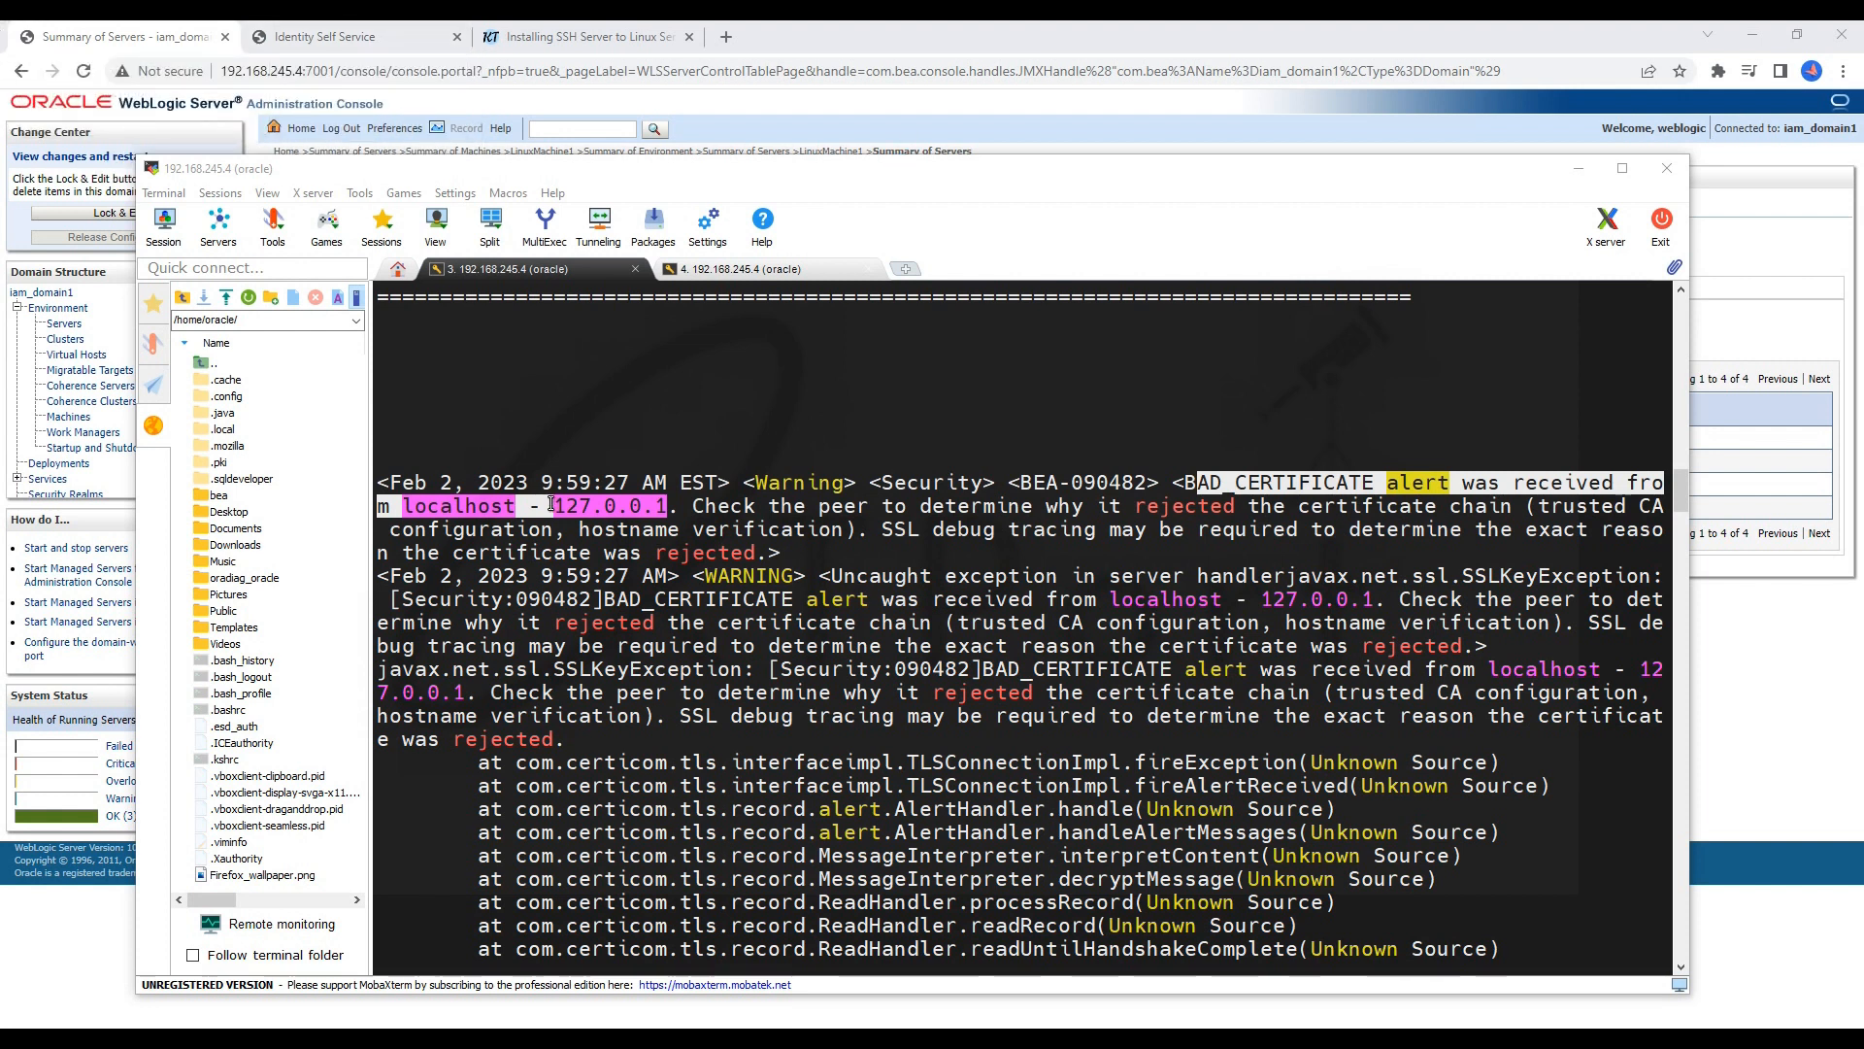
Step: Switch to the WebLogic console and open LinuxMachine1's Node Manager configuration to check its listen address
left_click(330, 37)
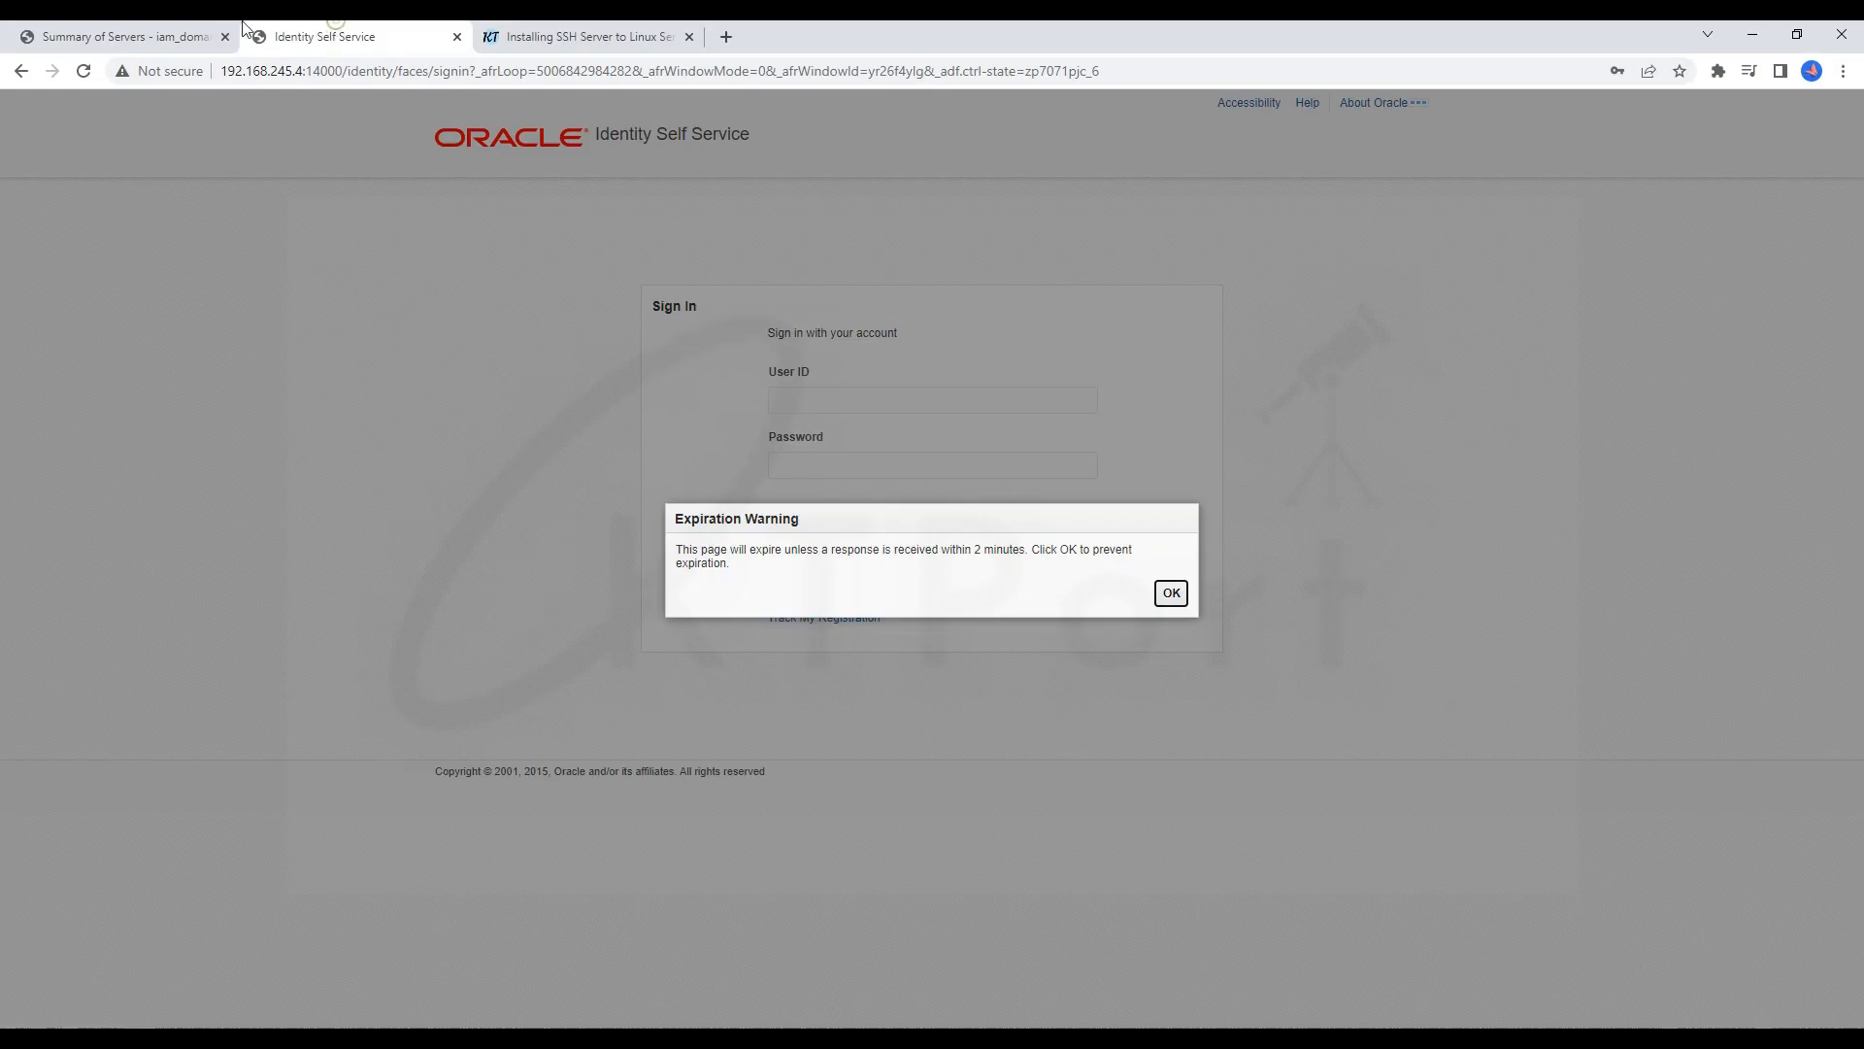
left_click(178, 40)
left_click(291, 508)
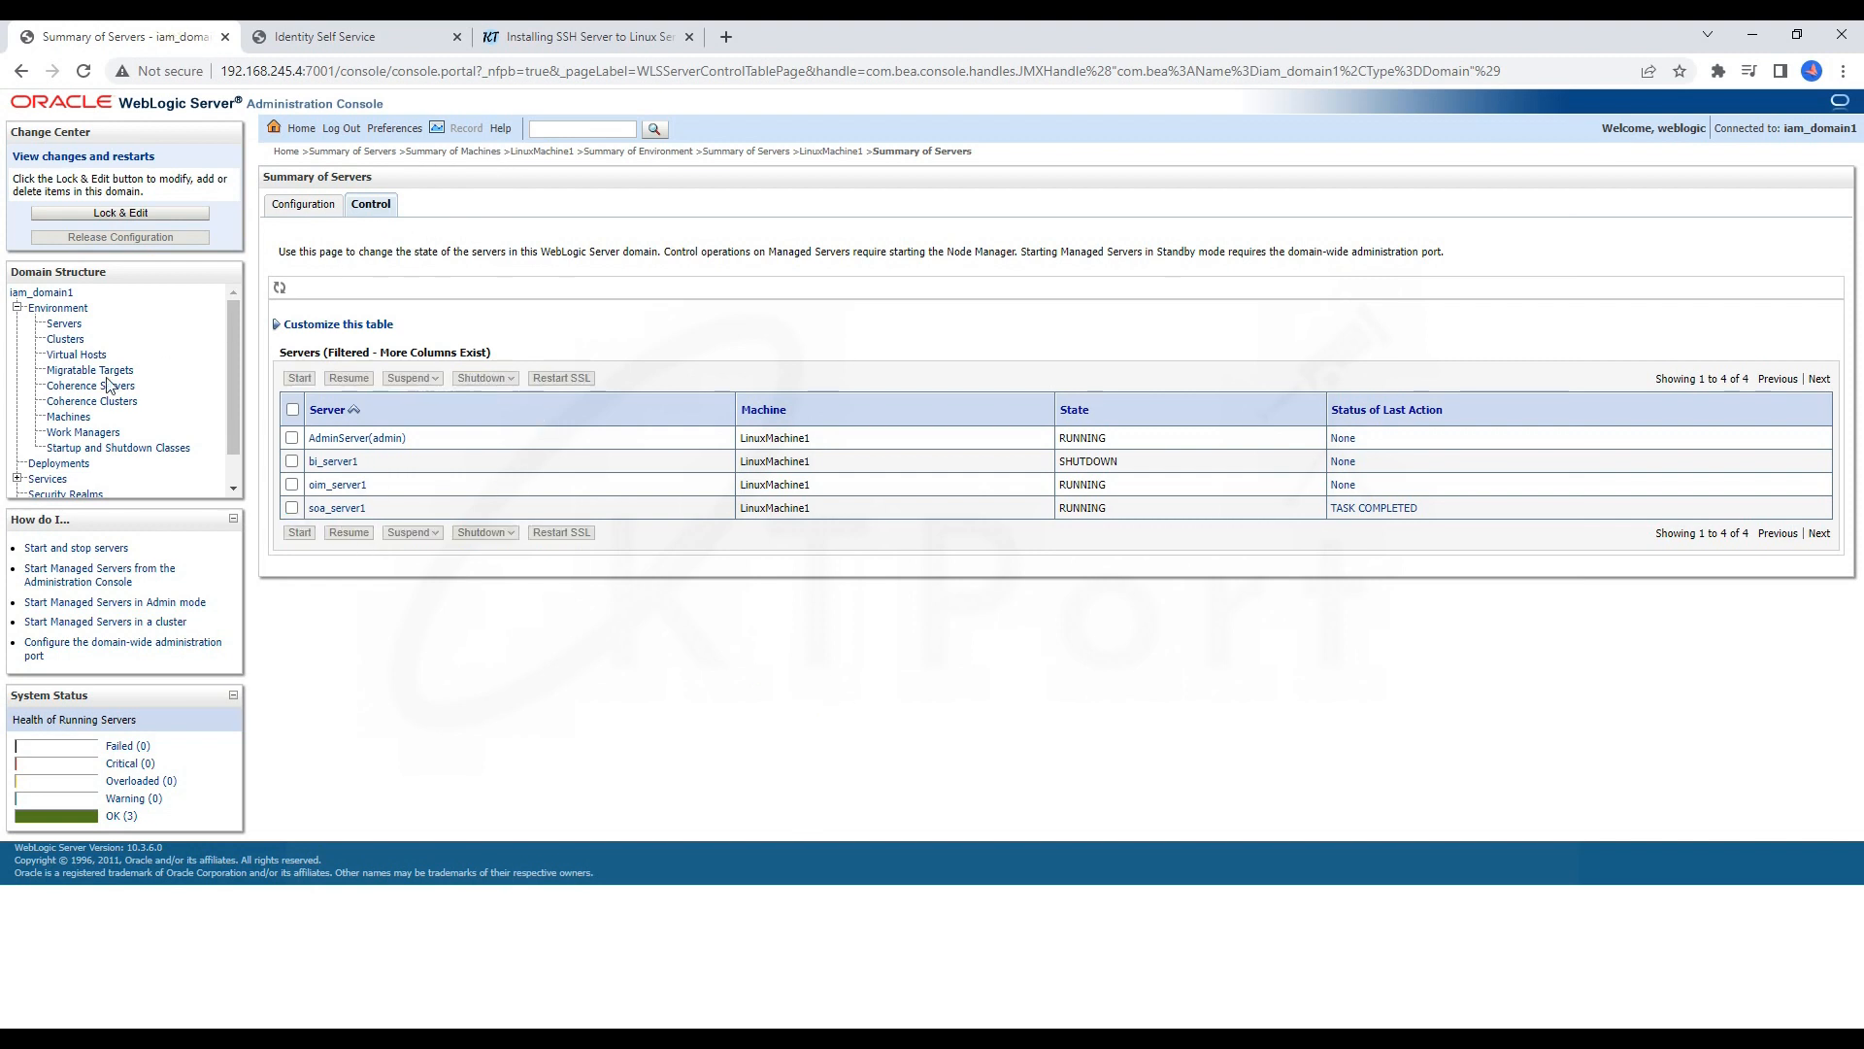
left_click(68, 416)
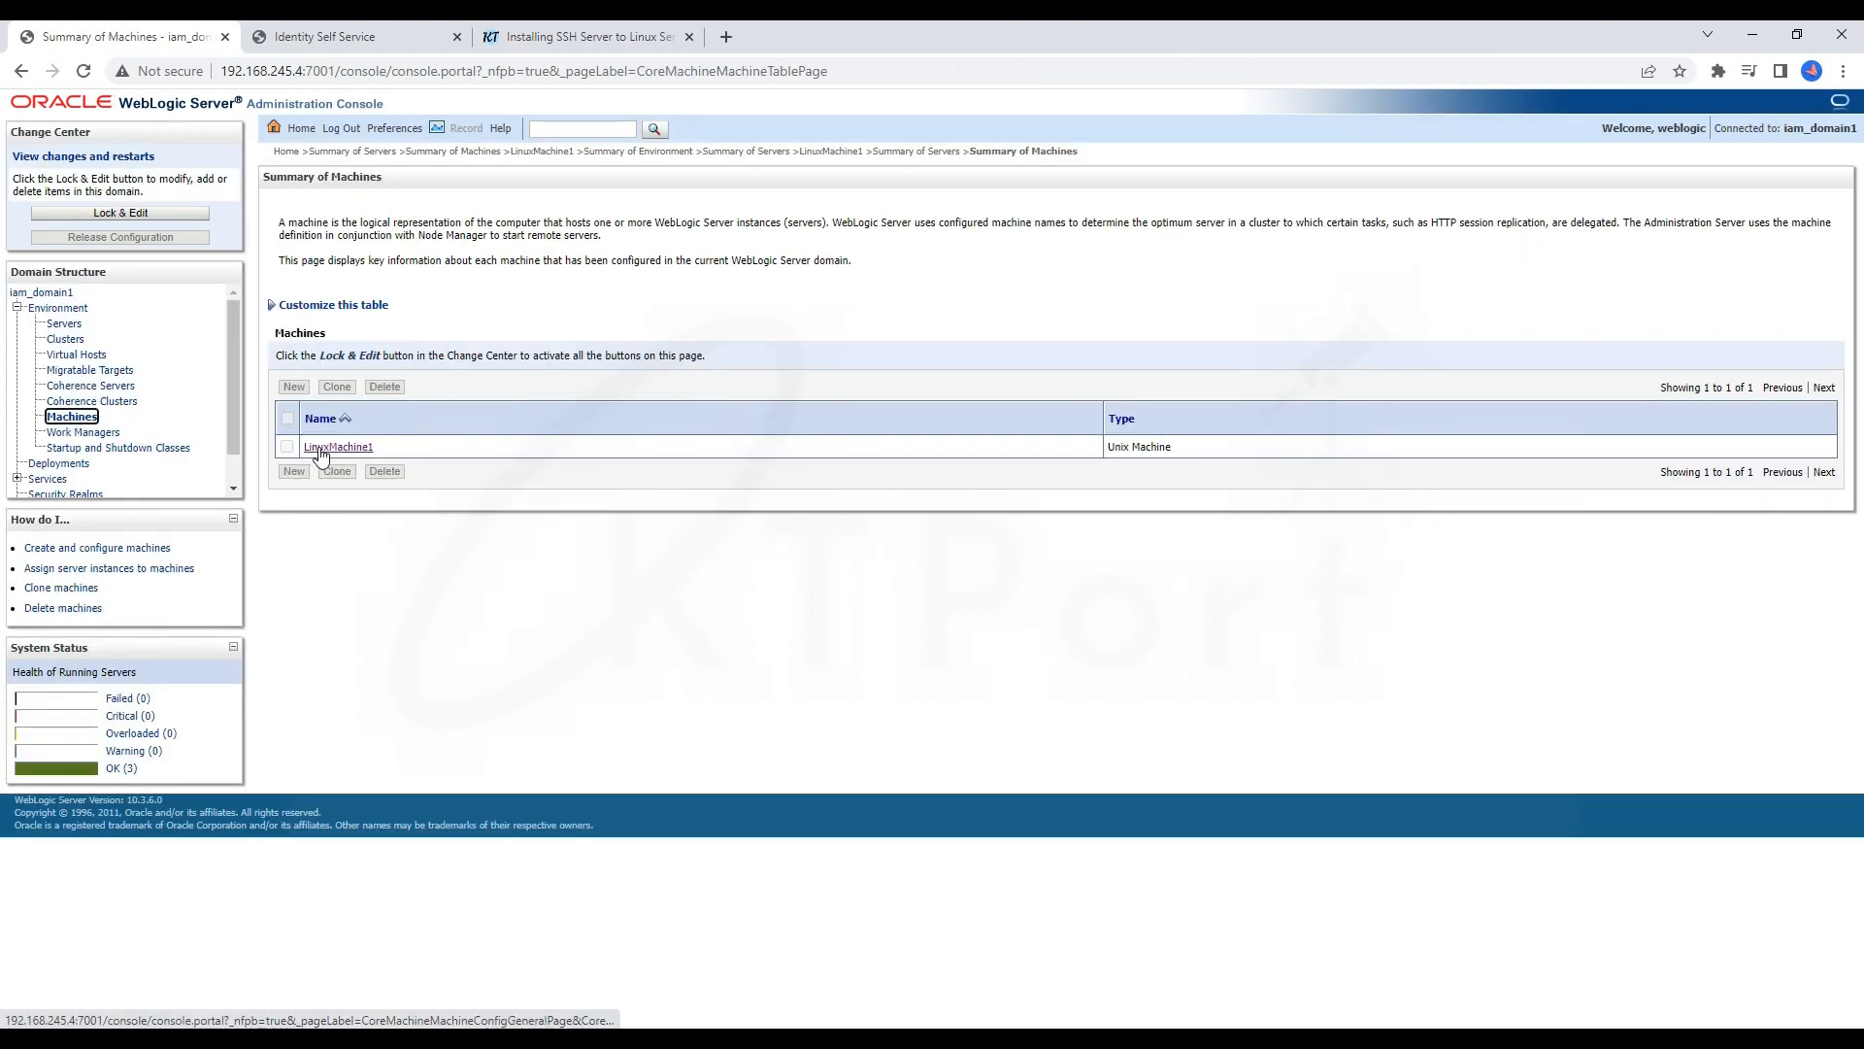
left_click(320, 448)
left_click(366, 234)
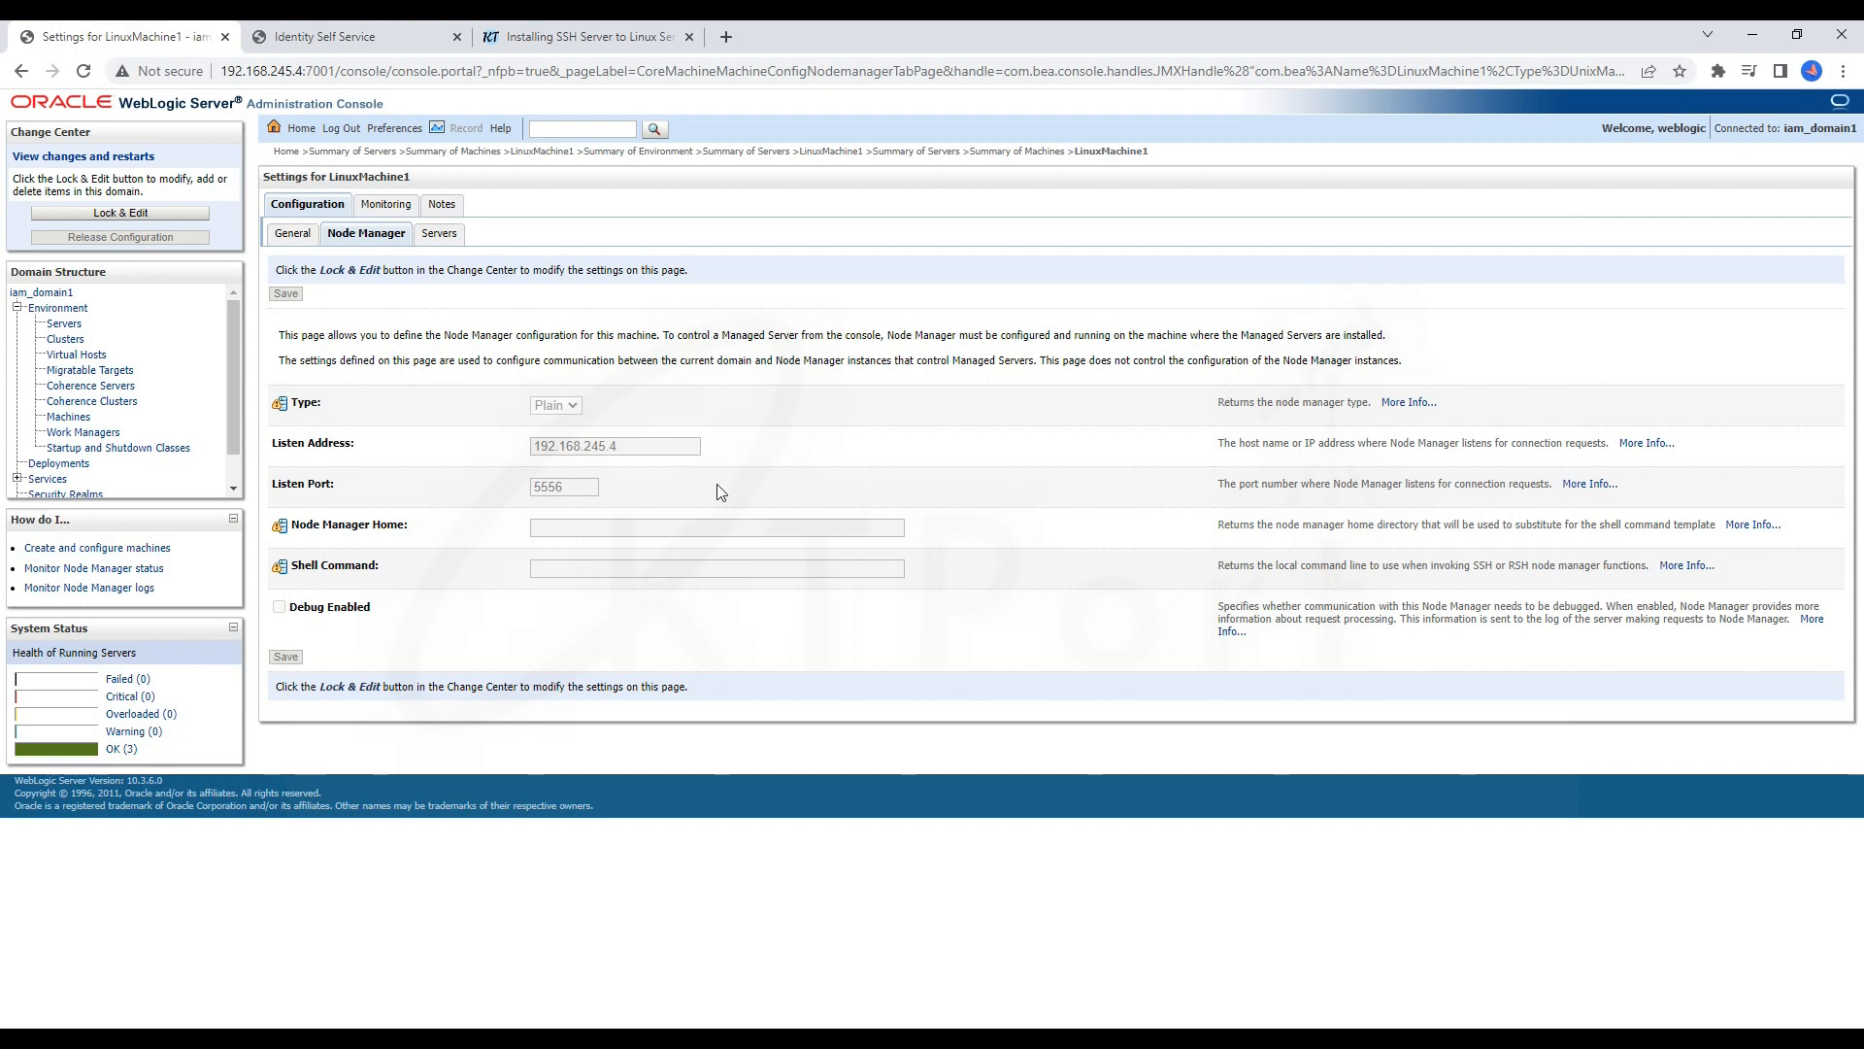
double_click(644, 454)
left_click(592, 450)
double_click(641, 456)
Step: Switch to MobaXterm, duplicate SSH session 4 and log in to the new session with the account password
key("alt+Tab")
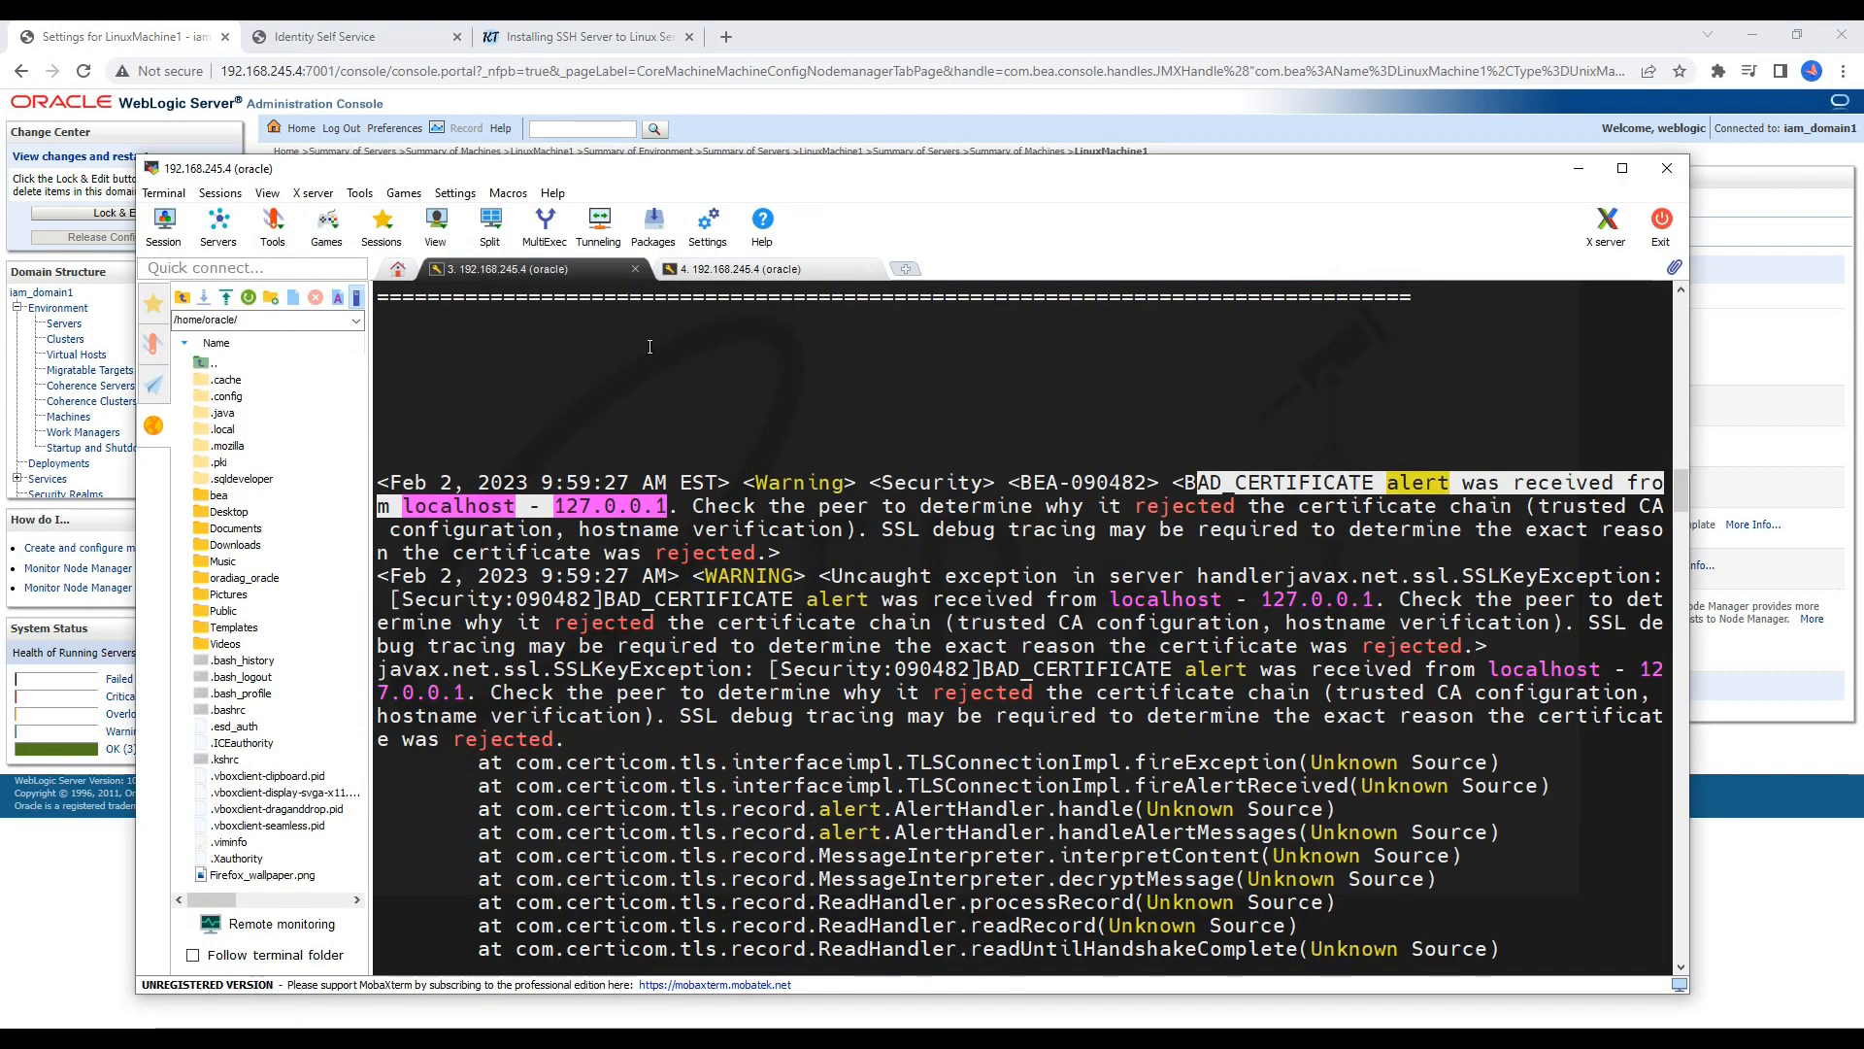
left_click(738, 274)
right_click(733, 278)
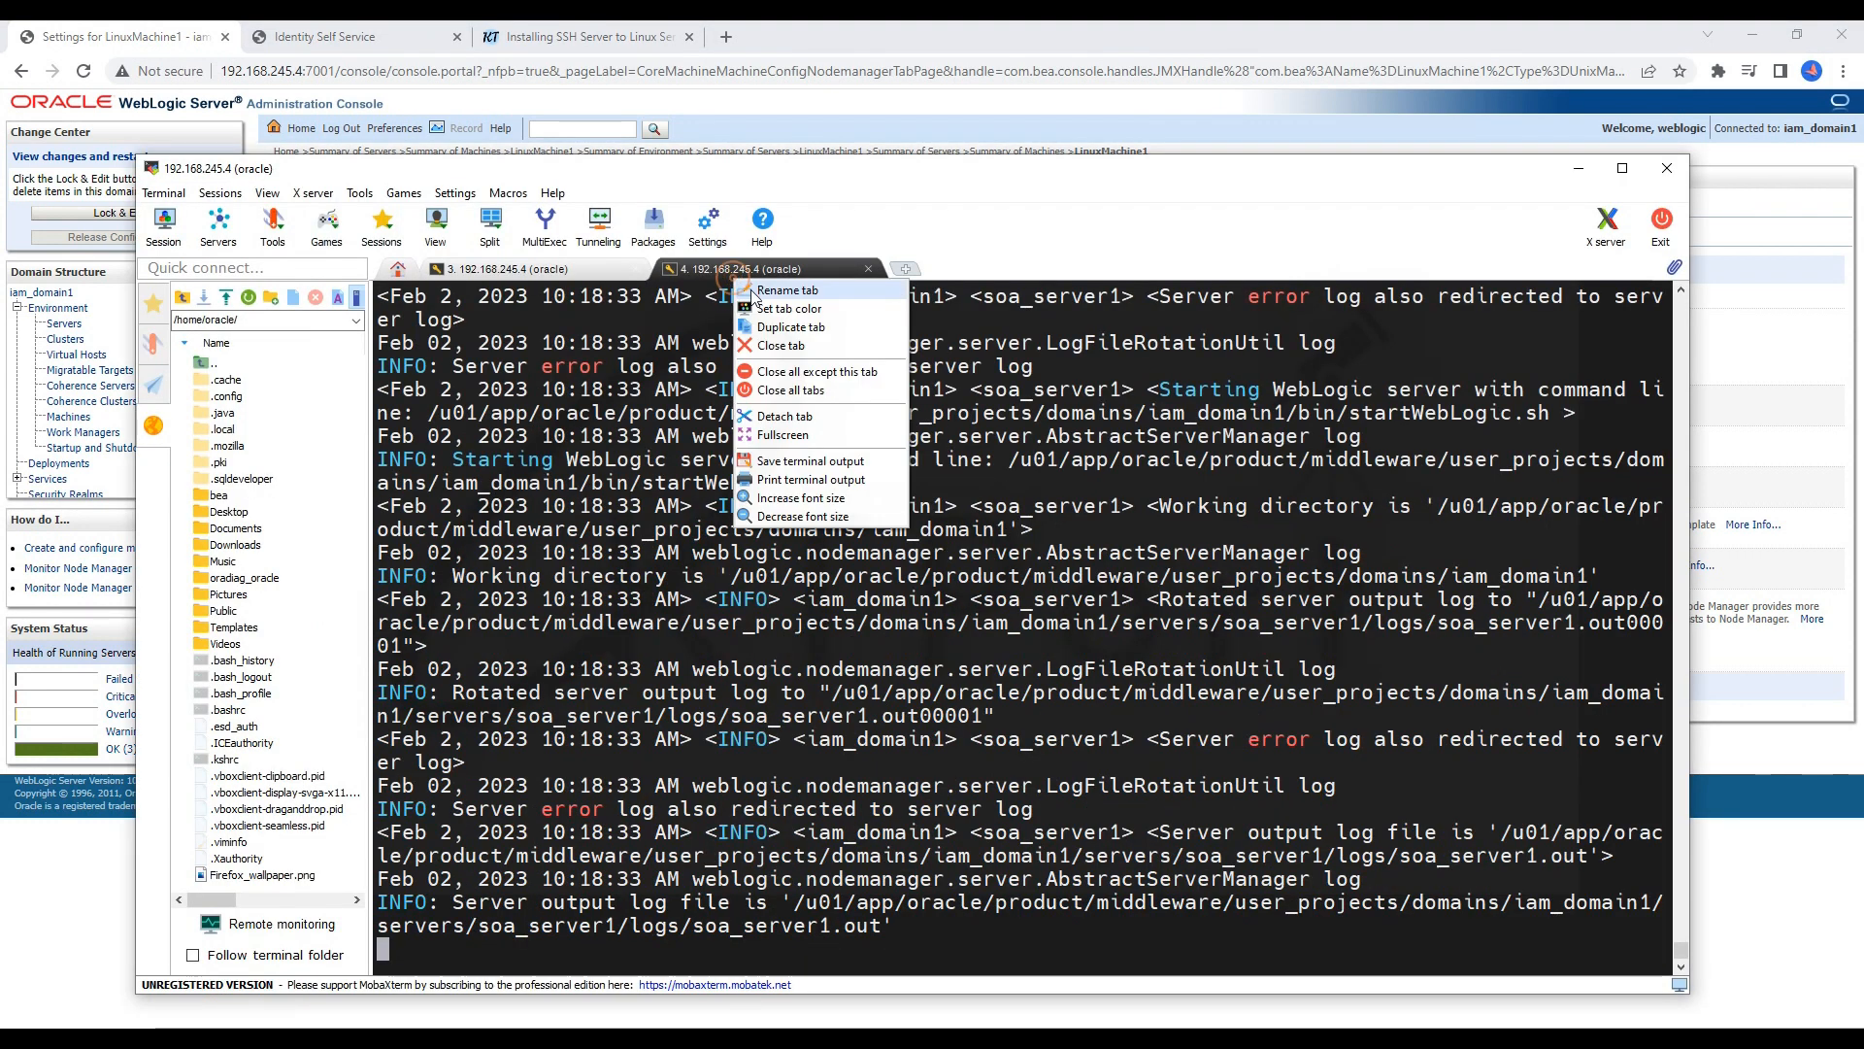
left_click(790, 327)
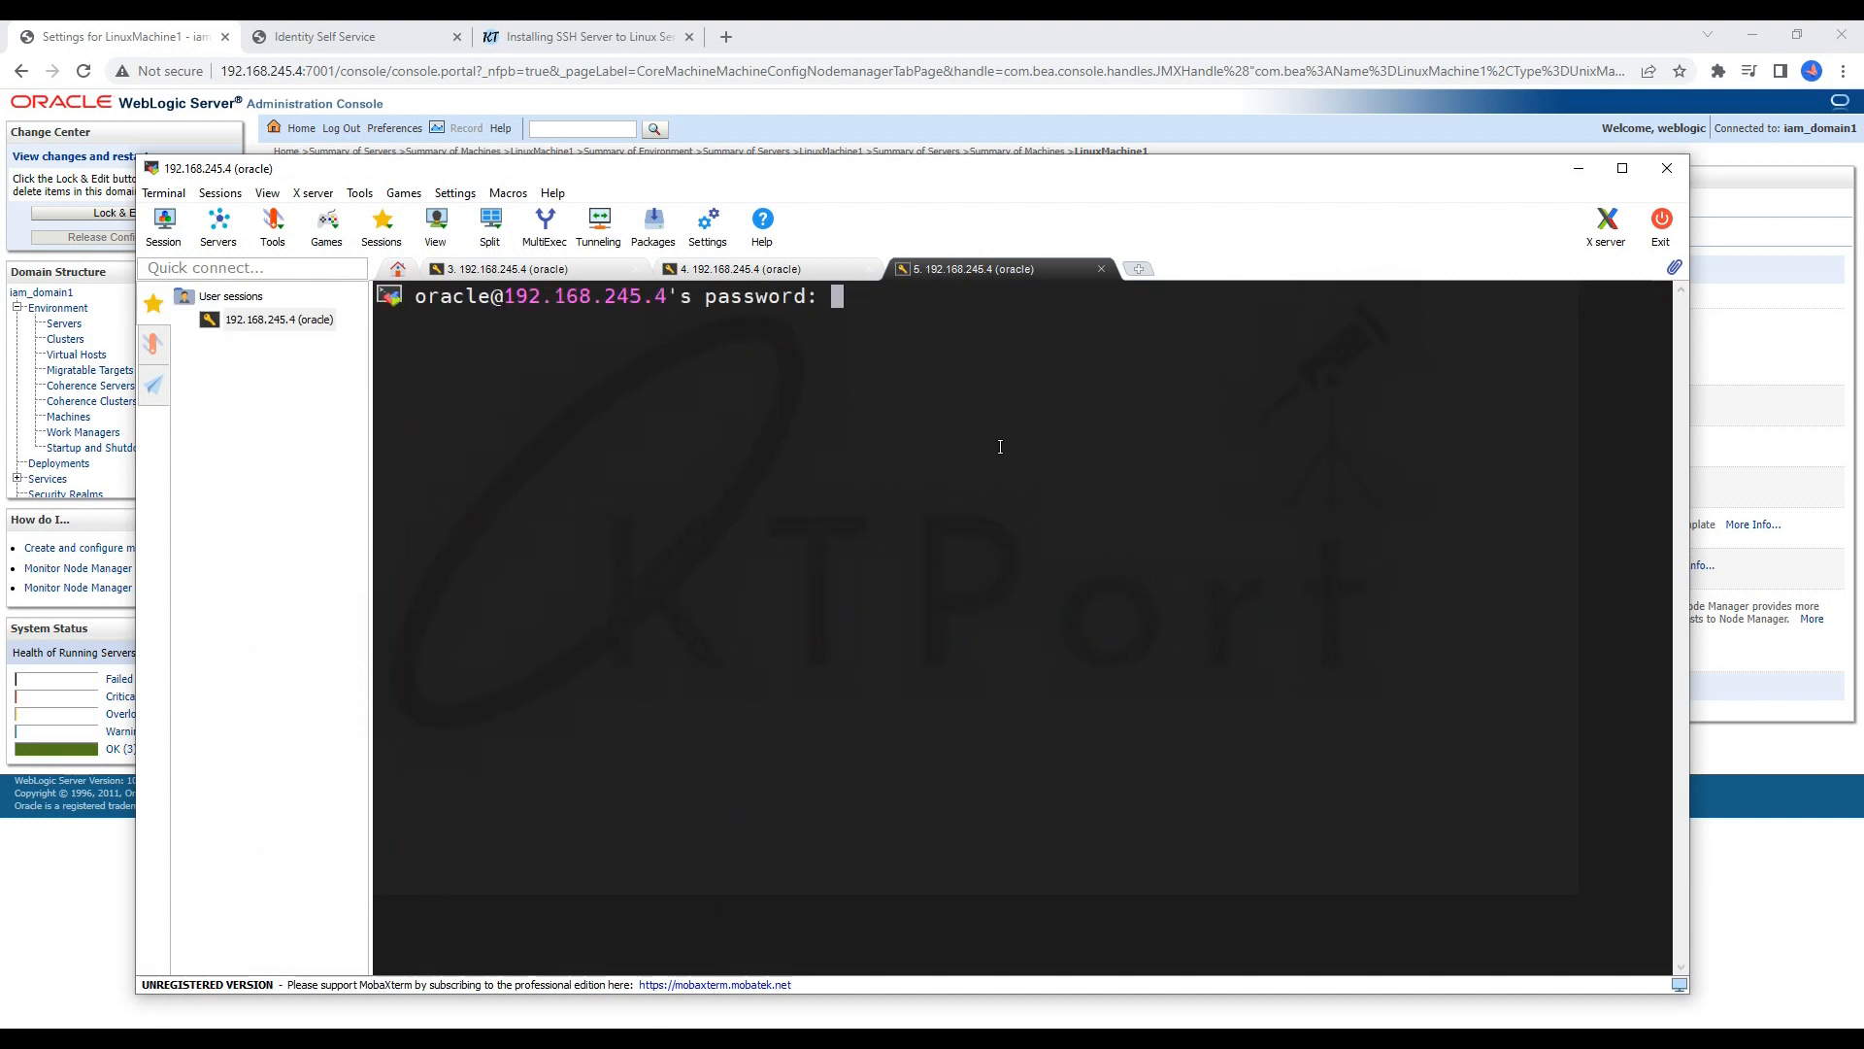
key("Return")
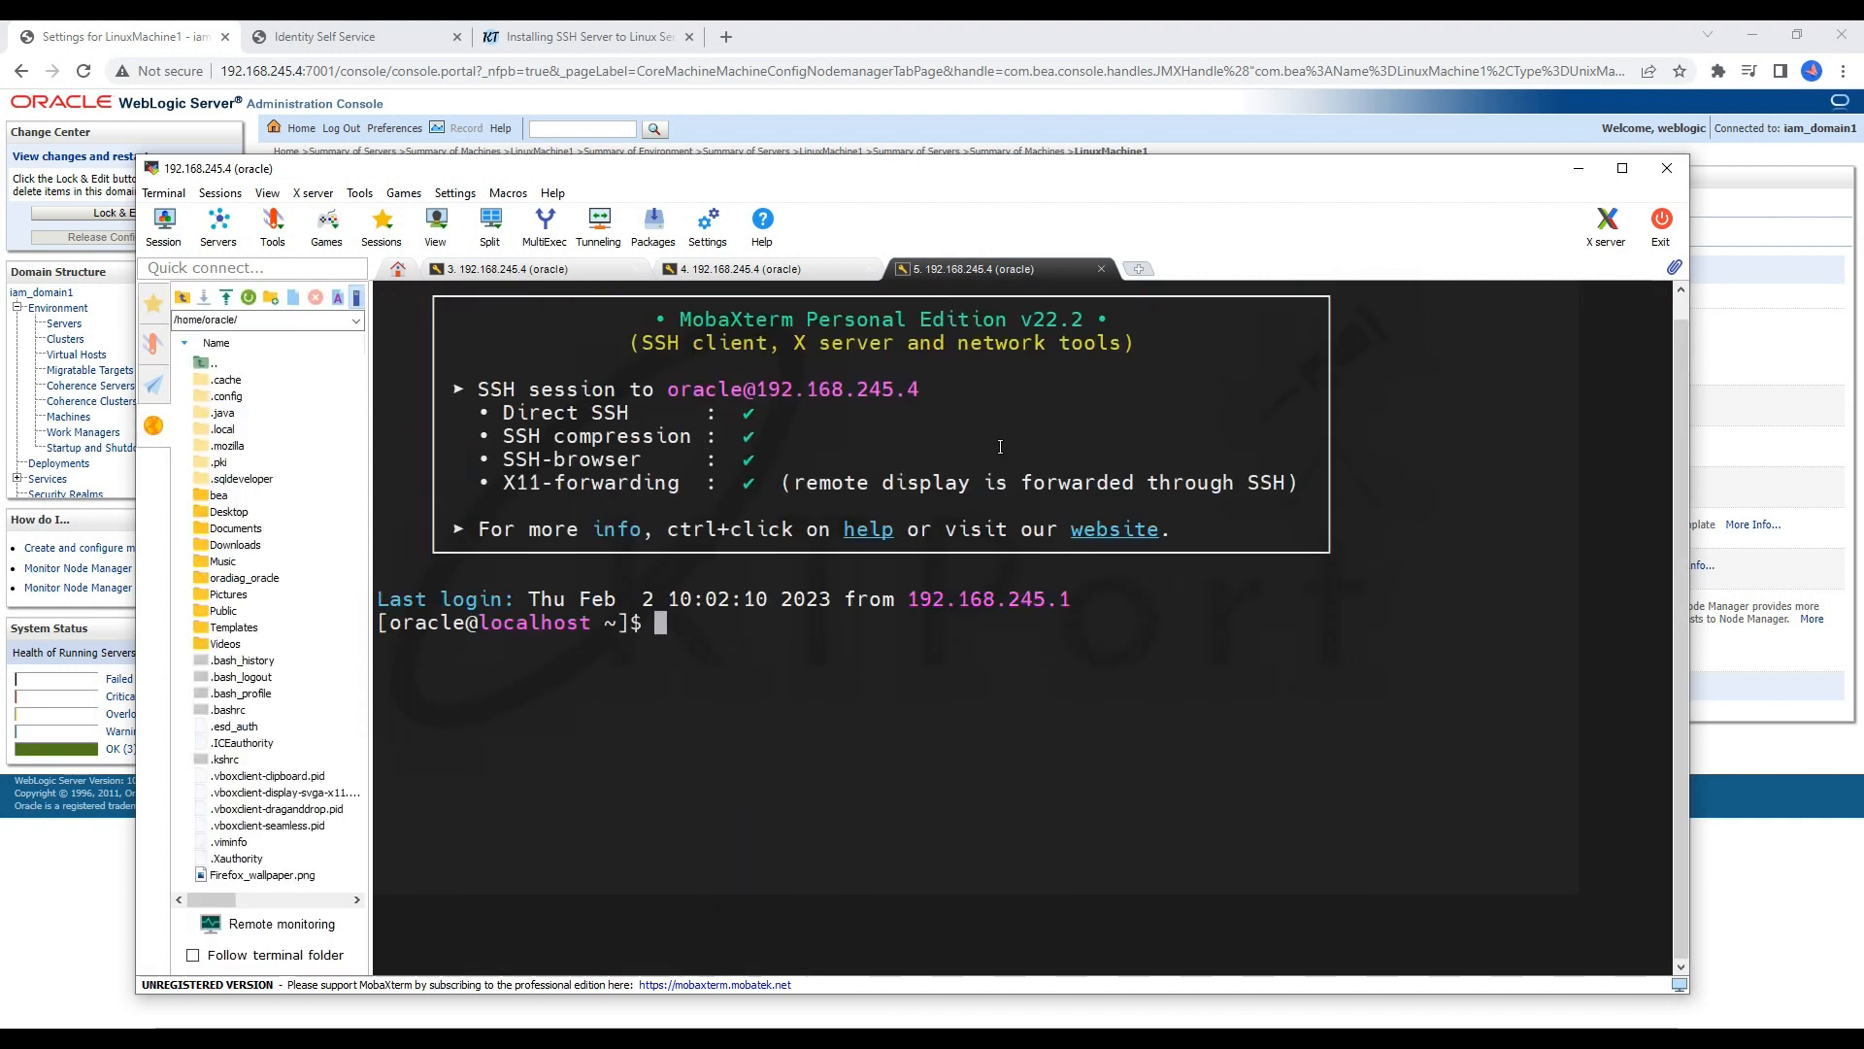
Step: Run ifconfig in the new terminal session and check the inet address of the enp0s8 interface
key("alt+Tab")
left_click(1146, 720)
type("ifconfig")
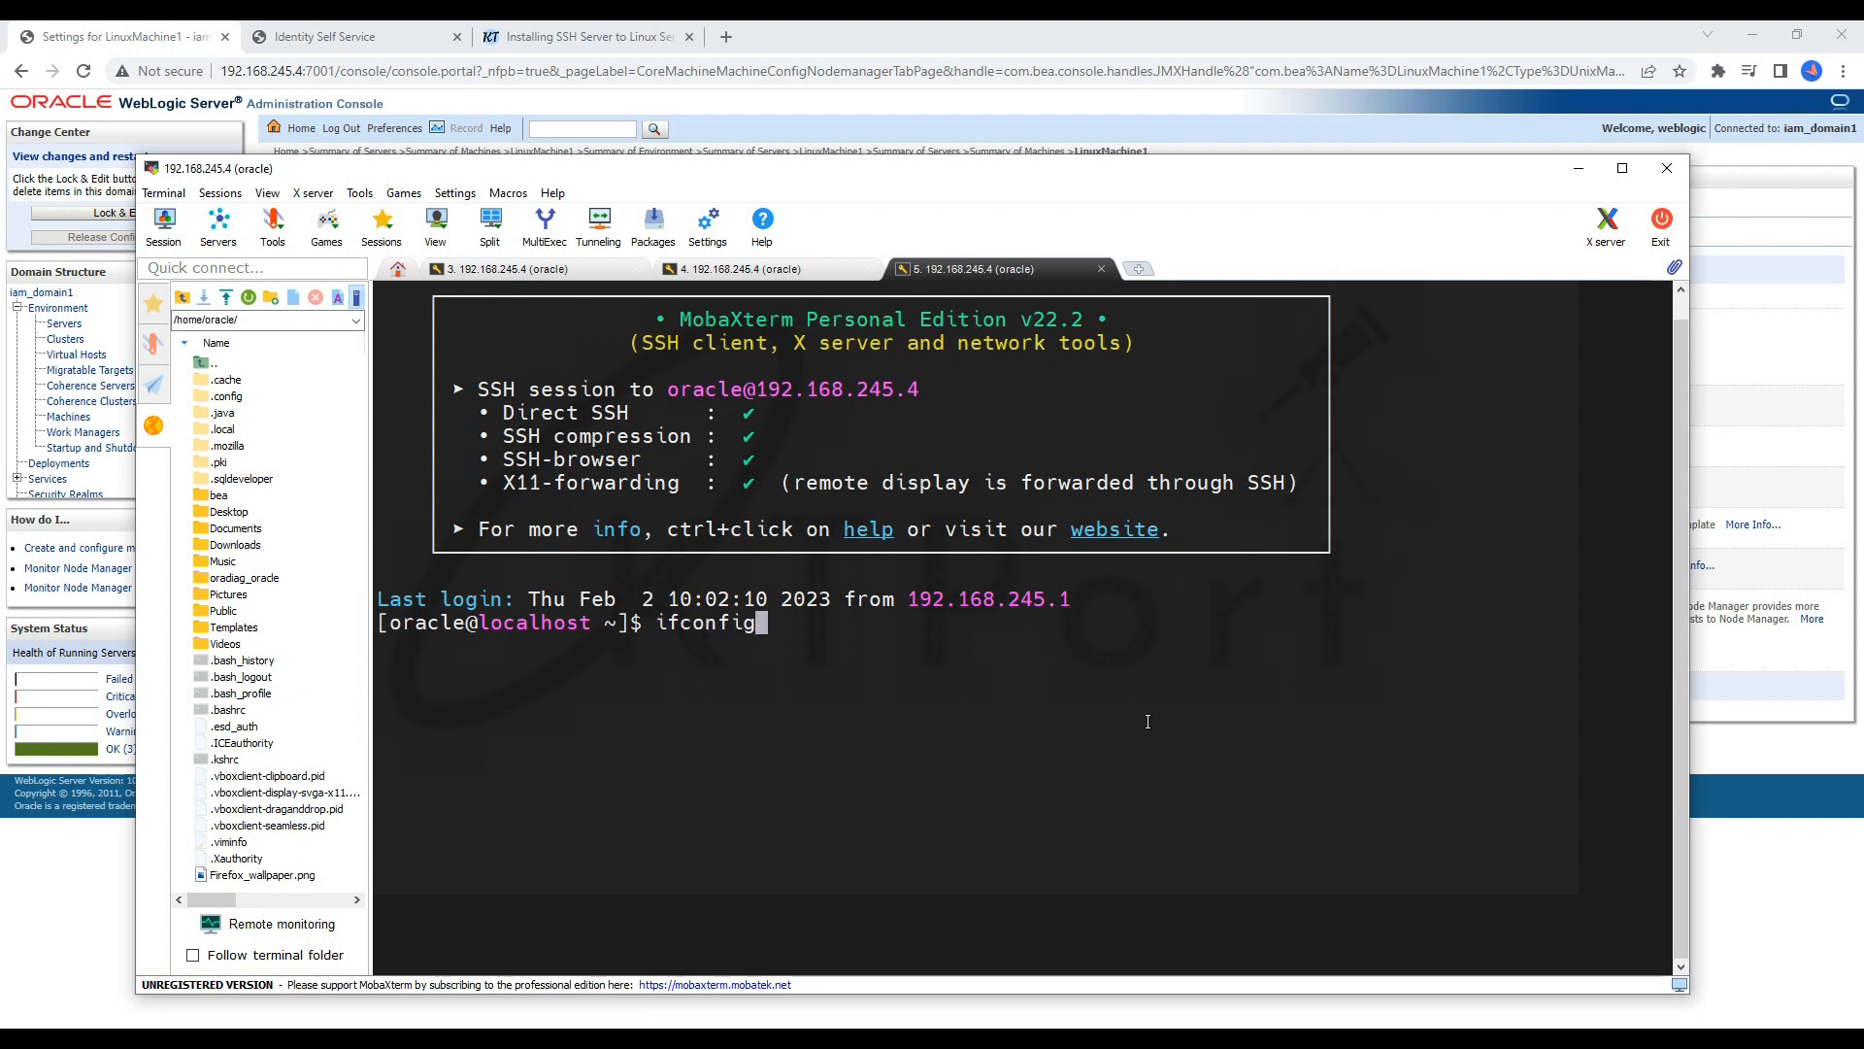
key("Return")
scroll(664, 760, "up", 1)
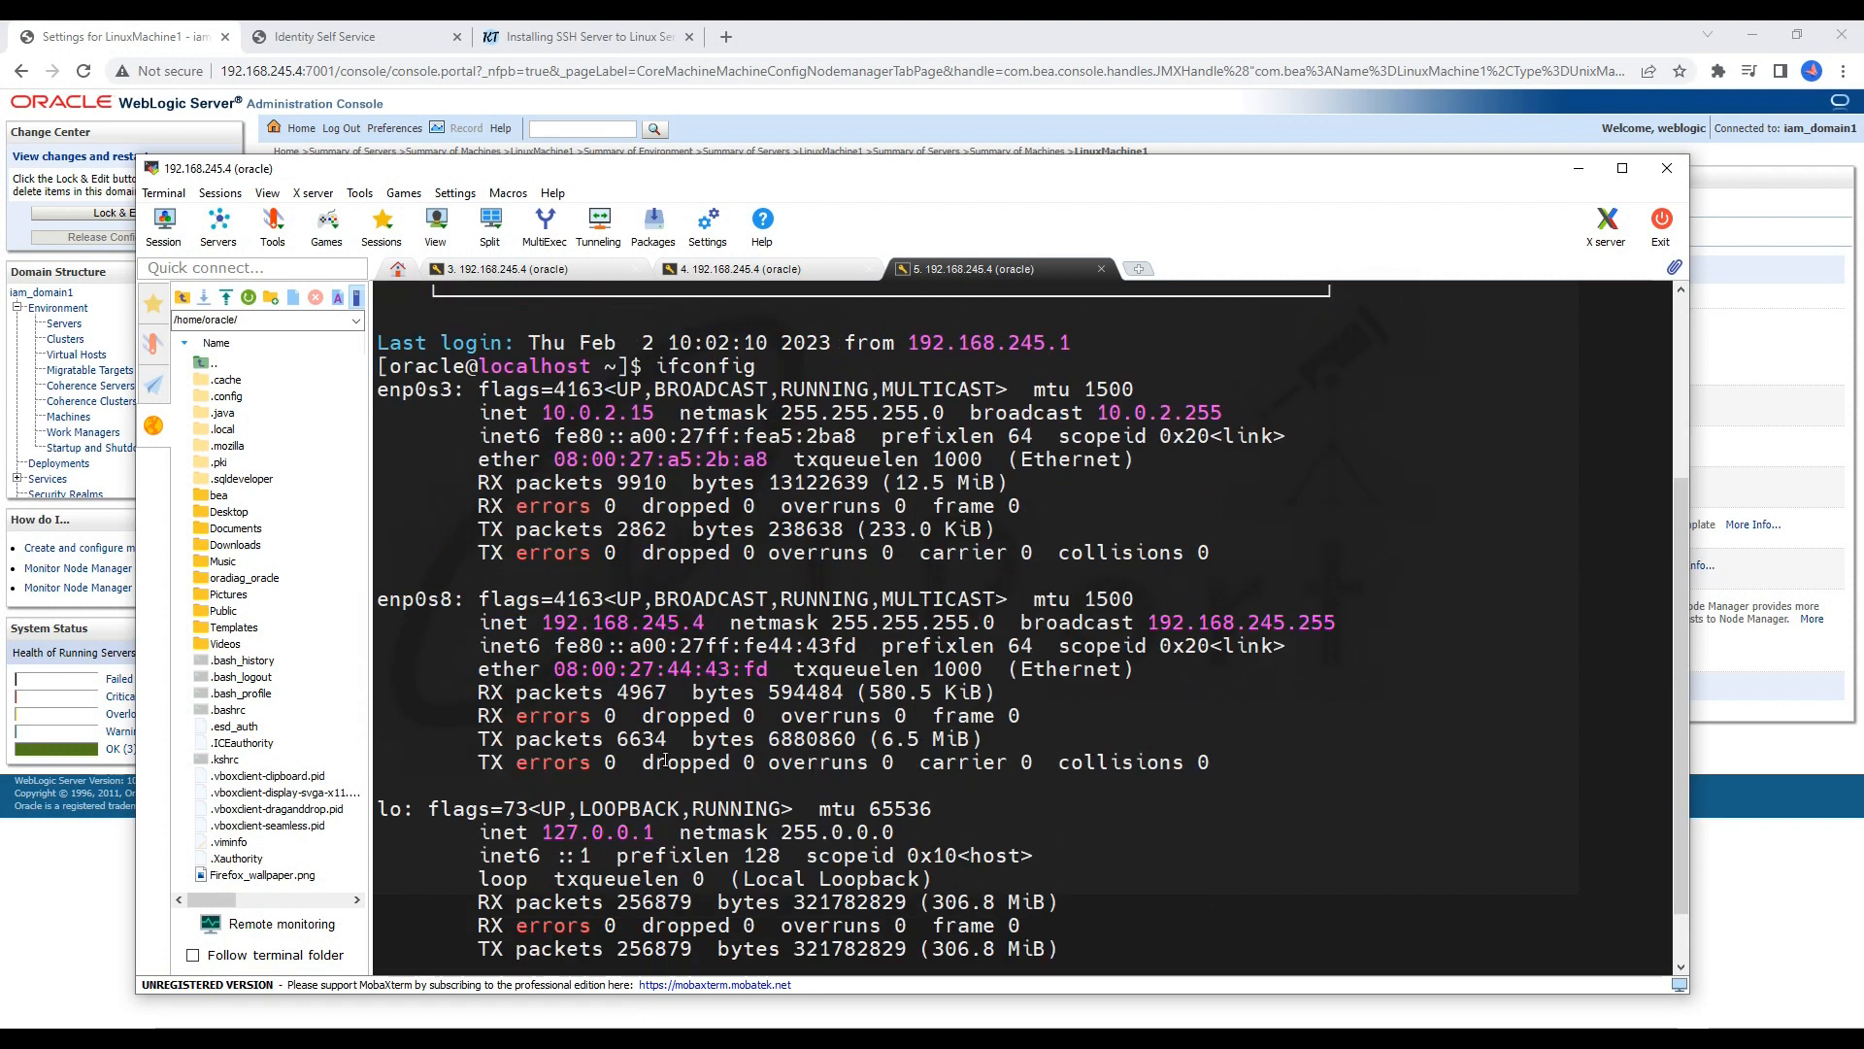
left_click_drag(539, 623, 706, 622)
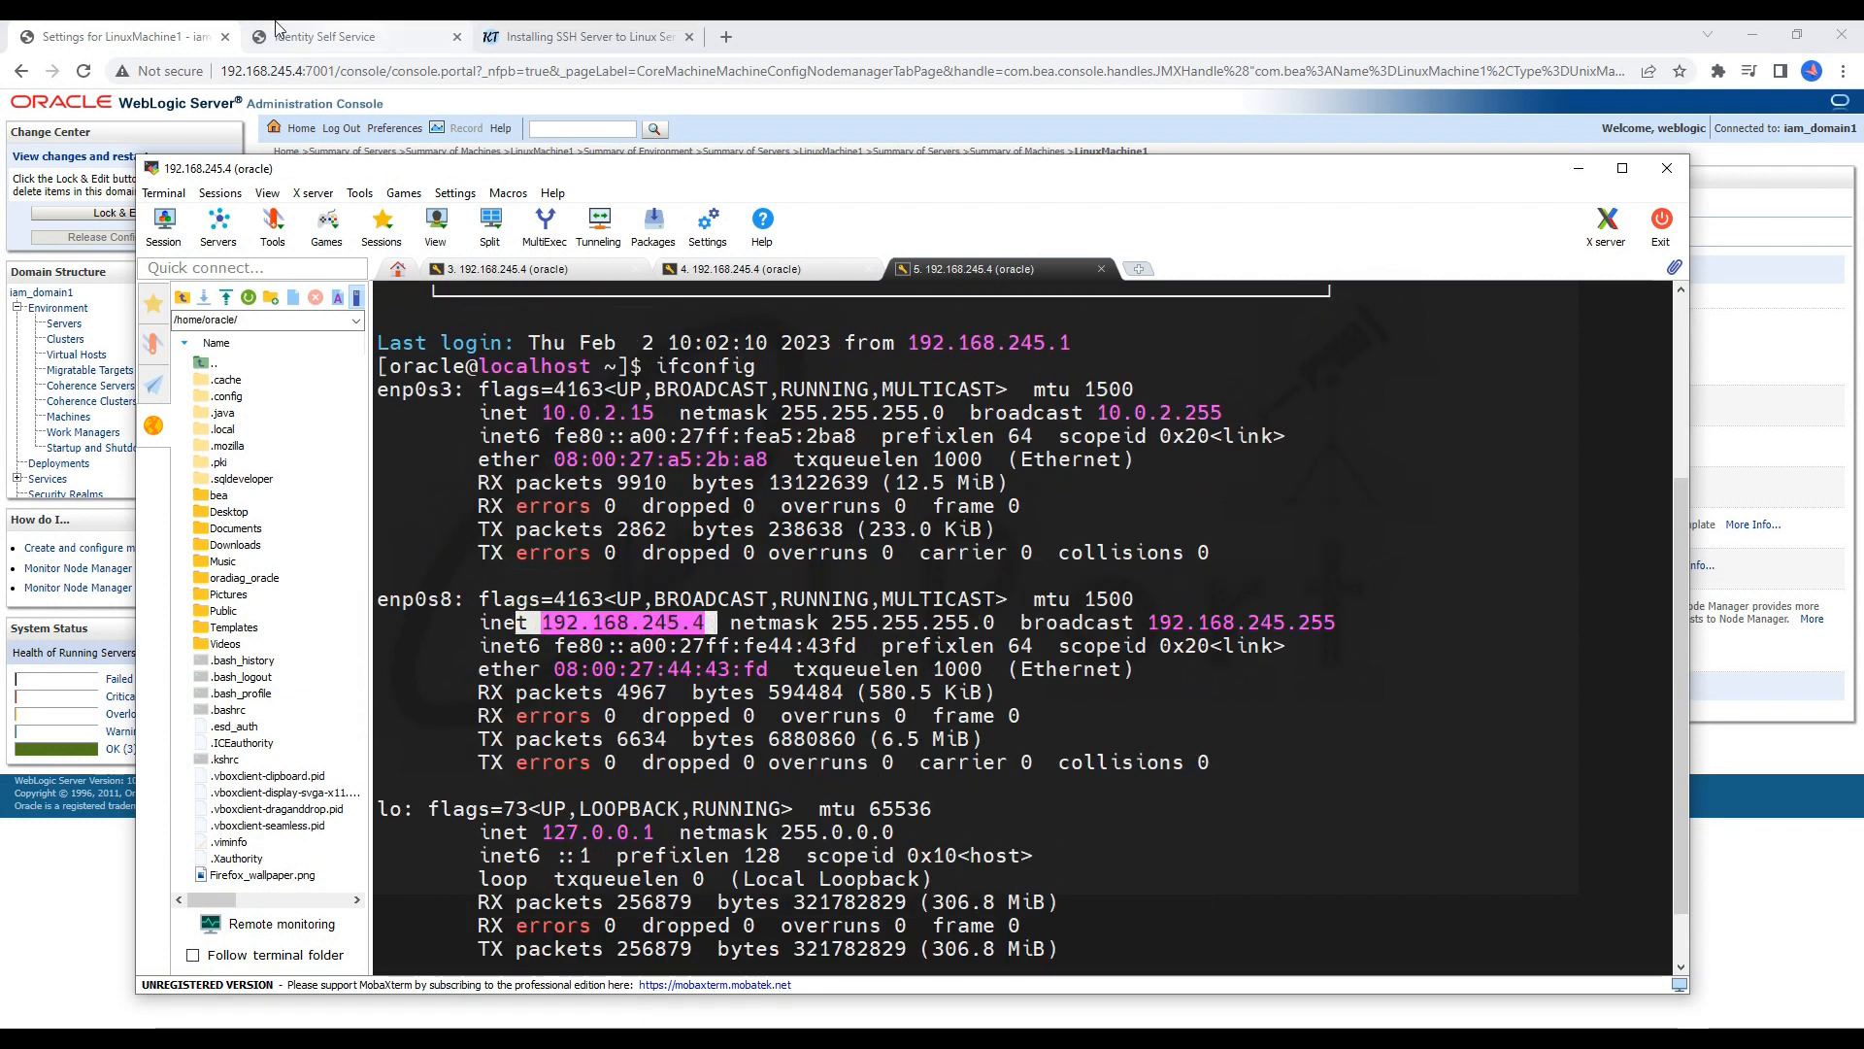
Step: Switch to the WebLogic console and check LinuxMachine1's Node Manager type, listen address and listen port
key("alt+Tab")
double_click(637, 446)
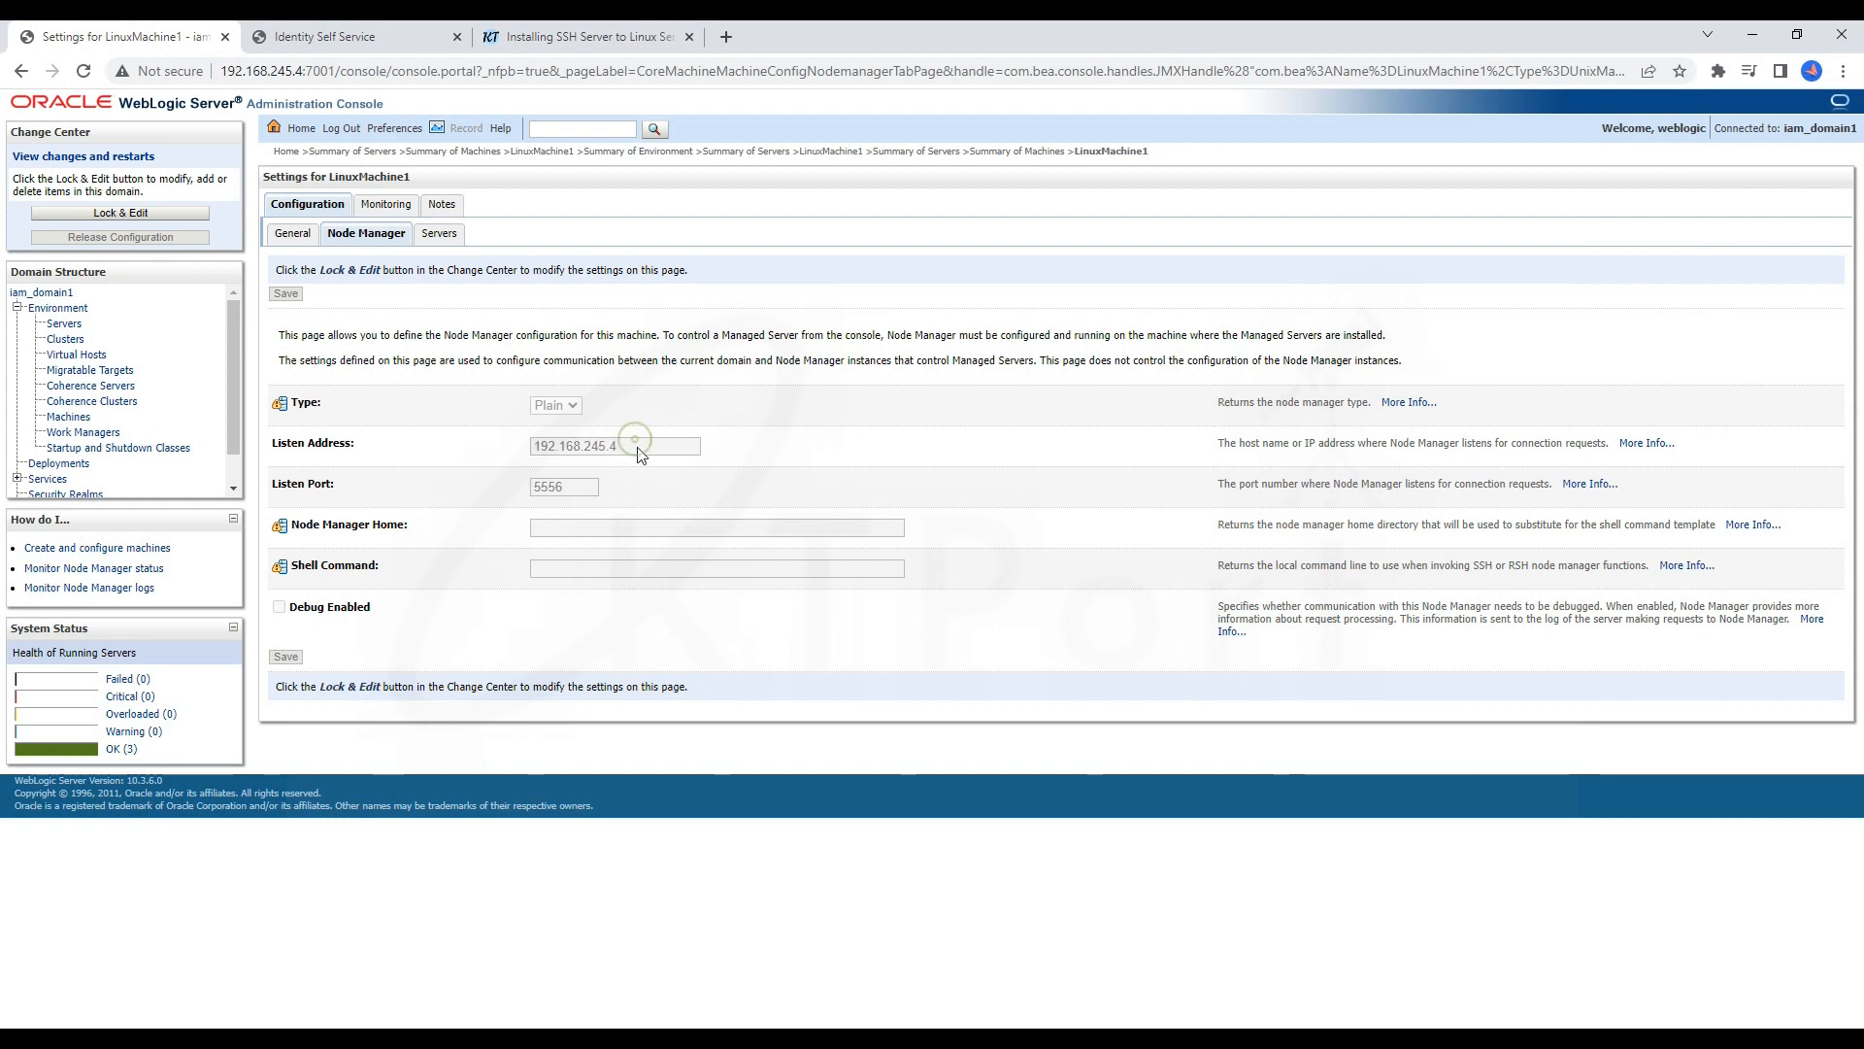
double_click(573, 486)
left_click_drag(528, 390, 532, 441)
left_click(549, 408)
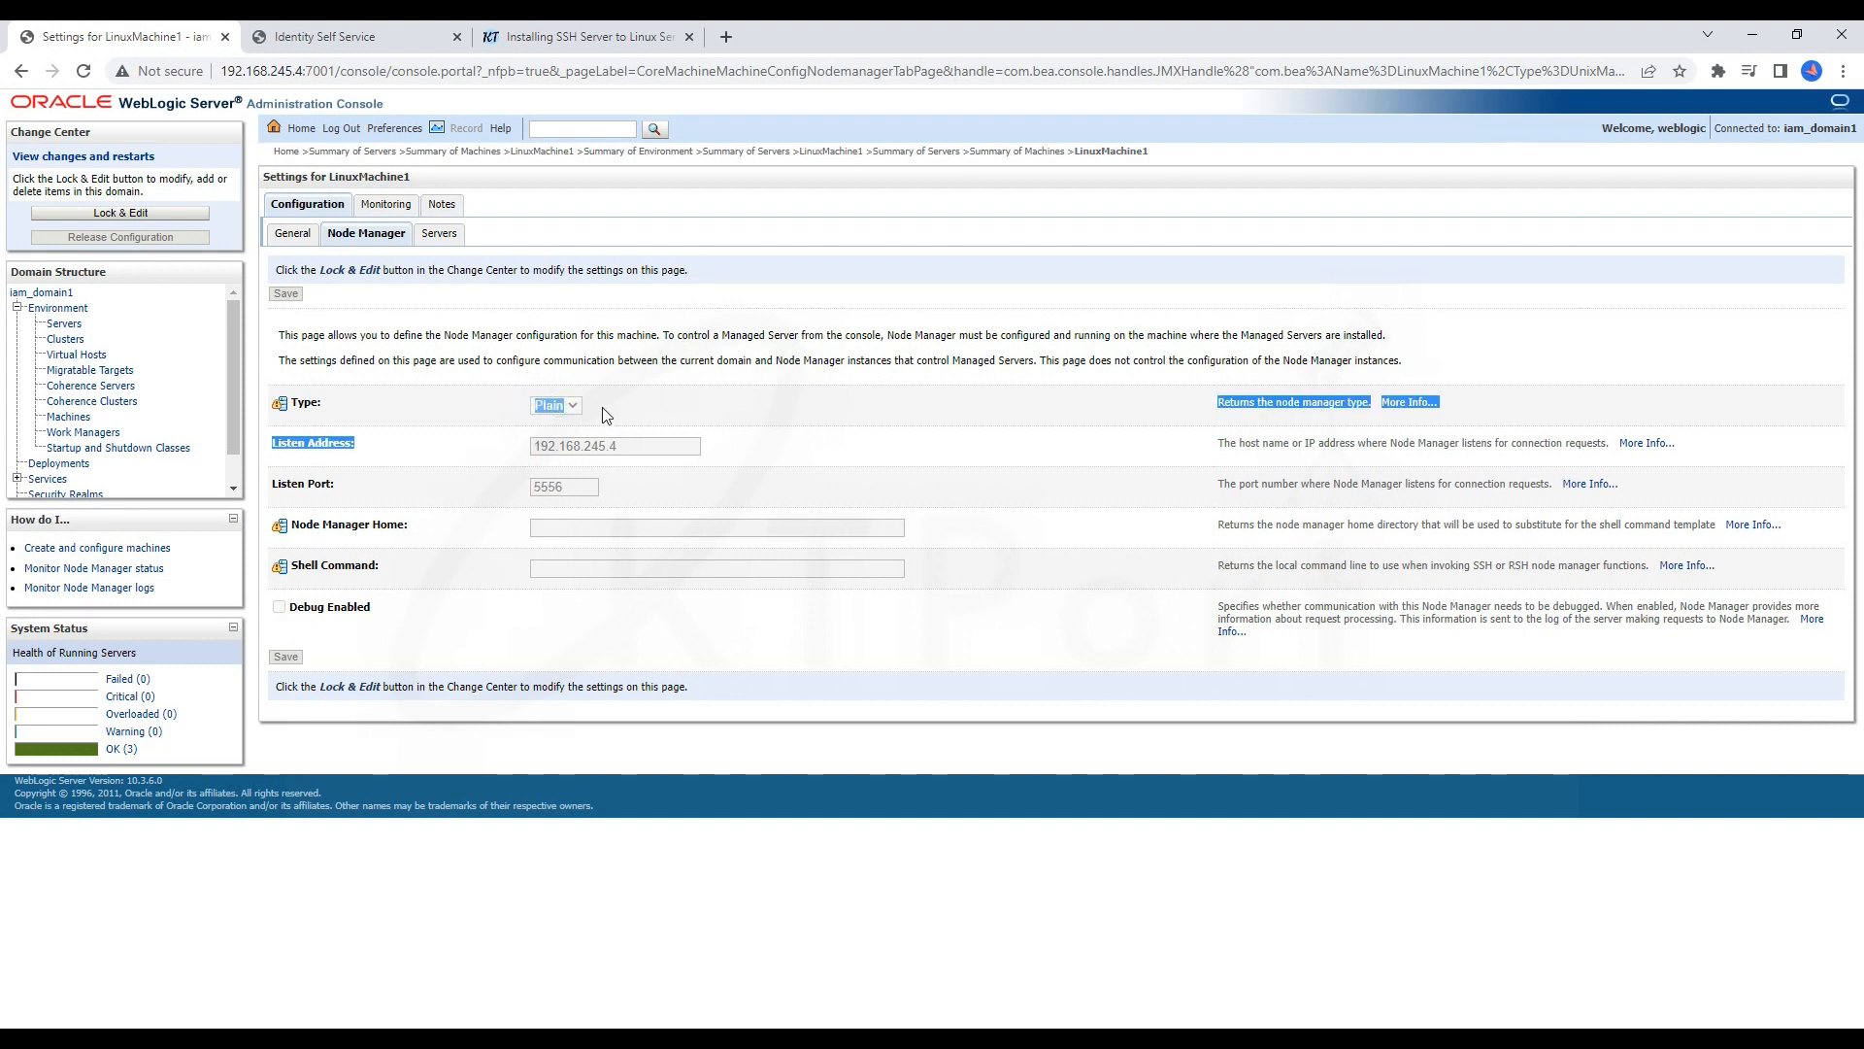
left_click(598, 407)
double_click(650, 447)
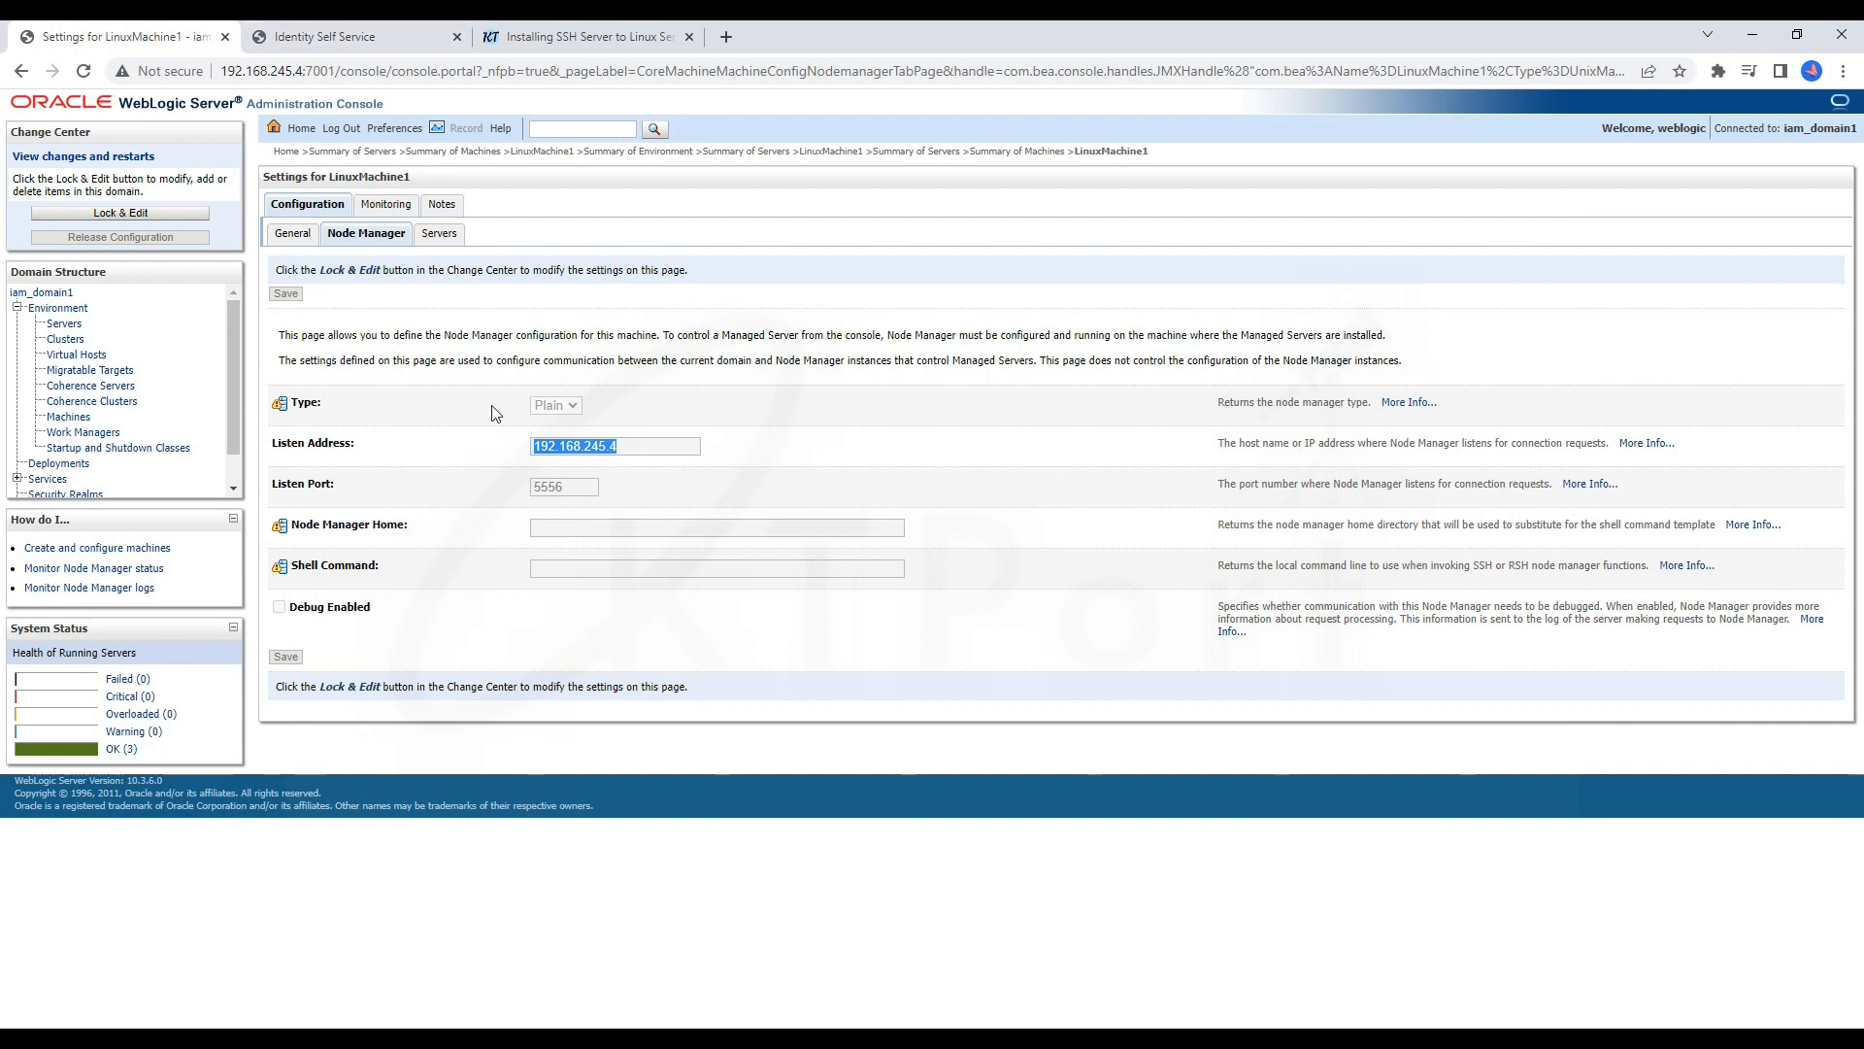
Step: Switch to MobaXterm and review the SSLKeyException stack trace in session 3
key("alt+Tab")
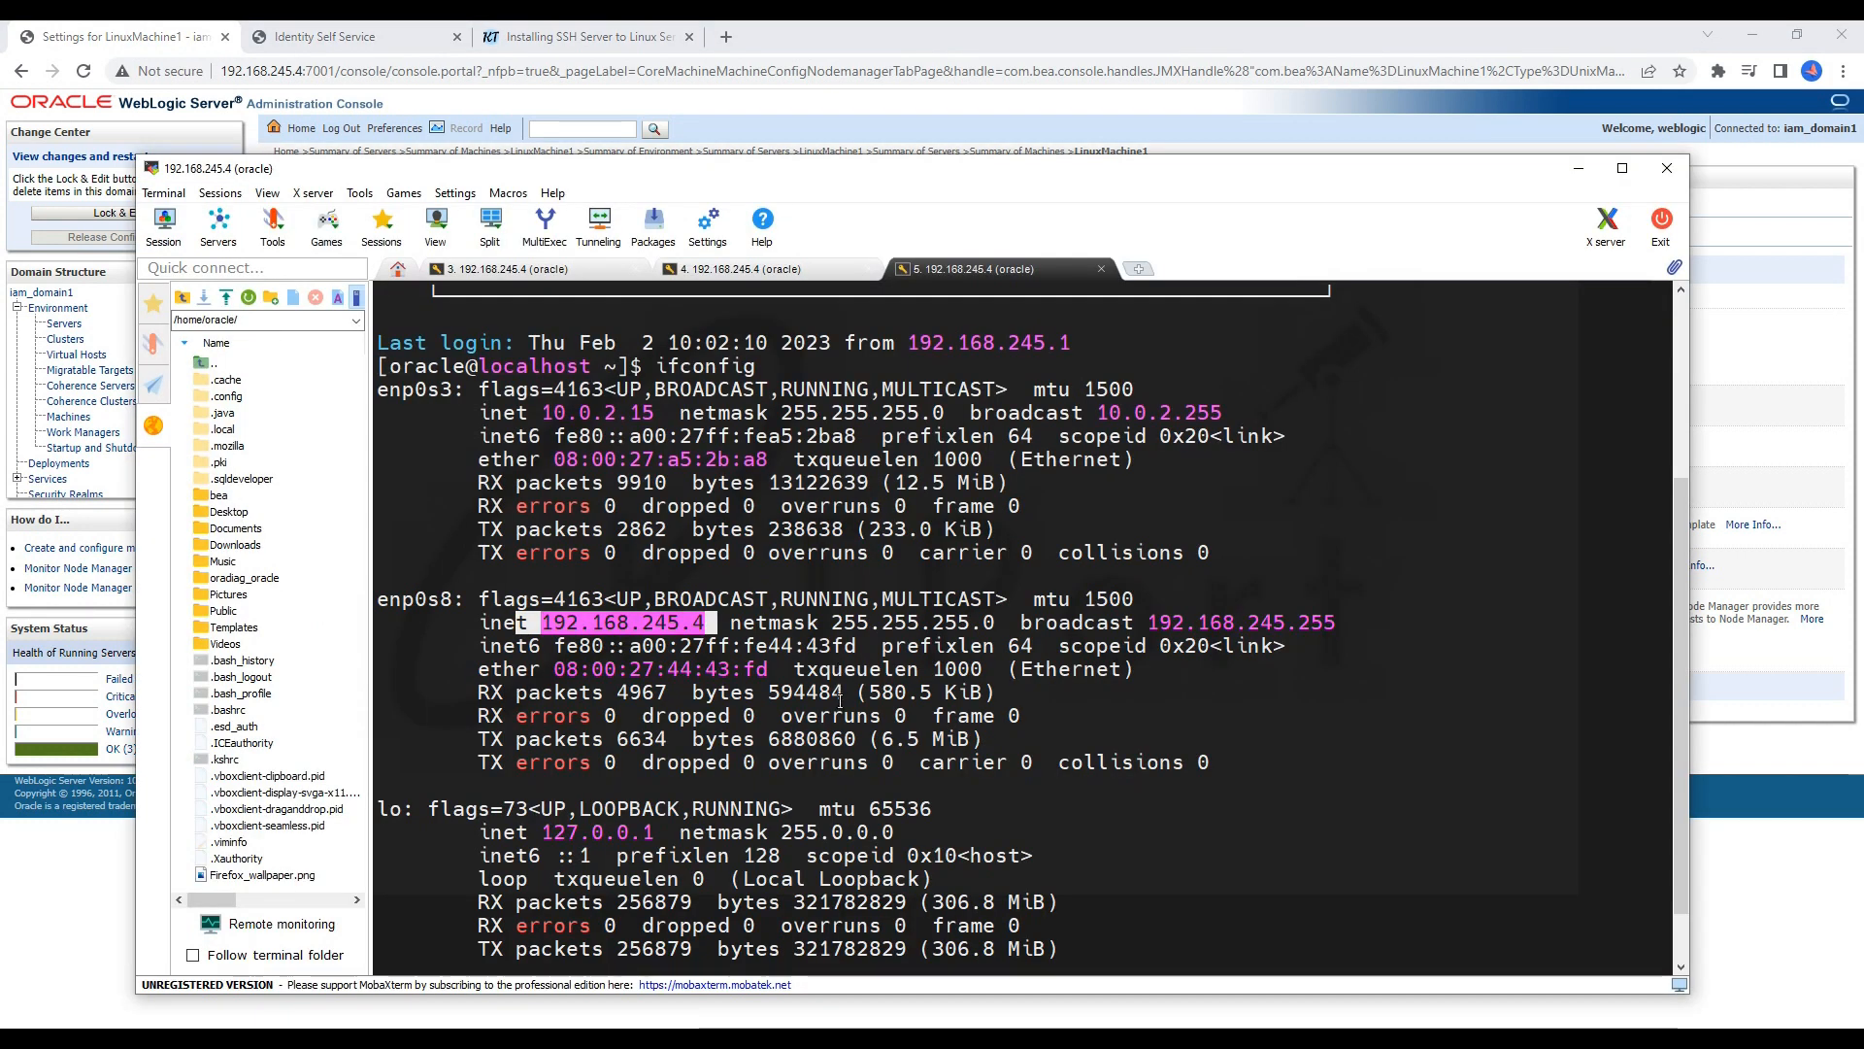
left_click(507, 269)
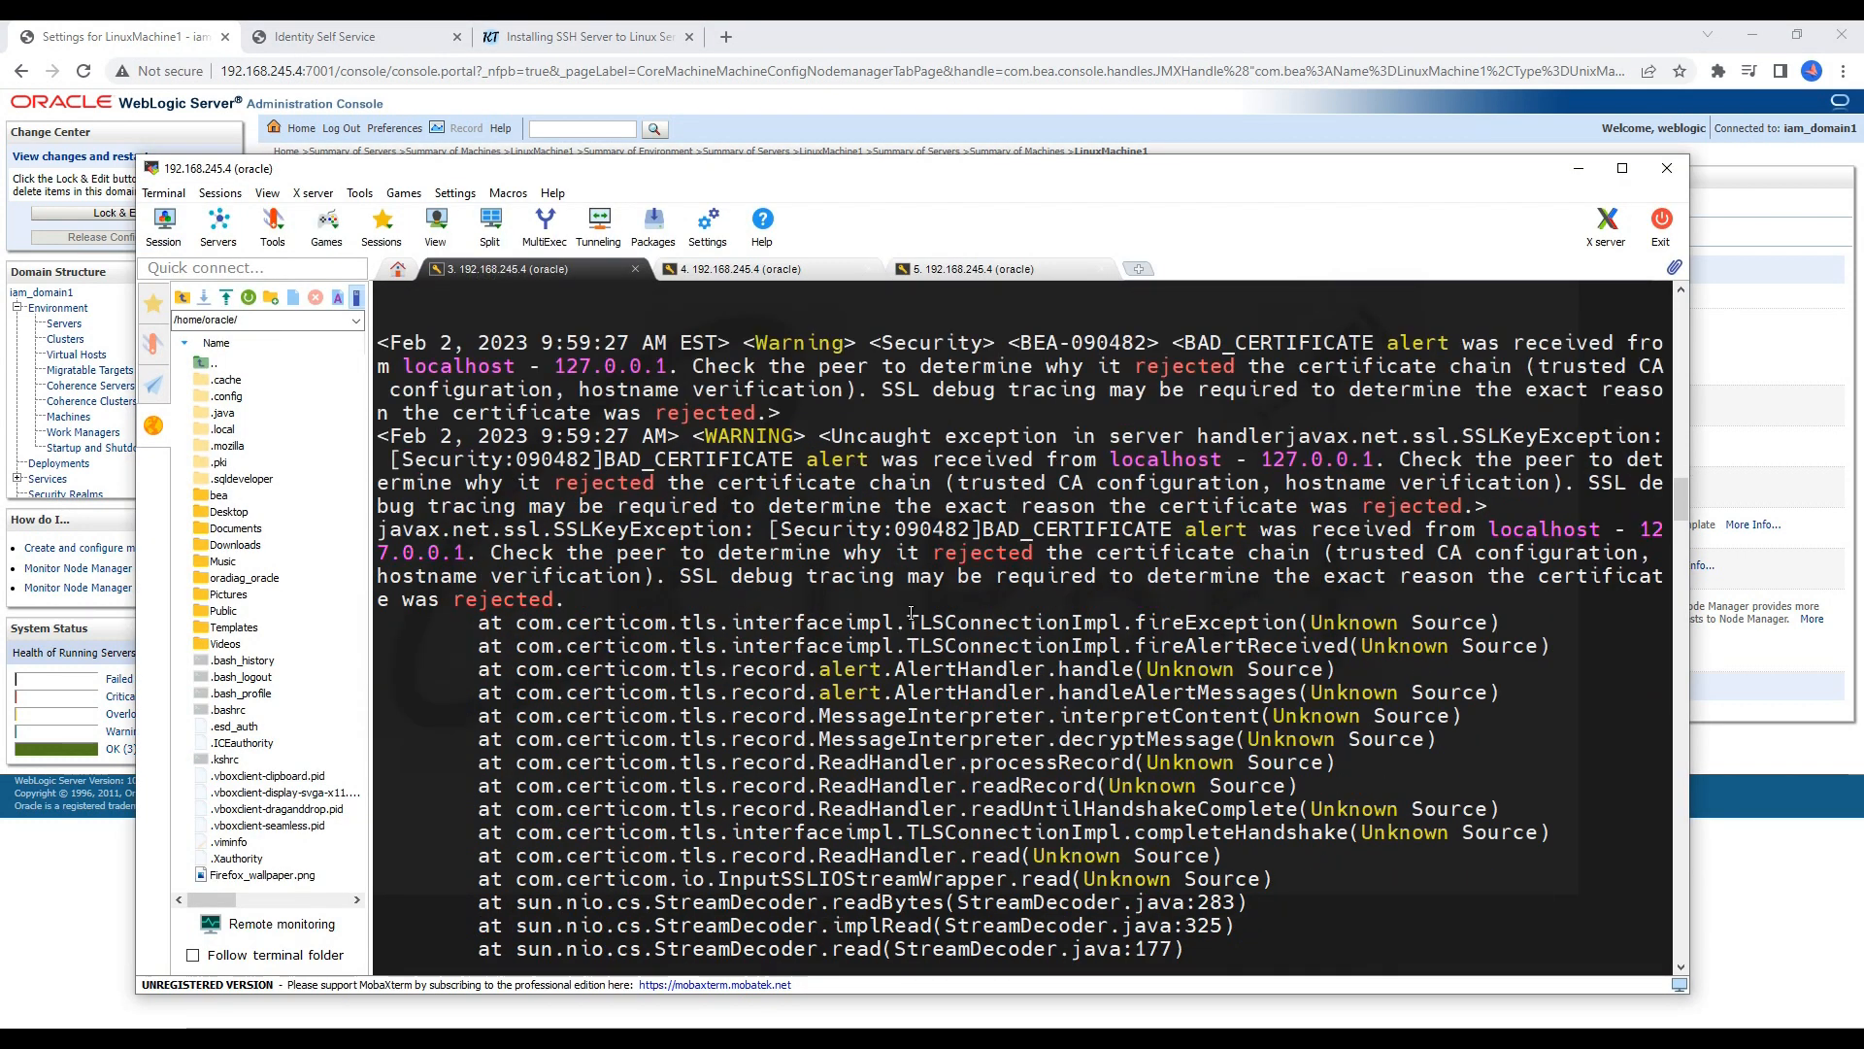
scroll(944, 638, "down", 3)
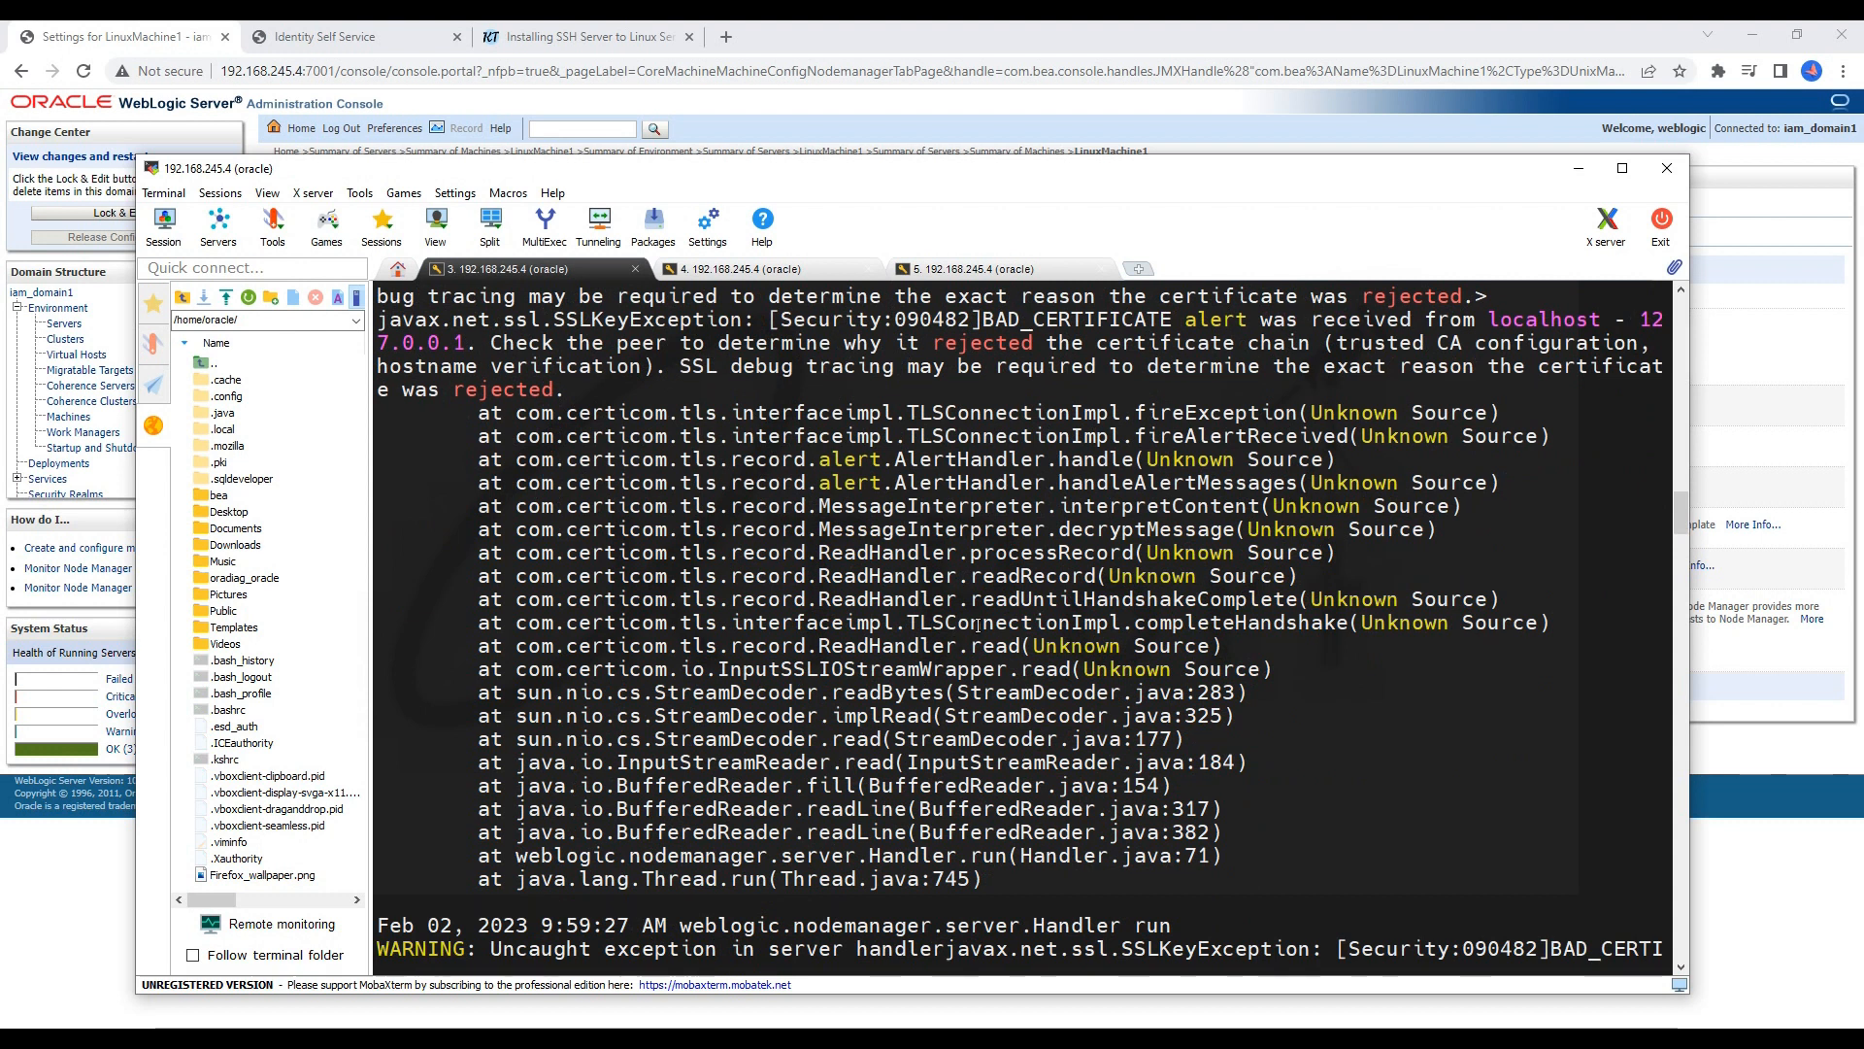
scroll(1065, 641, "up", 3)
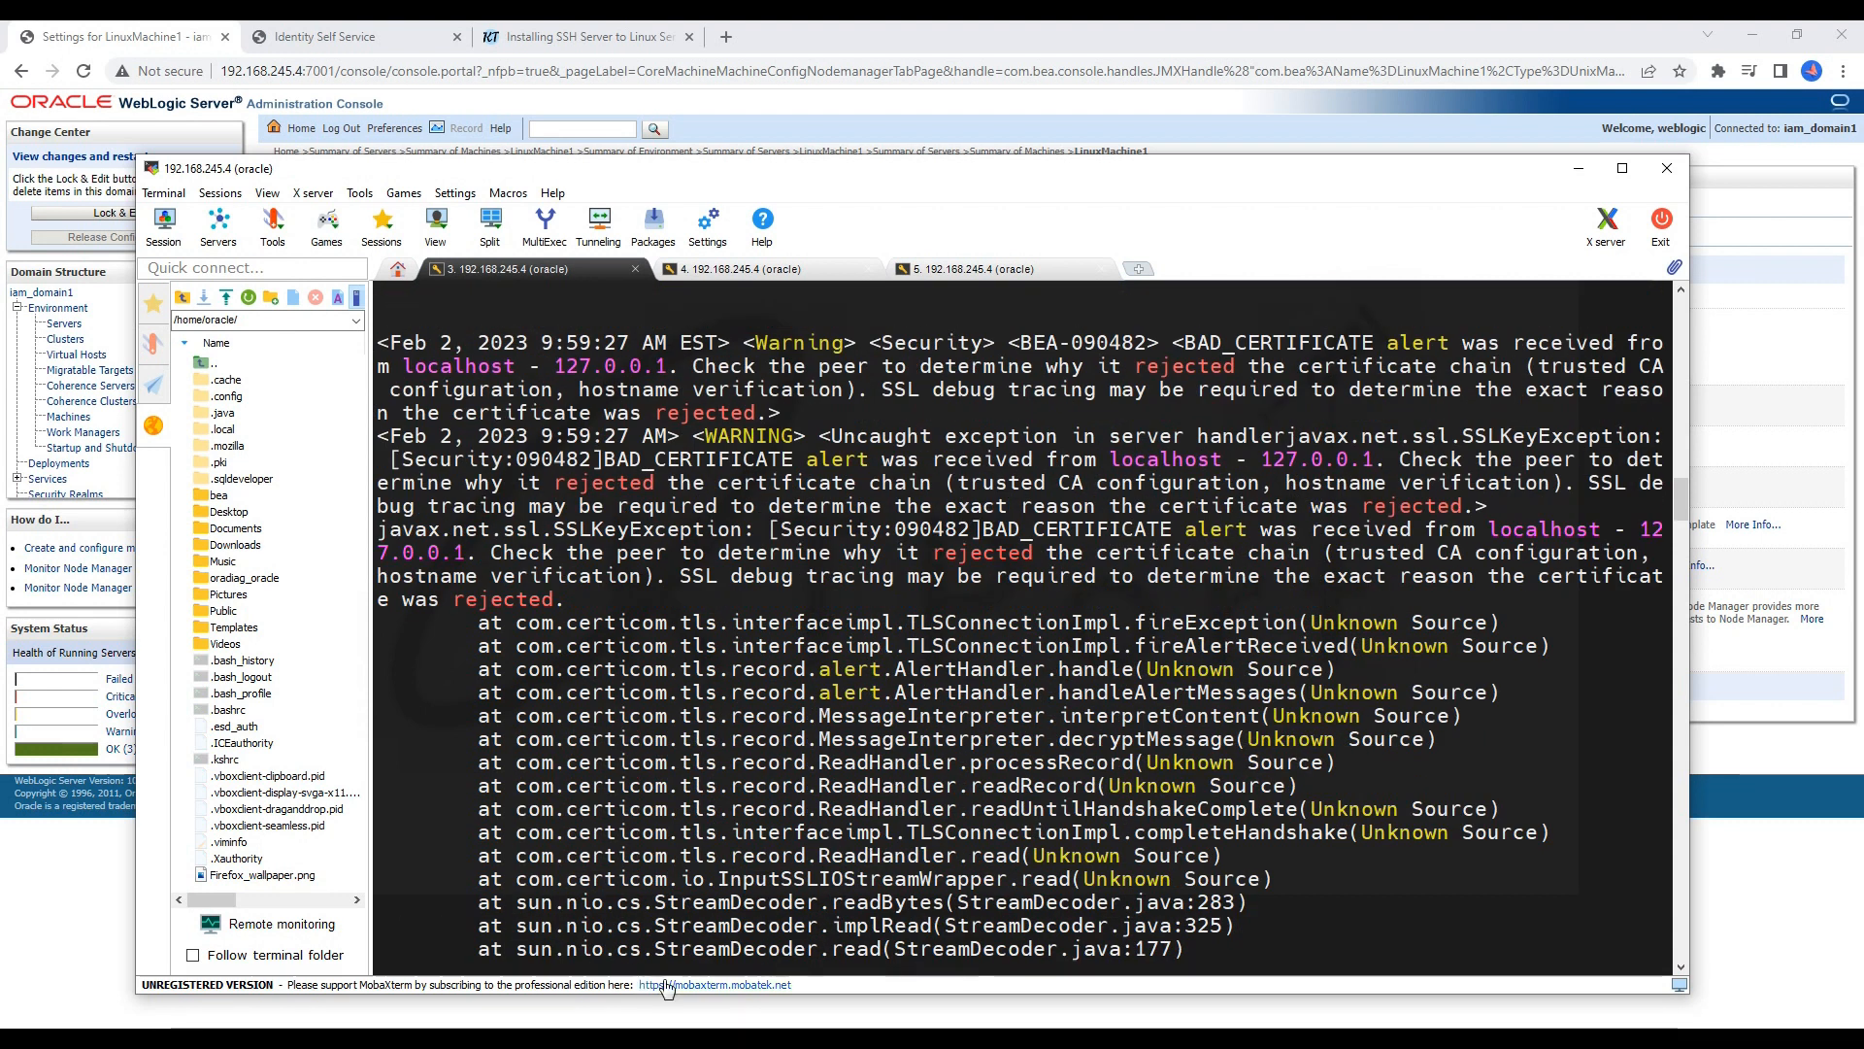
Step: Switch to the WinSCP editor and check the StartScriptEnabled setting in nodemanager.properties
left_click(737, 889)
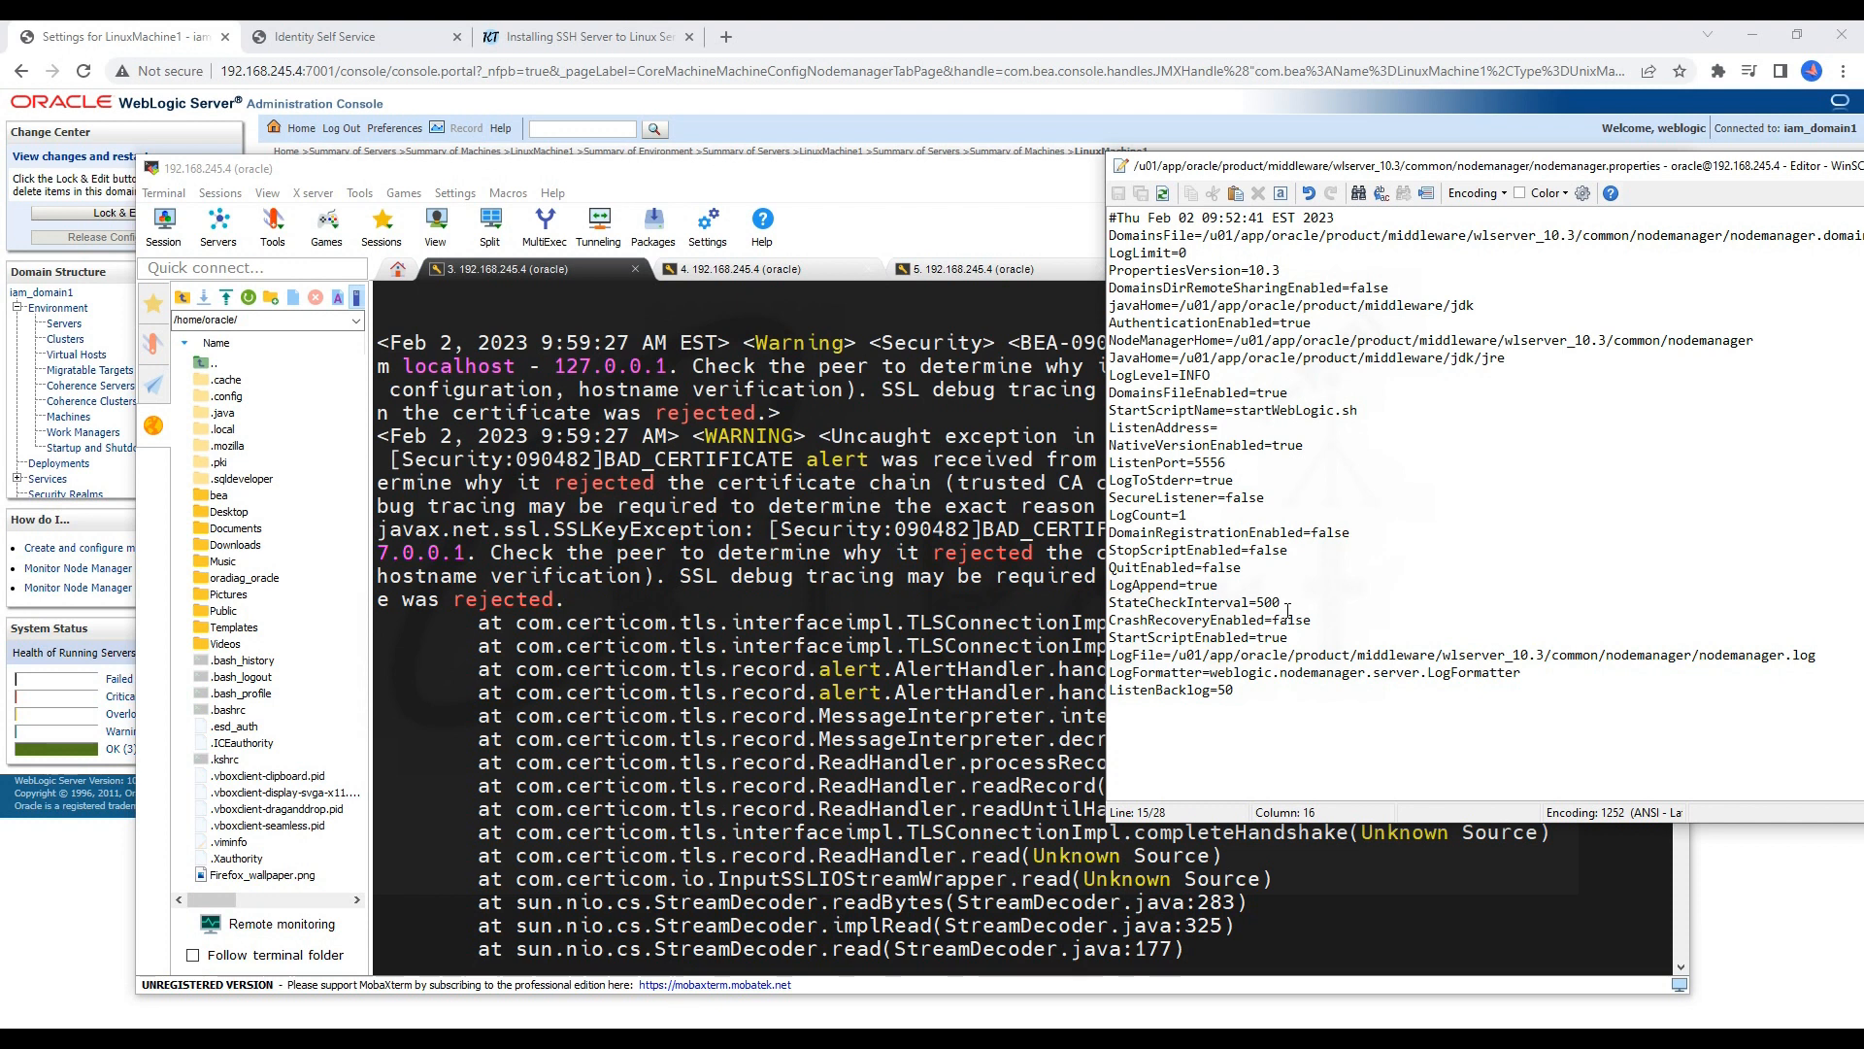
left_click_drag(1295, 633, 1117, 641)
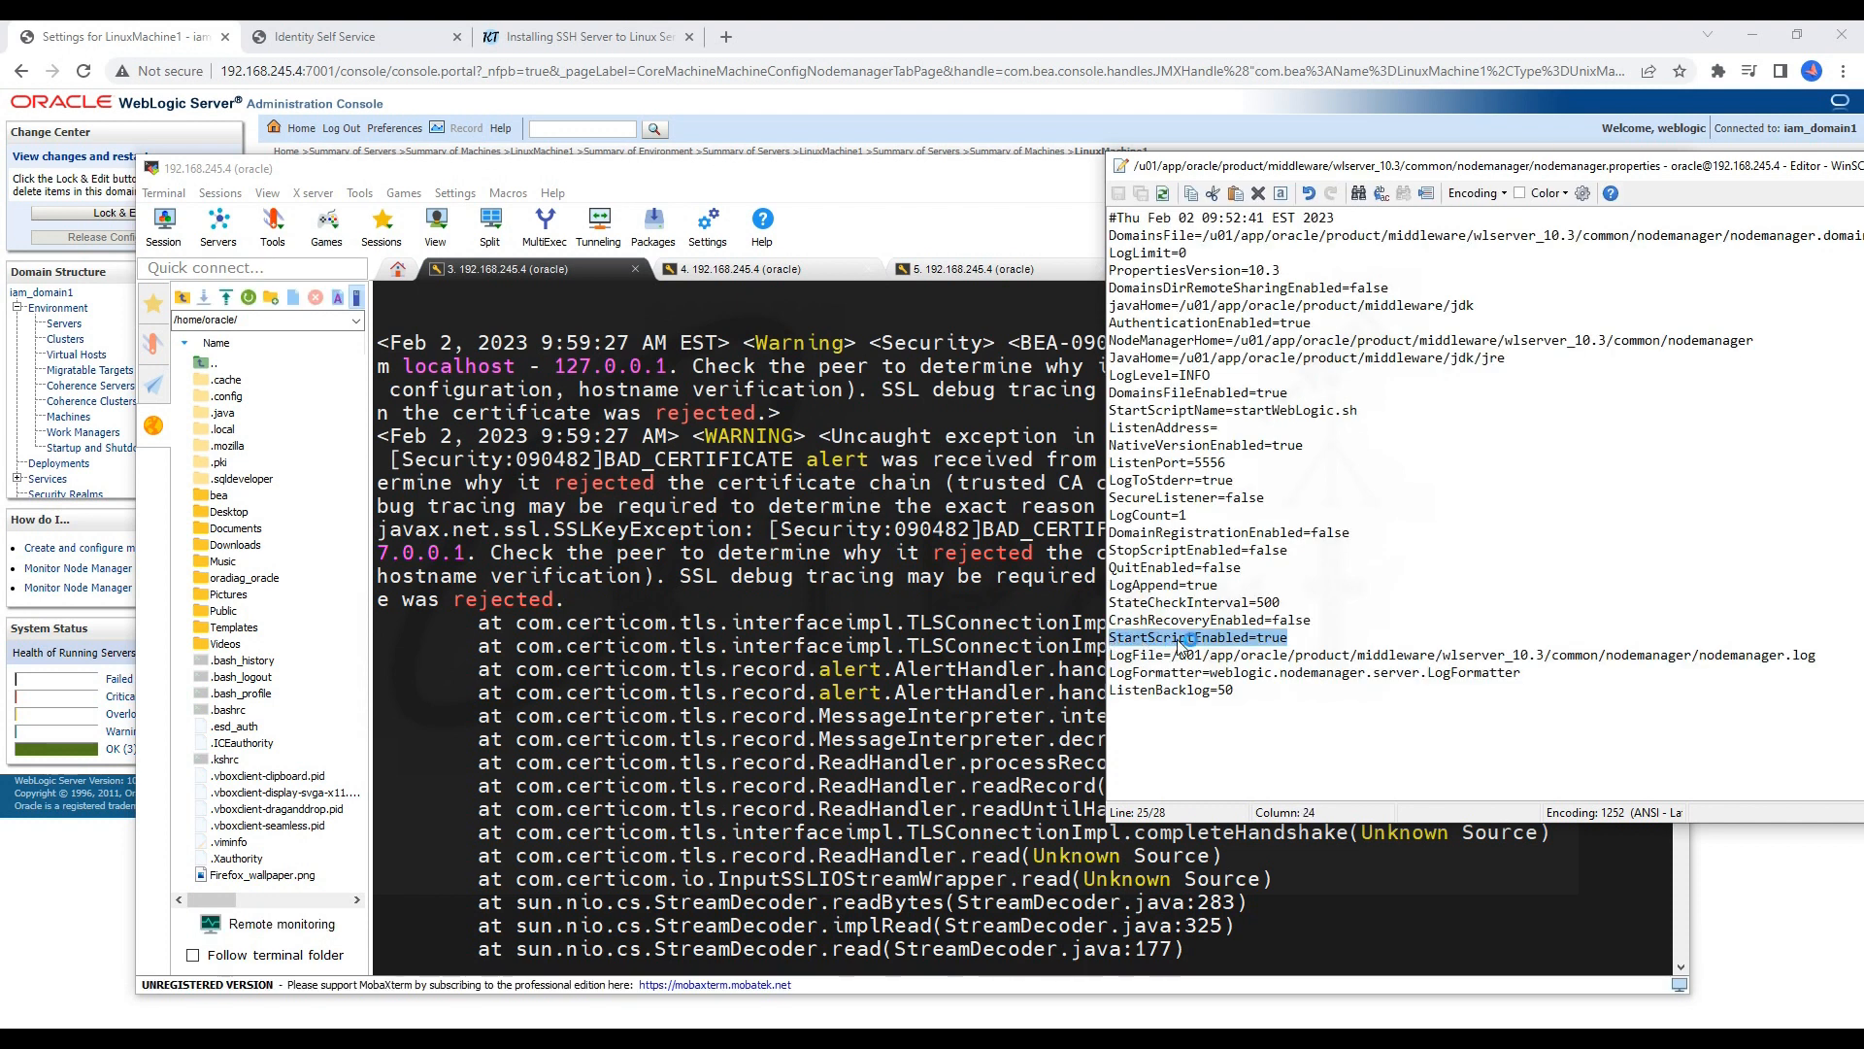
left_click(1271, 638)
left_click_drag(1247, 638, 1279, 640)
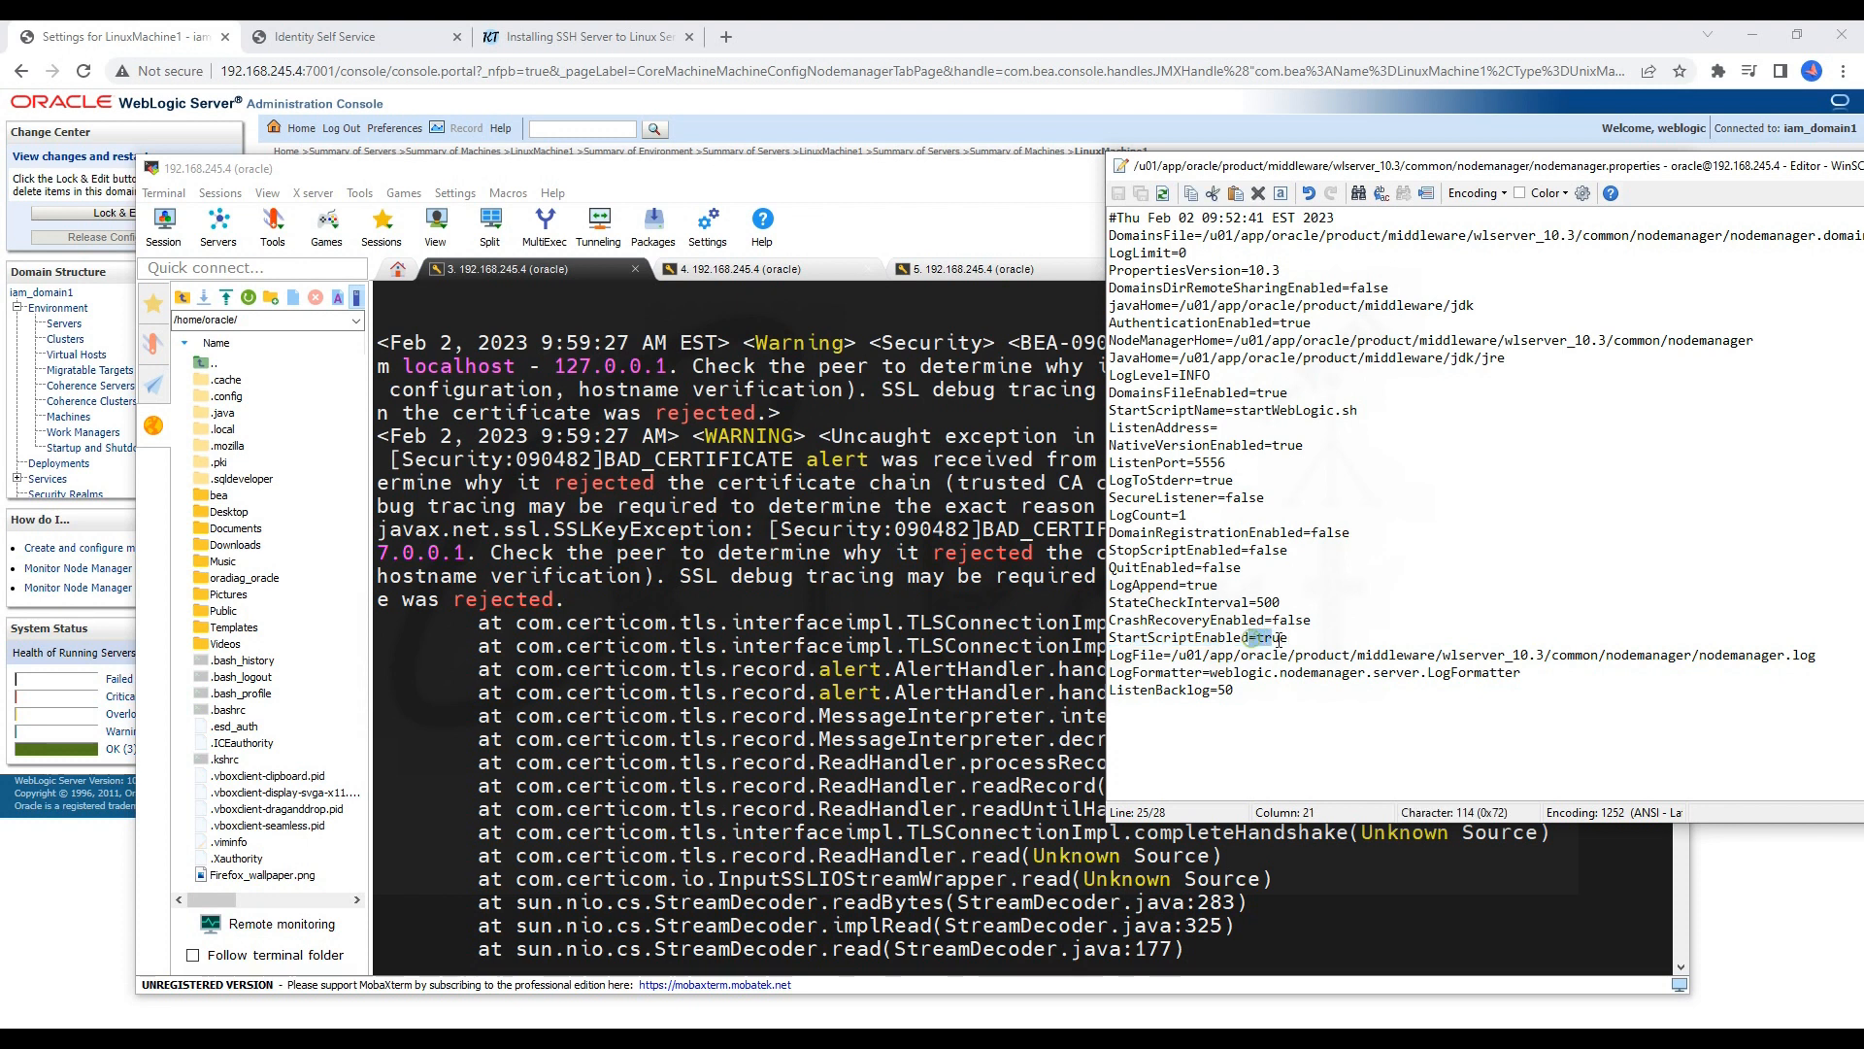
Step: Switch to MobaXterm and compare the localhost BAD_CERTIFICATE alert with the node manager handler warning below it in session 3
left_click(787, 665)
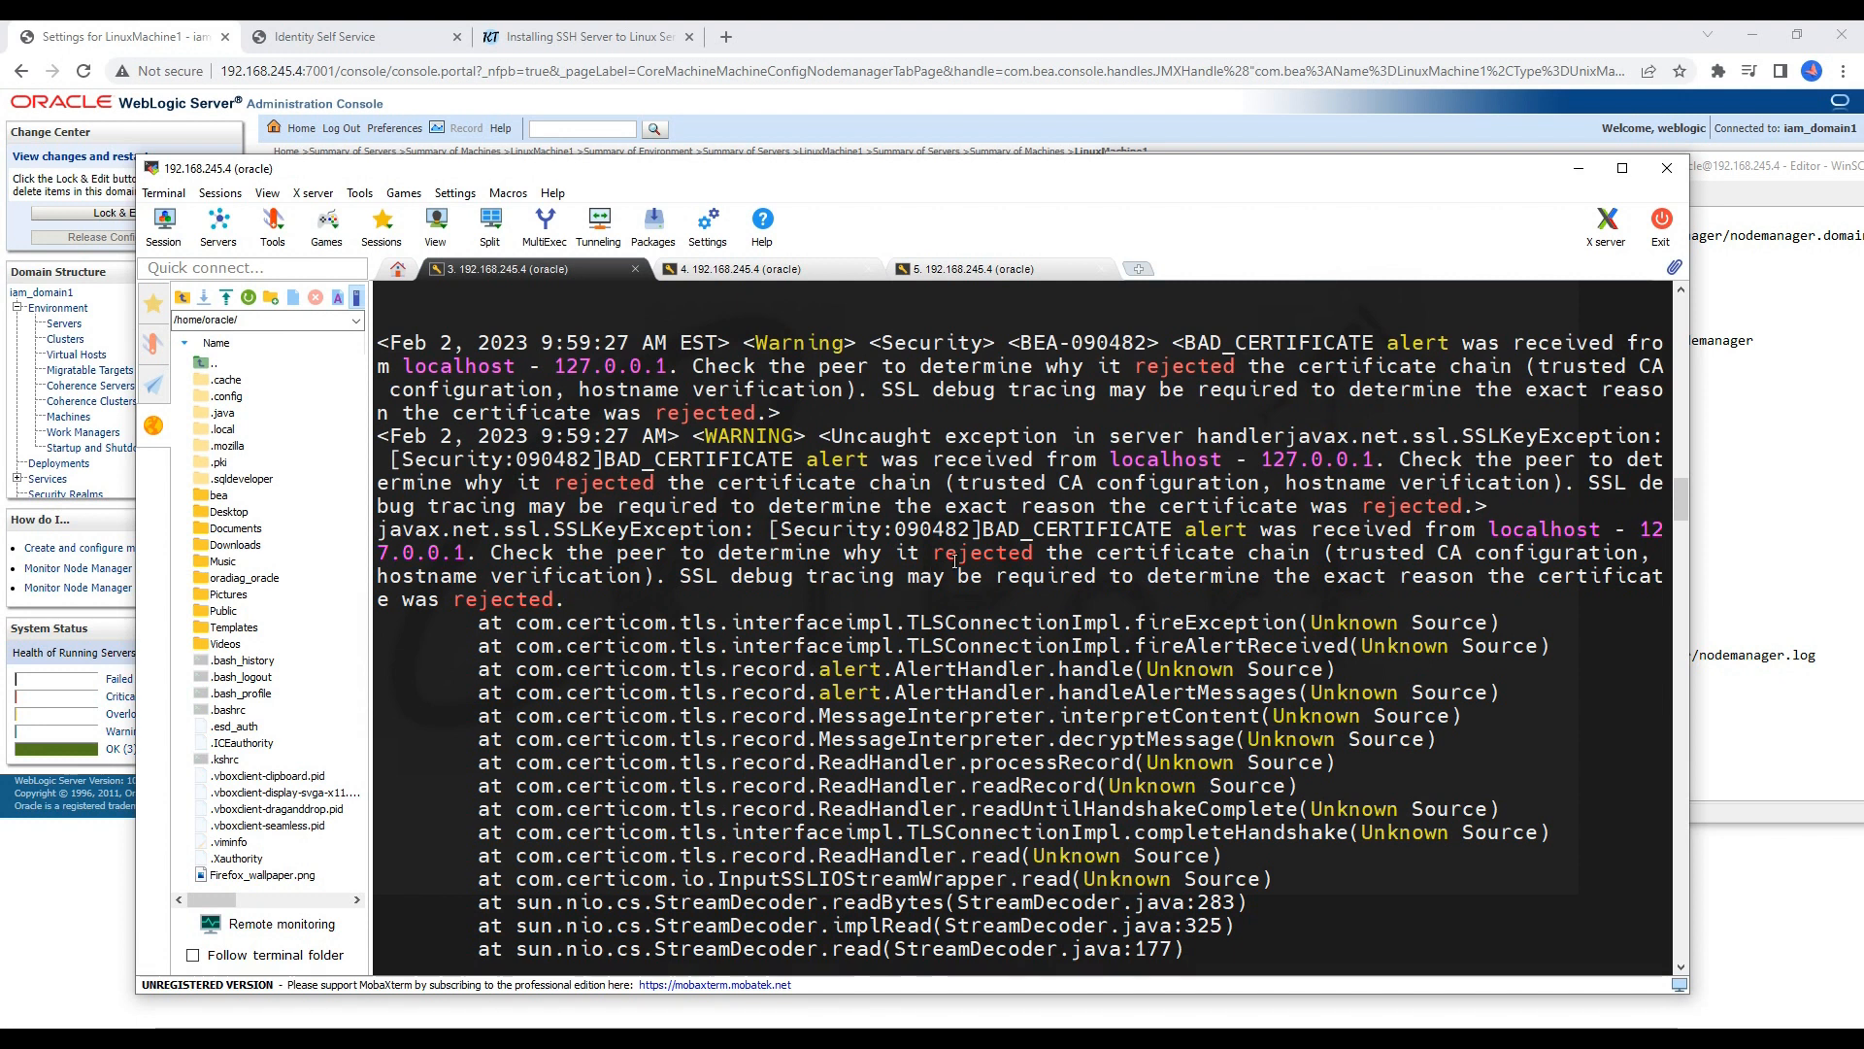
scroll(990, 571, "down", 1)
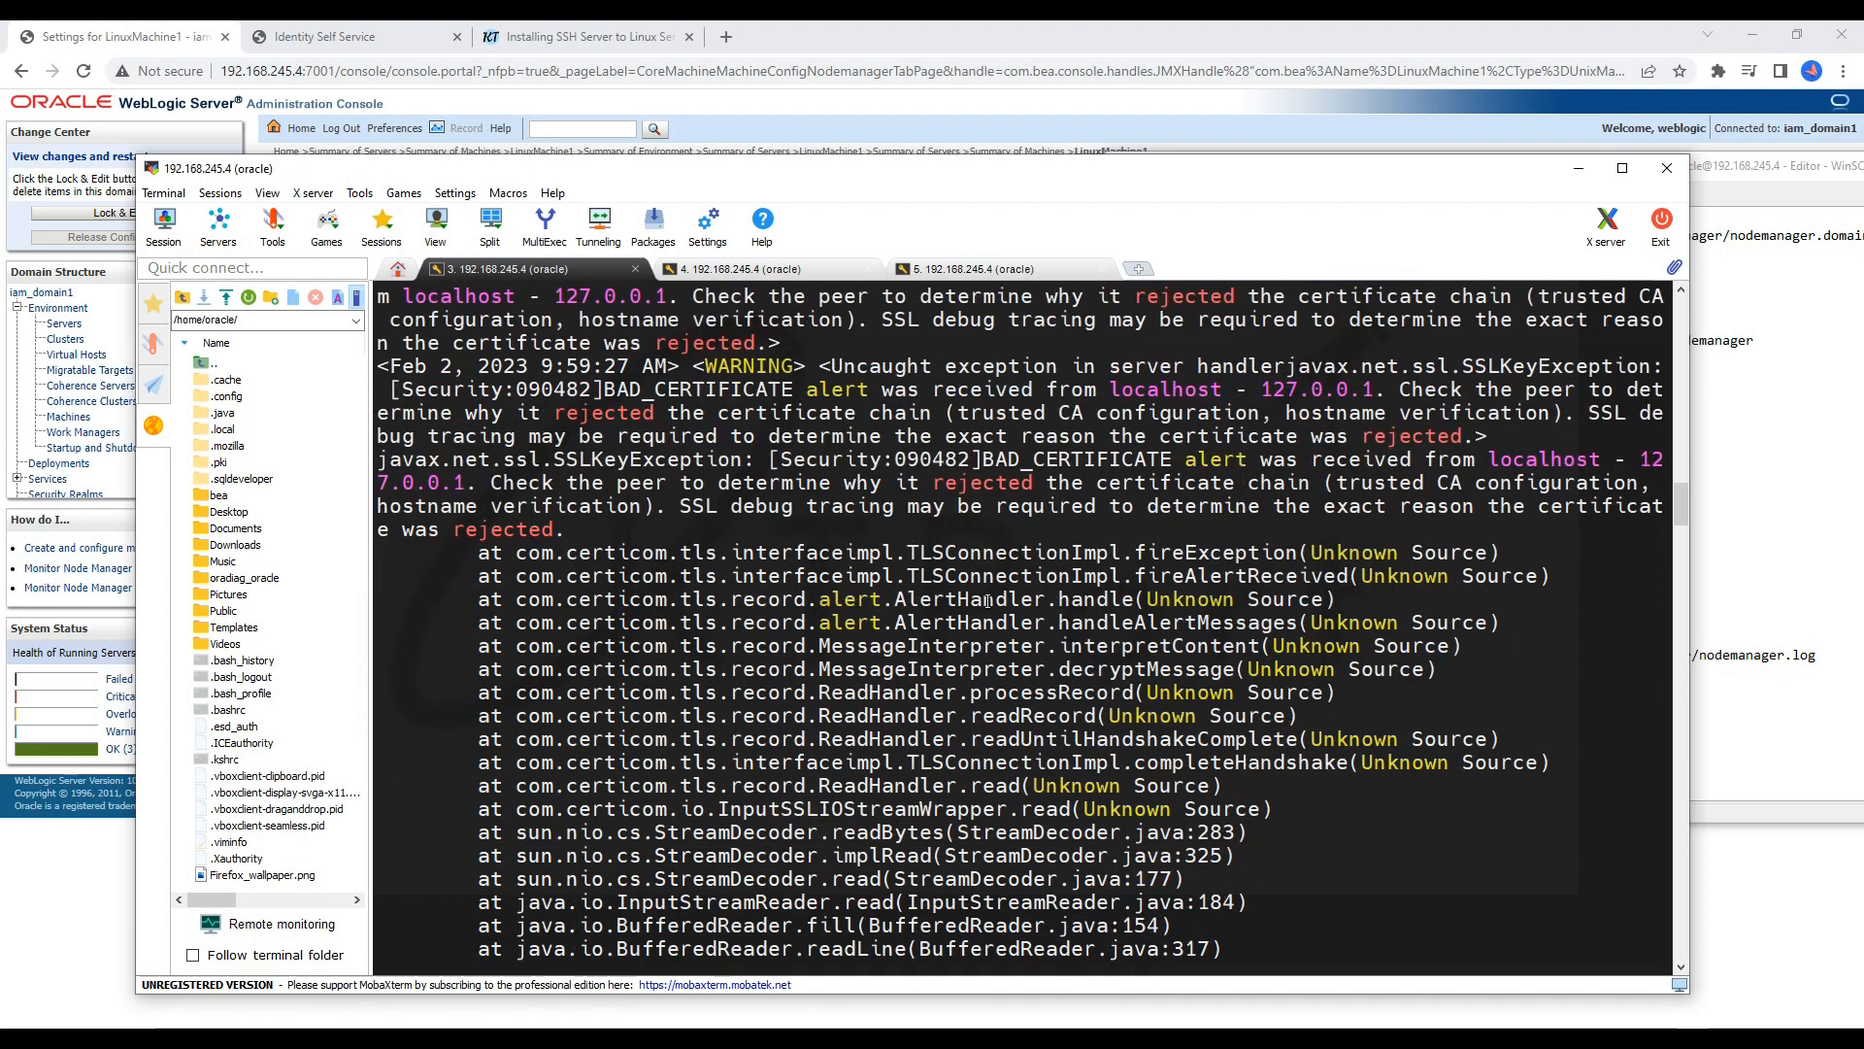
scroll(1190, 560, "up", 3)
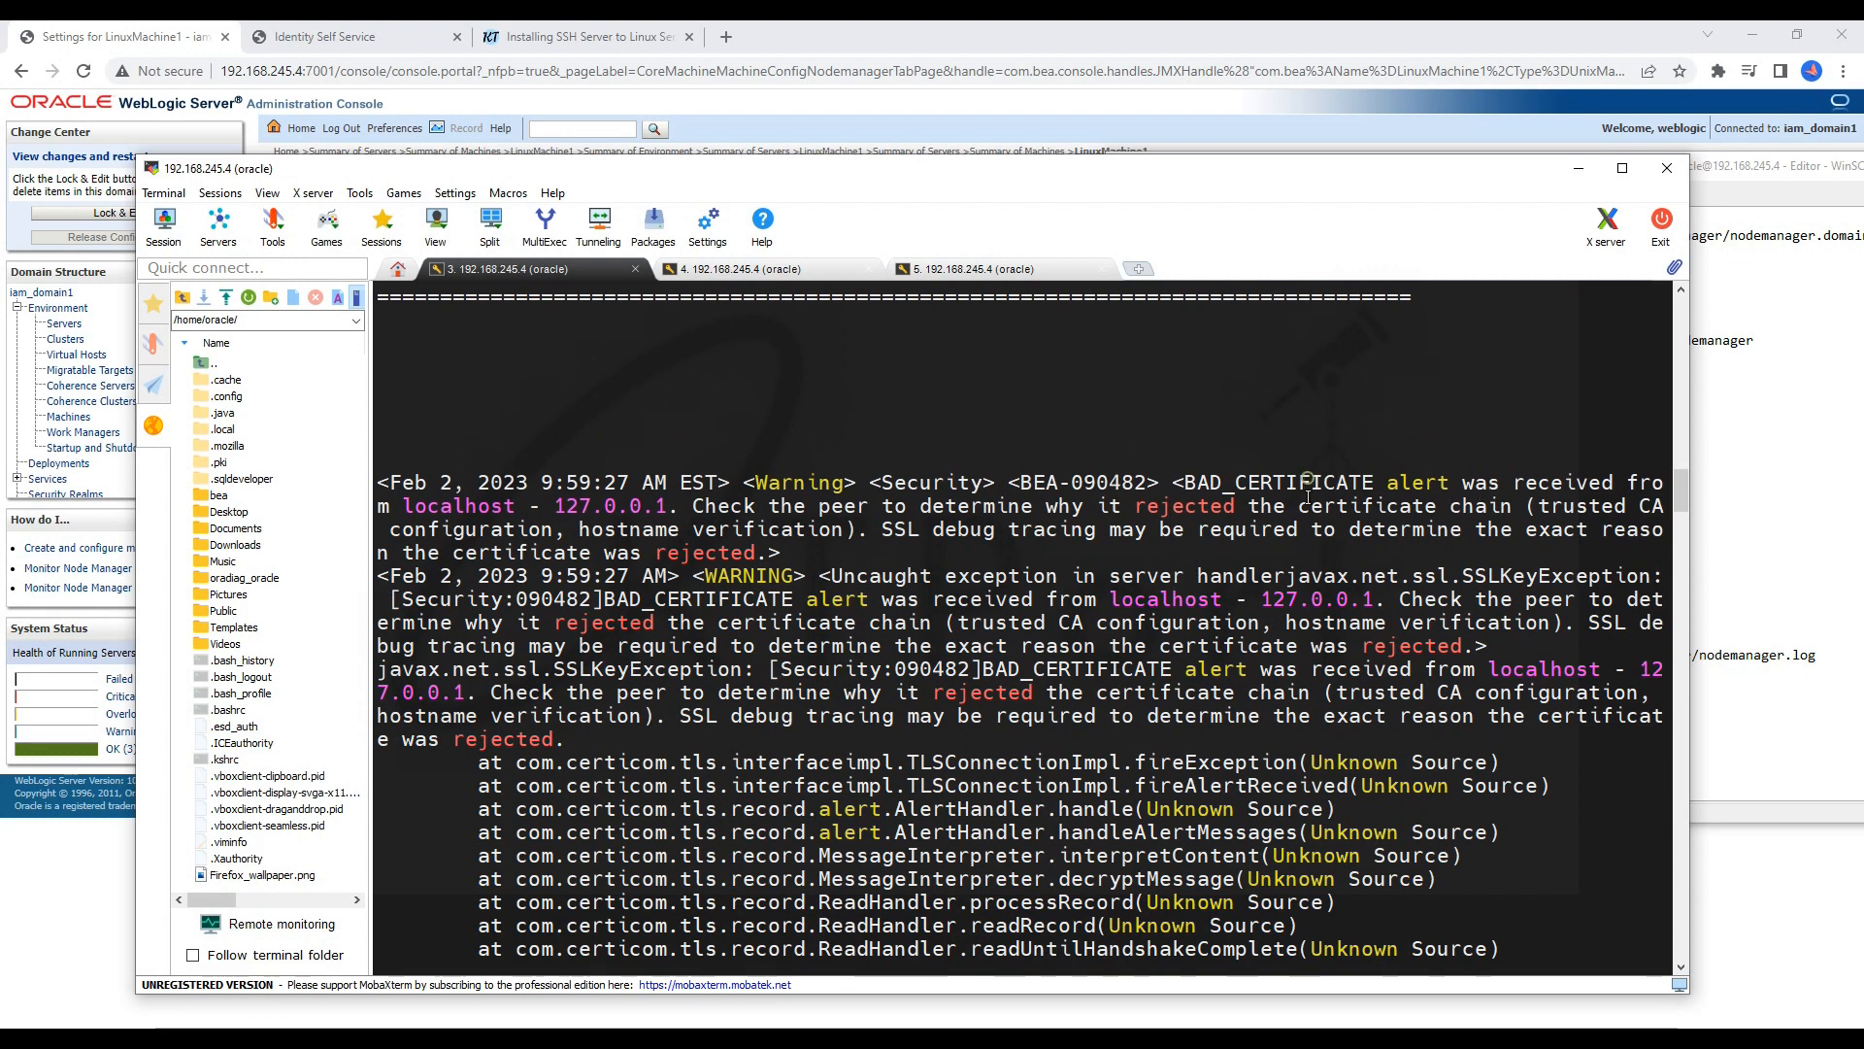
left_click_drag(1301, 482, 1331, 512)
scroll(988, 622, "down", 15)
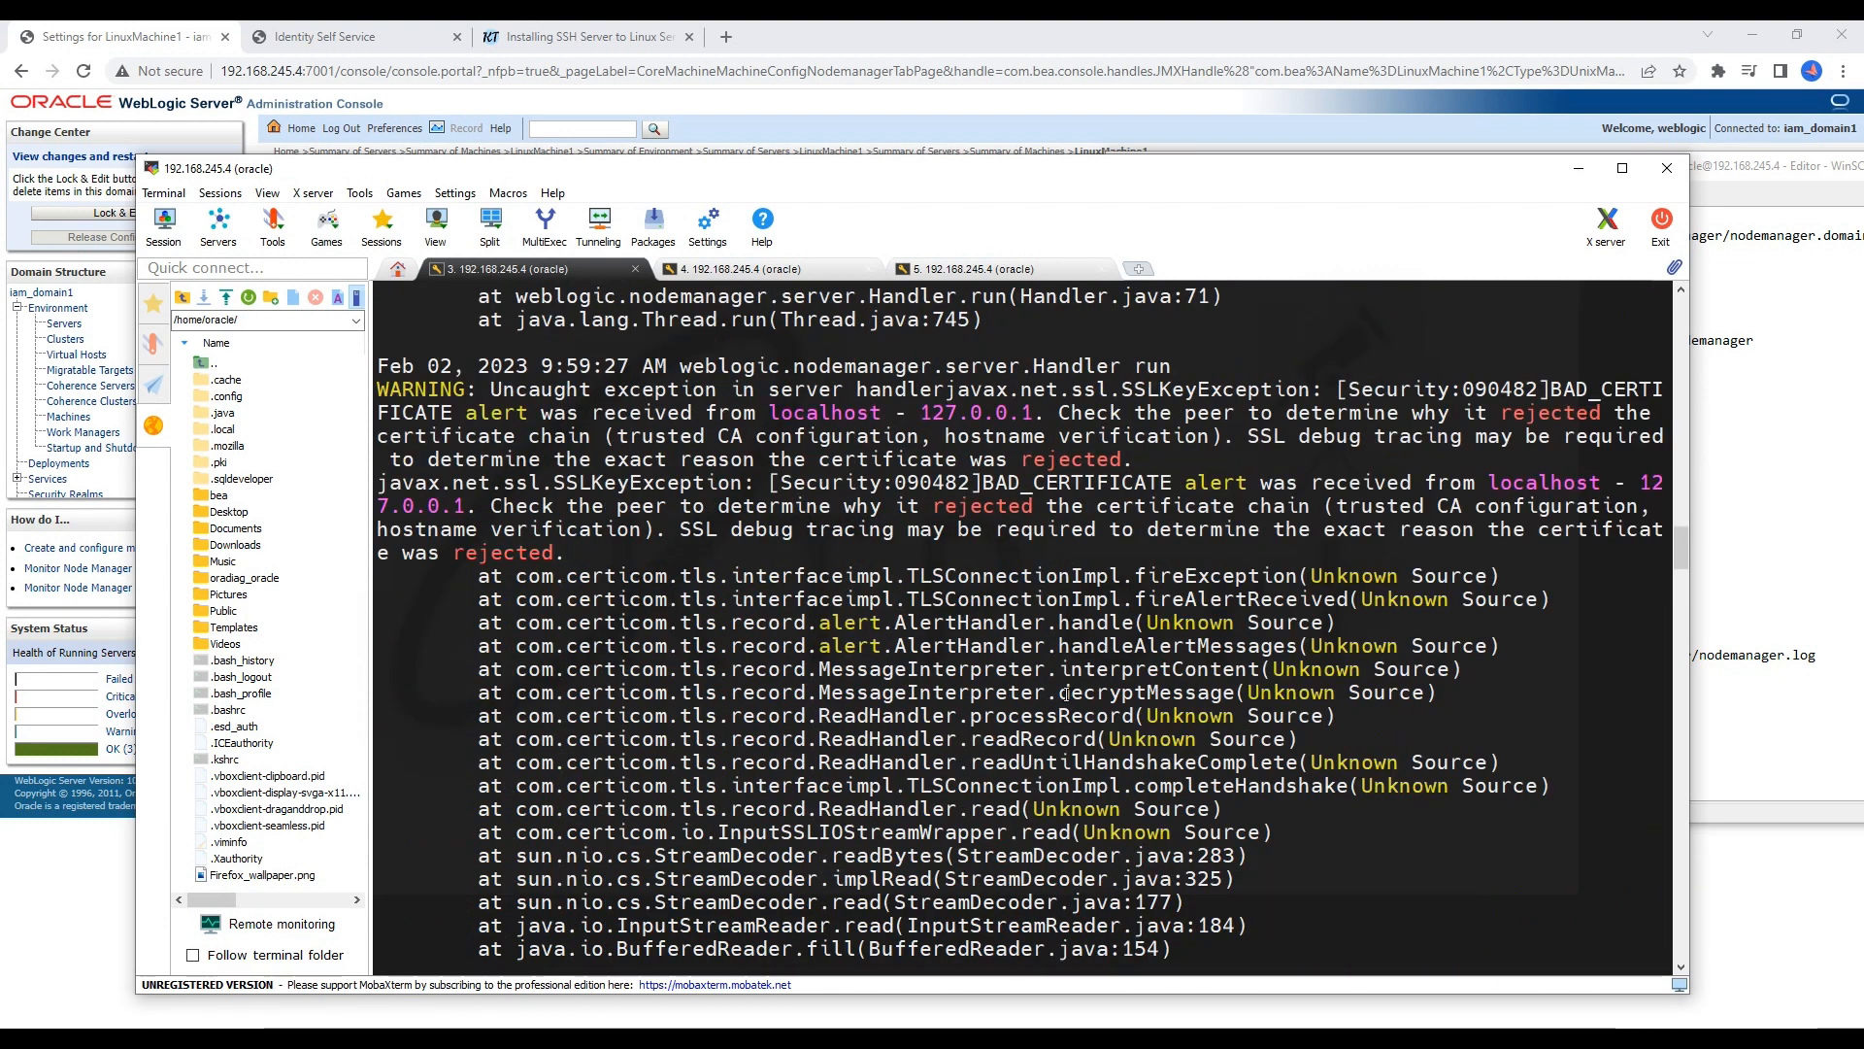
Step: Examine the invalid SSL header warning and its peer address in the output of session 4
left_click(740, 269)
scroll(1670, 838, "up", 6)
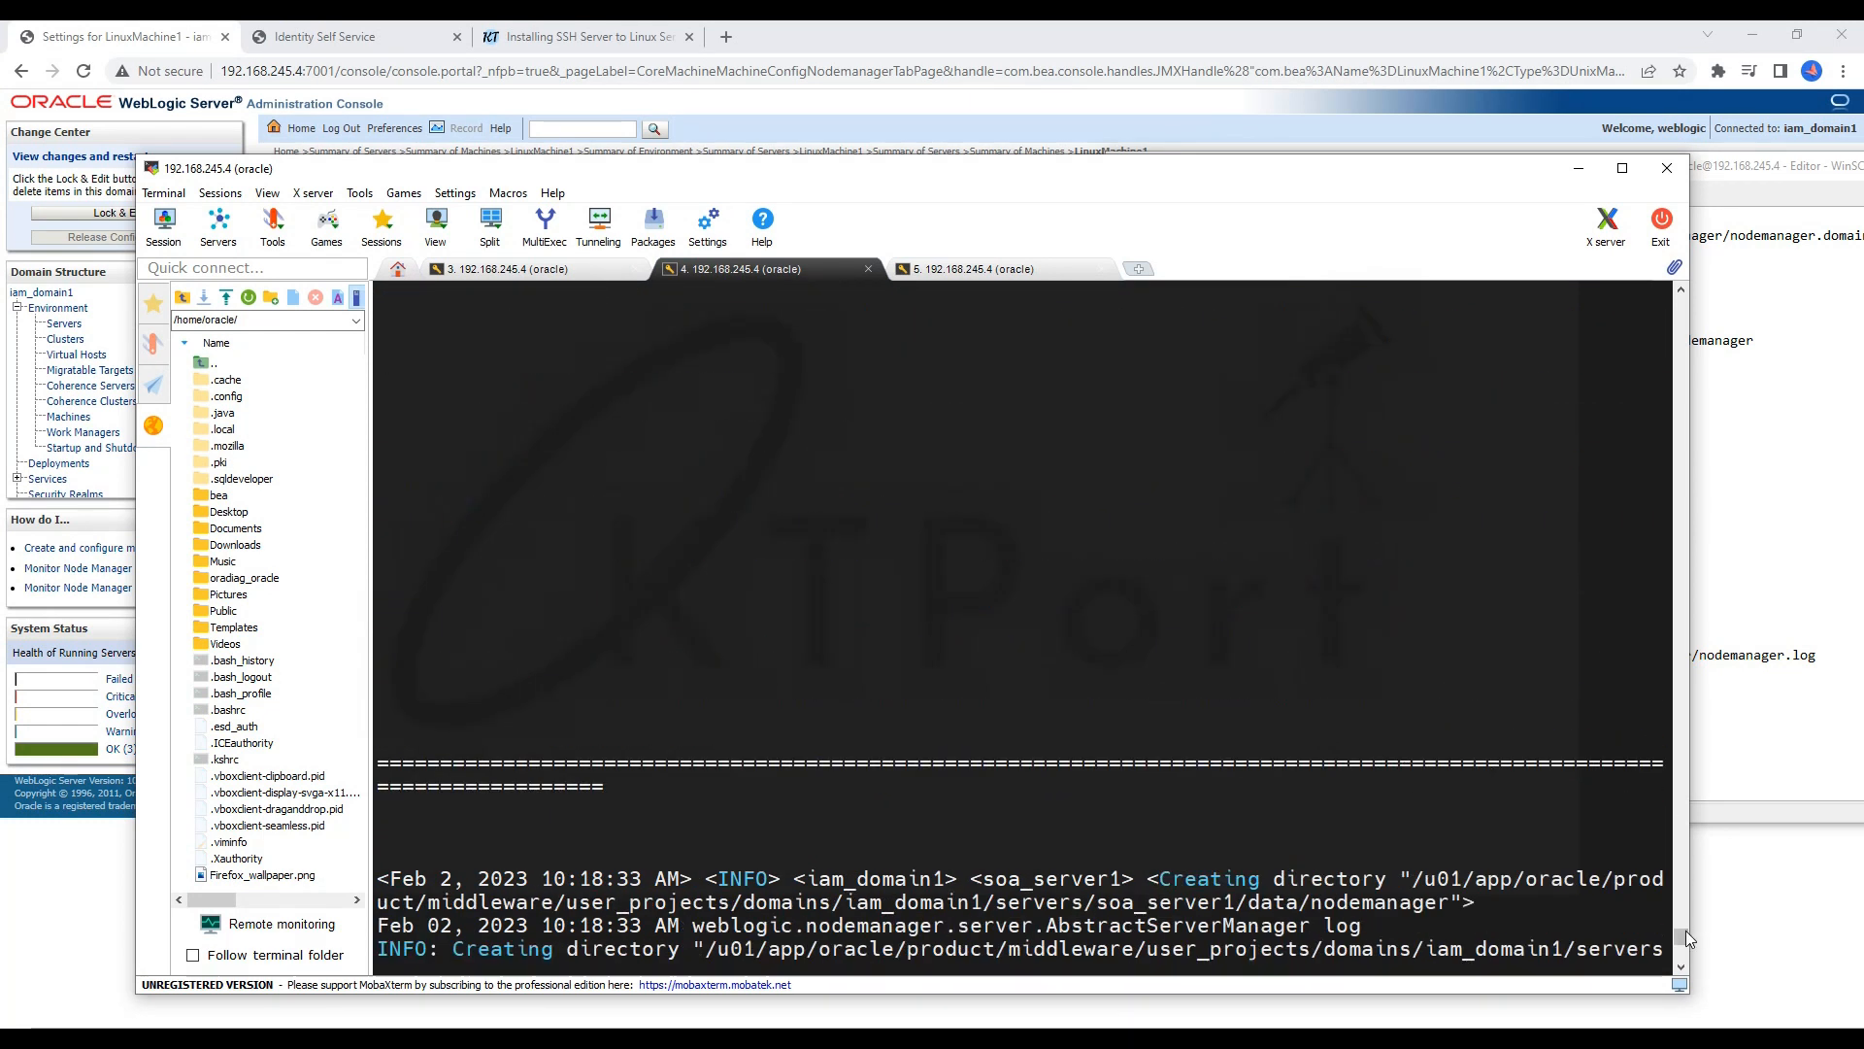
left_click_drag(1686, 930, 1662, 849)
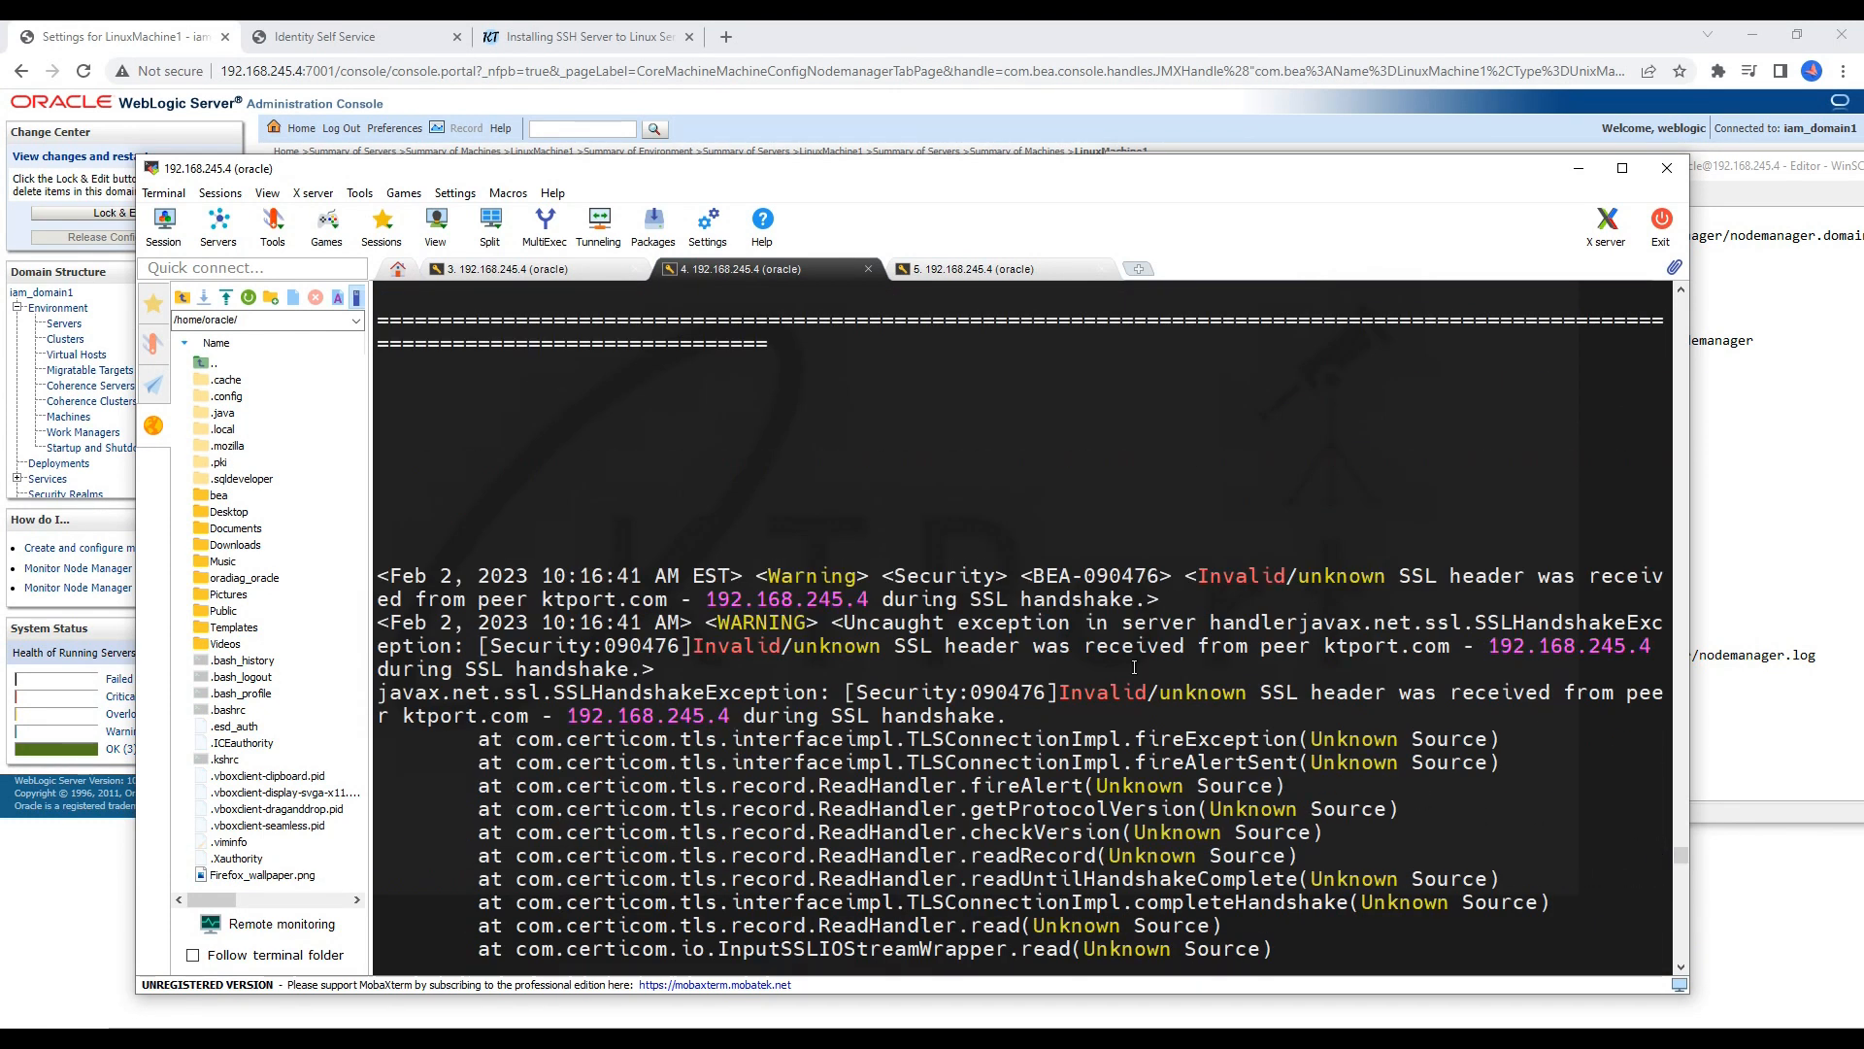
left_click_drag(708, 599, 879, 598)
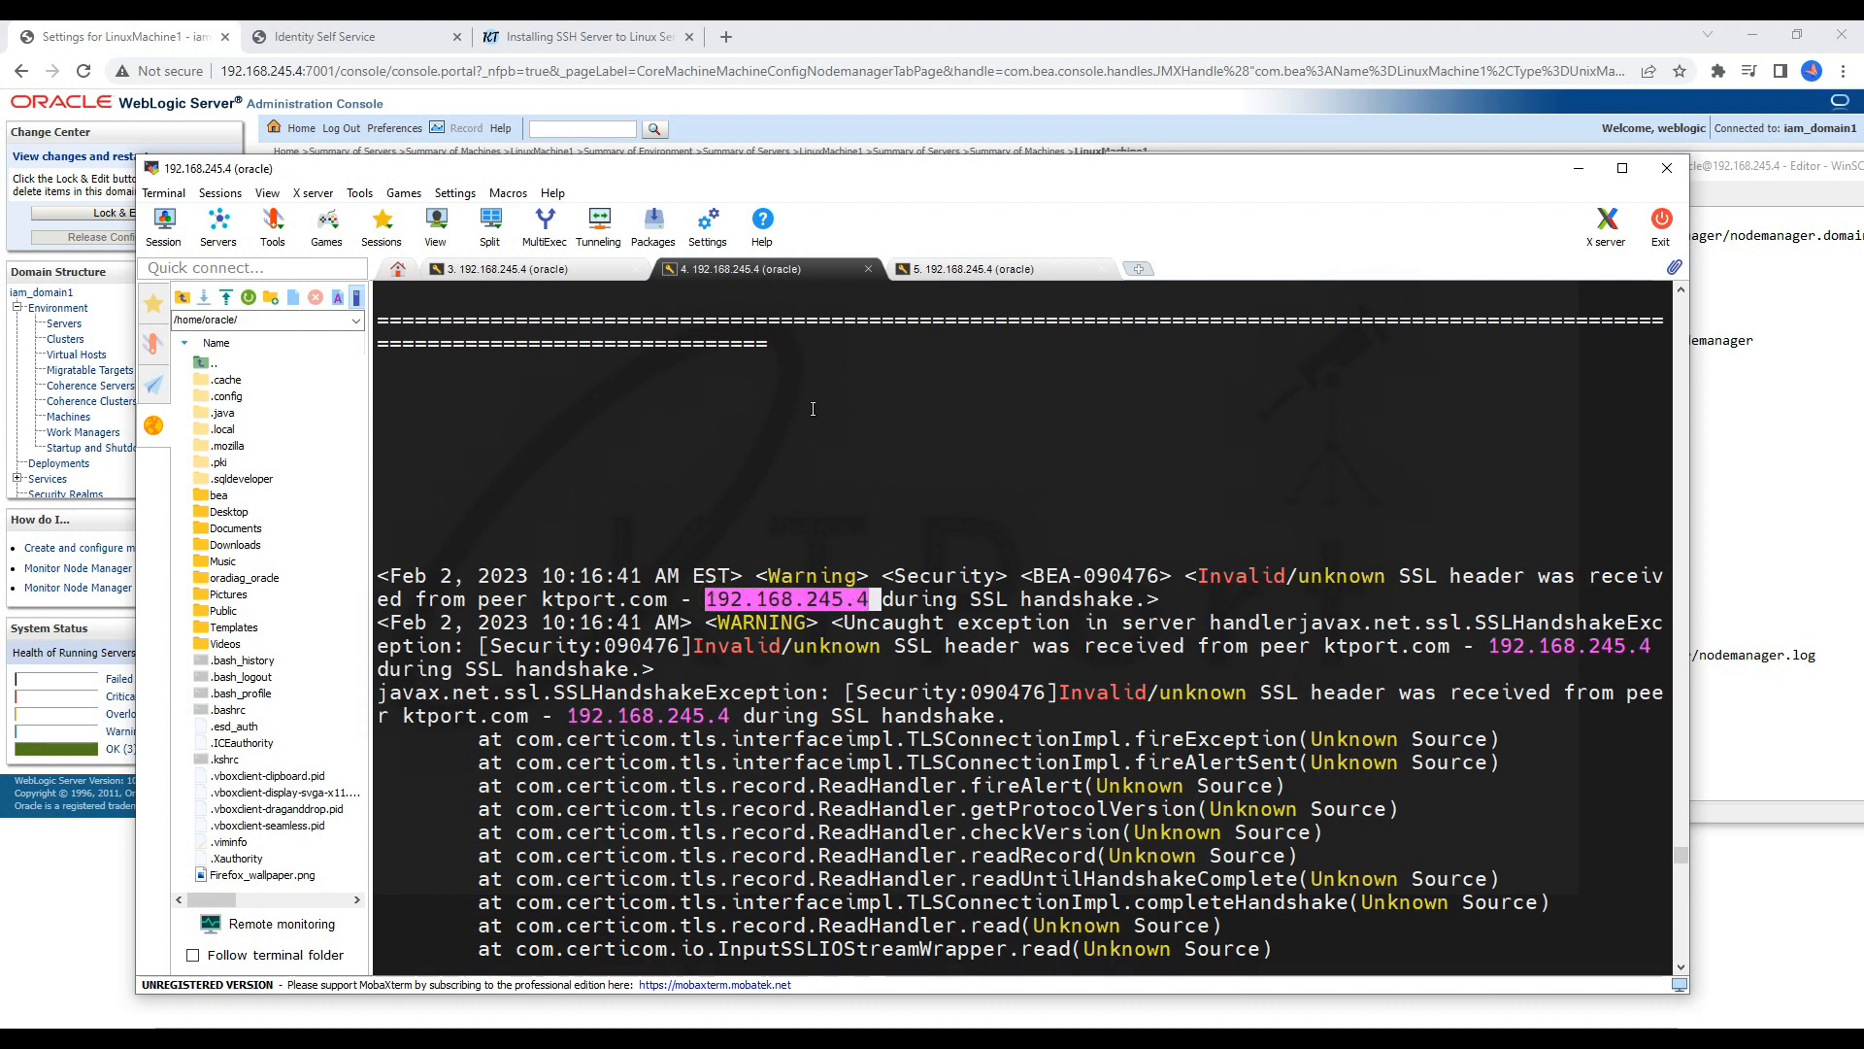
Step: Check LinuxMachine1's Node Manager type in the WebLogic console, and the StartScriptEnabled line of nodemanager.properties in the WinSCP editor
left_click(65, 35)
left_click(549, 405)
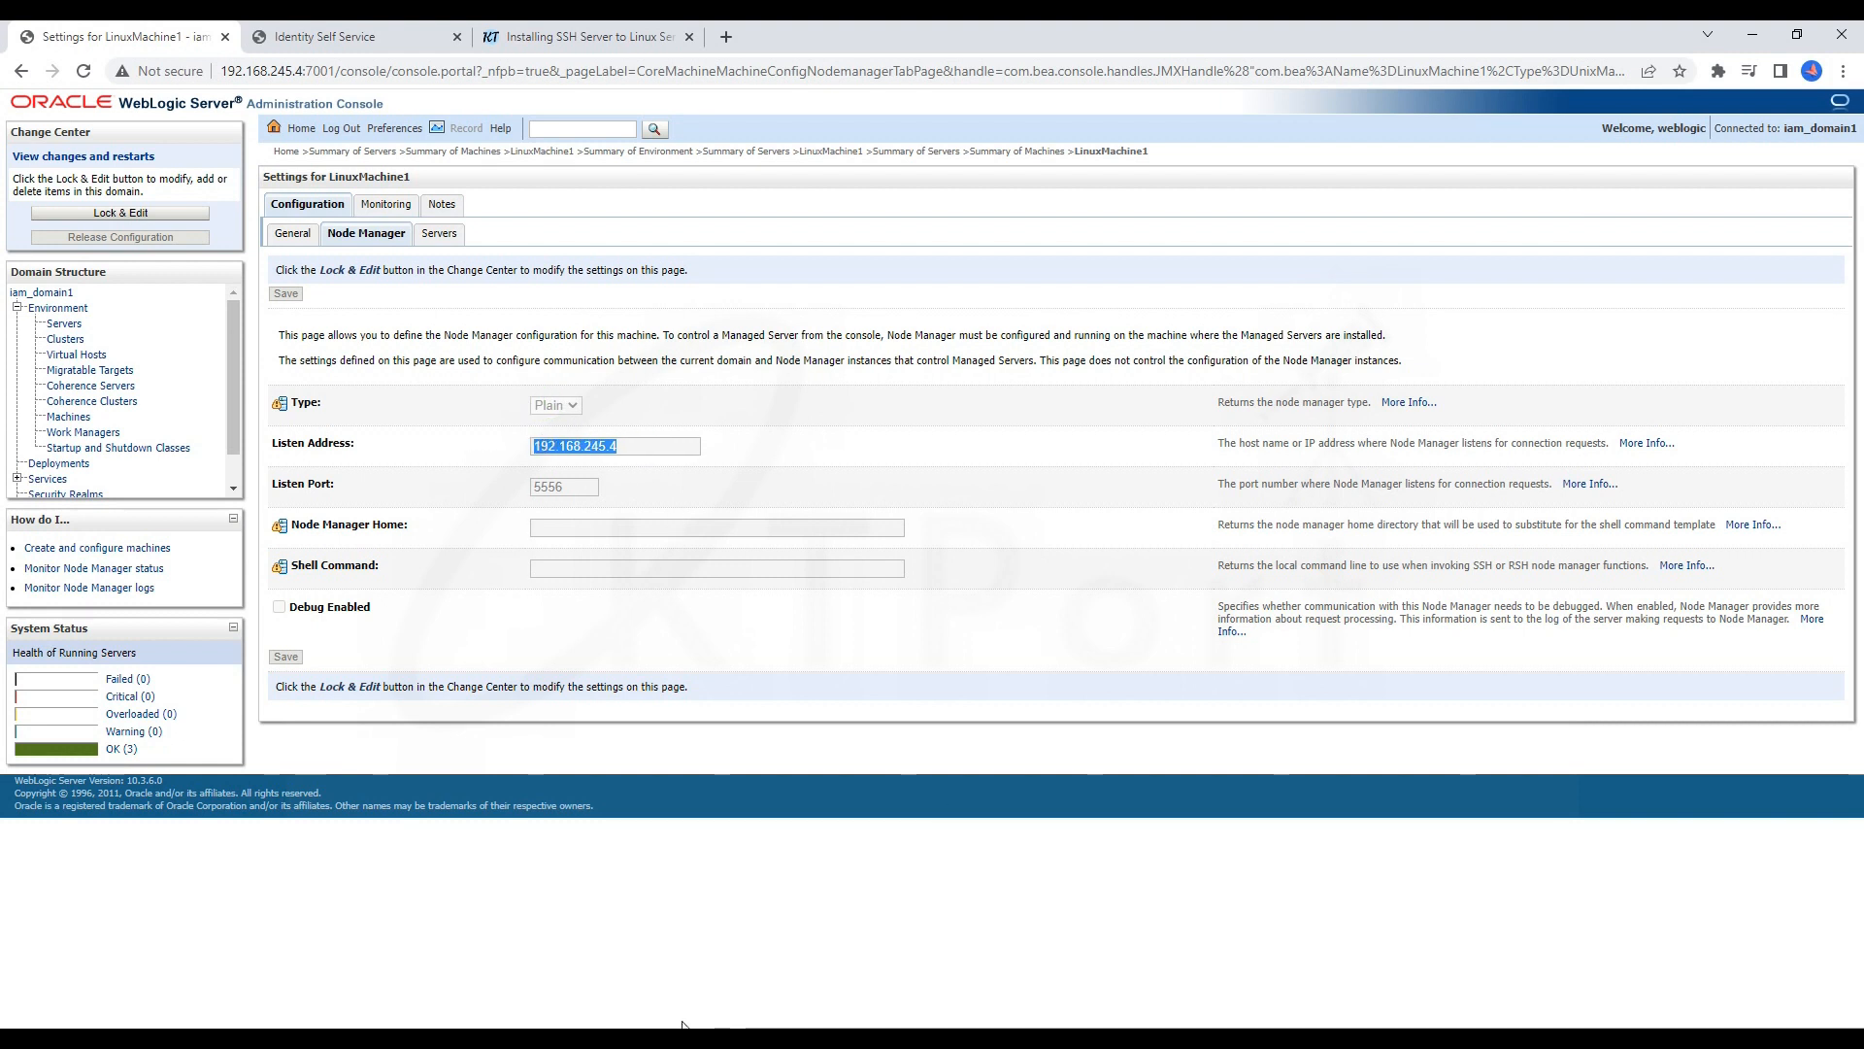
left_click(717, 953)
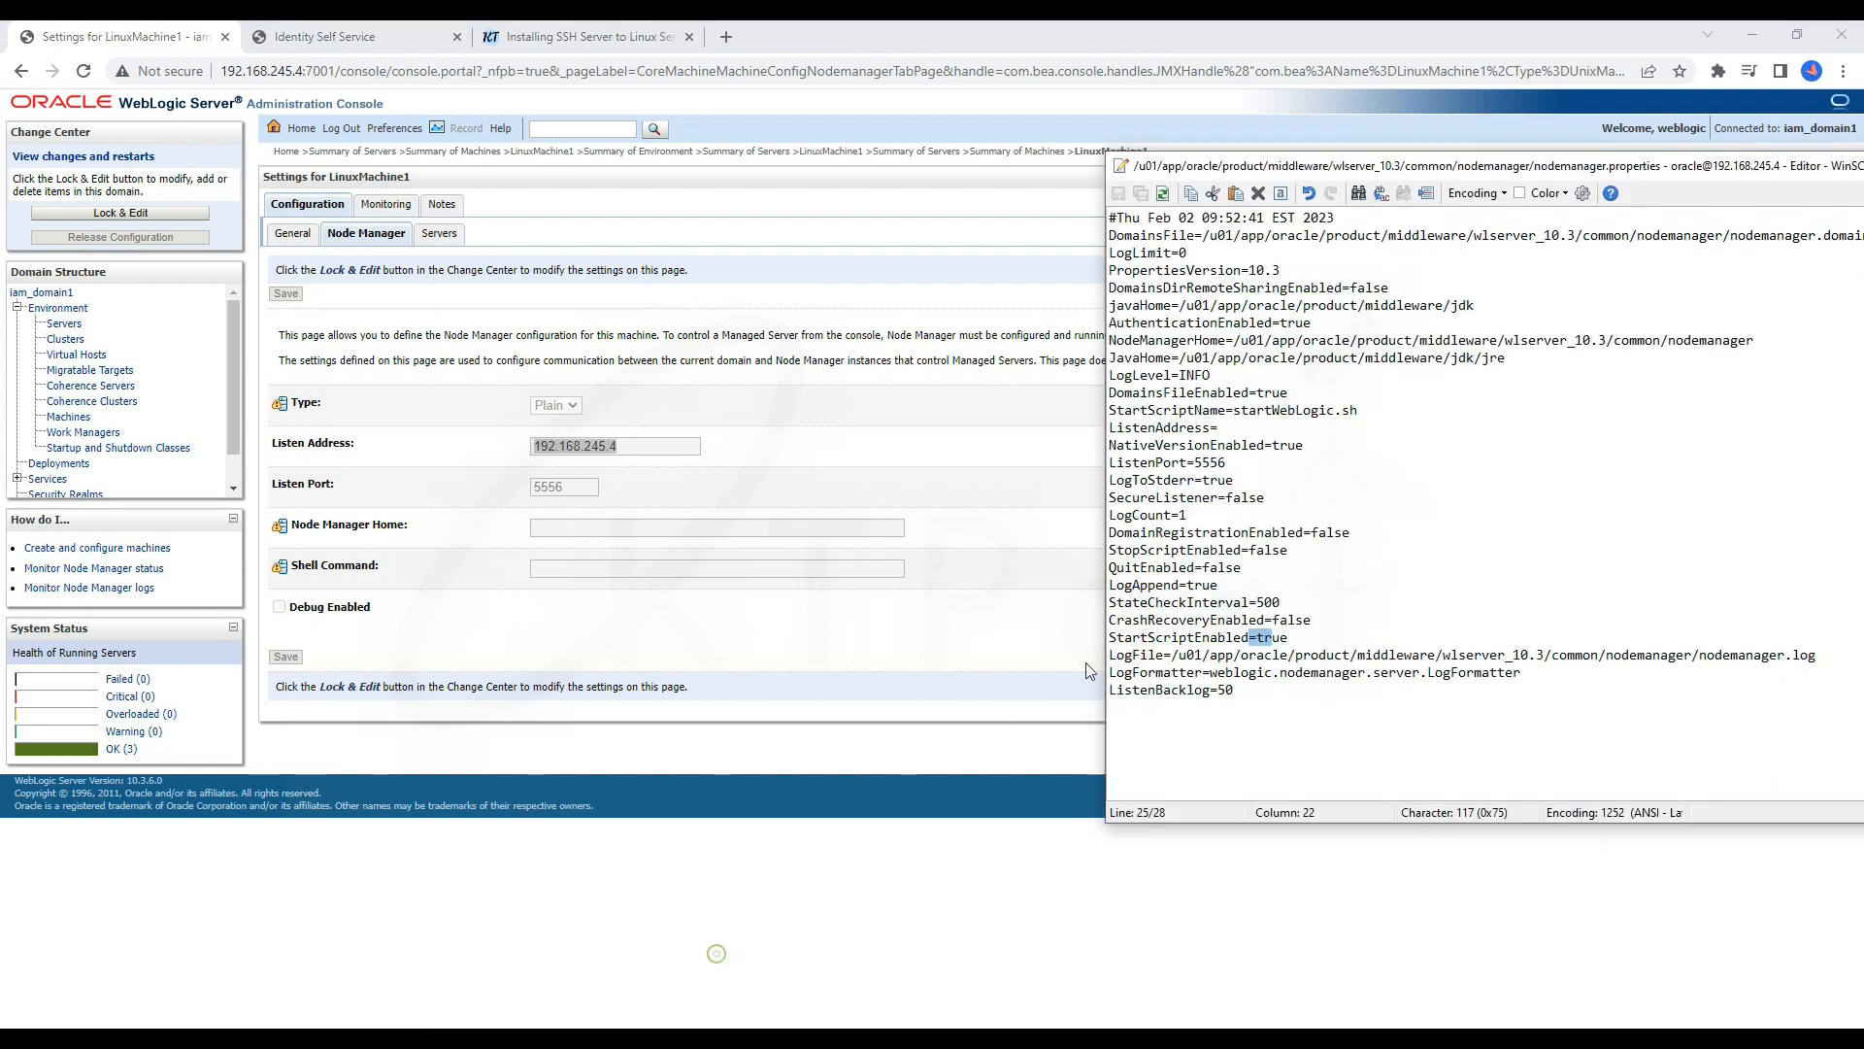
left_click(1315, 645)
left_click_drag(1305, 634, 1109, 637)
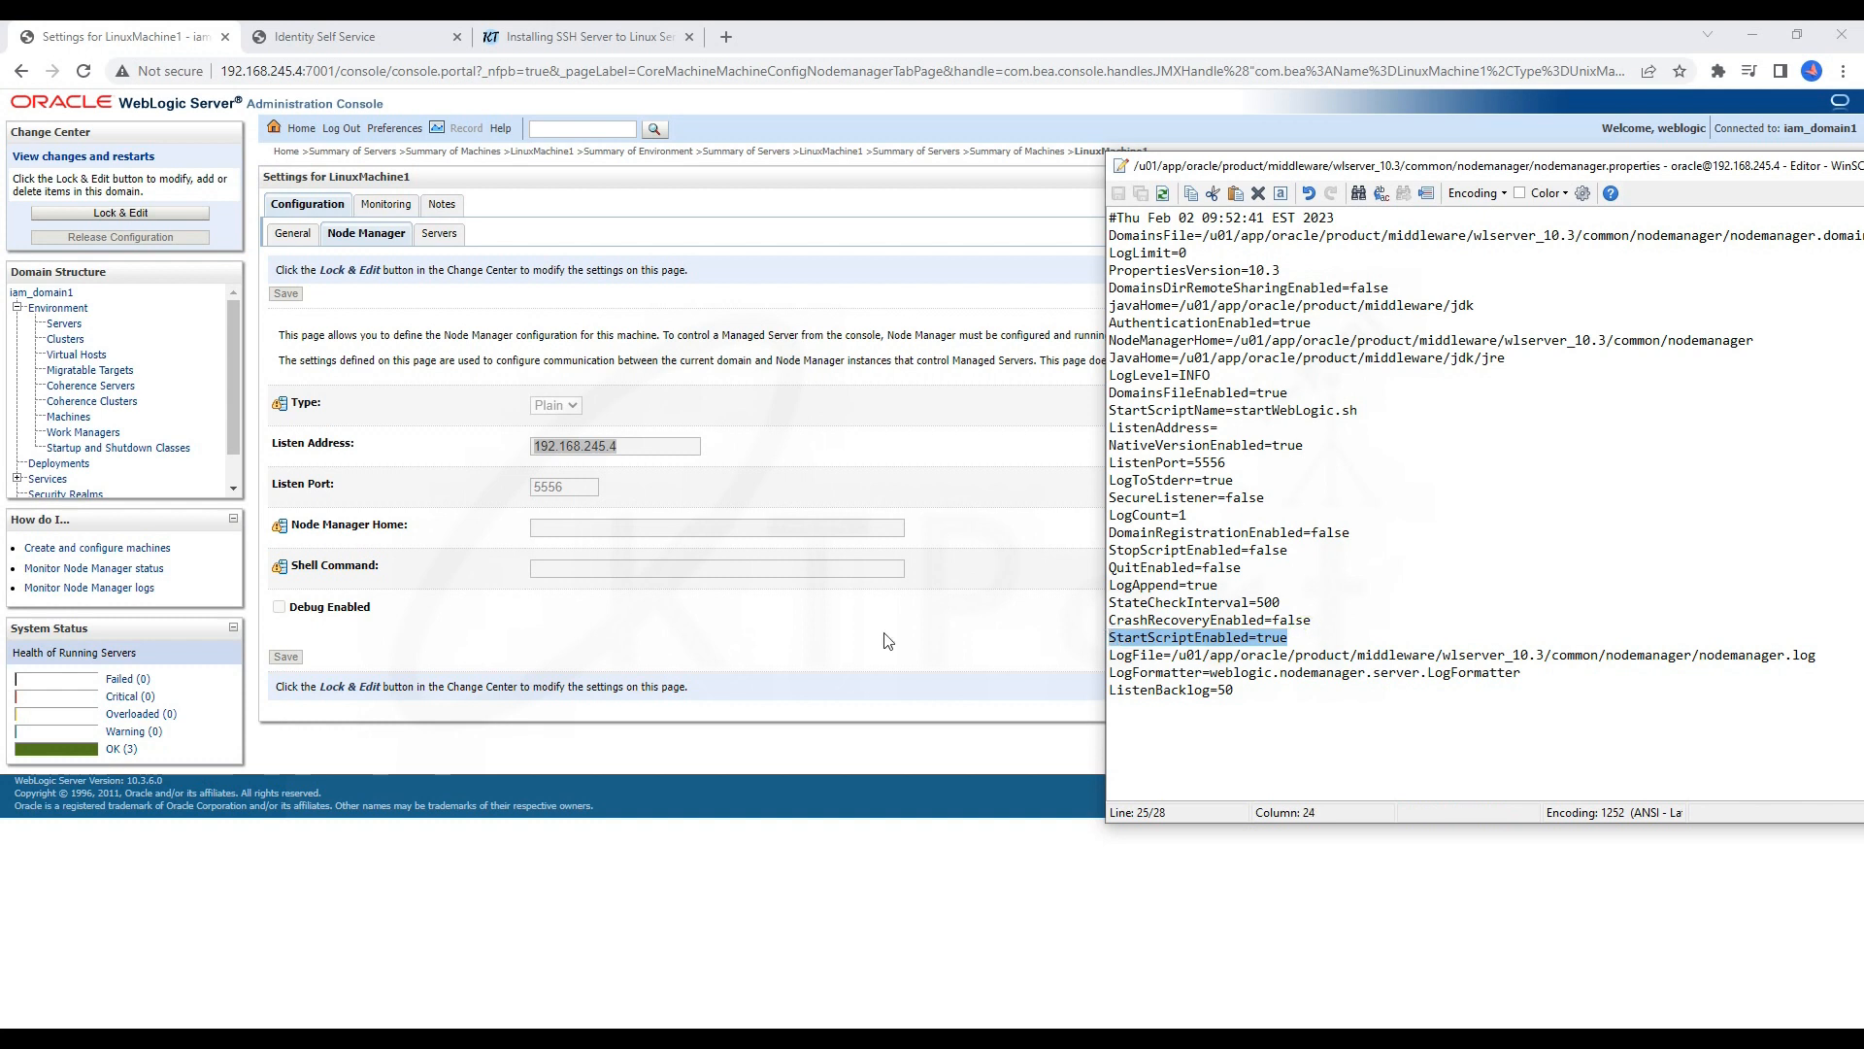
Step: Examine the invalid/unknown SSL header warning and its peer address in MobaXterm session 4
left_click(853, 635)
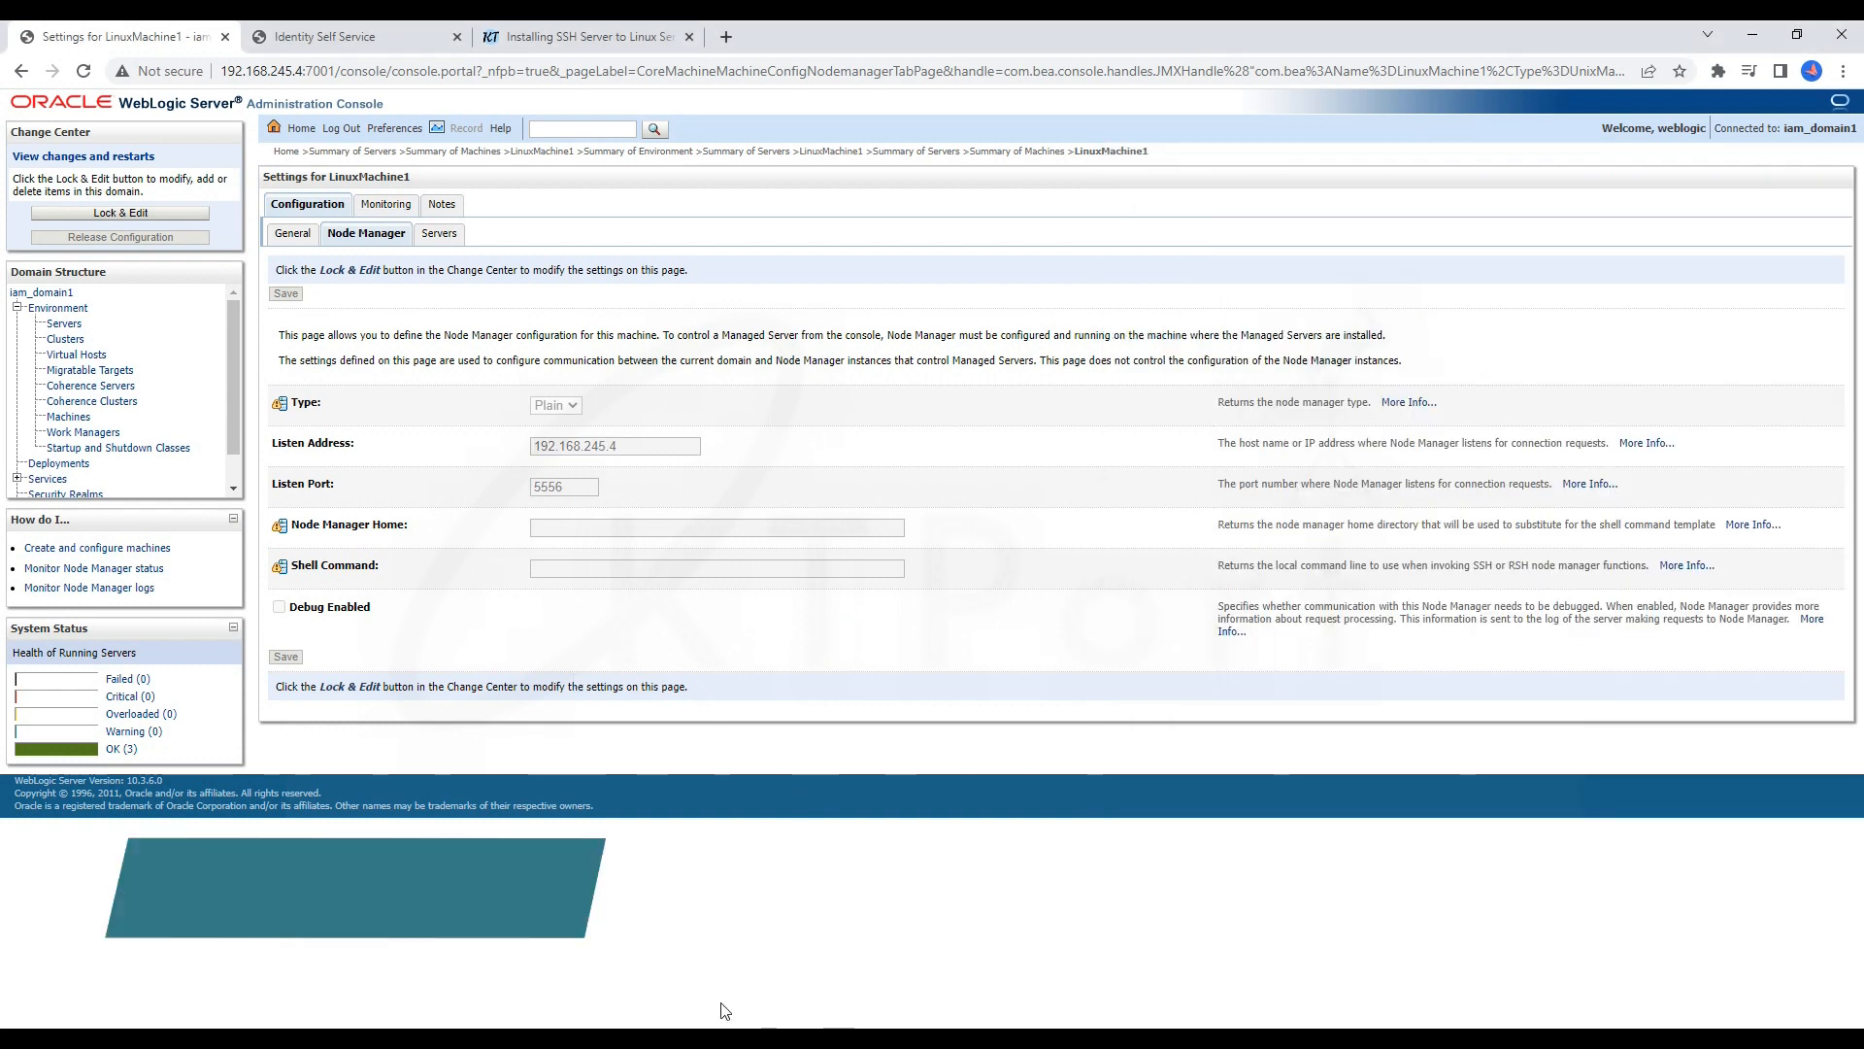
left_click(681, 1033)
left_click(729, 586)
left_click_drag(725, 599, 858, 605)
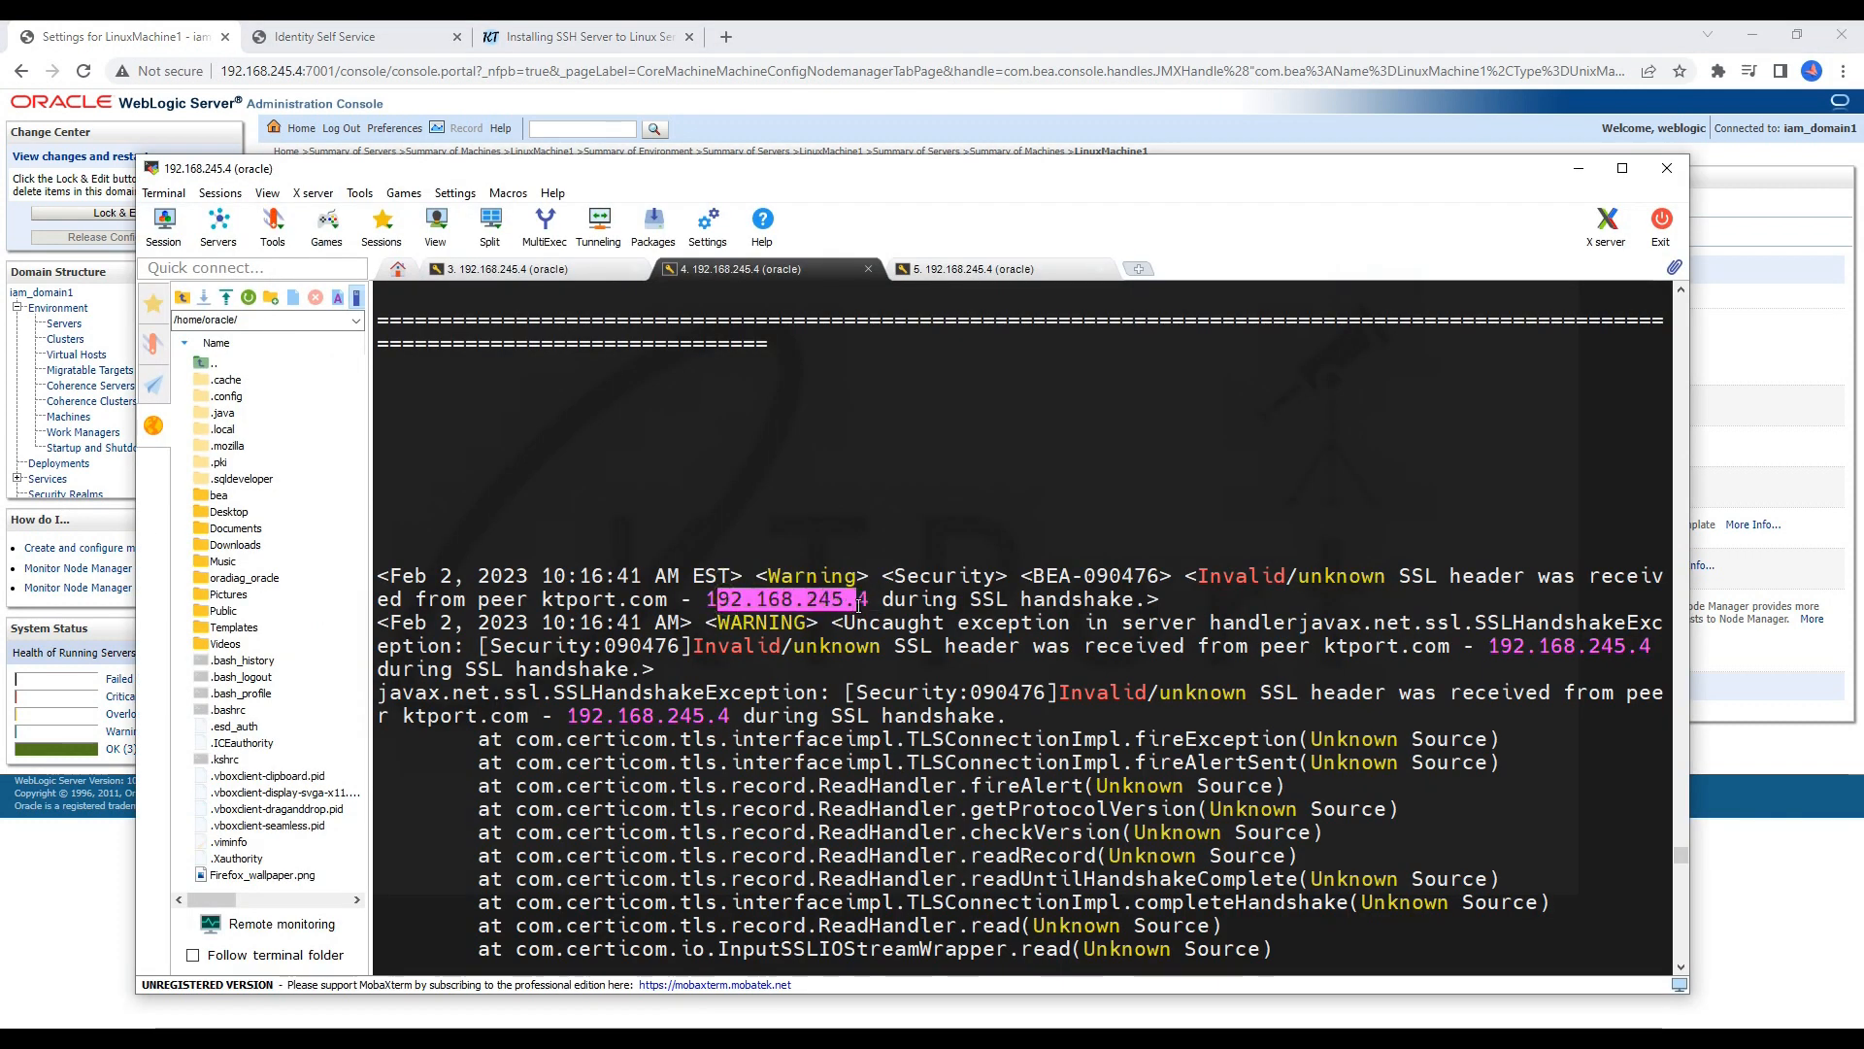
left_click(1322, 598)
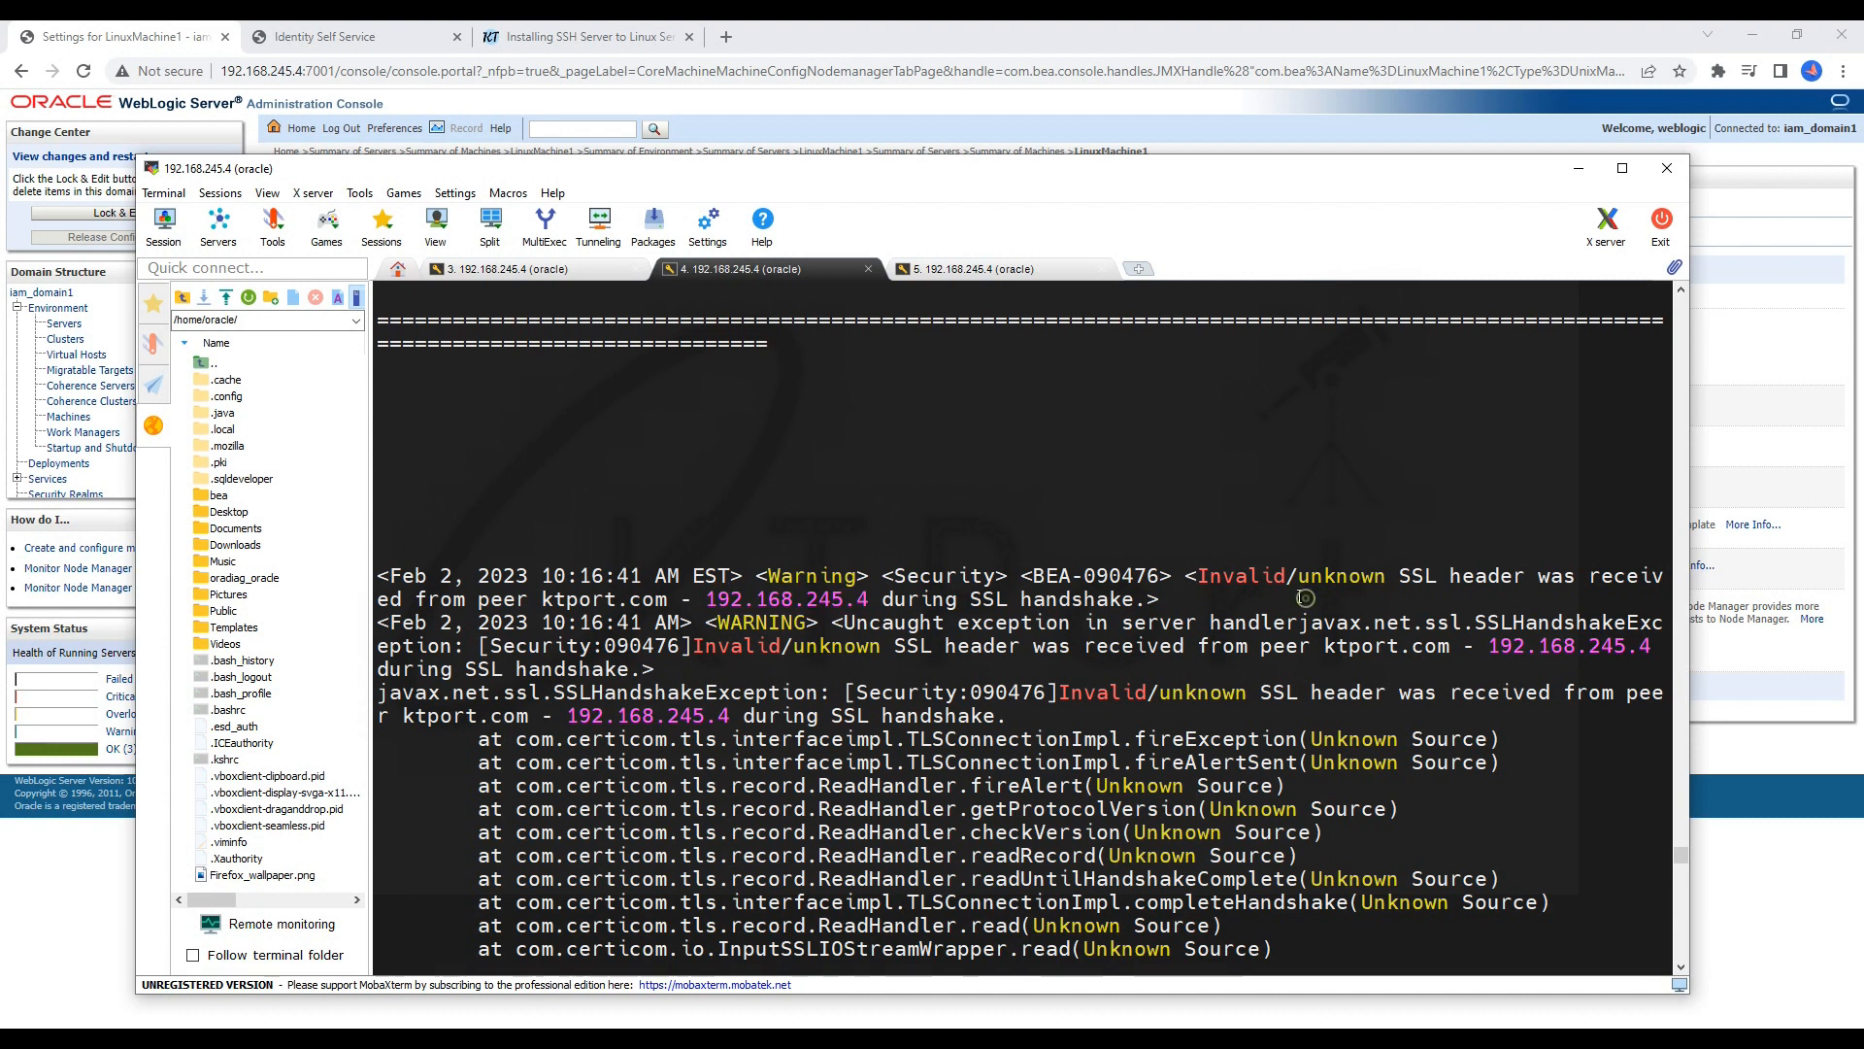
left_click_drag(1187, 574, 1593, 591)
left_click(1182, 618)
mouse_move(1172, 602)
left_mouse_down()
mouse_move(1027, 594)
mouse_move(1204, 561)
mouse_move(1187, 573)
left_mouse_up()
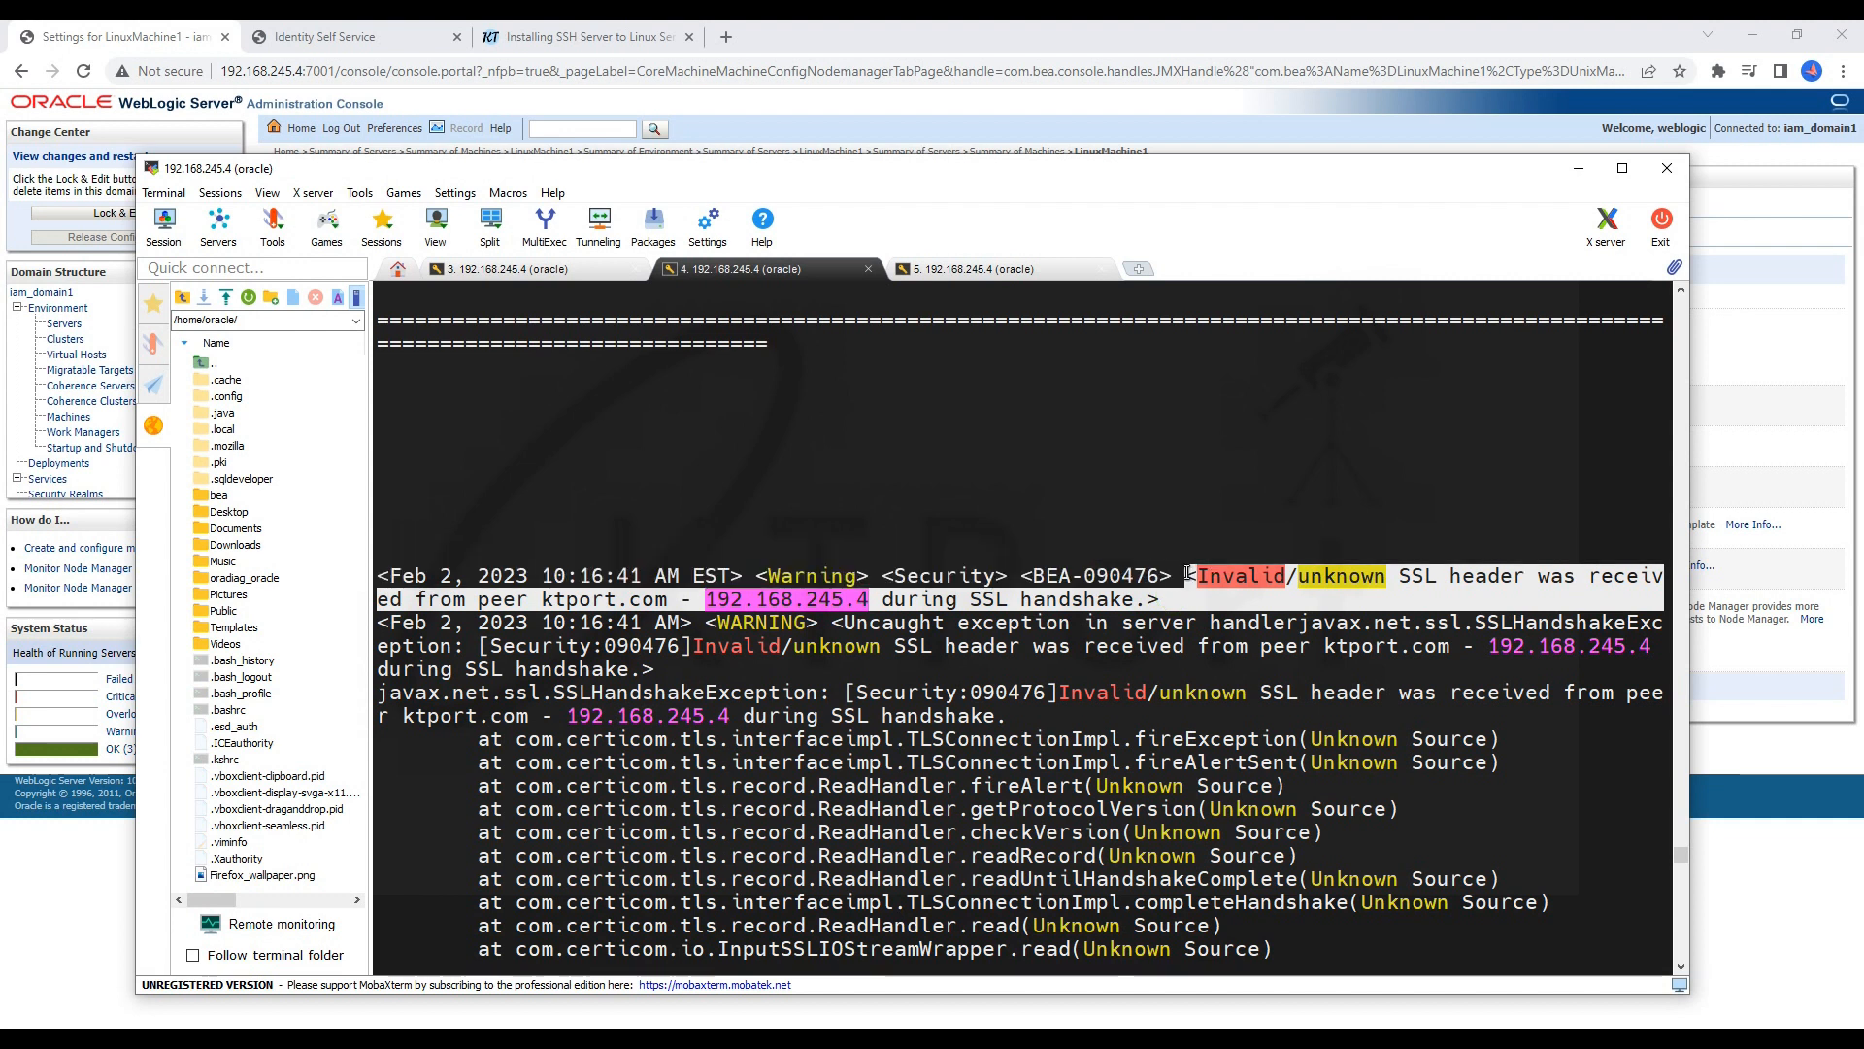
Step: Examine the SSLHandshakeException line and the peer IP address it reports above the stack trace in session 4
left_click_drag(1057, 691, 1603, 691)
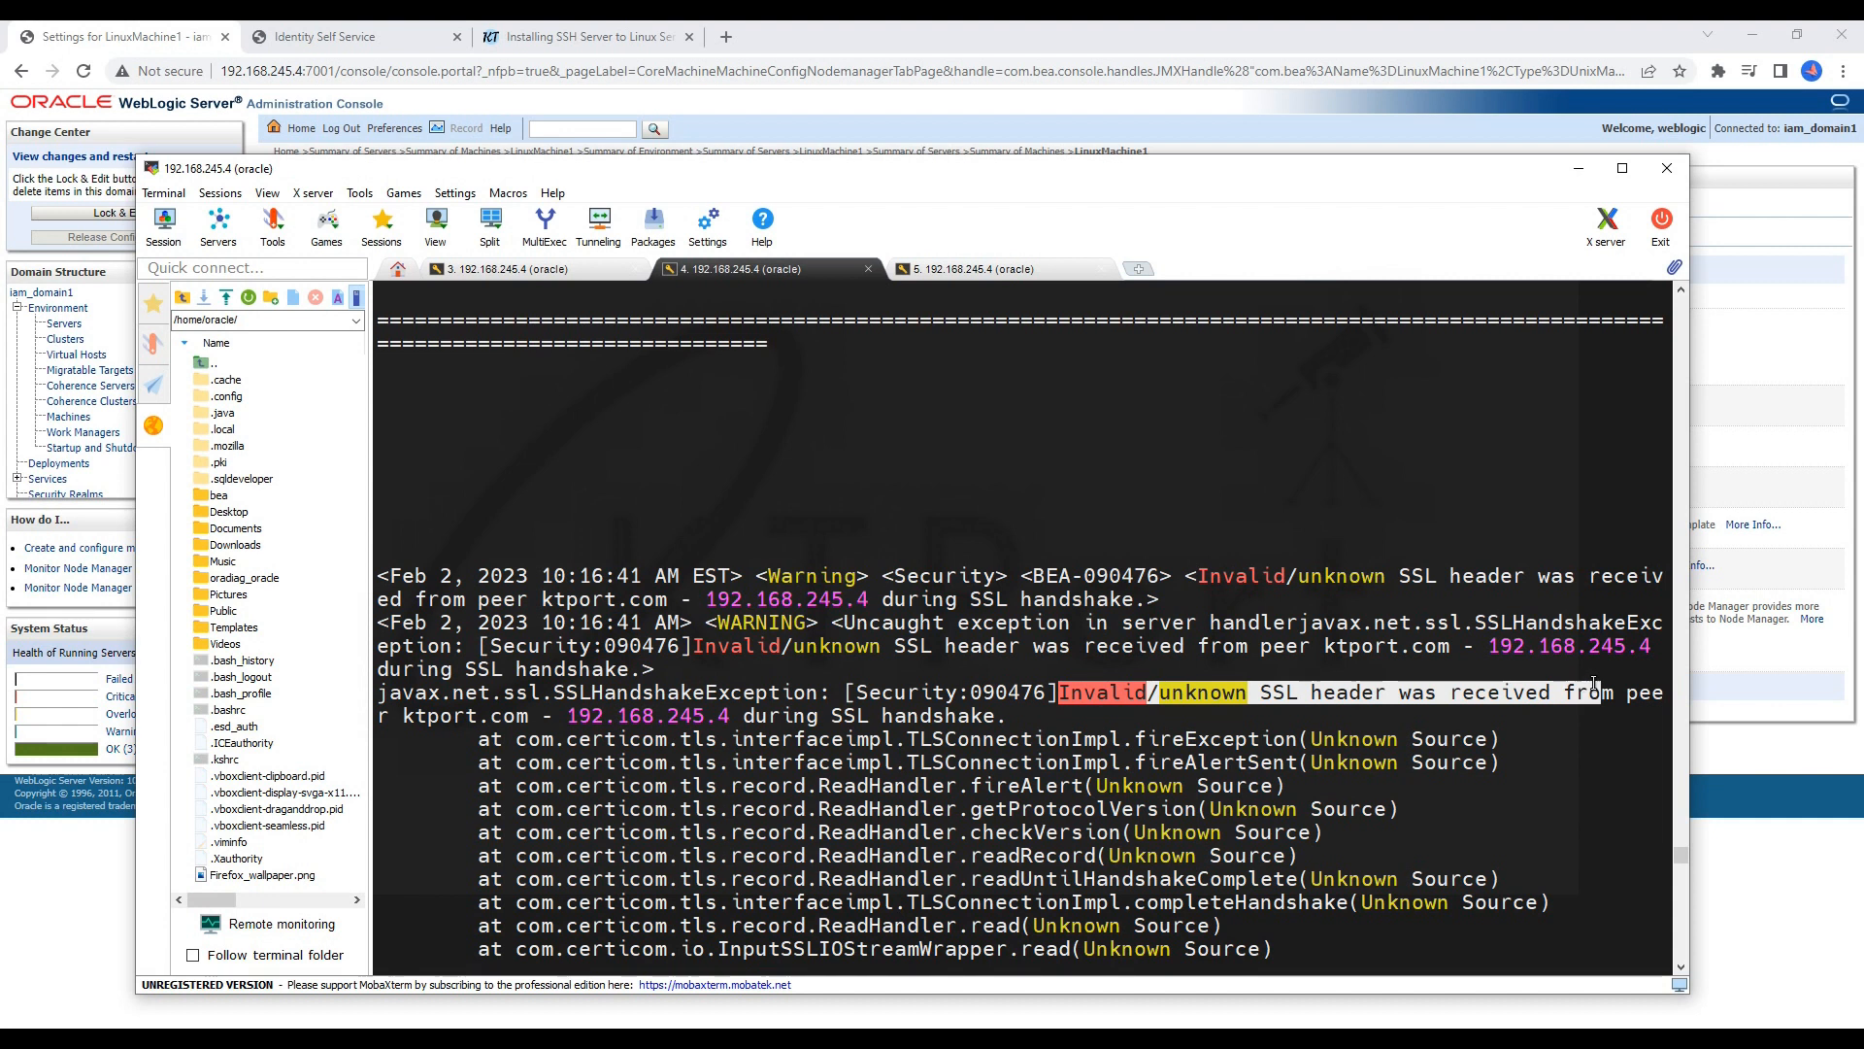
left_click_drag(604, 716, 794, 715)
scroll(1112, 818, "down", 3)
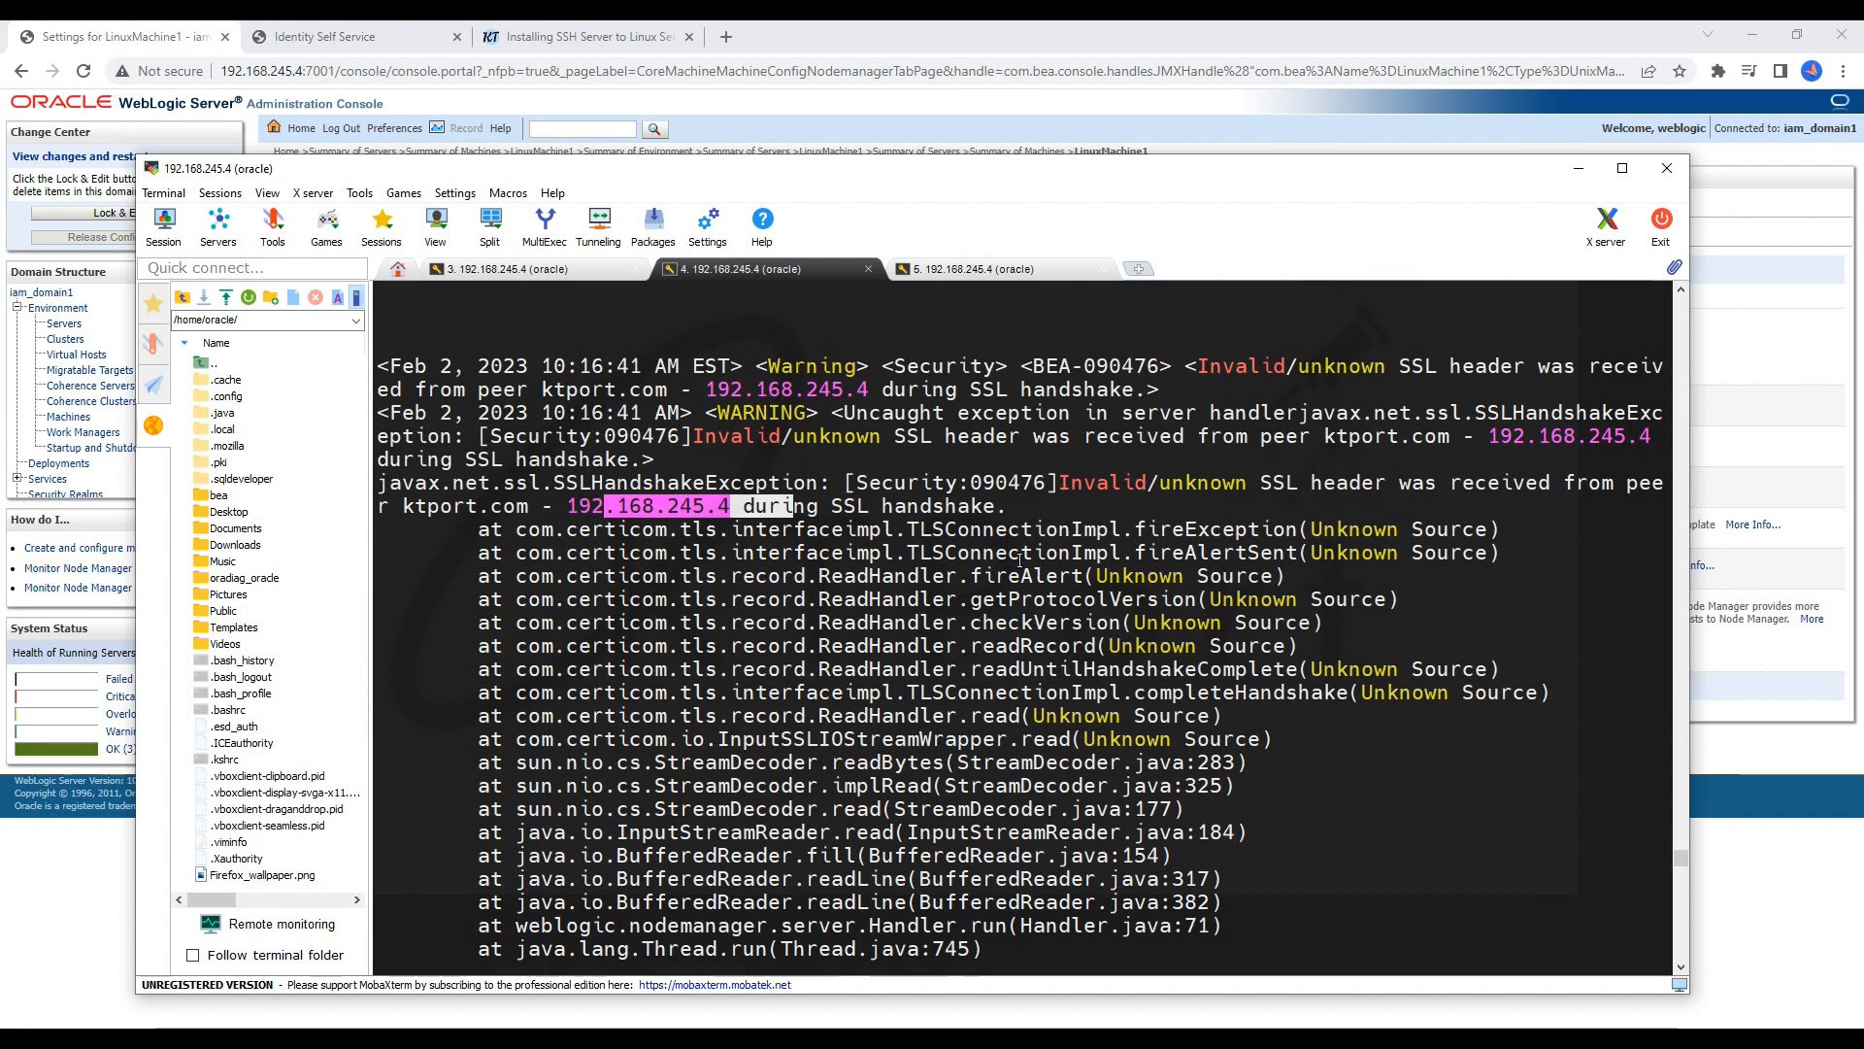
left_click_drag(743, 506, 573, 506)
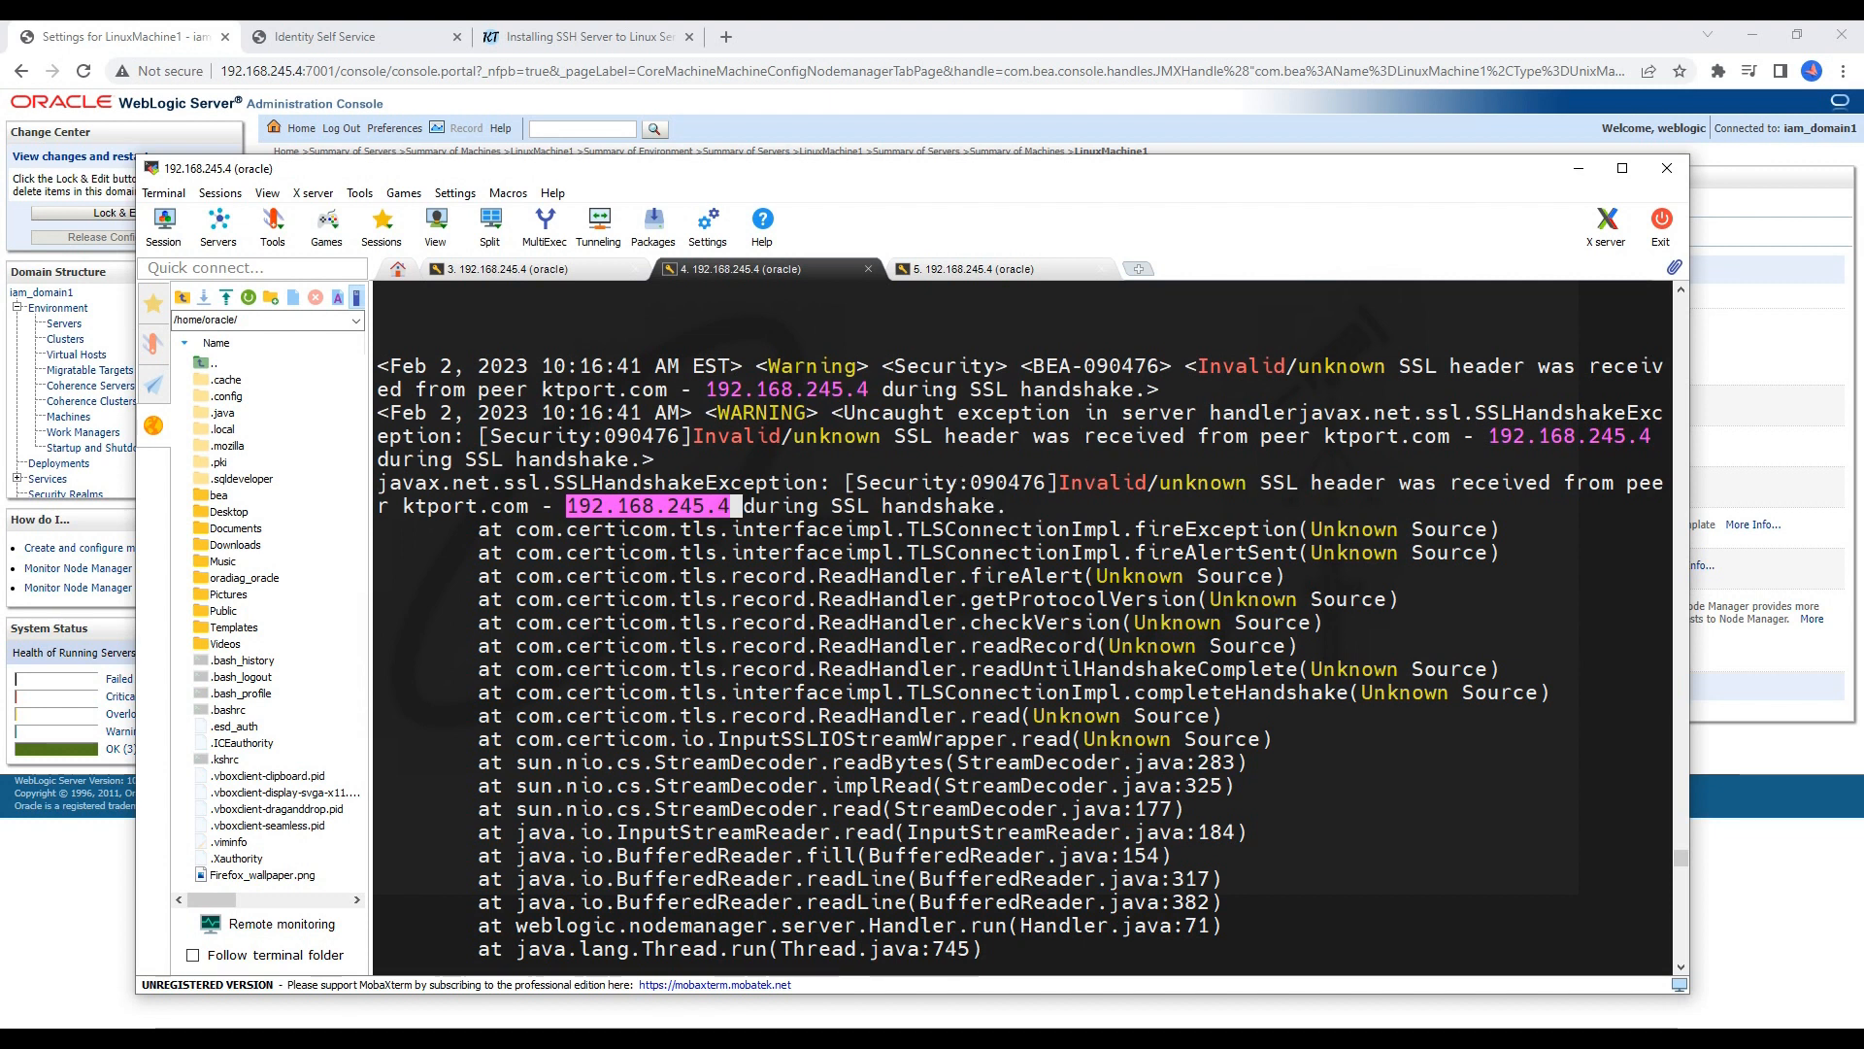
Step: Compare the SecureListener setting noted in Notepad with the SecureListener line of nodemanager.properties in the WinSCP editor
key("alt+Tab")
left_click(750, 972)
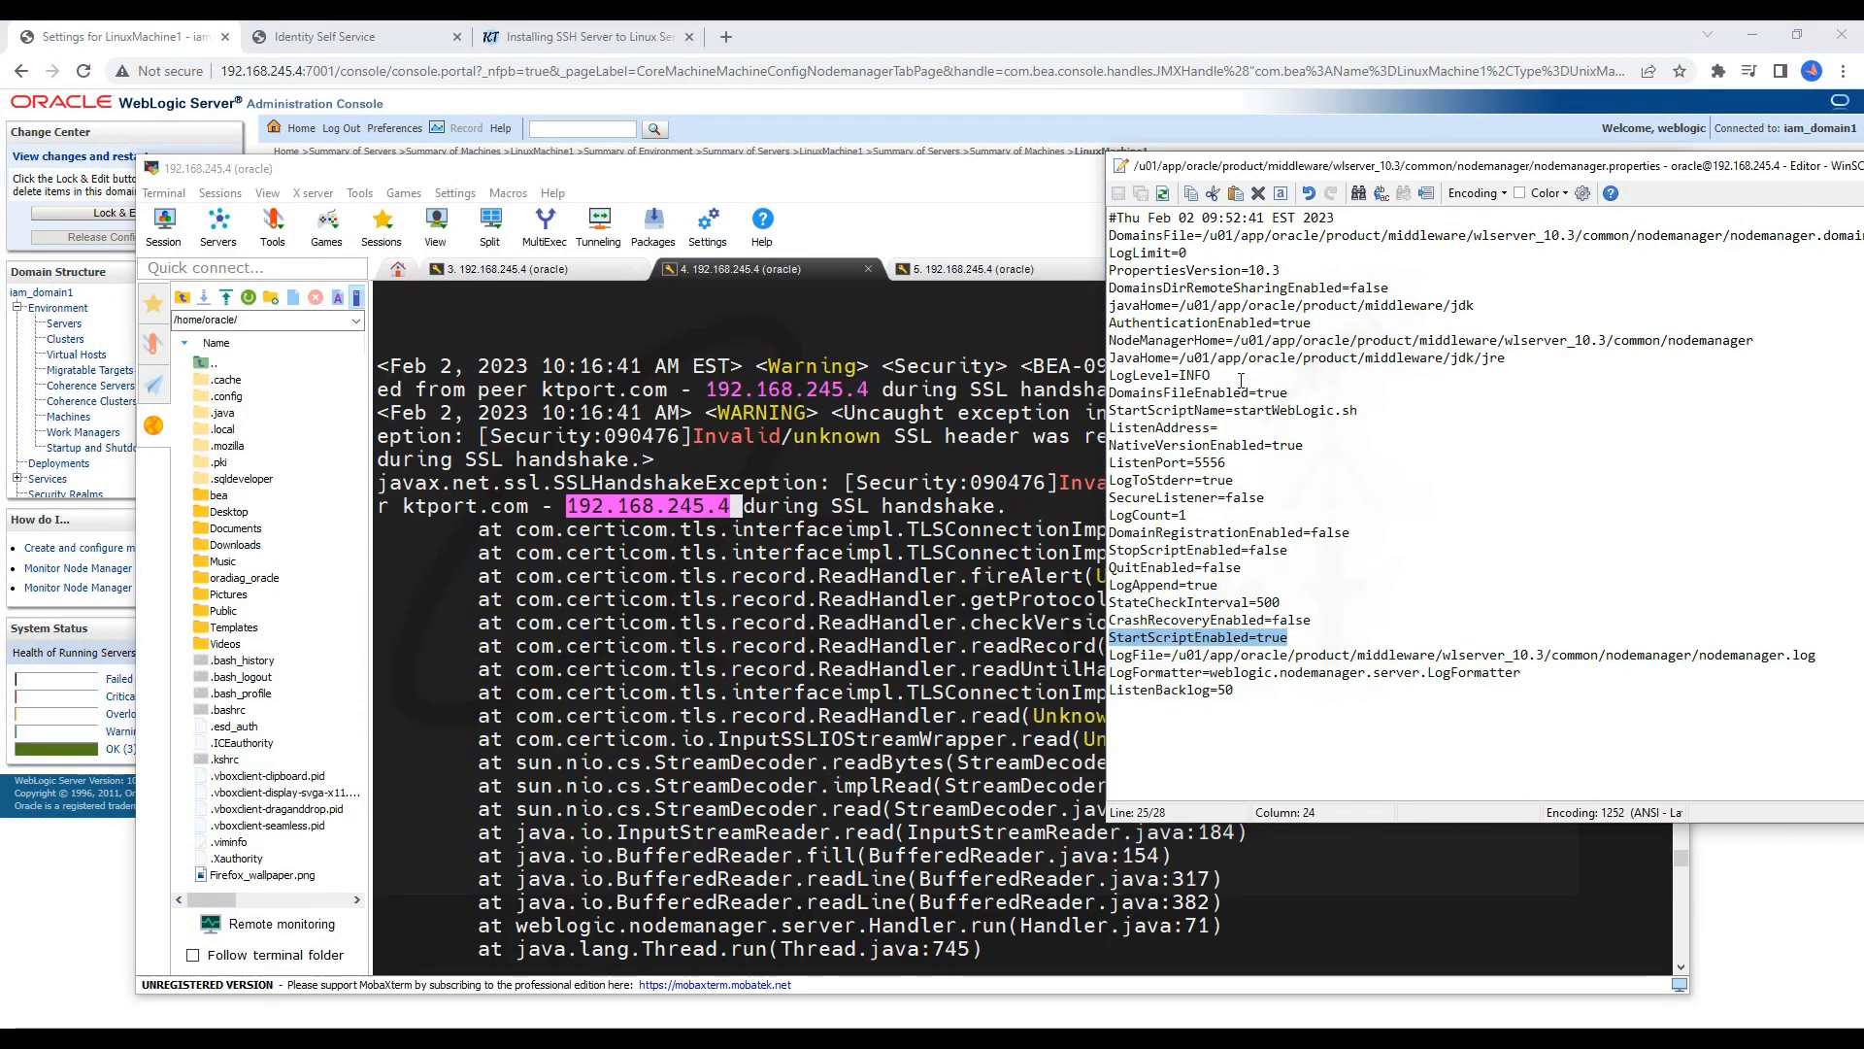
key("alt+Tab")
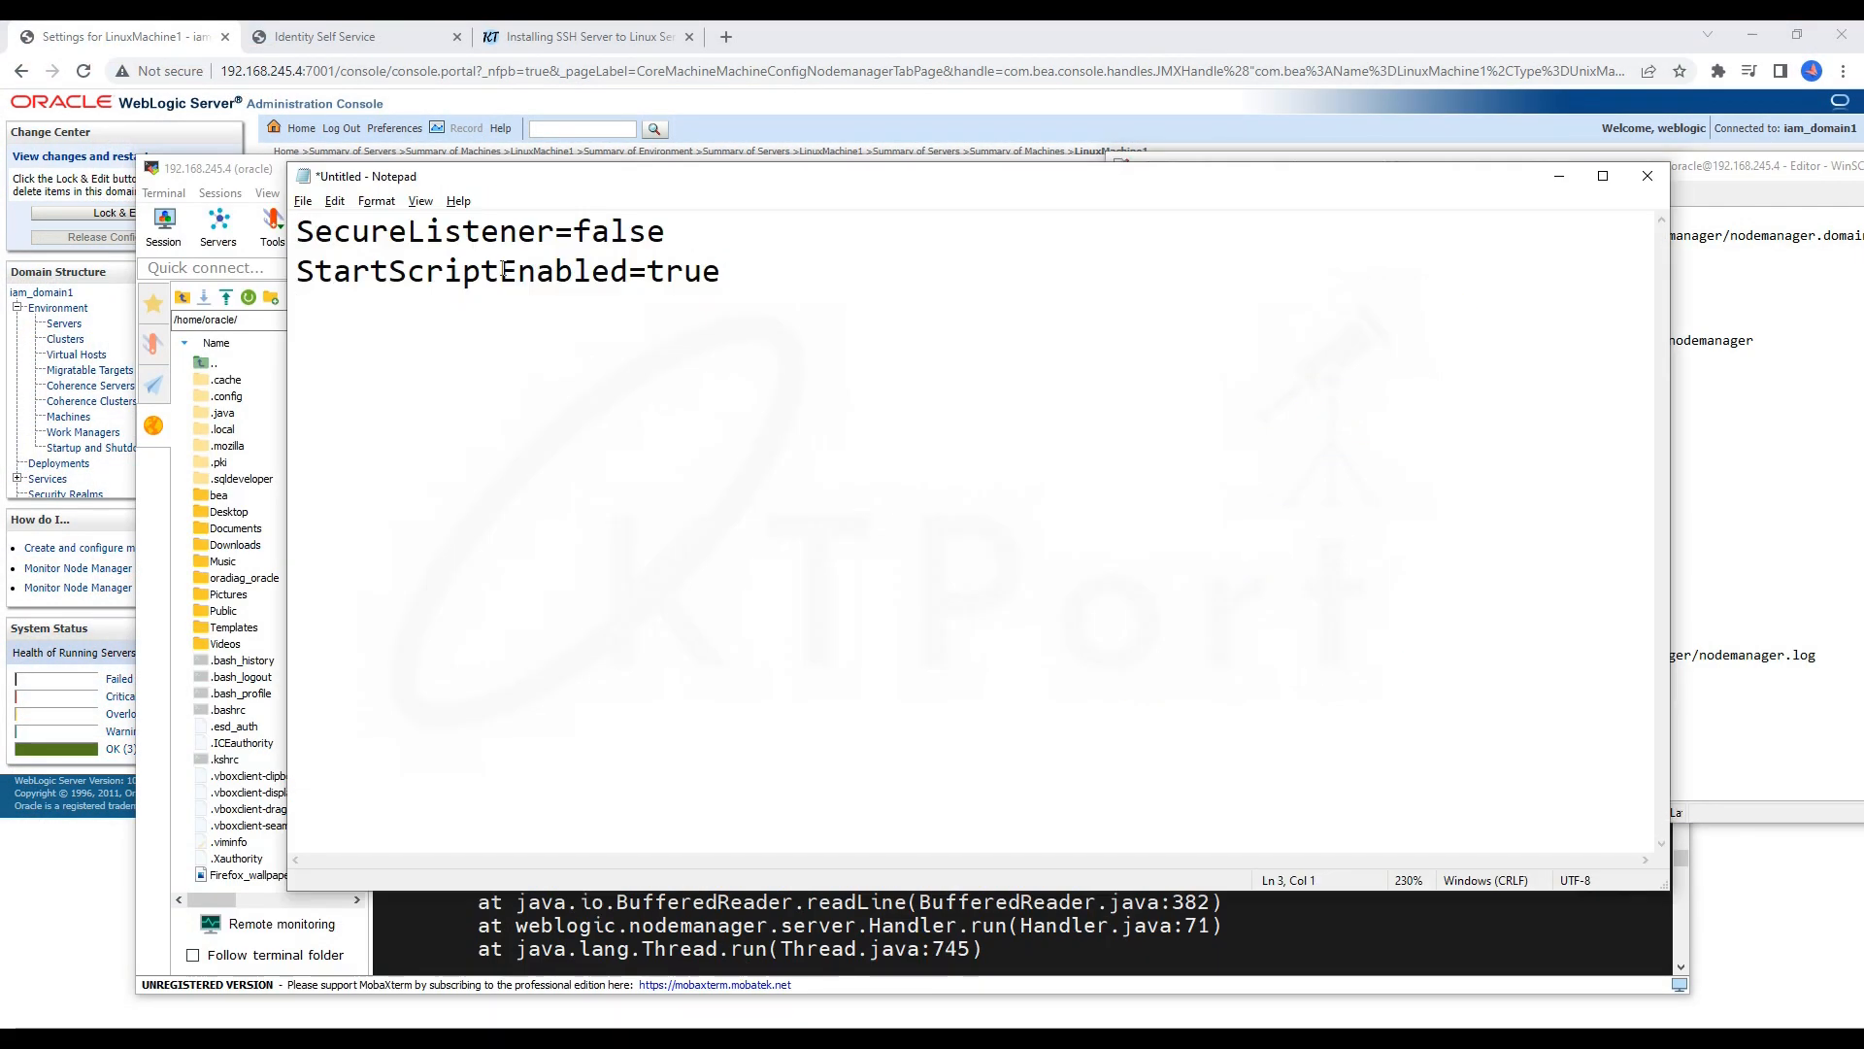
left_click_drag(537, 231, 300, 222)
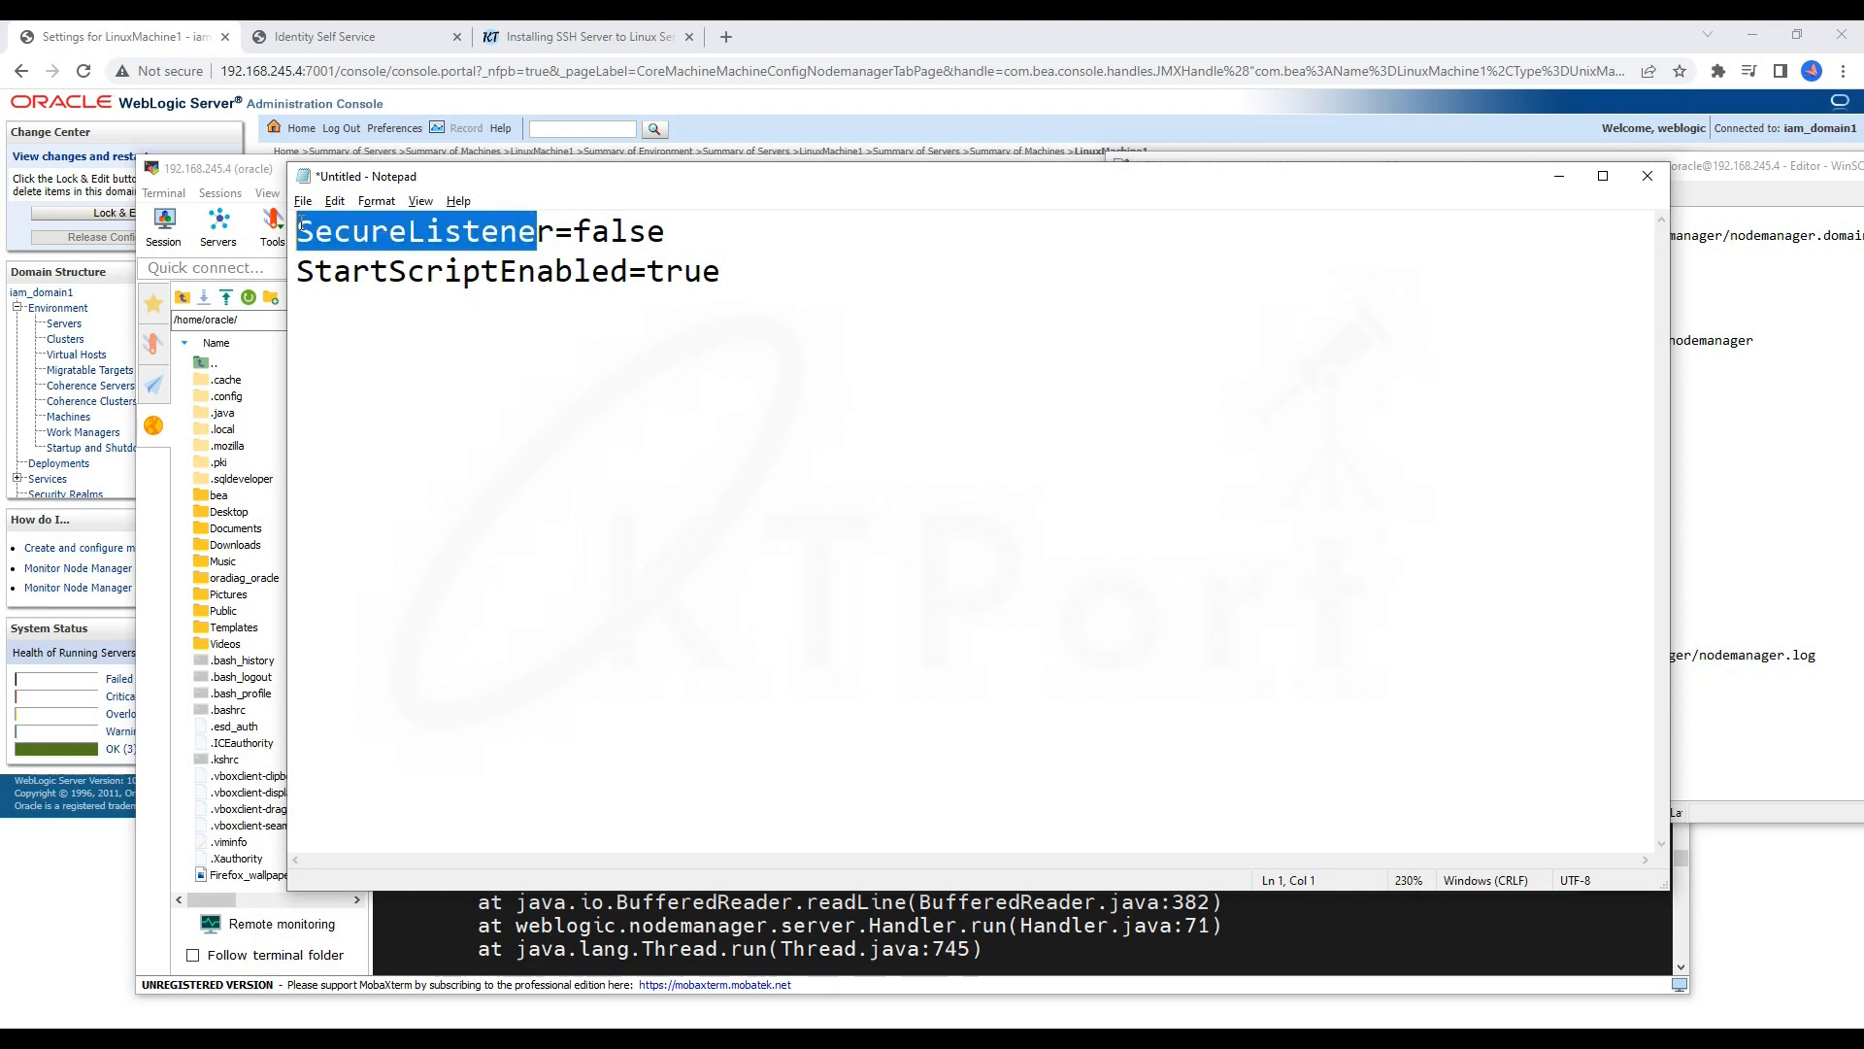
left_click(1707, 565)
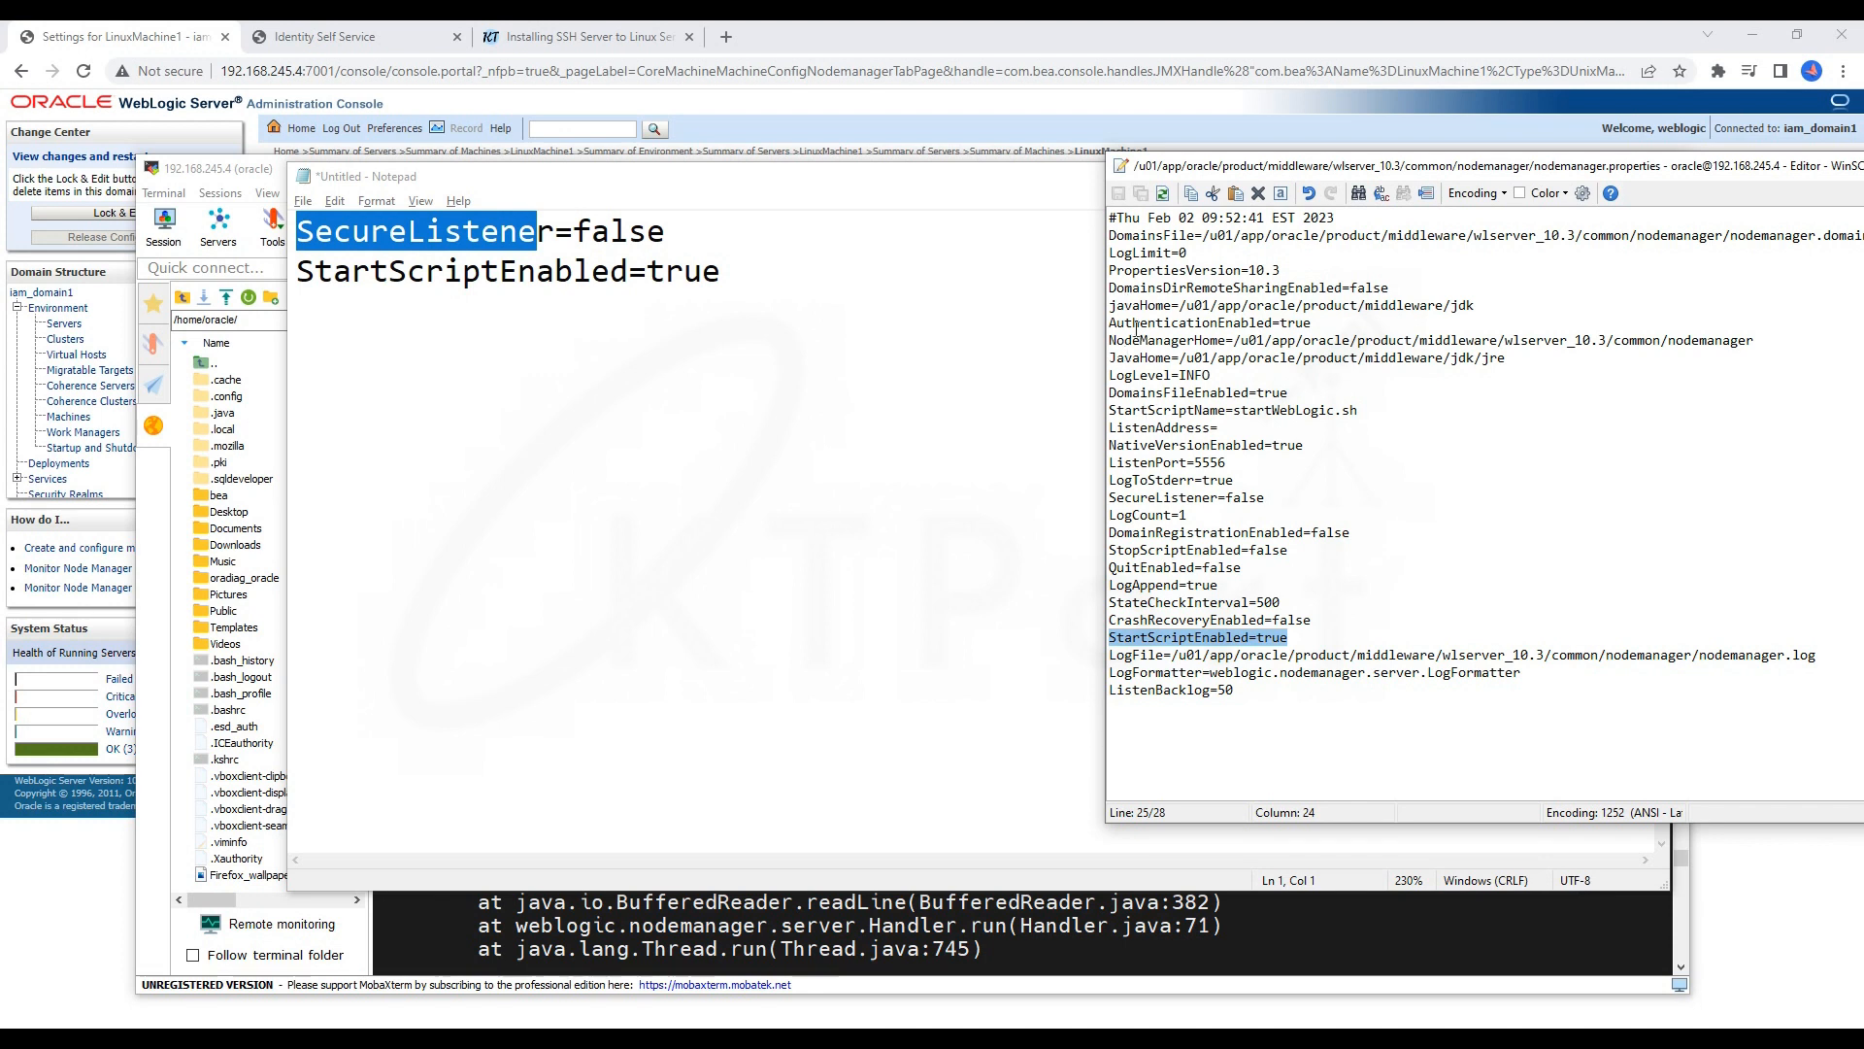
left_click_drag(1157, 496, 1109, 497)
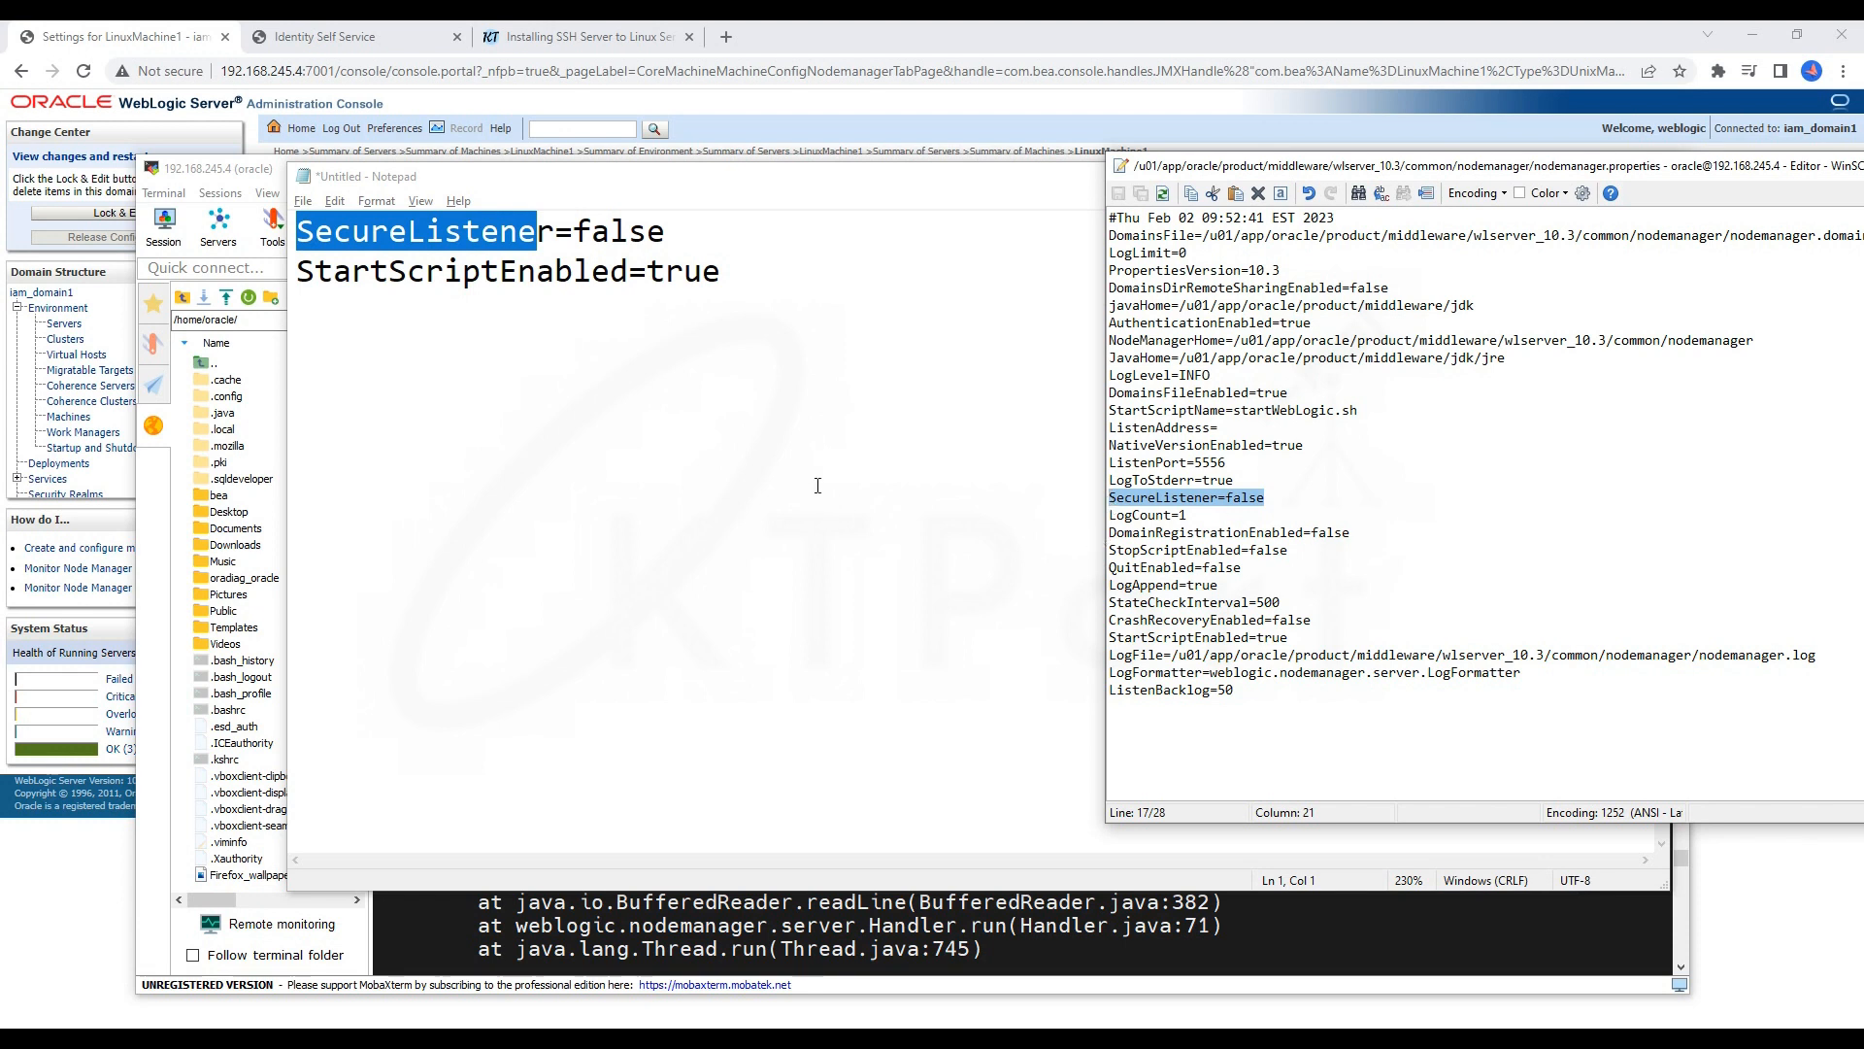
Step: Check the socket listener startup messages further down the Node Manager output in MobaXterm session 4
left_click(1151, 915)
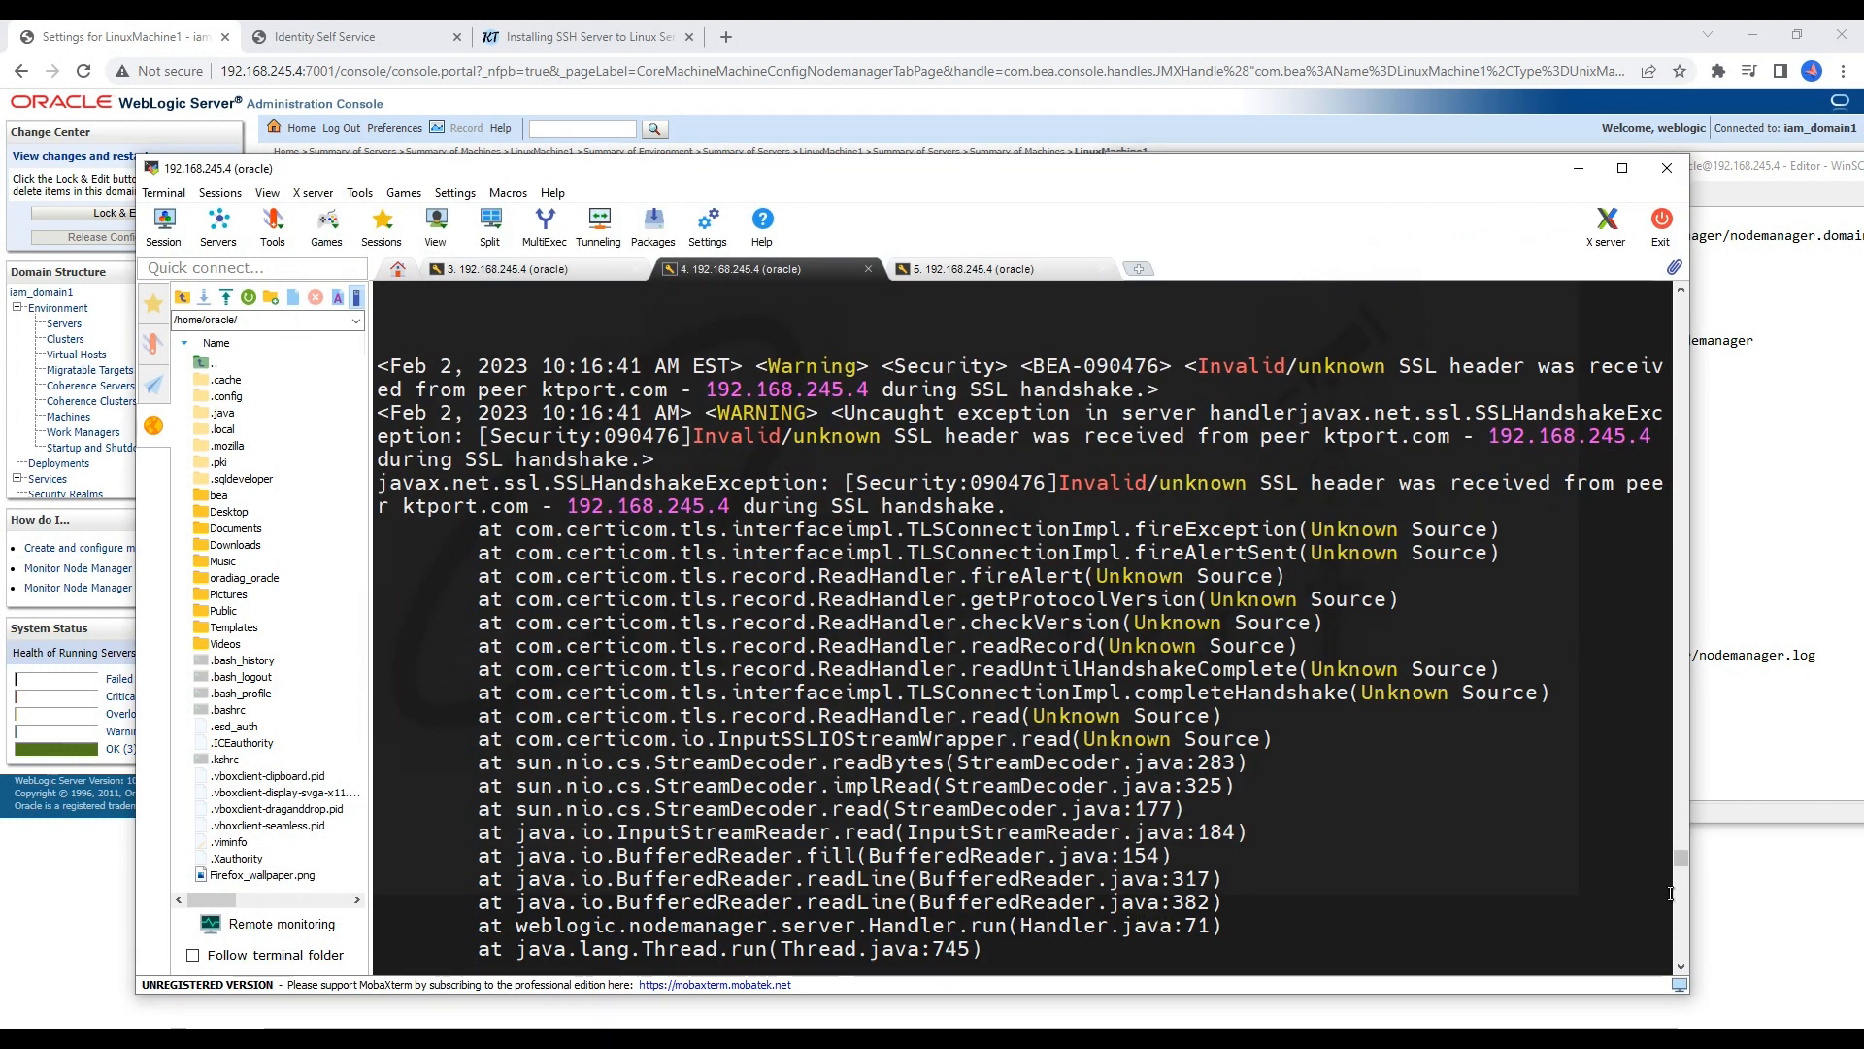
left_click_drag(1680, 858, 1676, 938)
left_click_drag(891, 551, 546, 436)
key("alt+Tab")
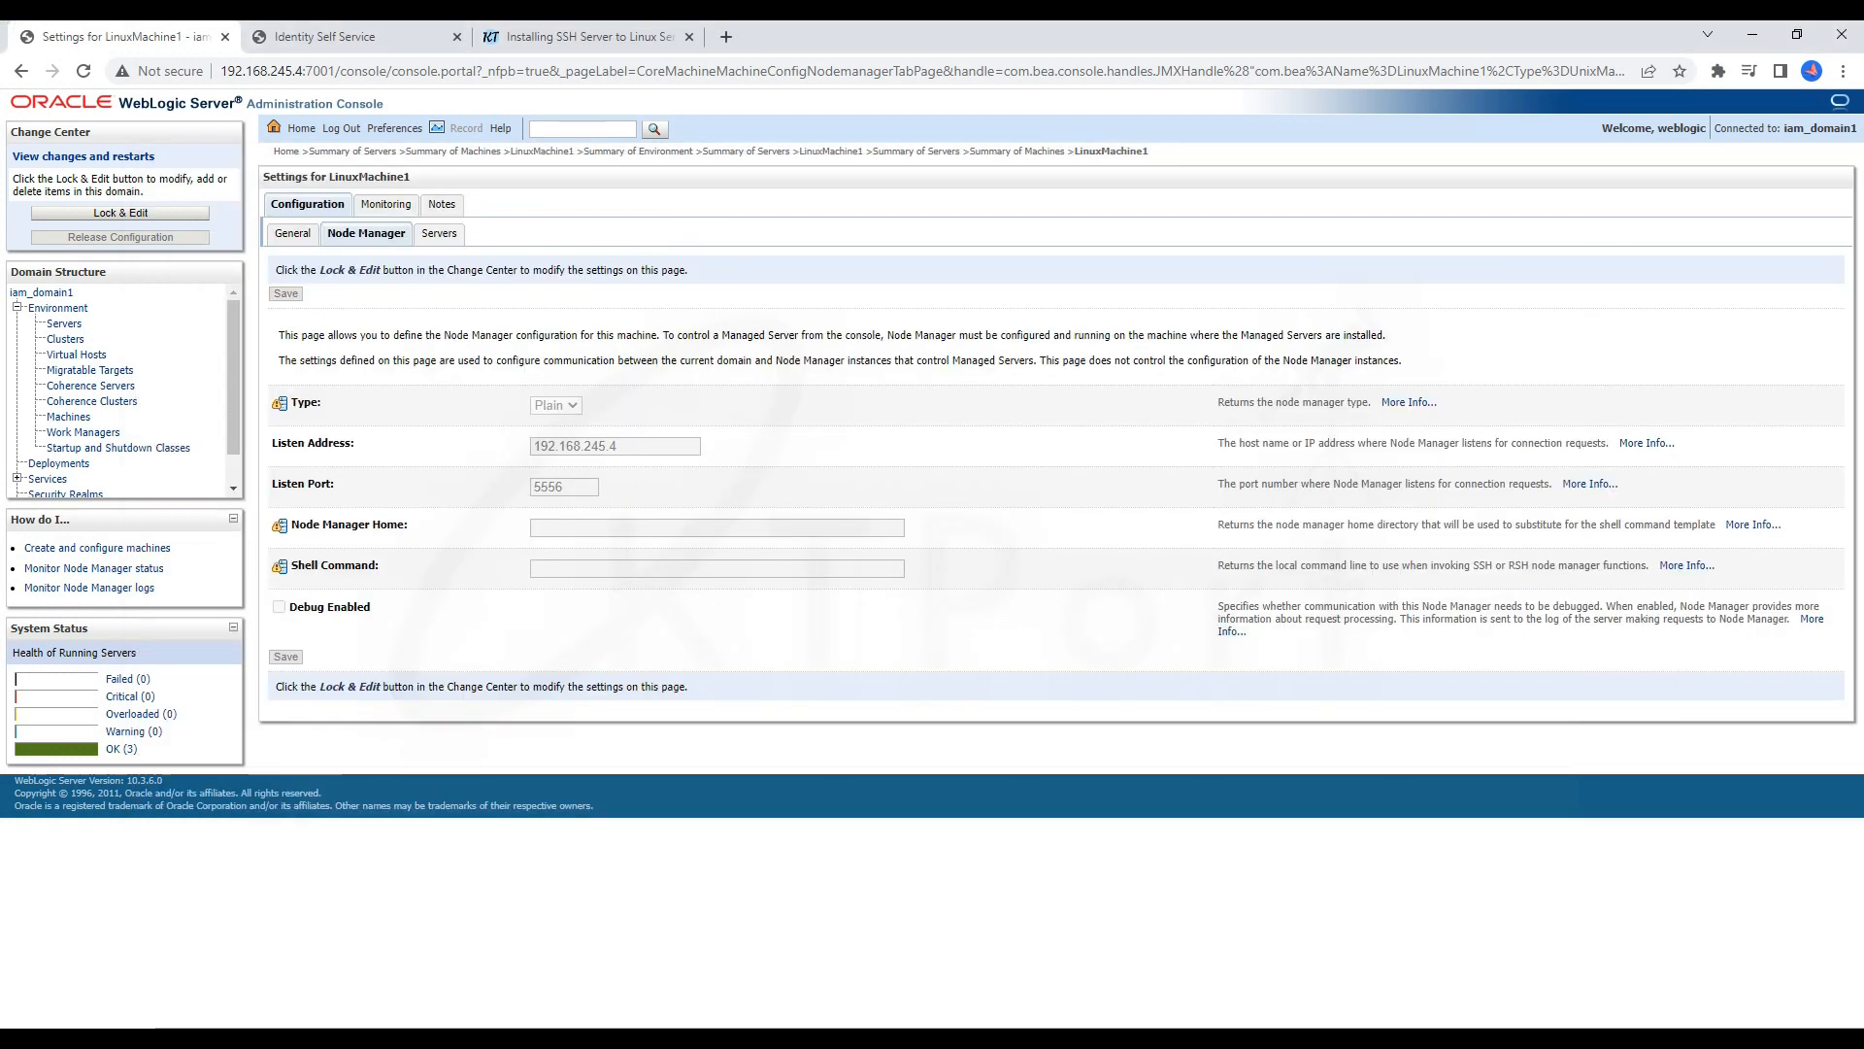
Step: Set SecureListener to true in nodemanager.properties in the WinSCP editor and save the file
left_click(636, 1041)
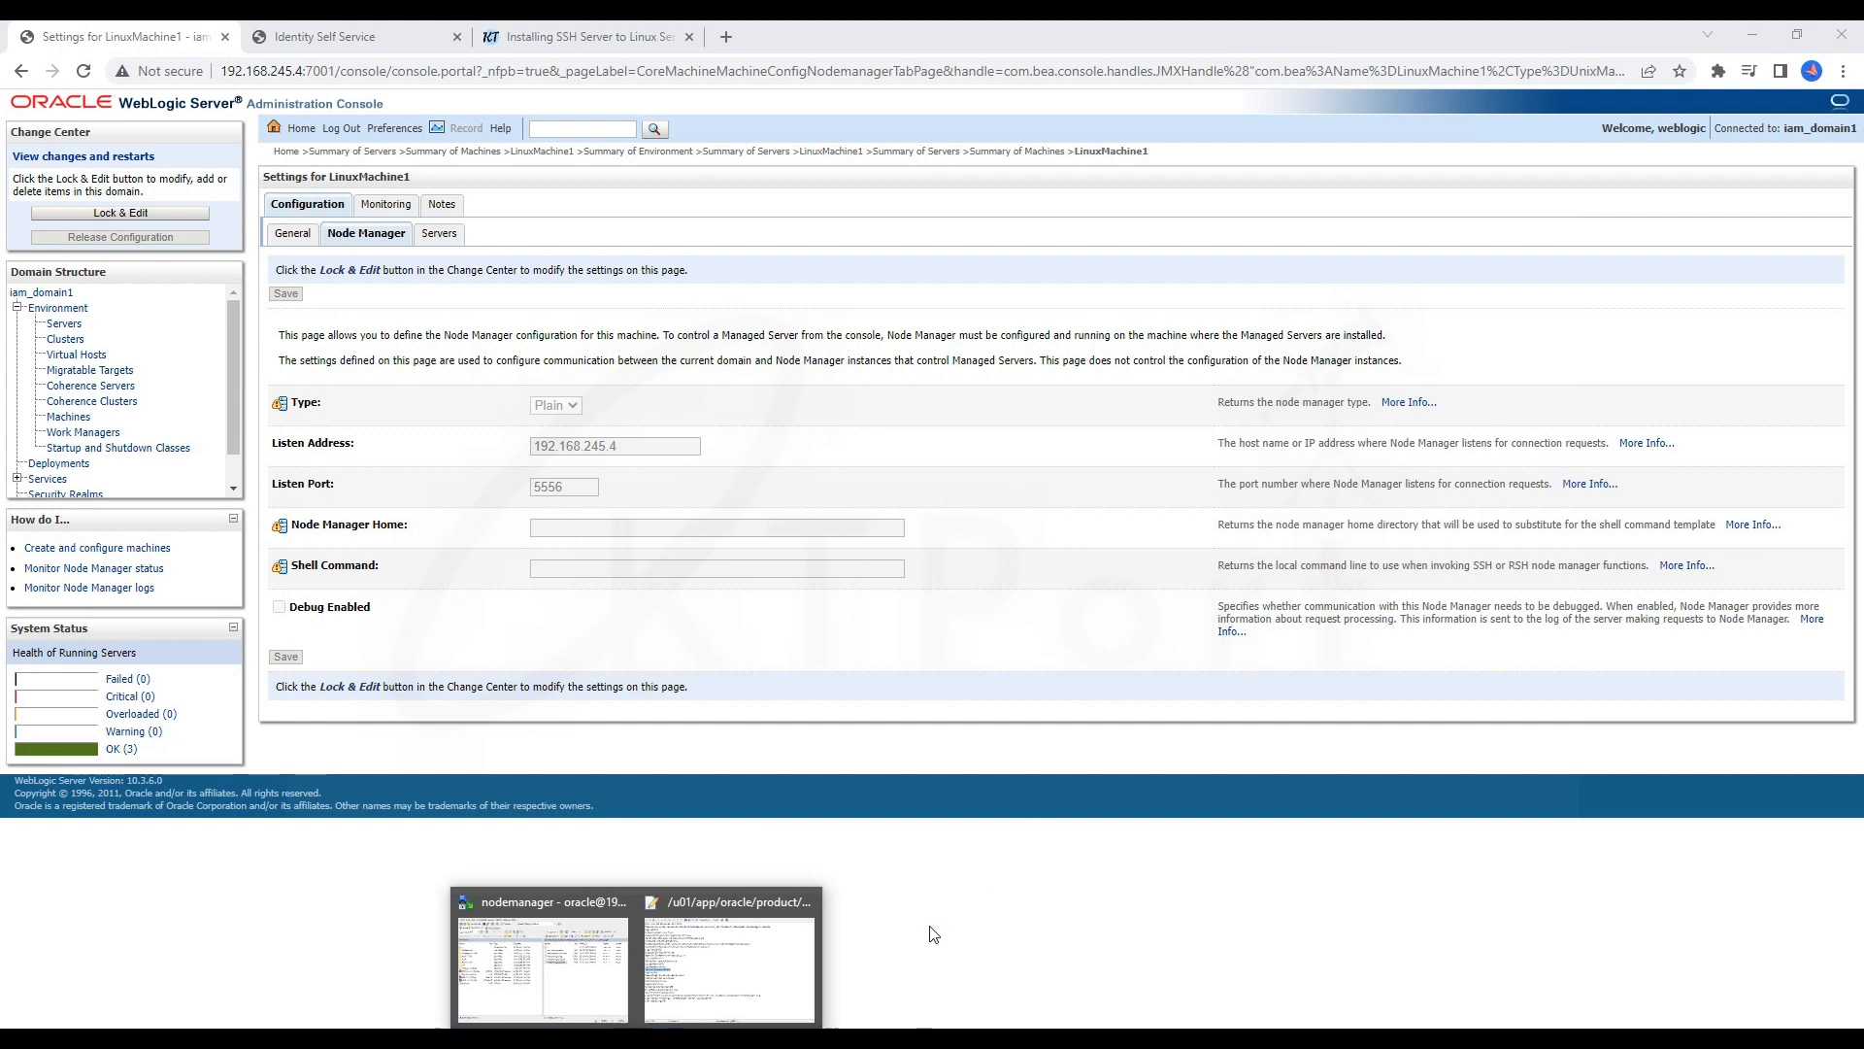
left_click(743, 955)
double_click(1246, 498)
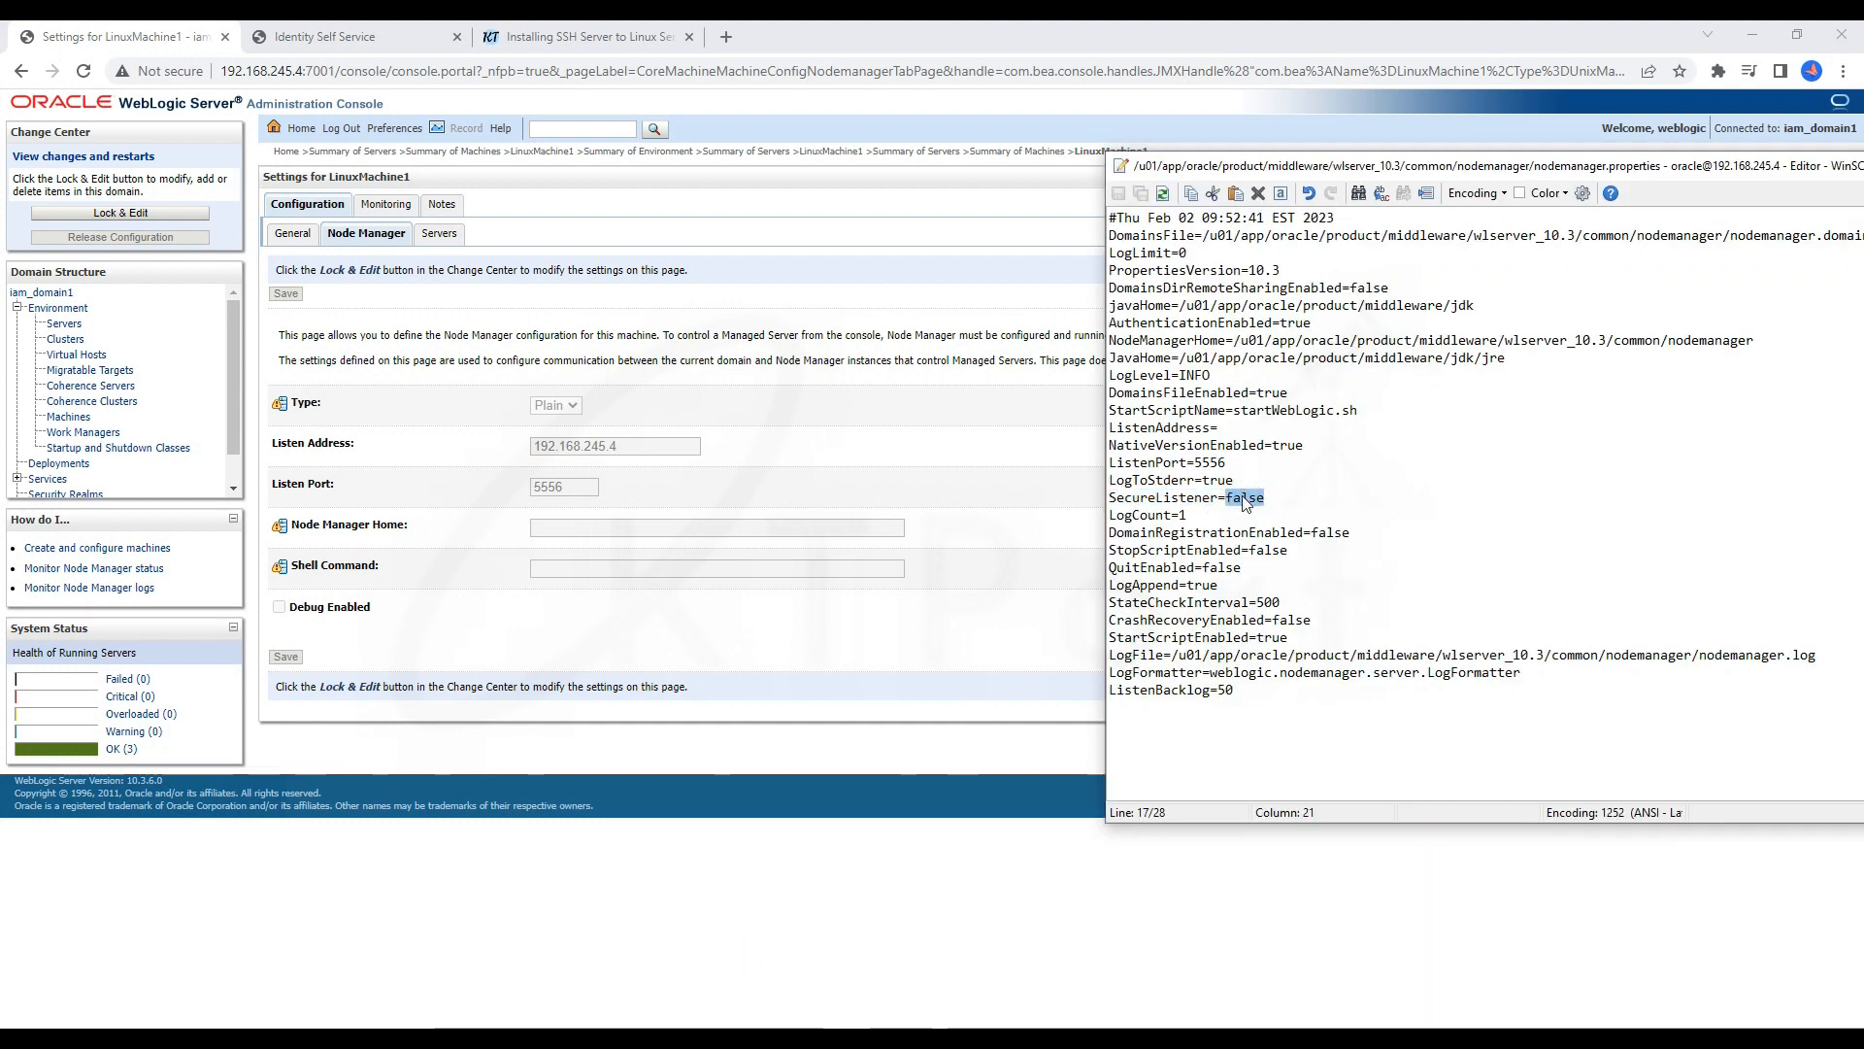
type("tru")
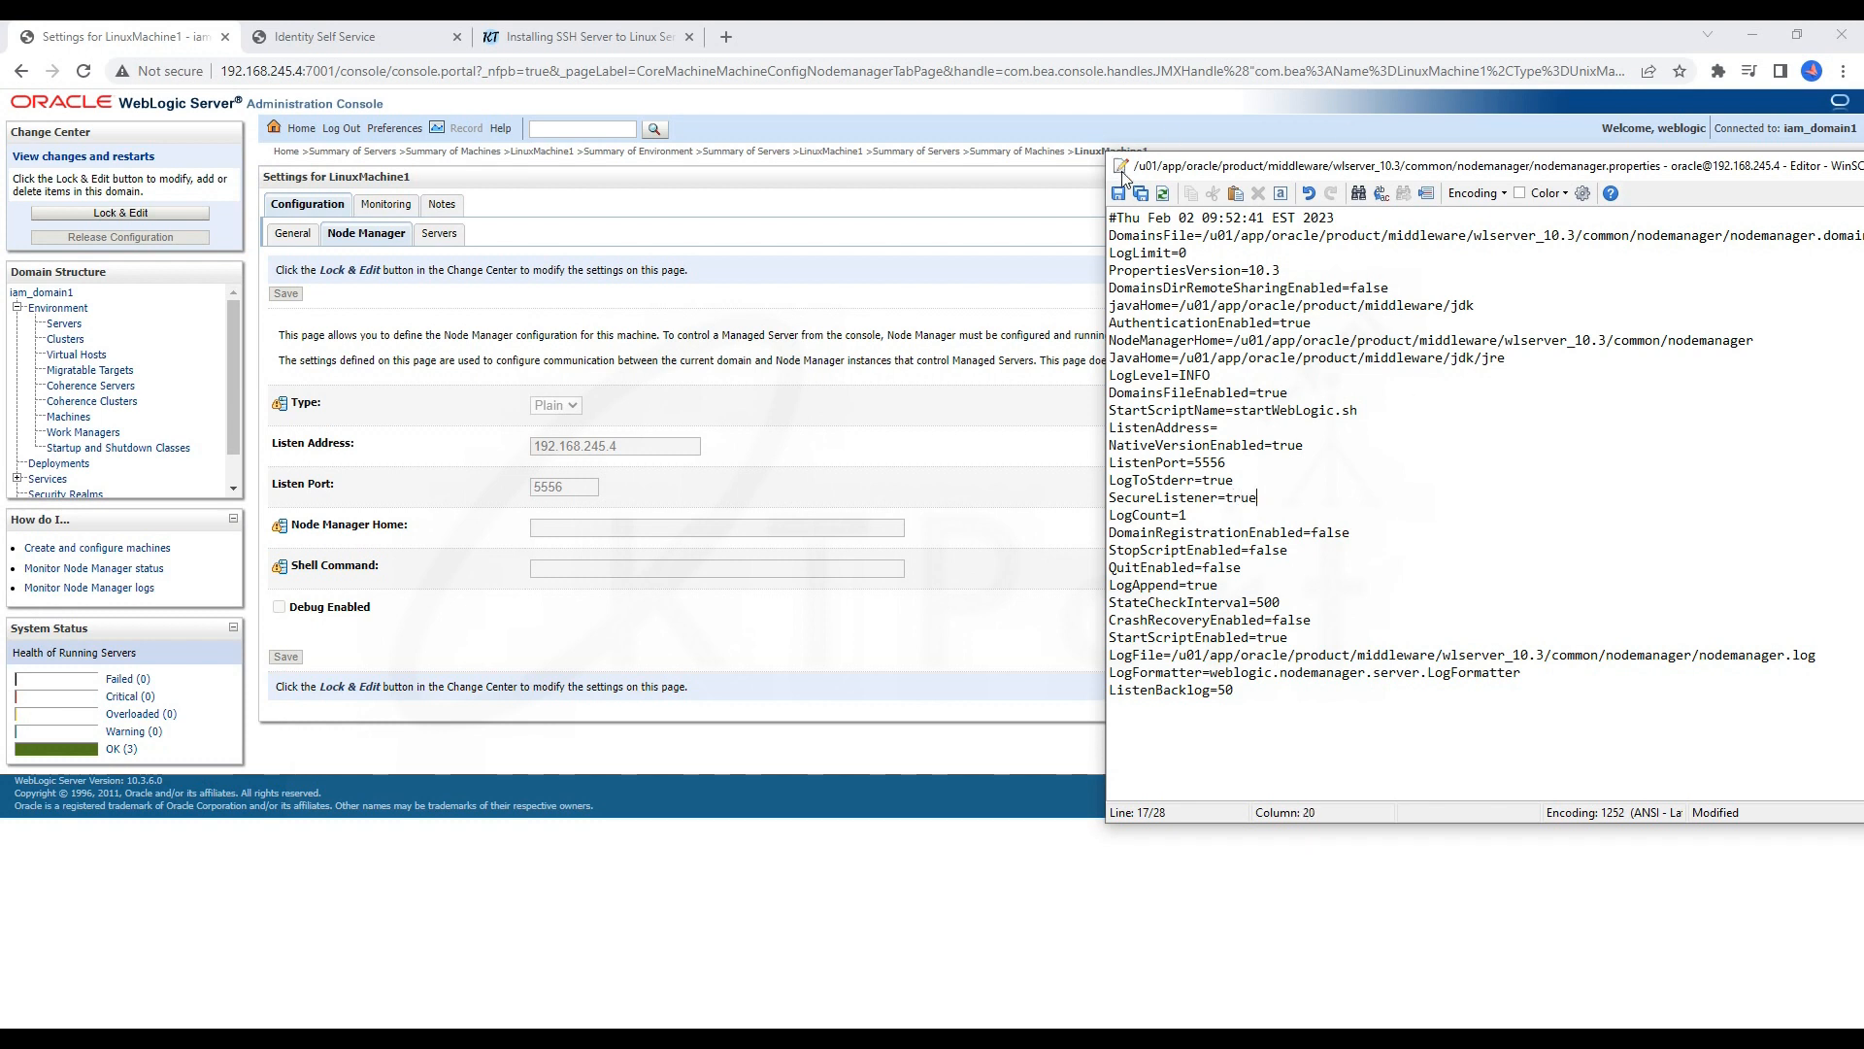
left_click(1141, 194)
Step: Switch to the WebLogic console, open the control view of the Servers summary and select soa_server1
left_click(786, 879)
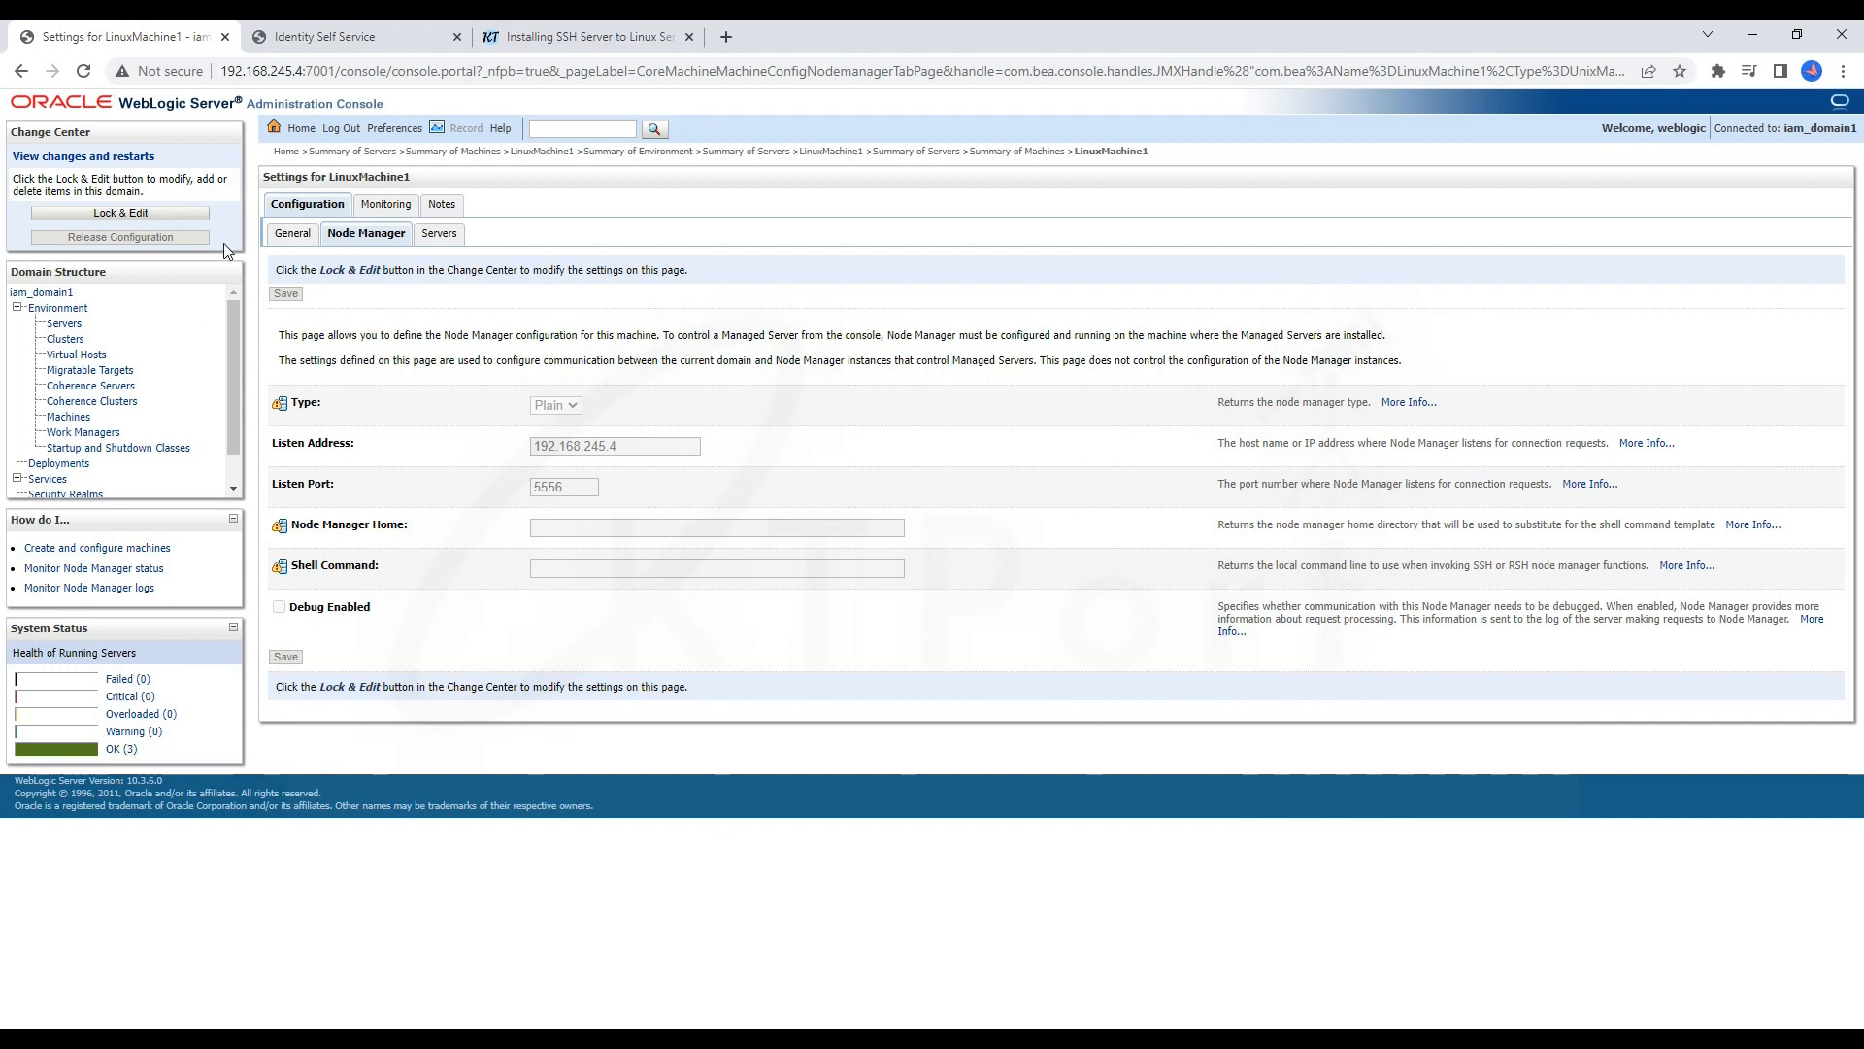
left_click(64, 323)
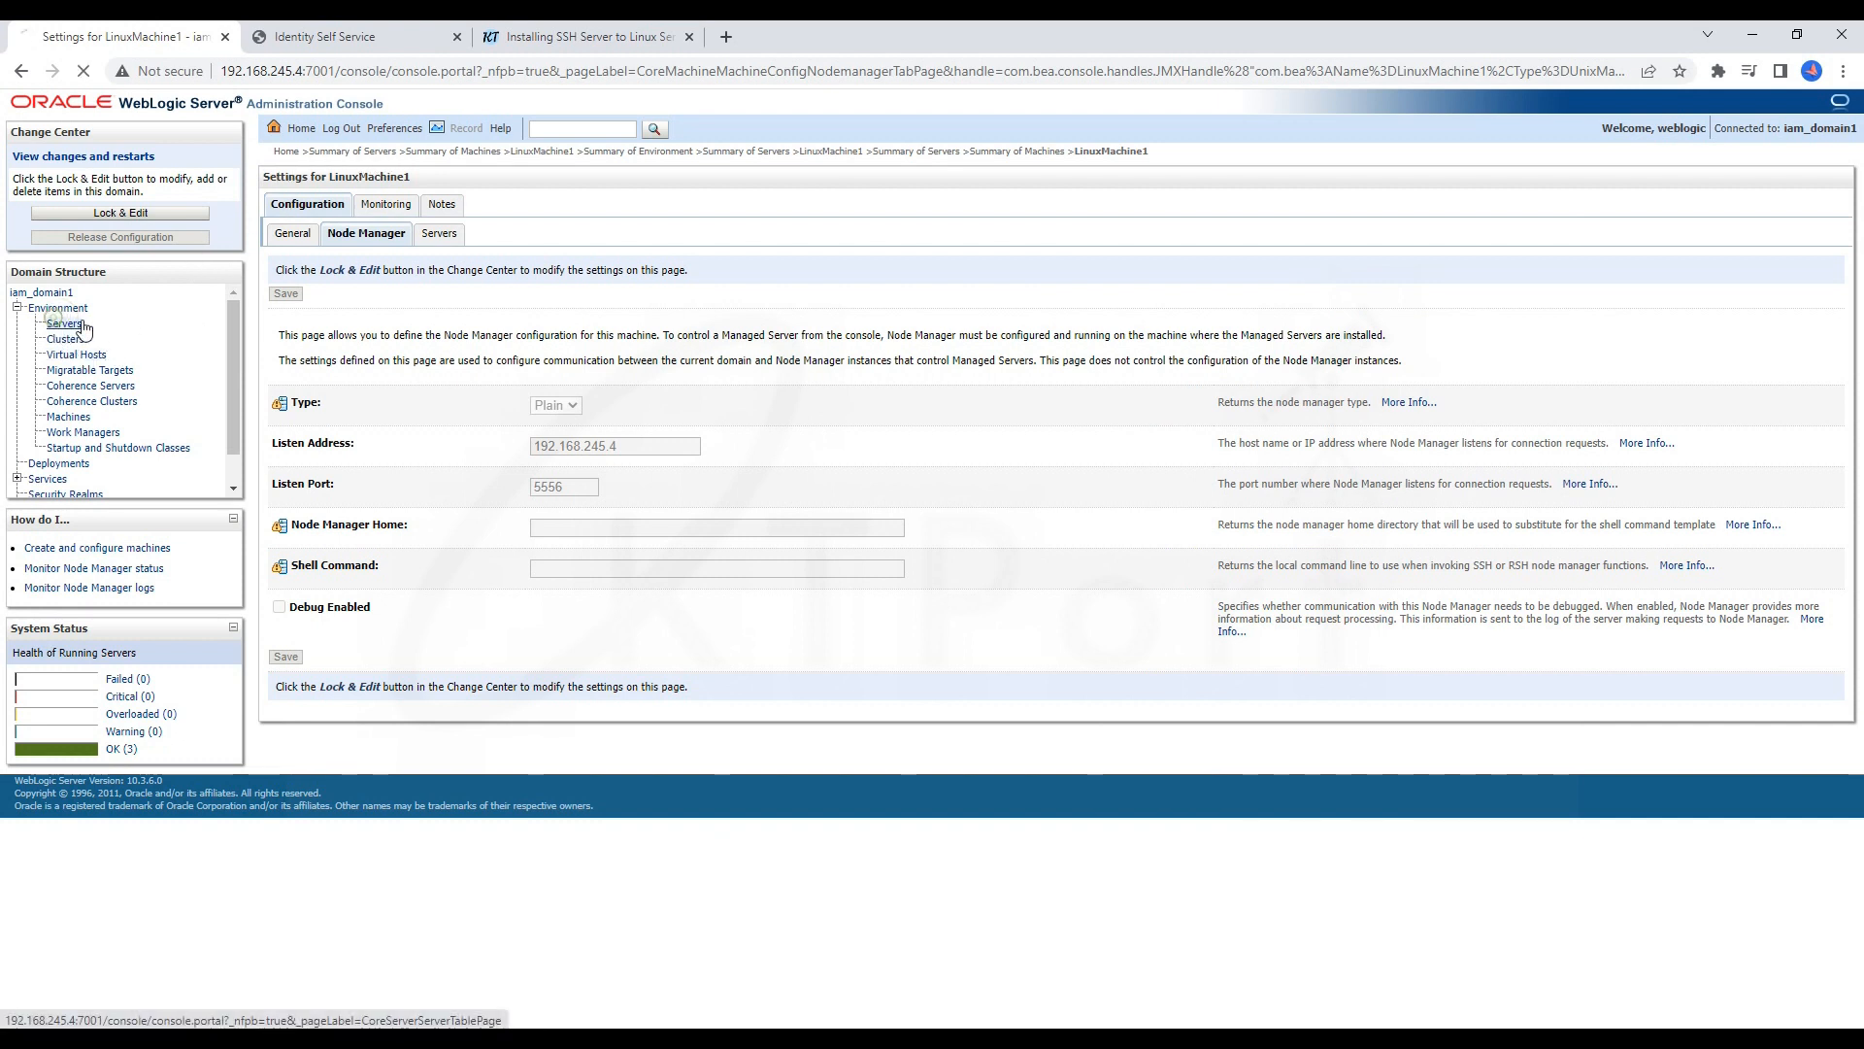
left_click(378, 204)
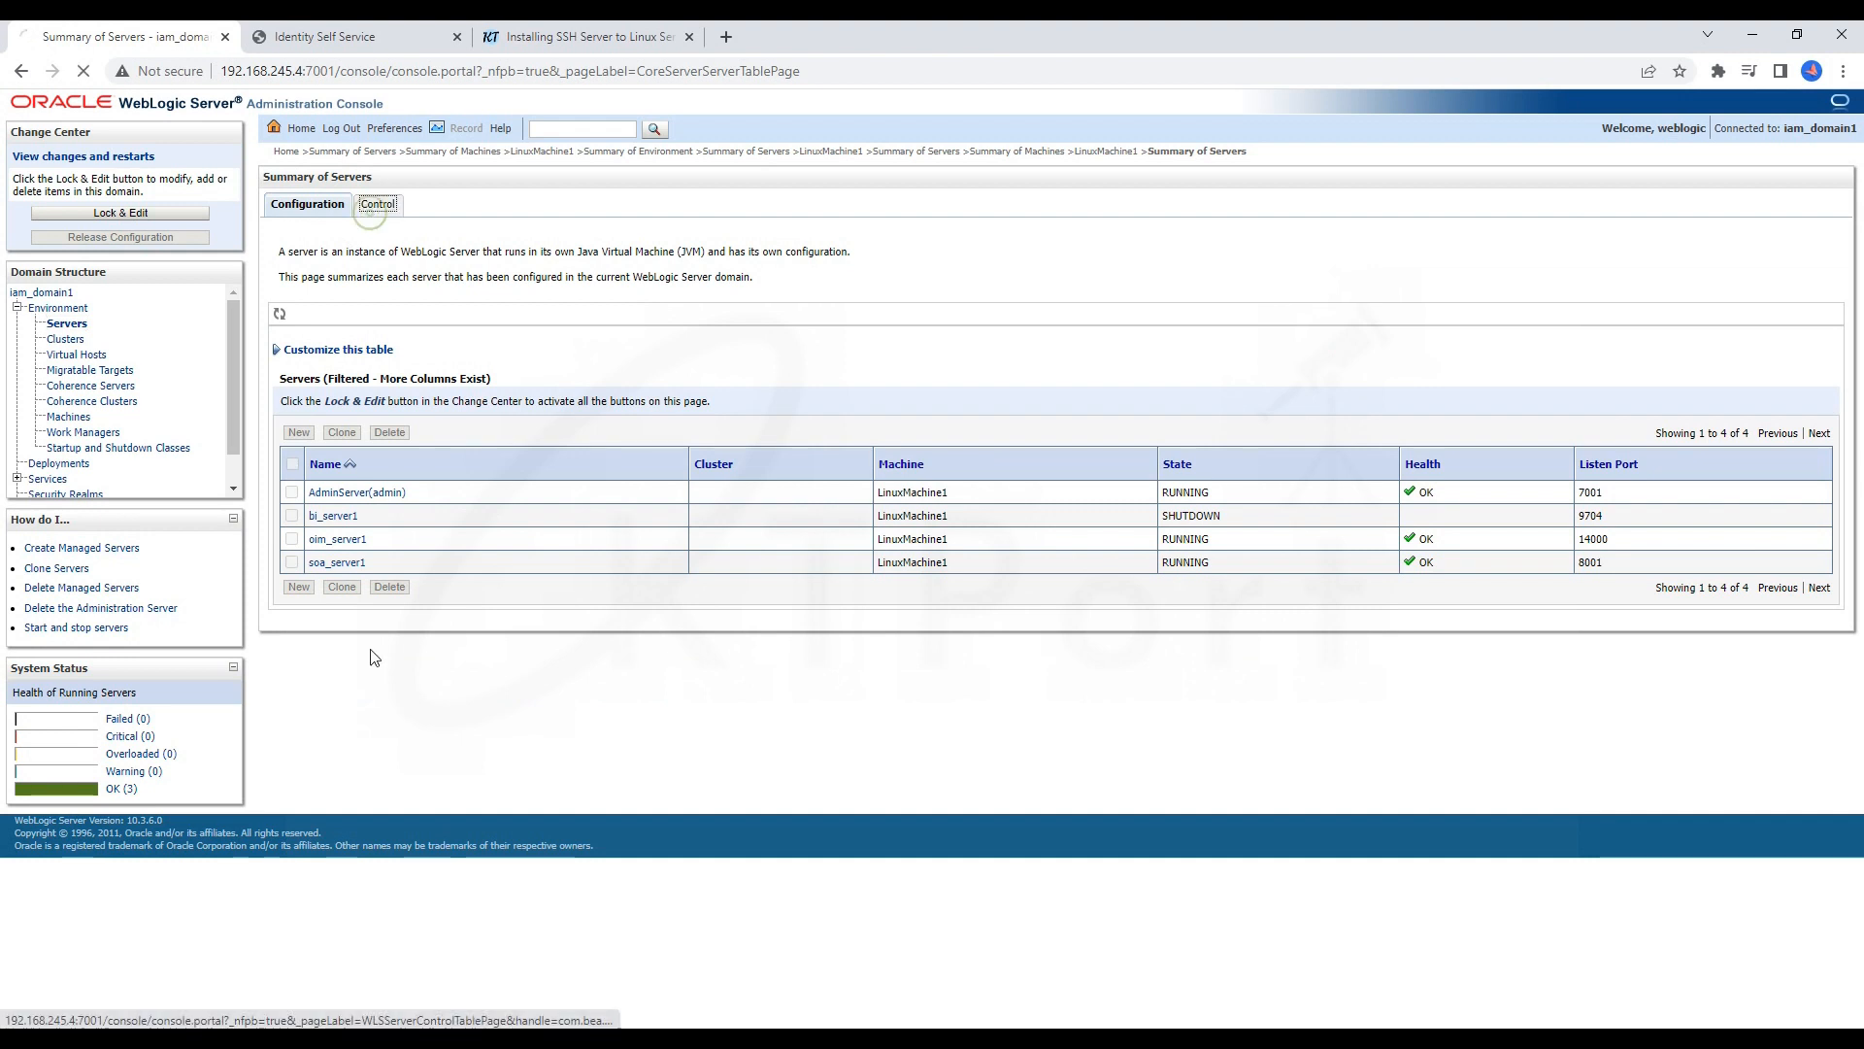
left_click(291, 508)
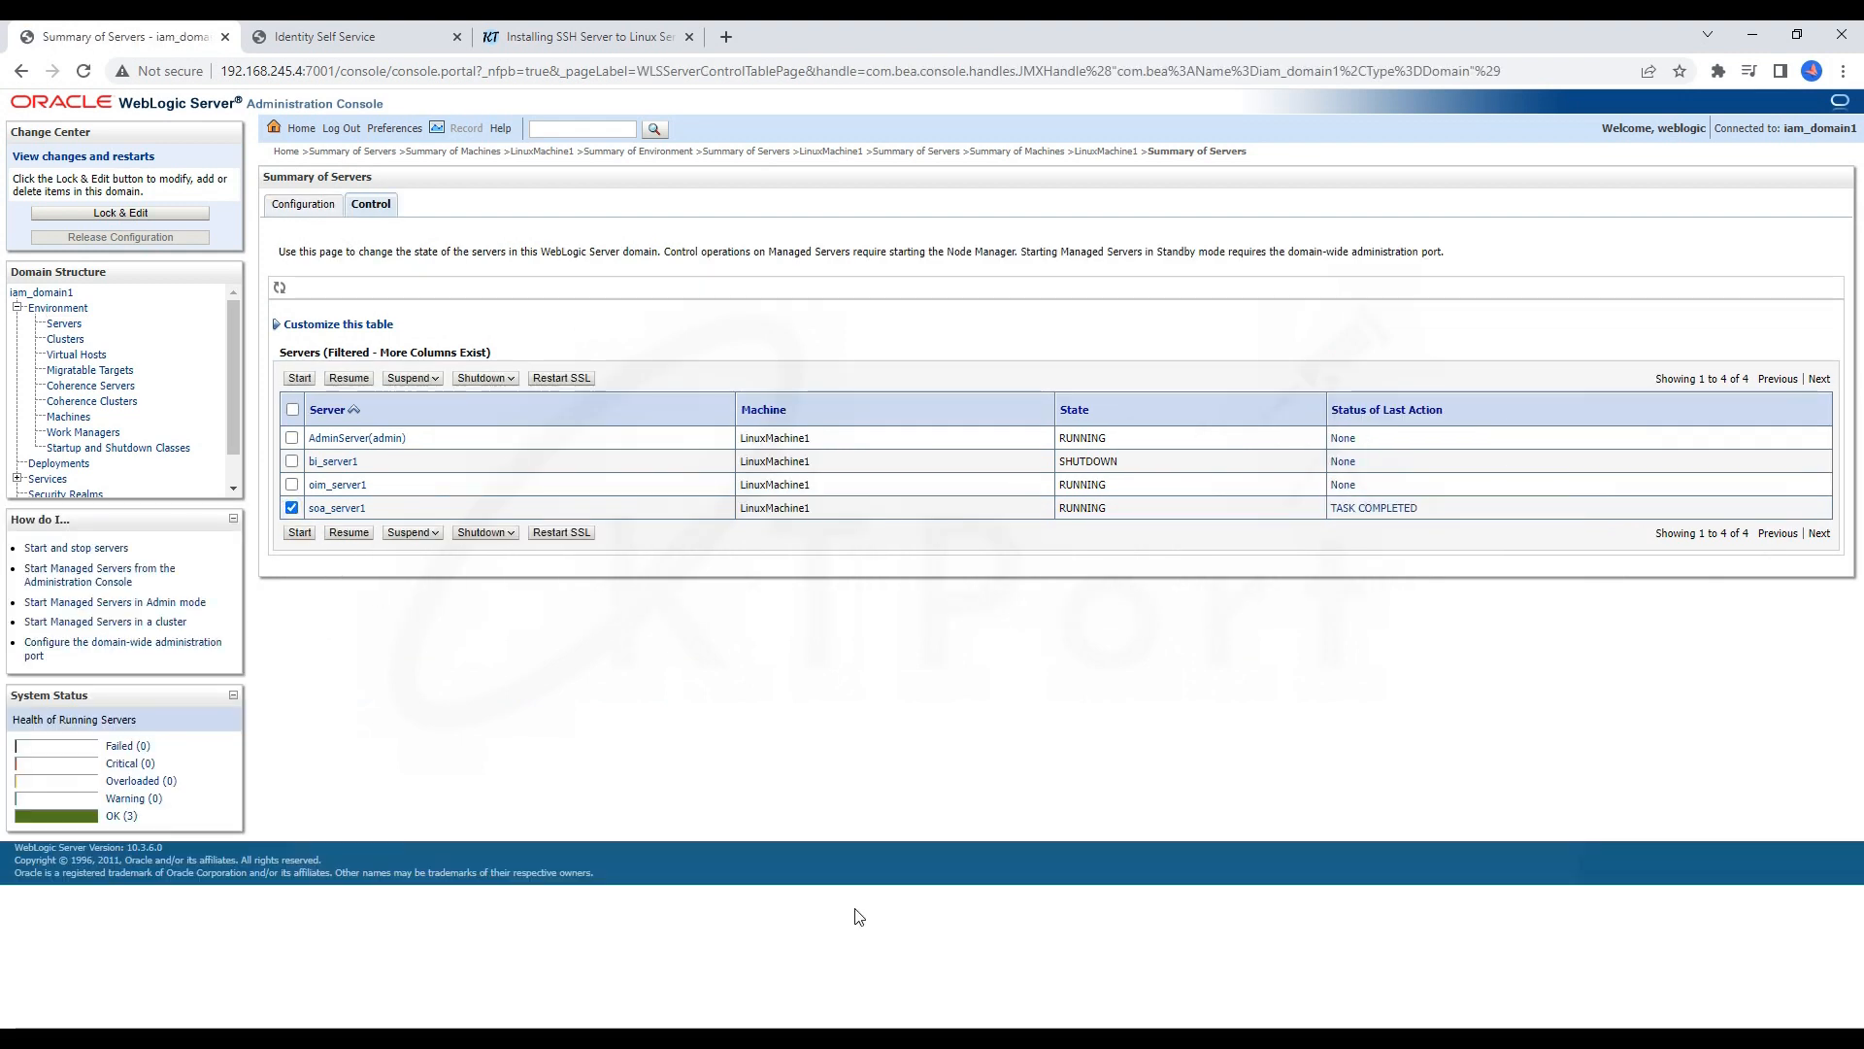
Step: Stop the Node Manager running in MobaXterm session 4 and return to the WebLogic console
left_click(647, 1035)
left_click(810, 715)
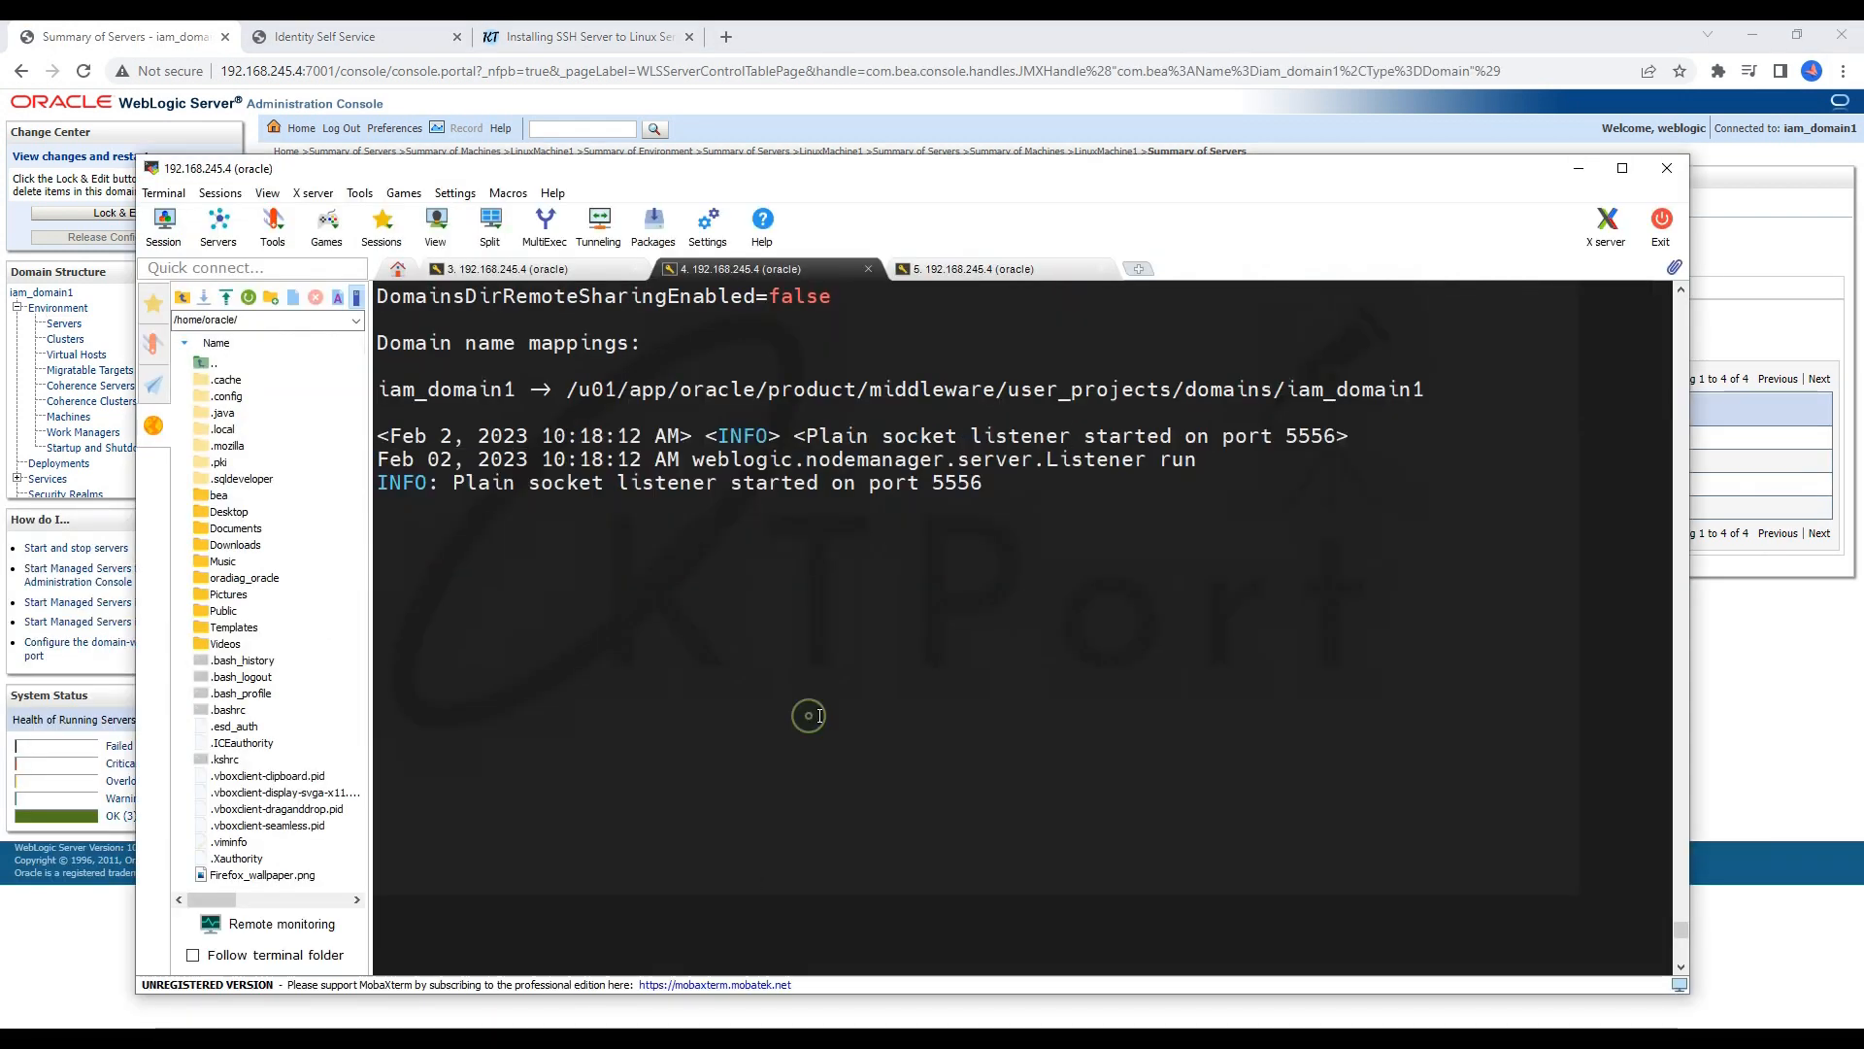
key("ctrl+c")
left_click(89, 963)
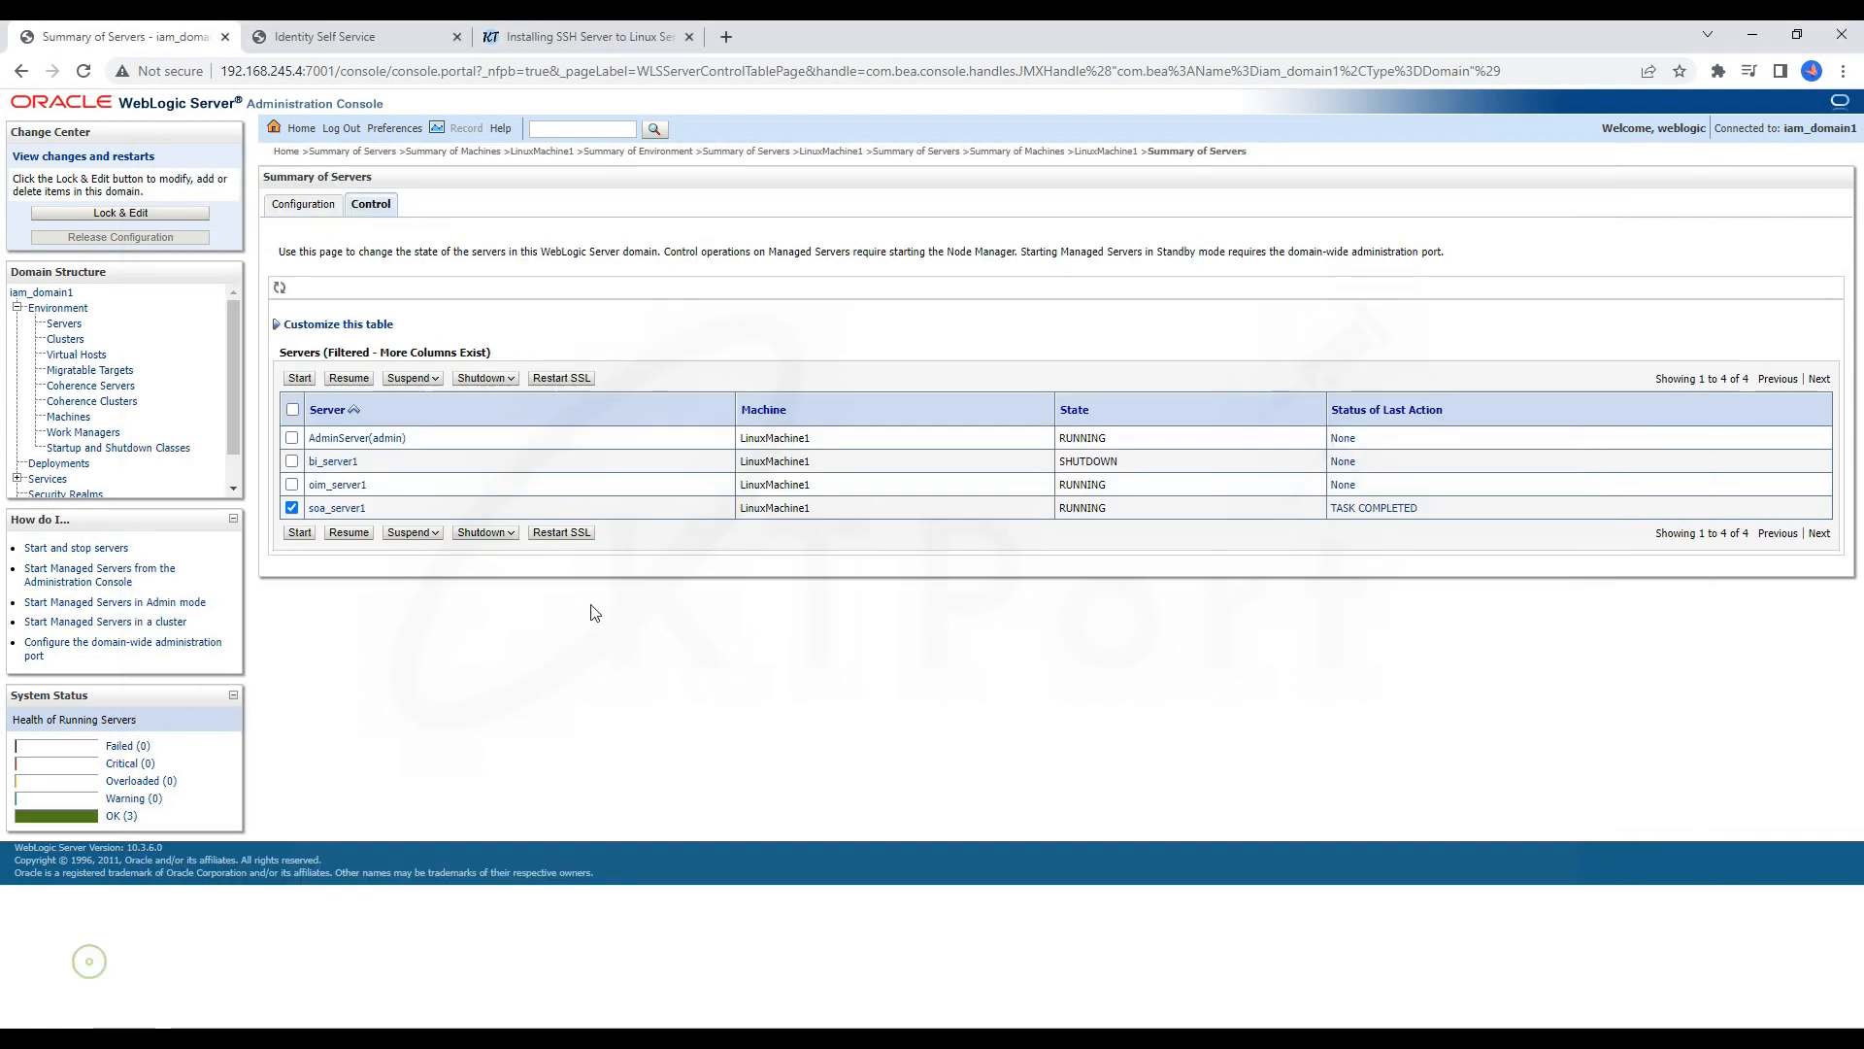
Step: Force an immediate shutdown of soa_server1, and bring up the SOA terminal in the VirtualBox machine
left_click(483, 532)
left_click(510, 581)
left_click(280, 317)
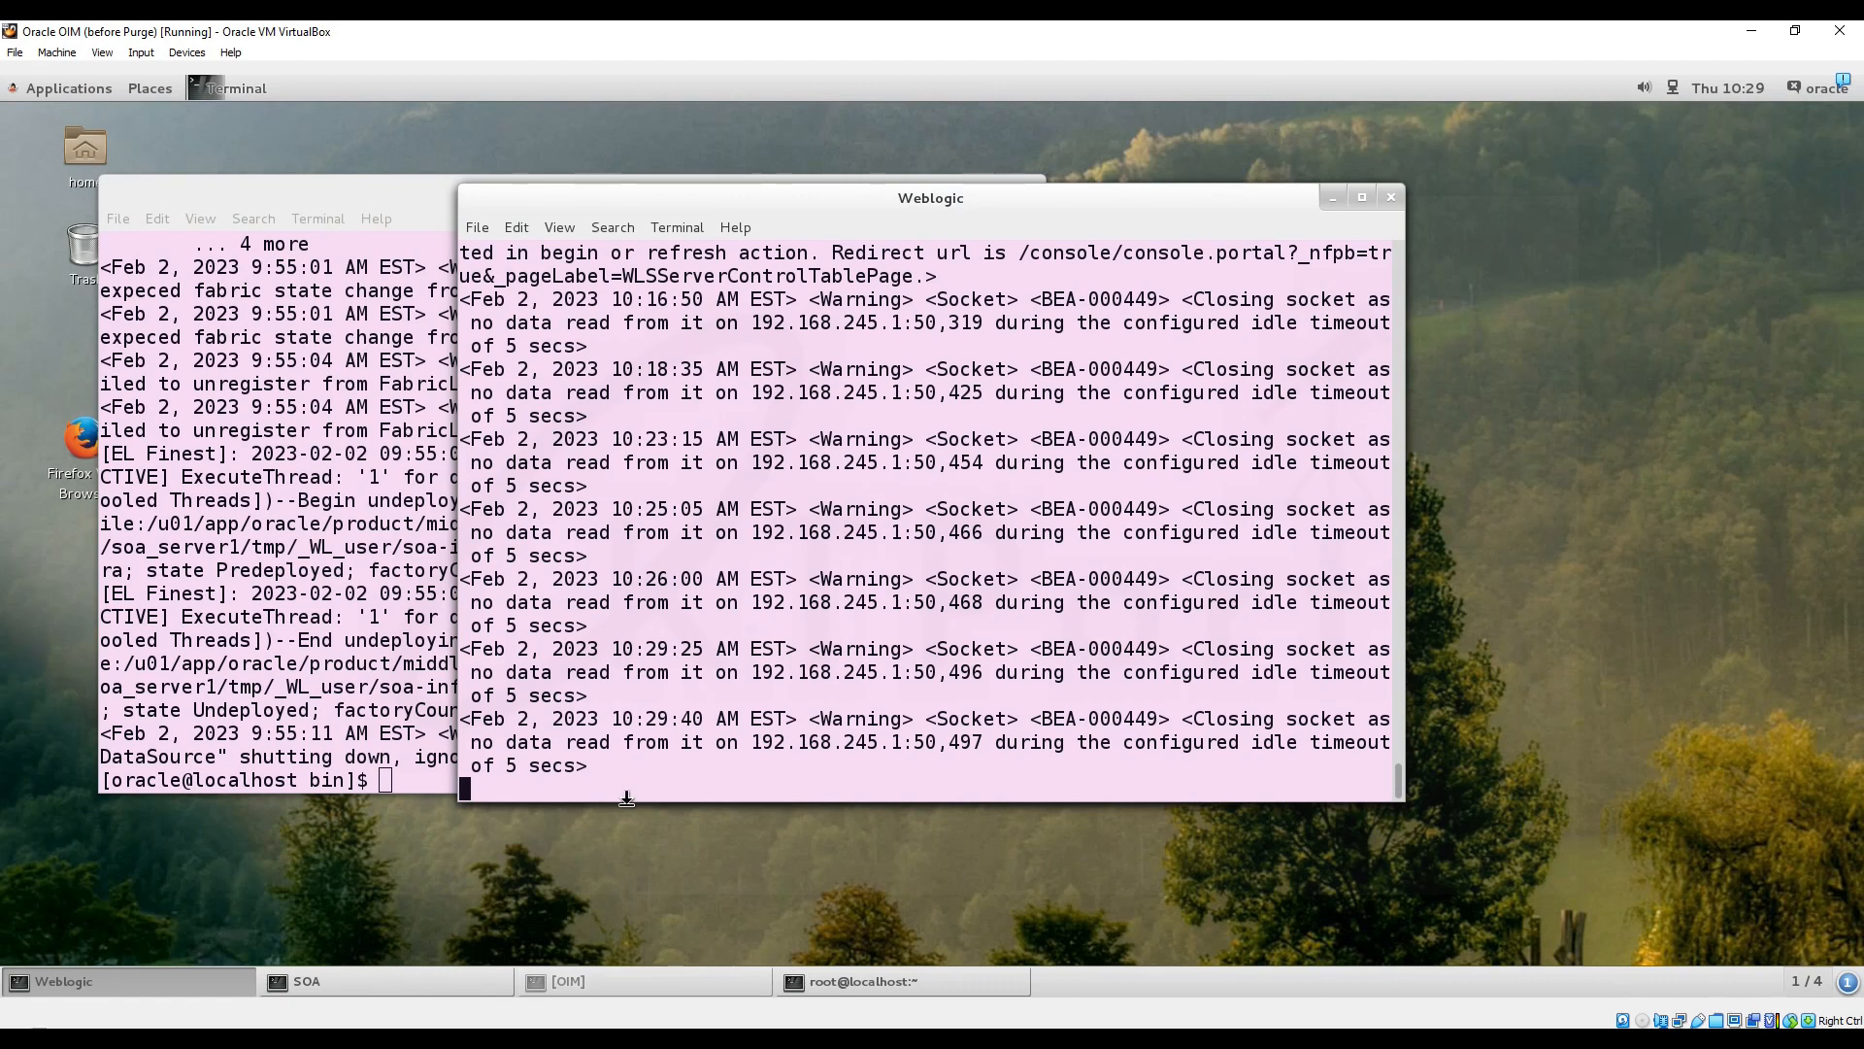
left_click(388, 988)
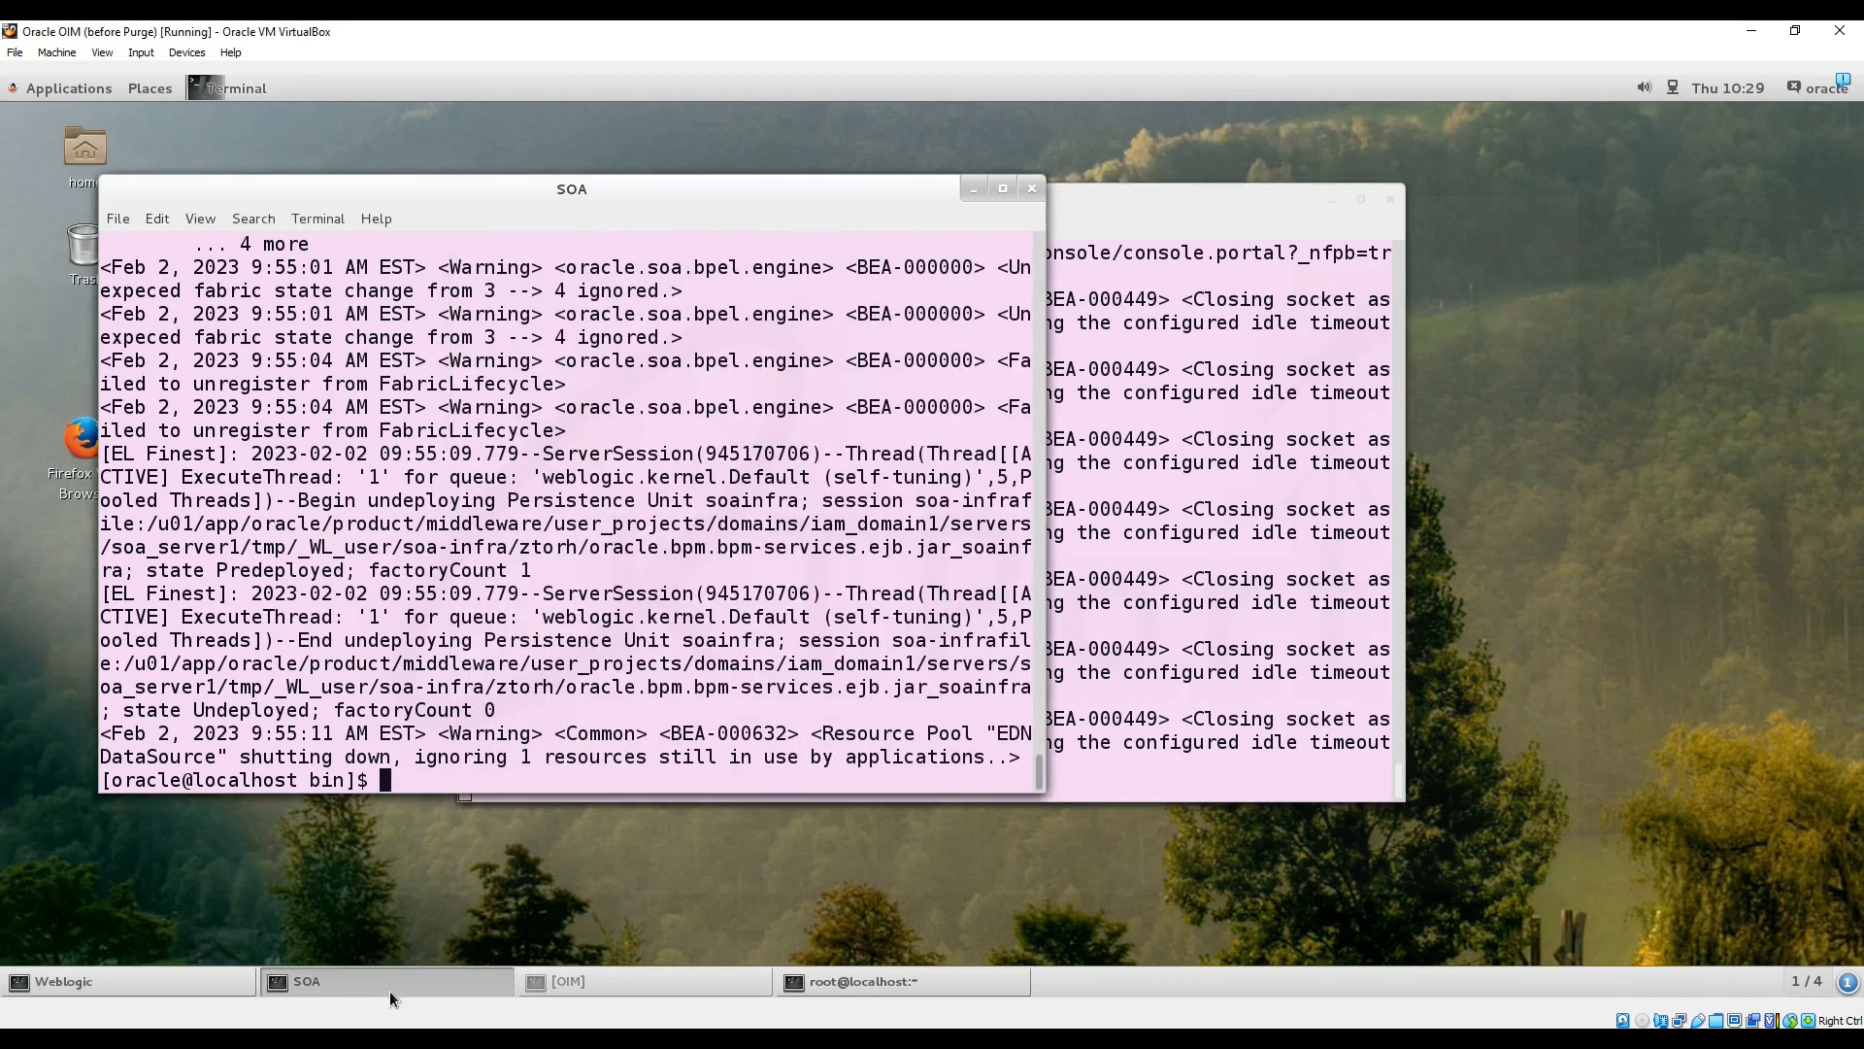
Step: Return to the WebLogic console, refresh the server states and select soa_server1
mouse_move(449, 1023)
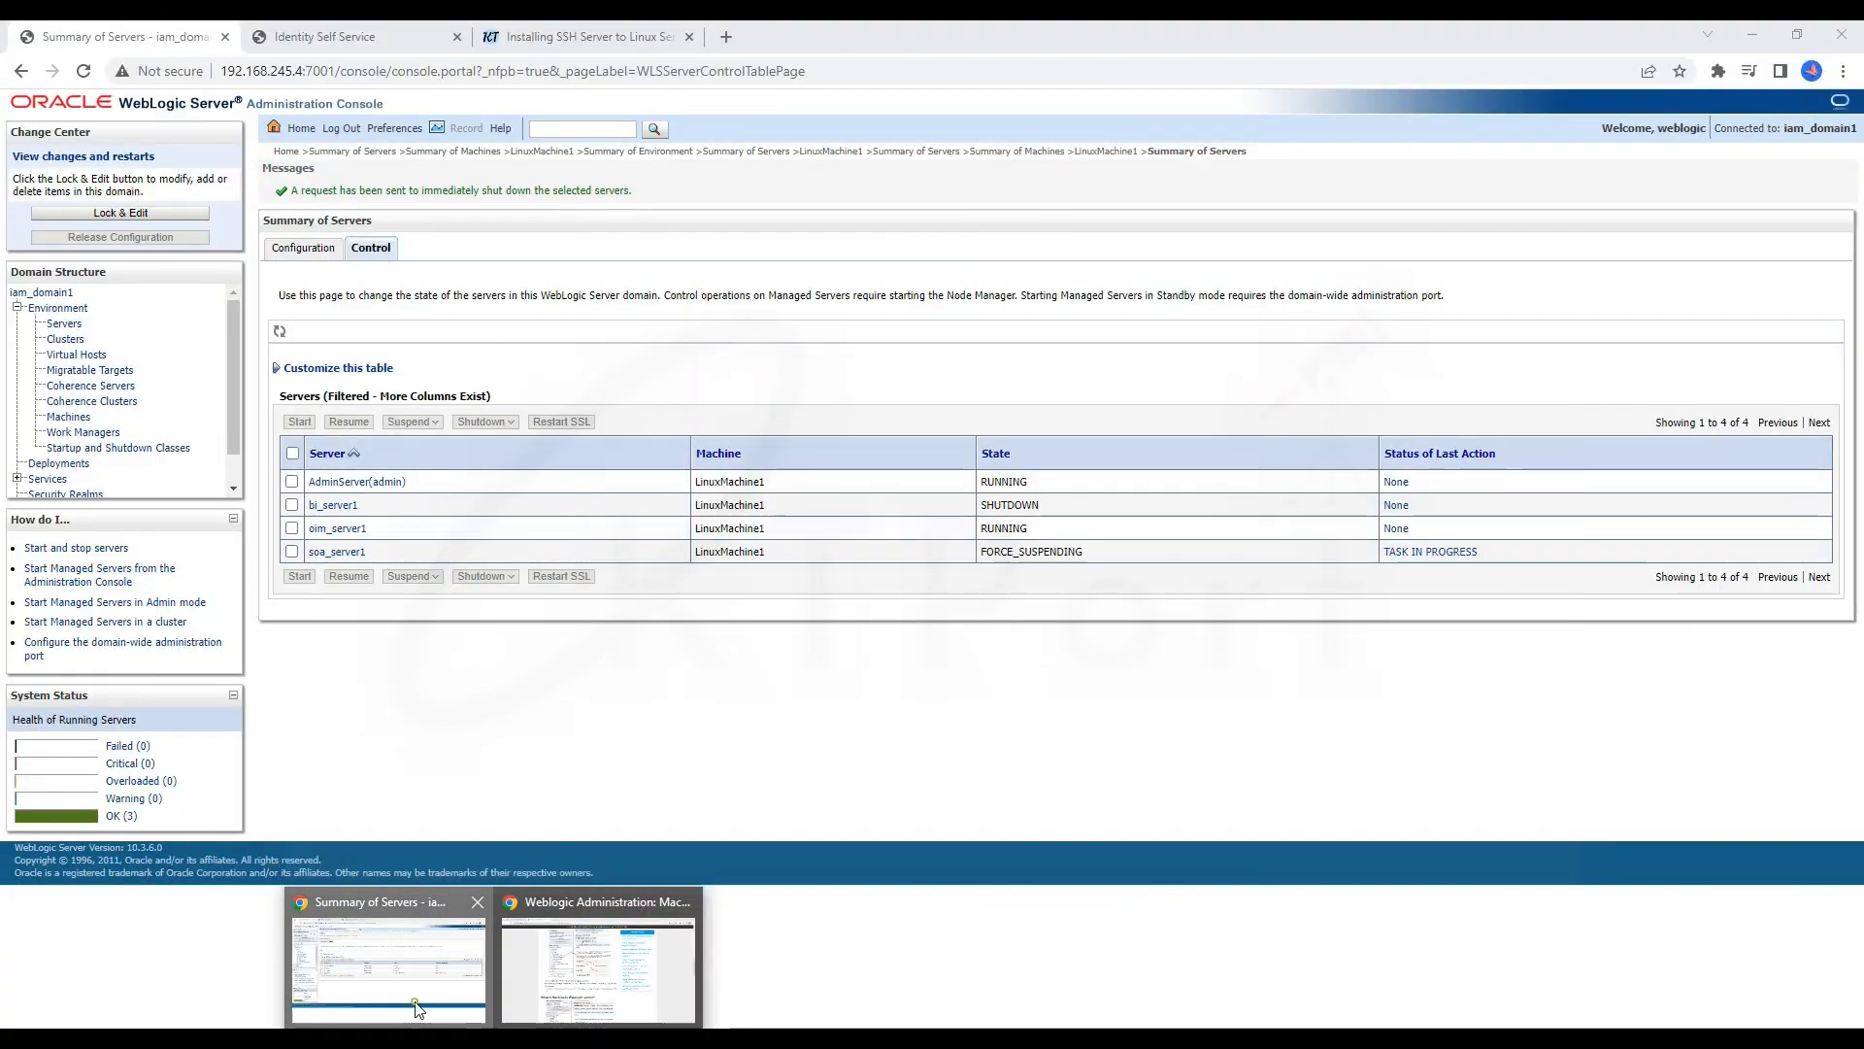
left_click(437, 1005)
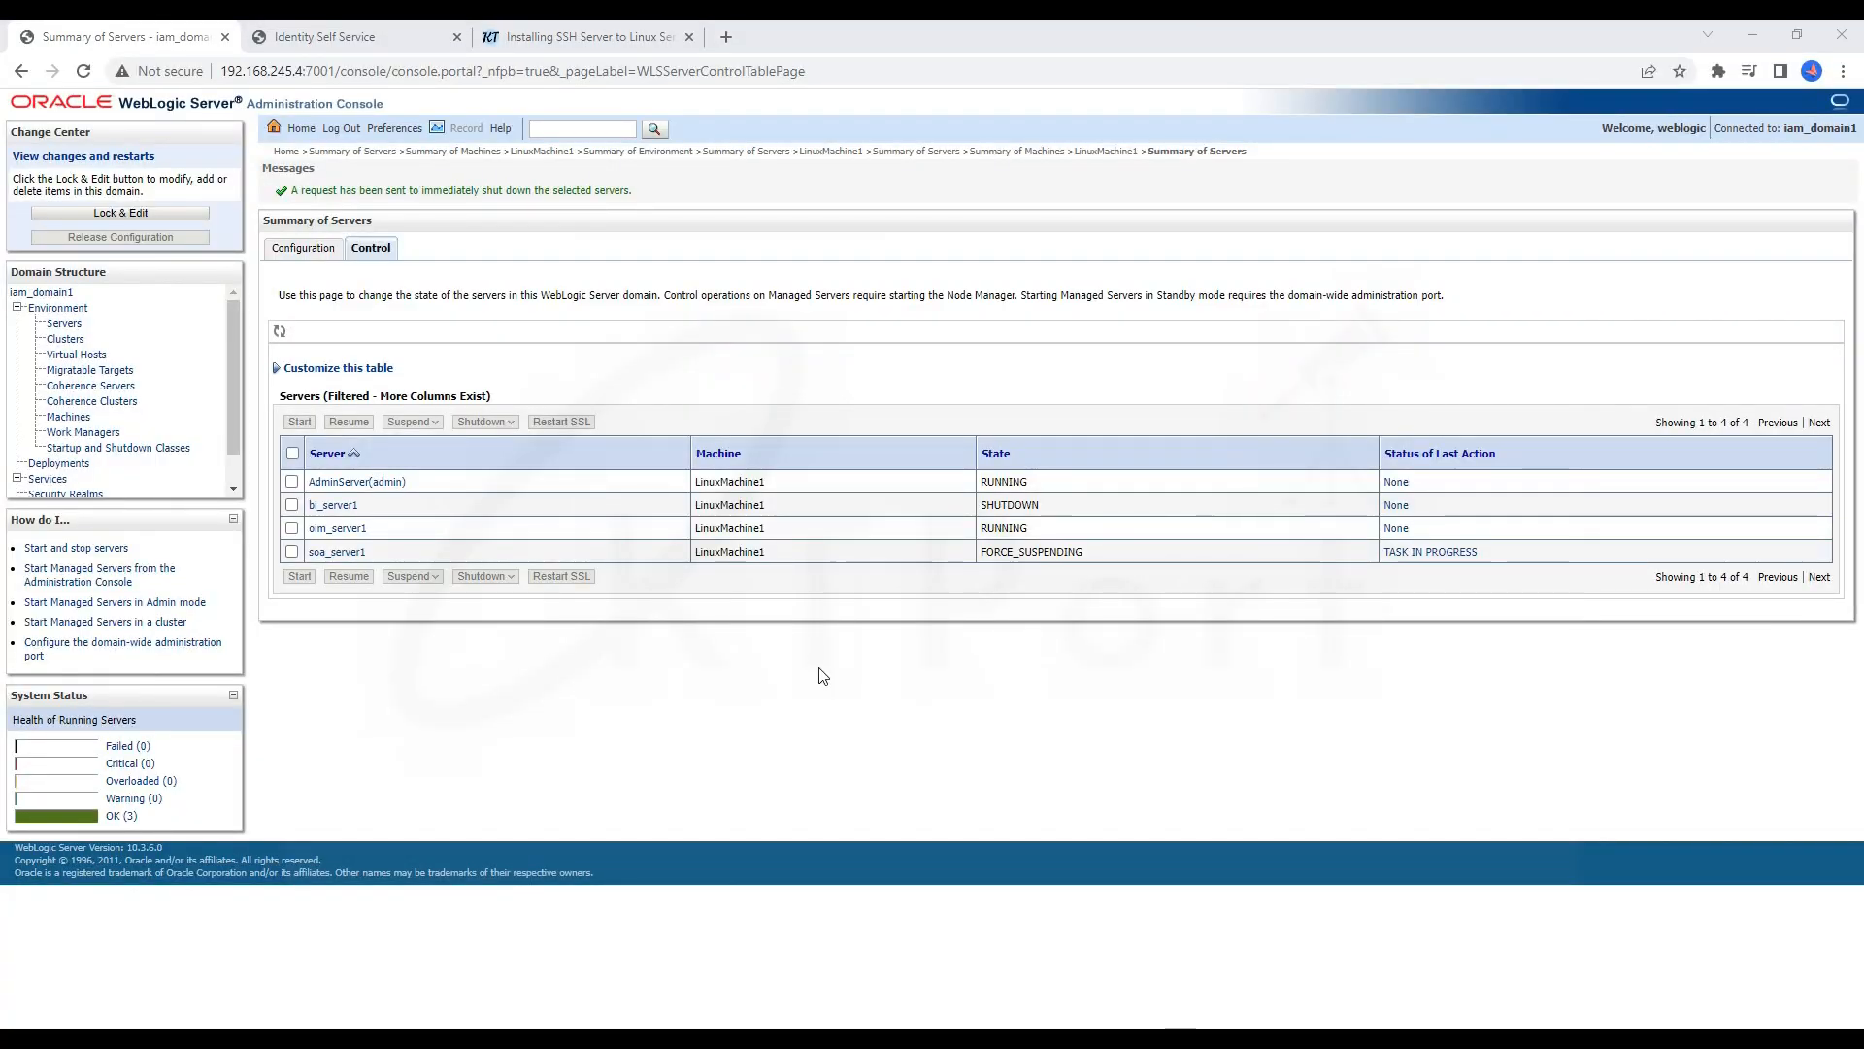
left_click(84, 71)
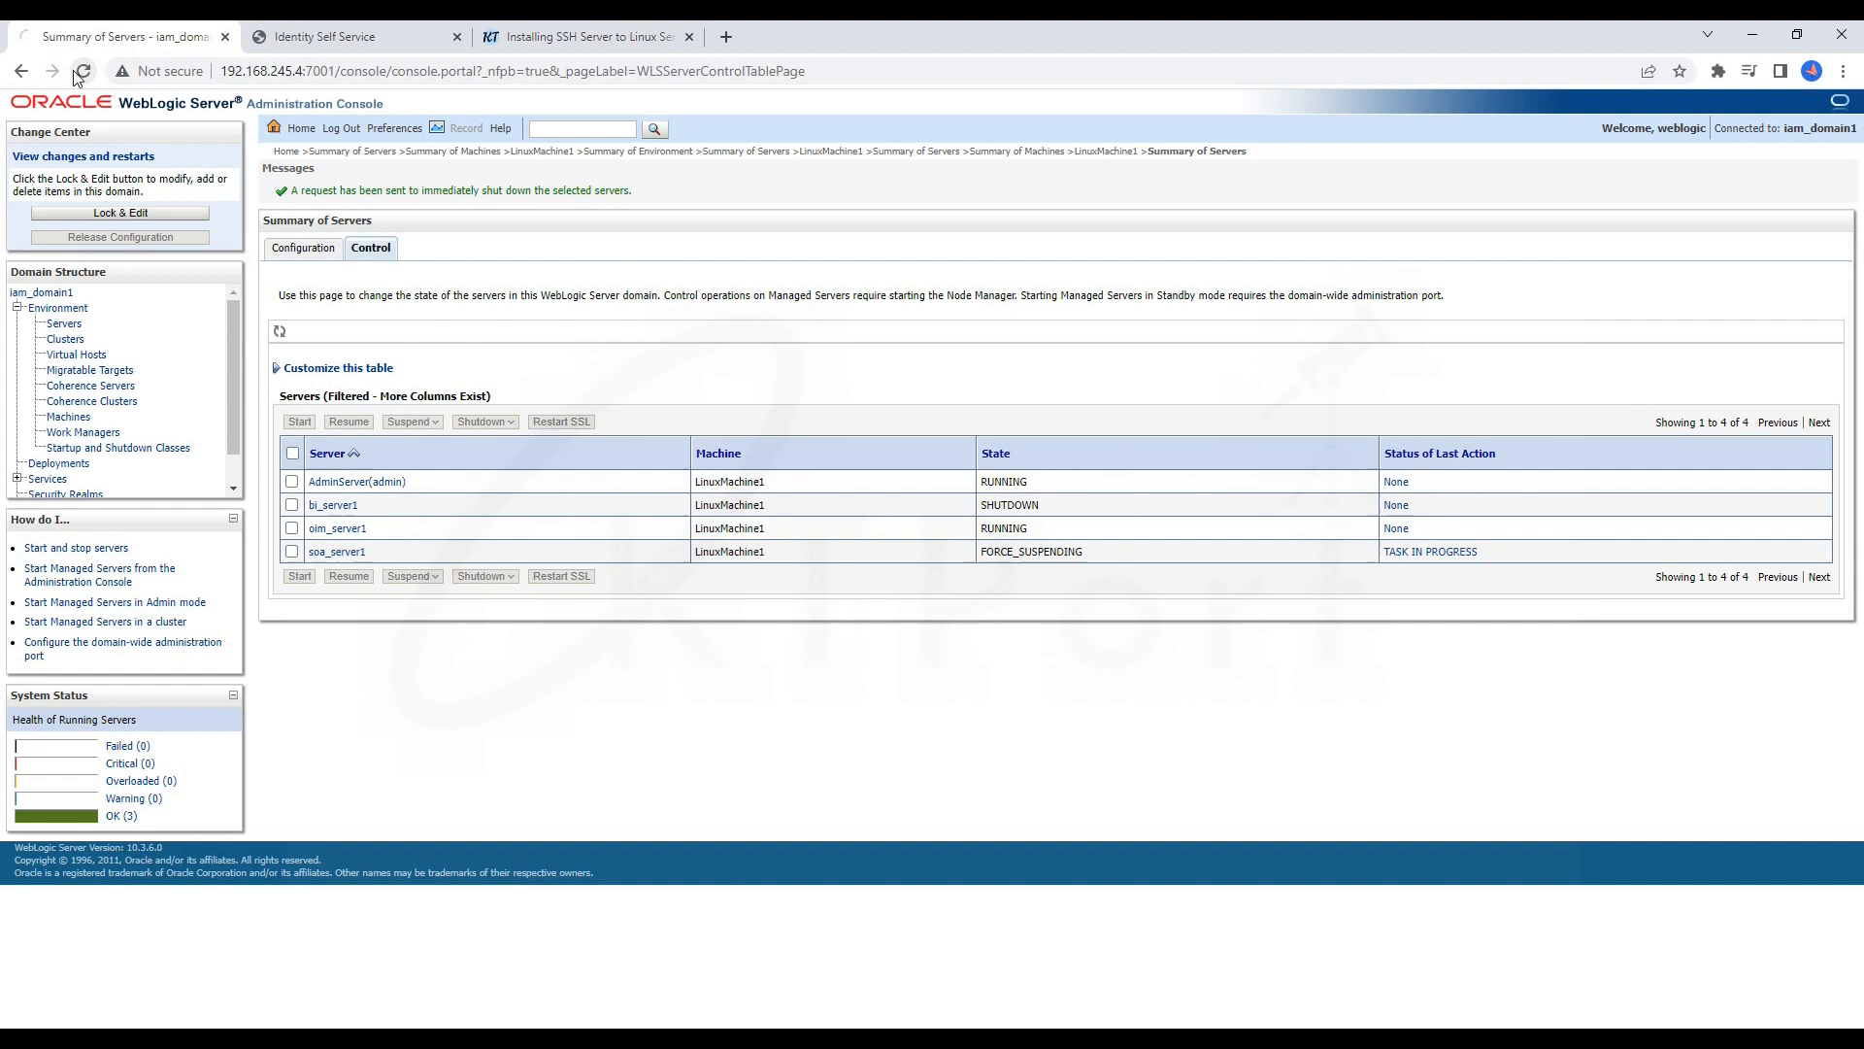
left_click(291, 508)
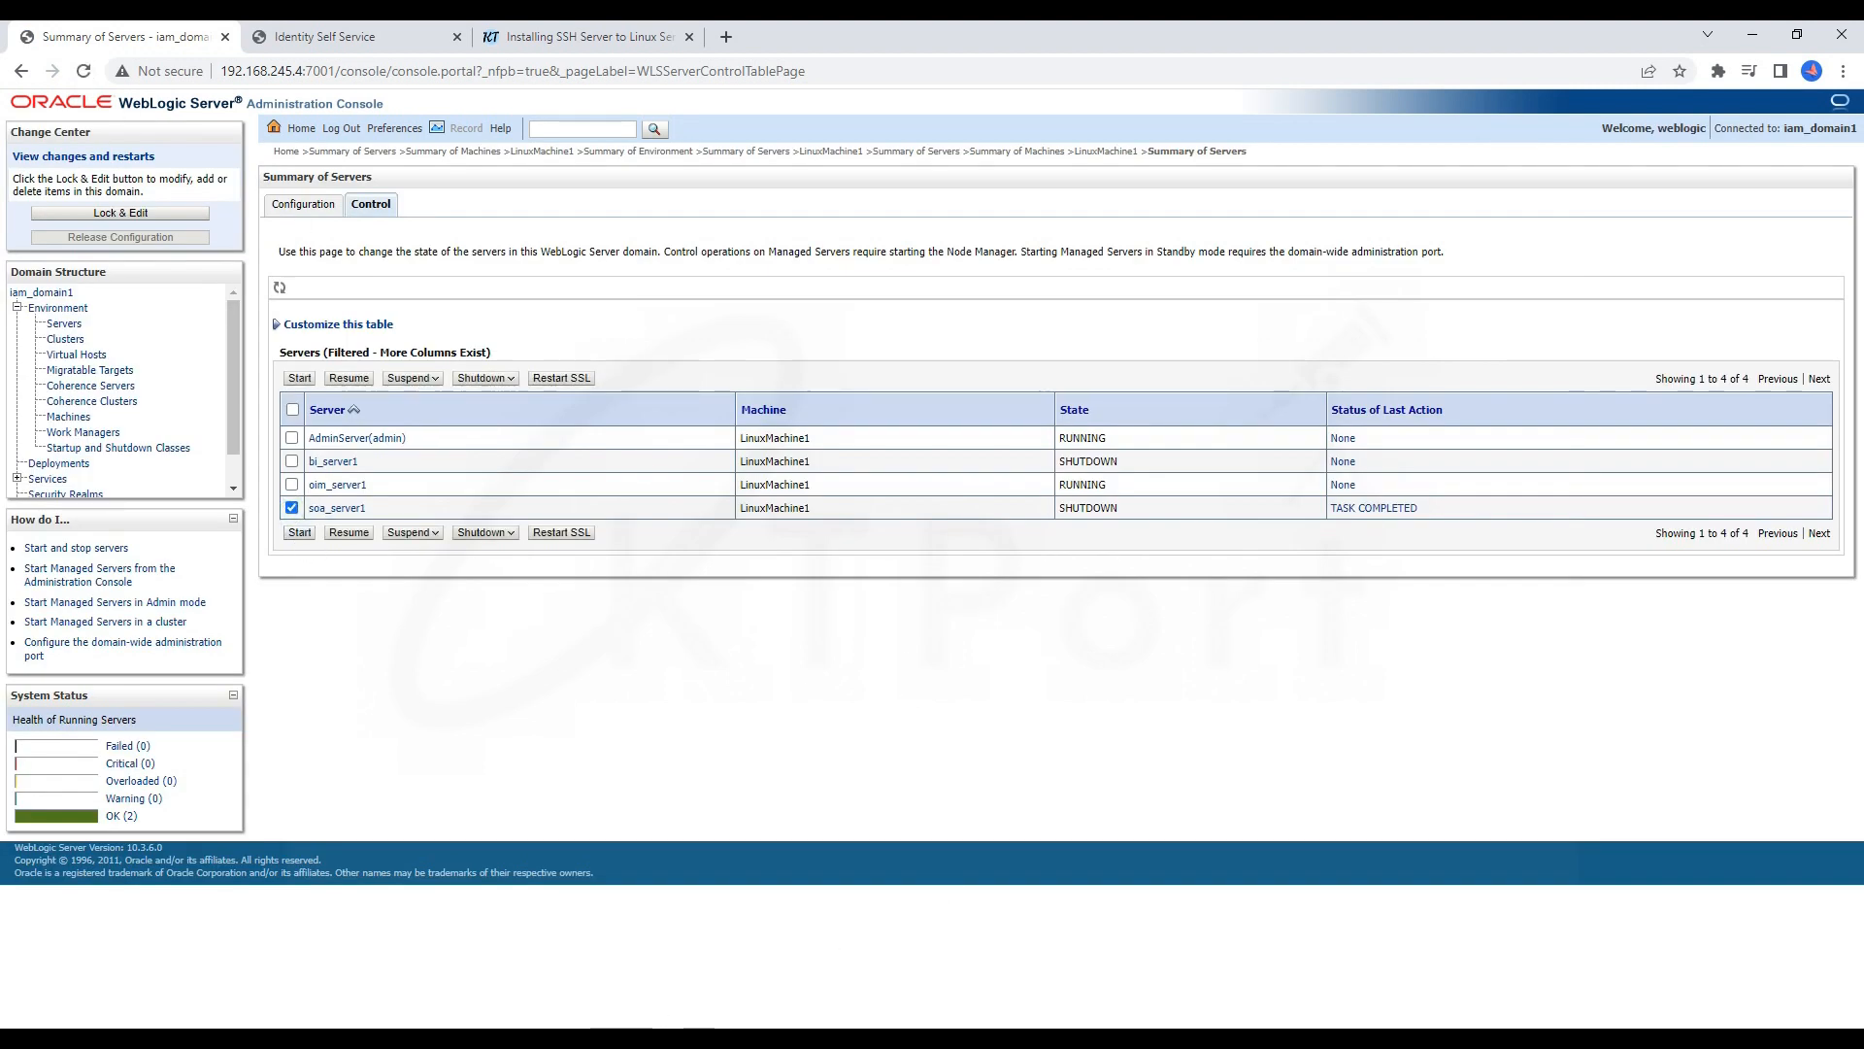
Step: Restart the Node Manager in MobaXterm session 4 by running ./startNodeManager.sh
left_click(635, 1037)
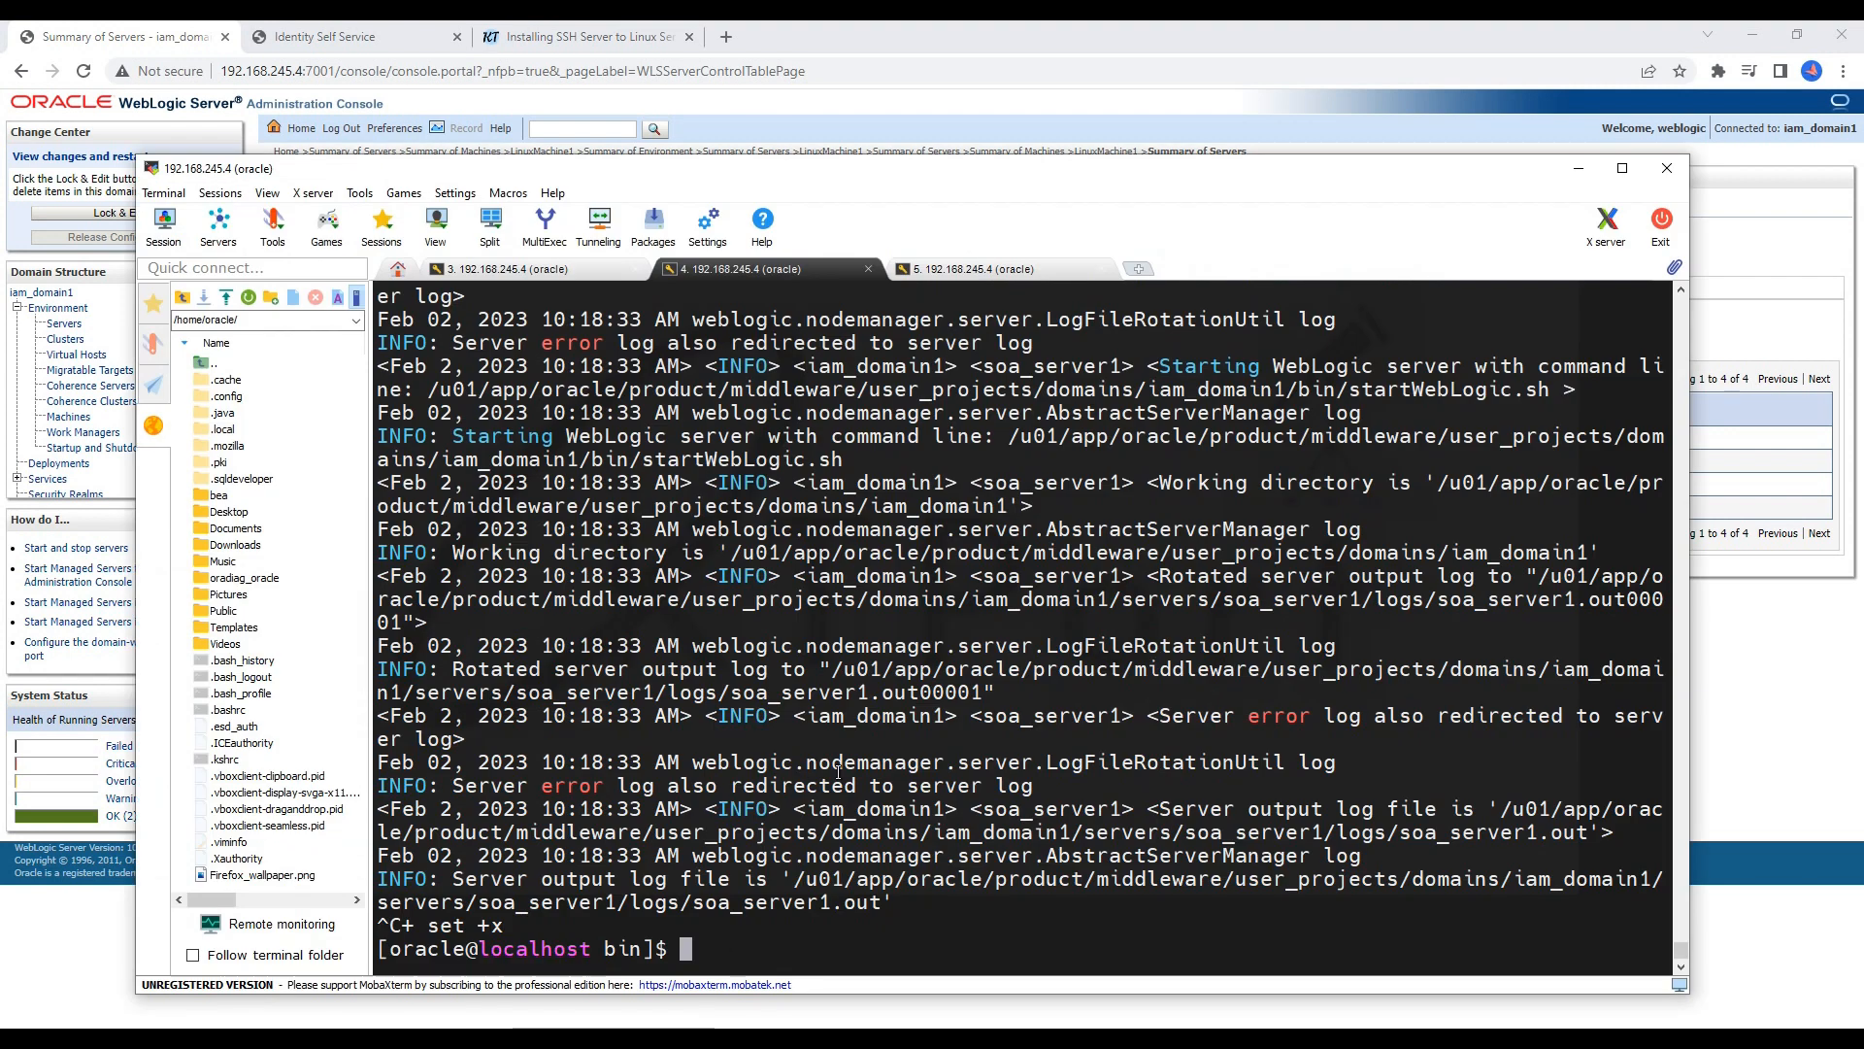
type("./startNodeManager.sh")
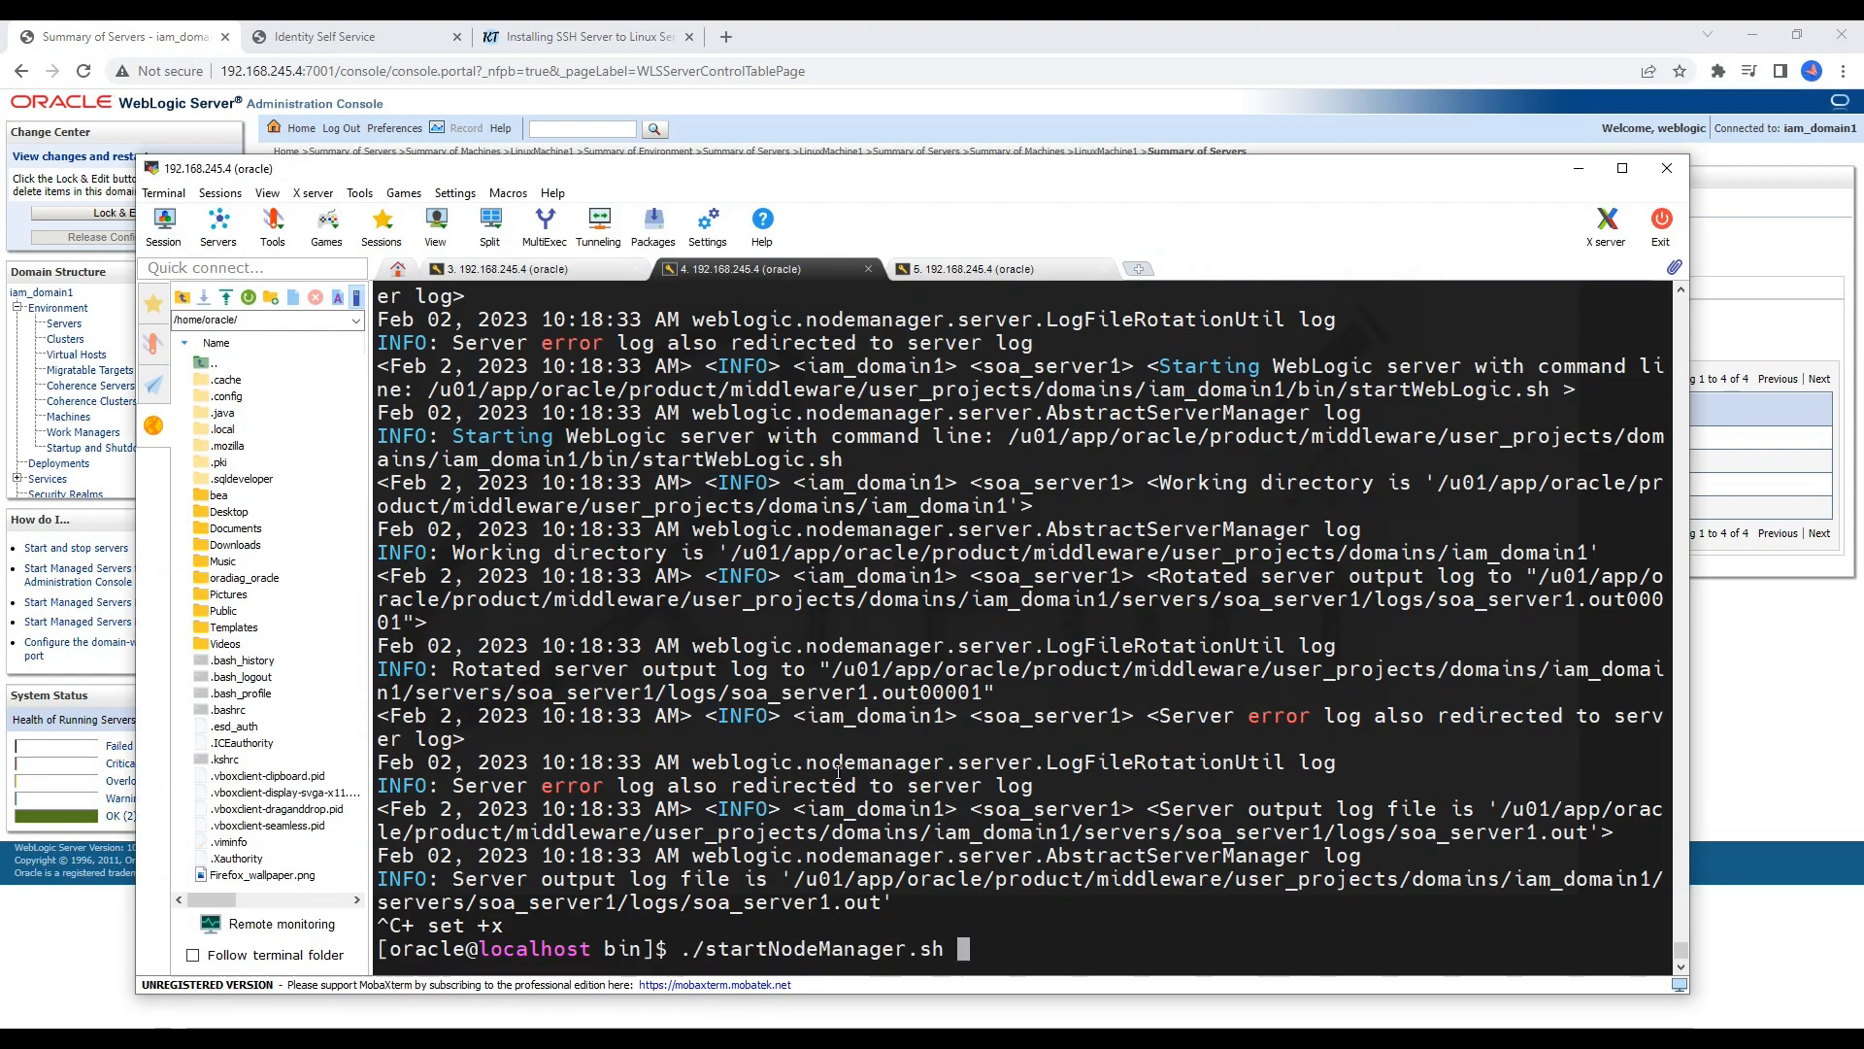
key("Return")
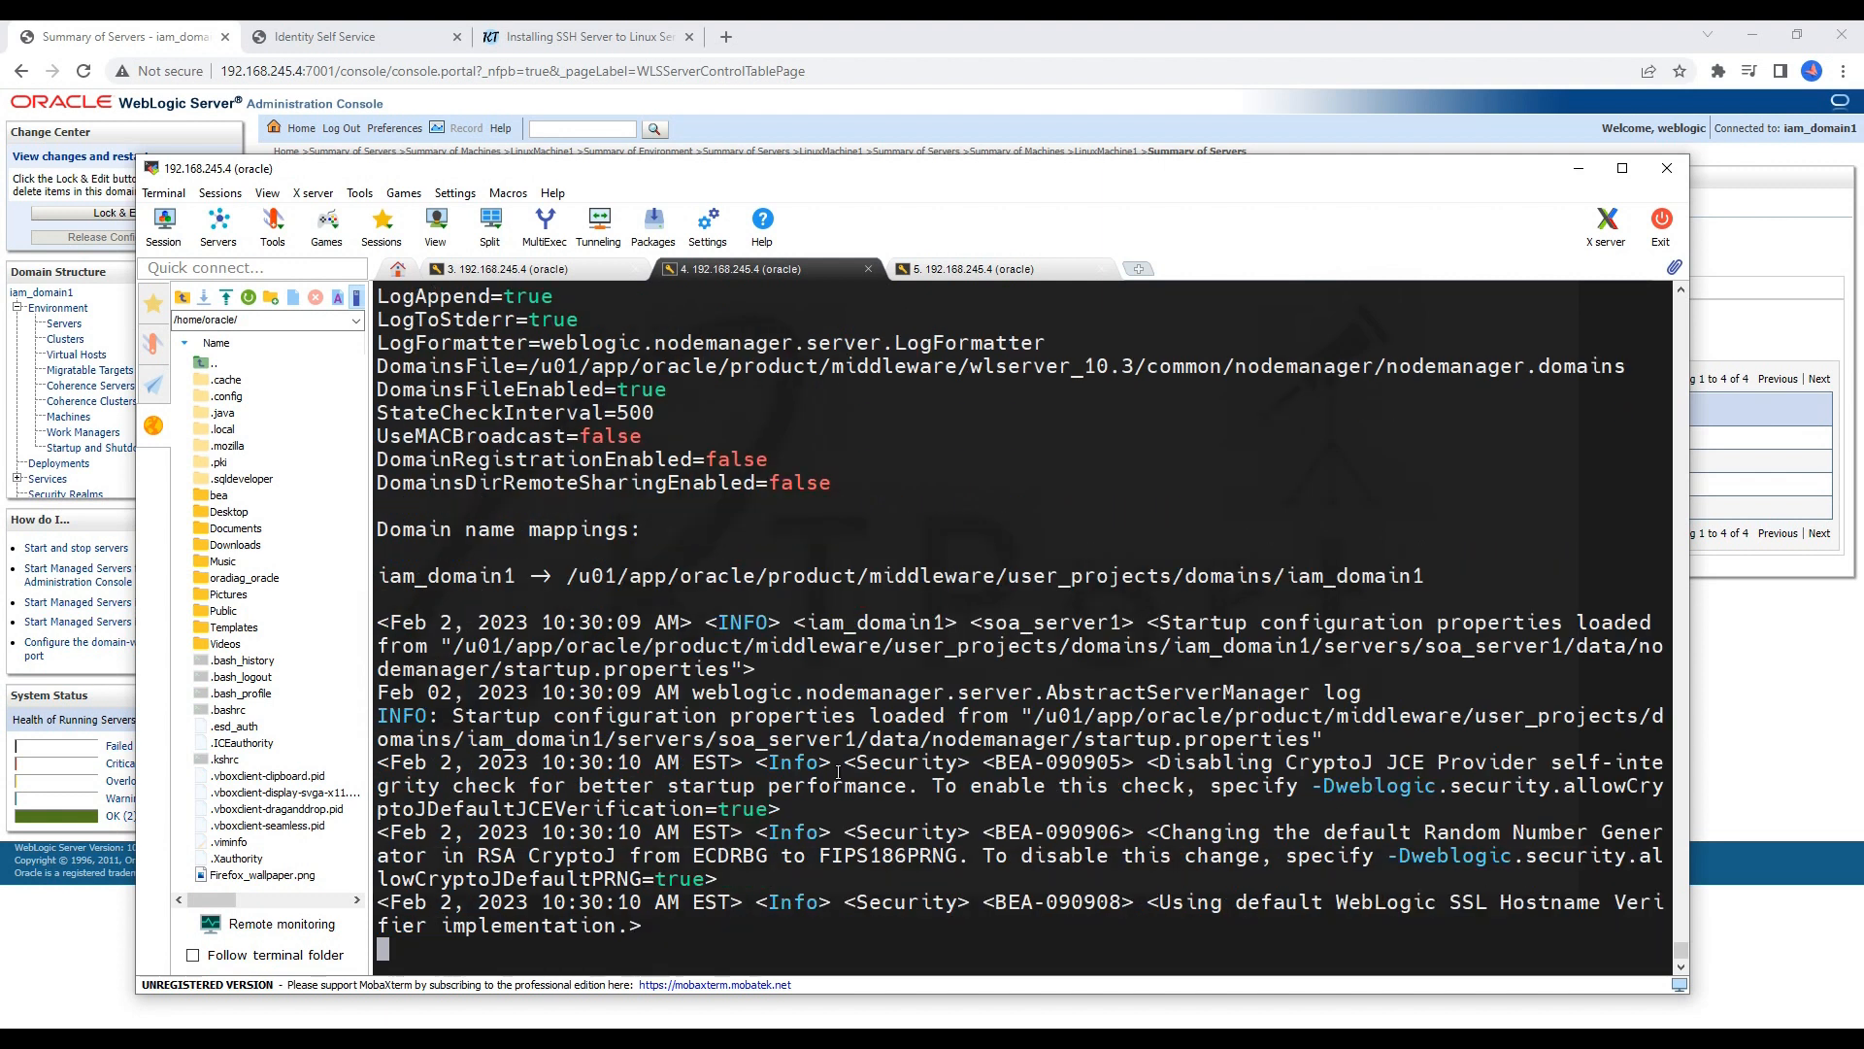
Step: Add blank lines and a long separator of equals signs below the Node Manager startup output in the terminal
key("Return")
key("Return")
key("Return")
key("Return")
key("Return")
key("Return")
key("Return")
key("Return")
key("Return")
key("Return")
key("Return")
key("Return")
key("Return")
key("Return")
key("Return")
key("Return")
key("Return")
key("Return")
key("Return")
key("Return")
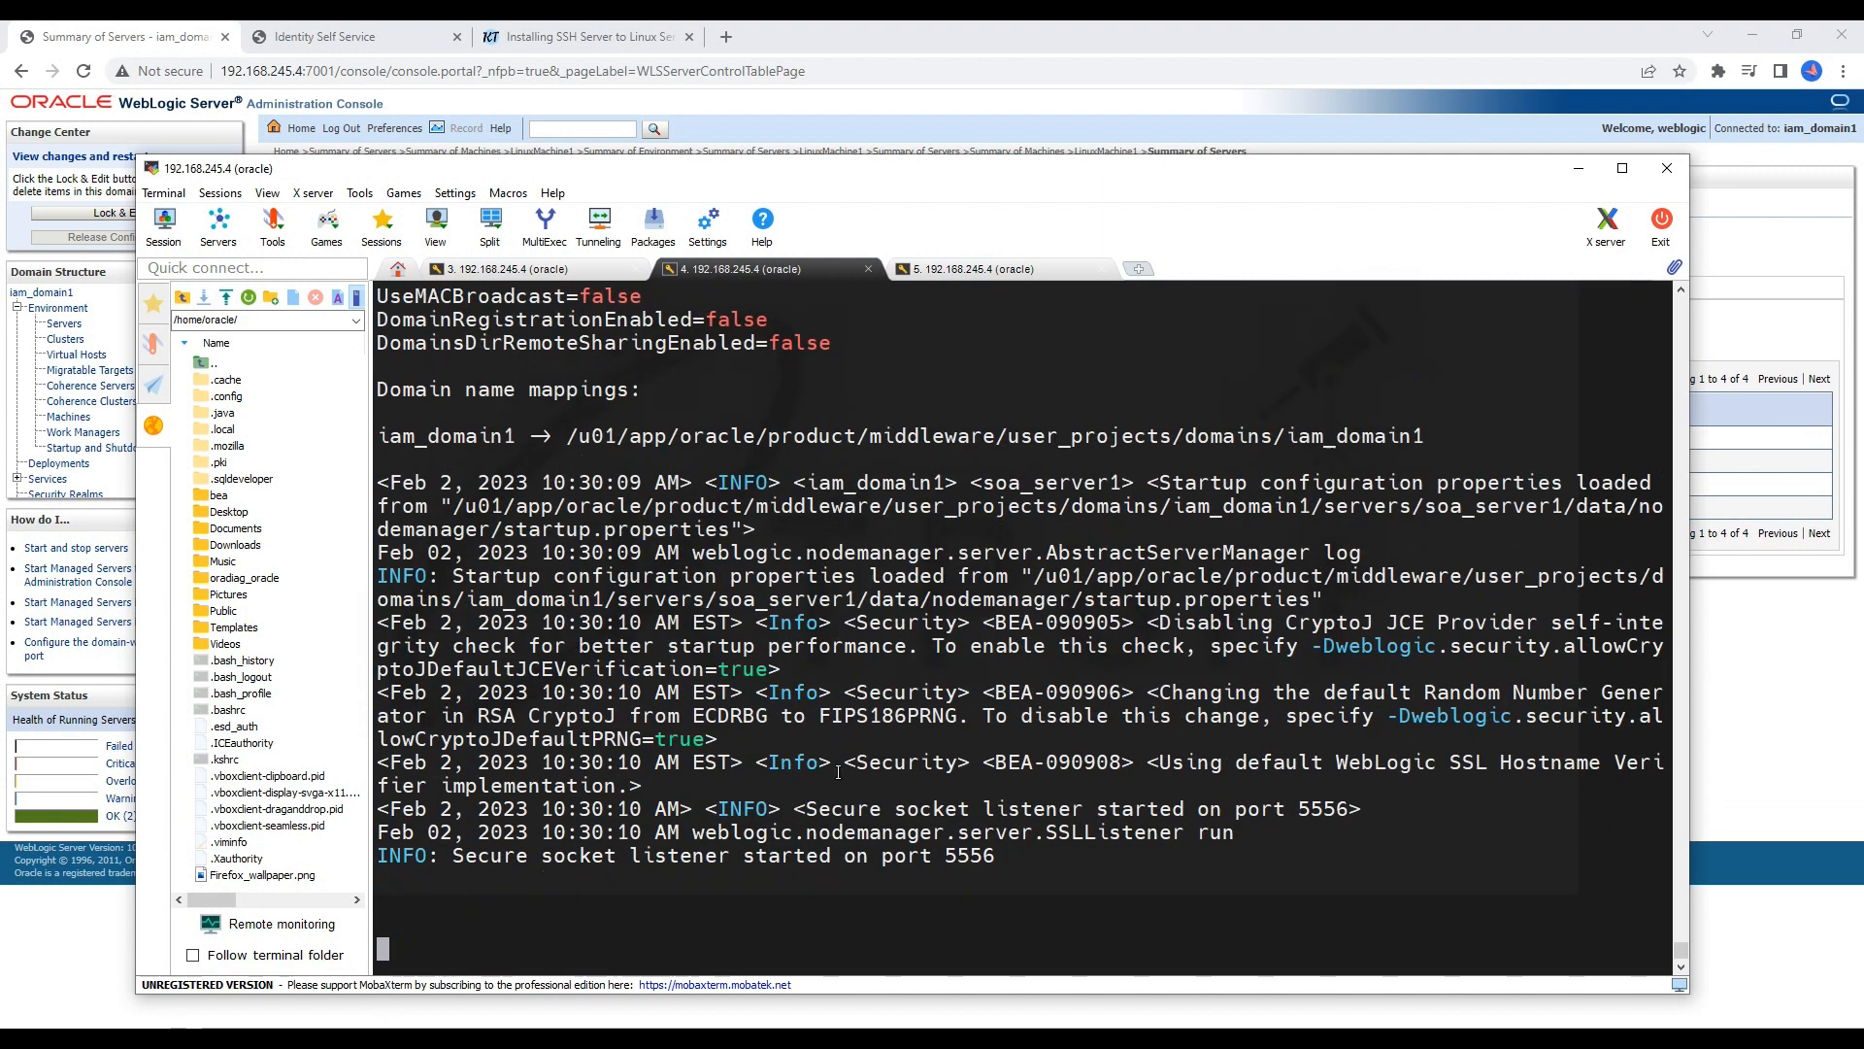
type("=========")
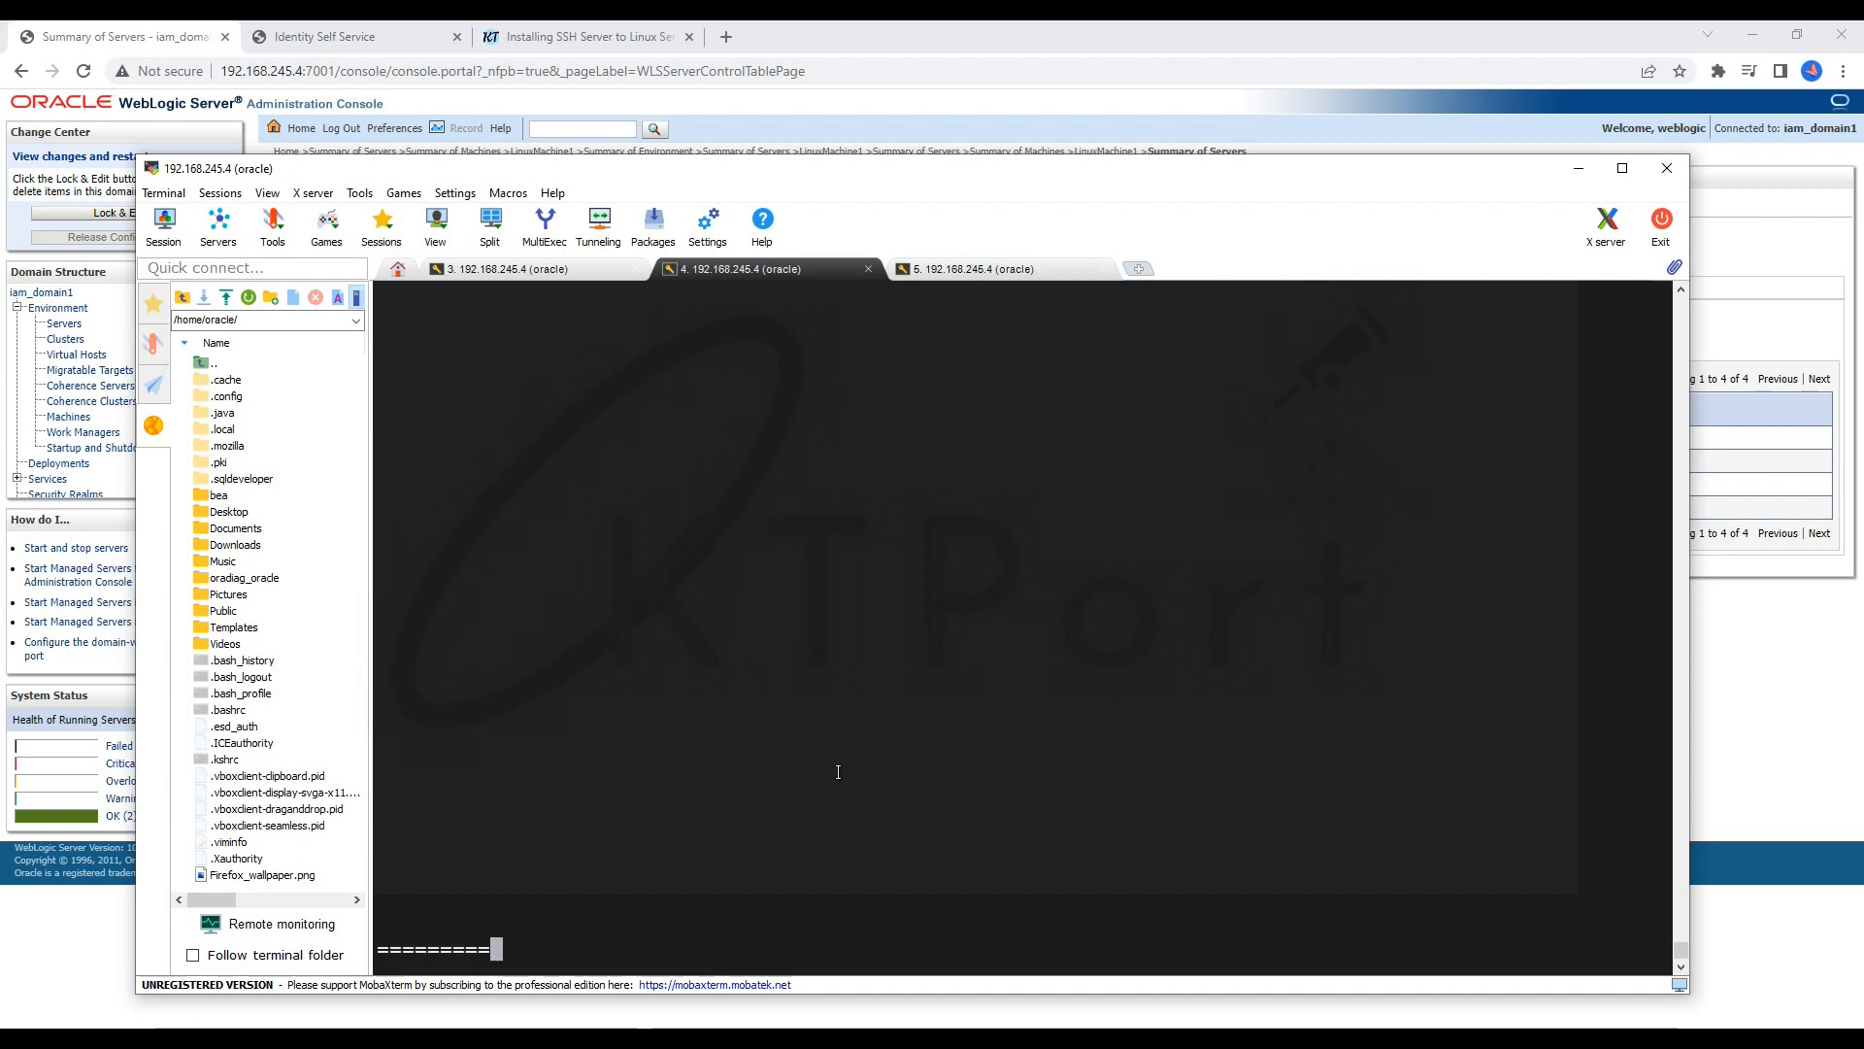
type("========================================================================")
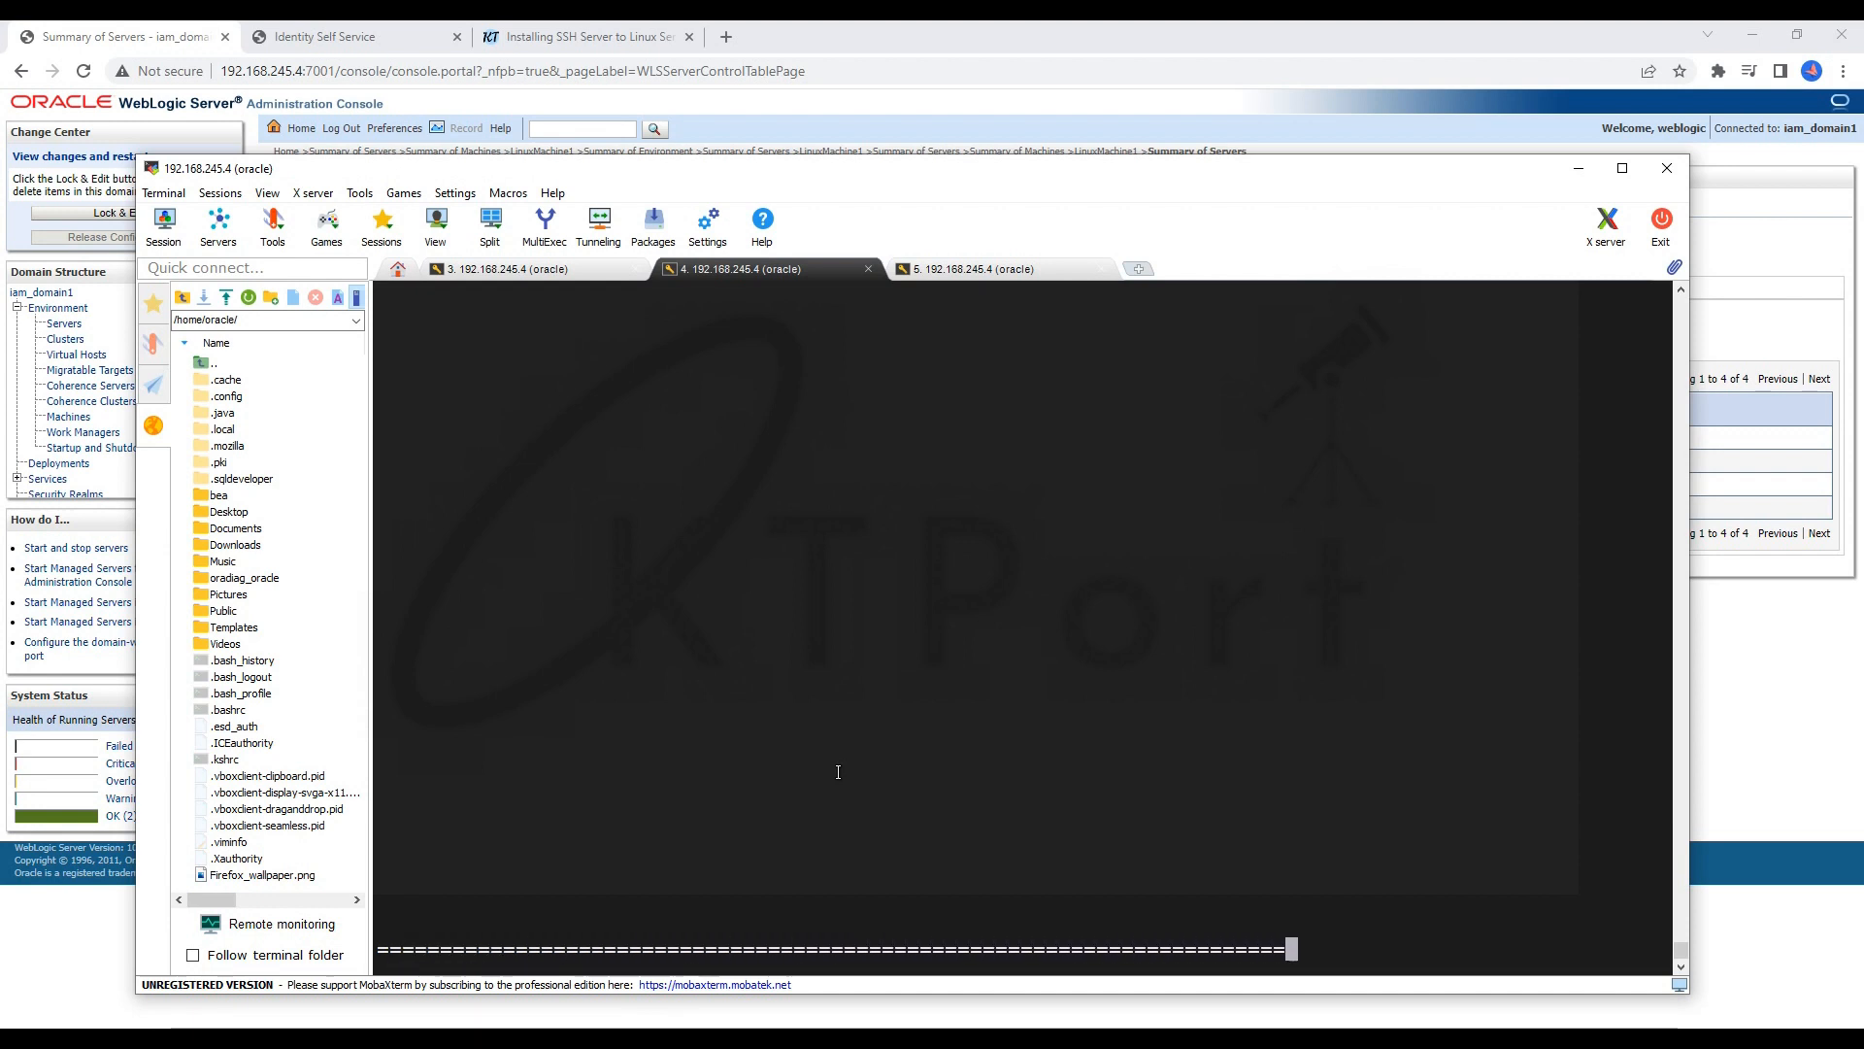
type("==================================================================================================================")
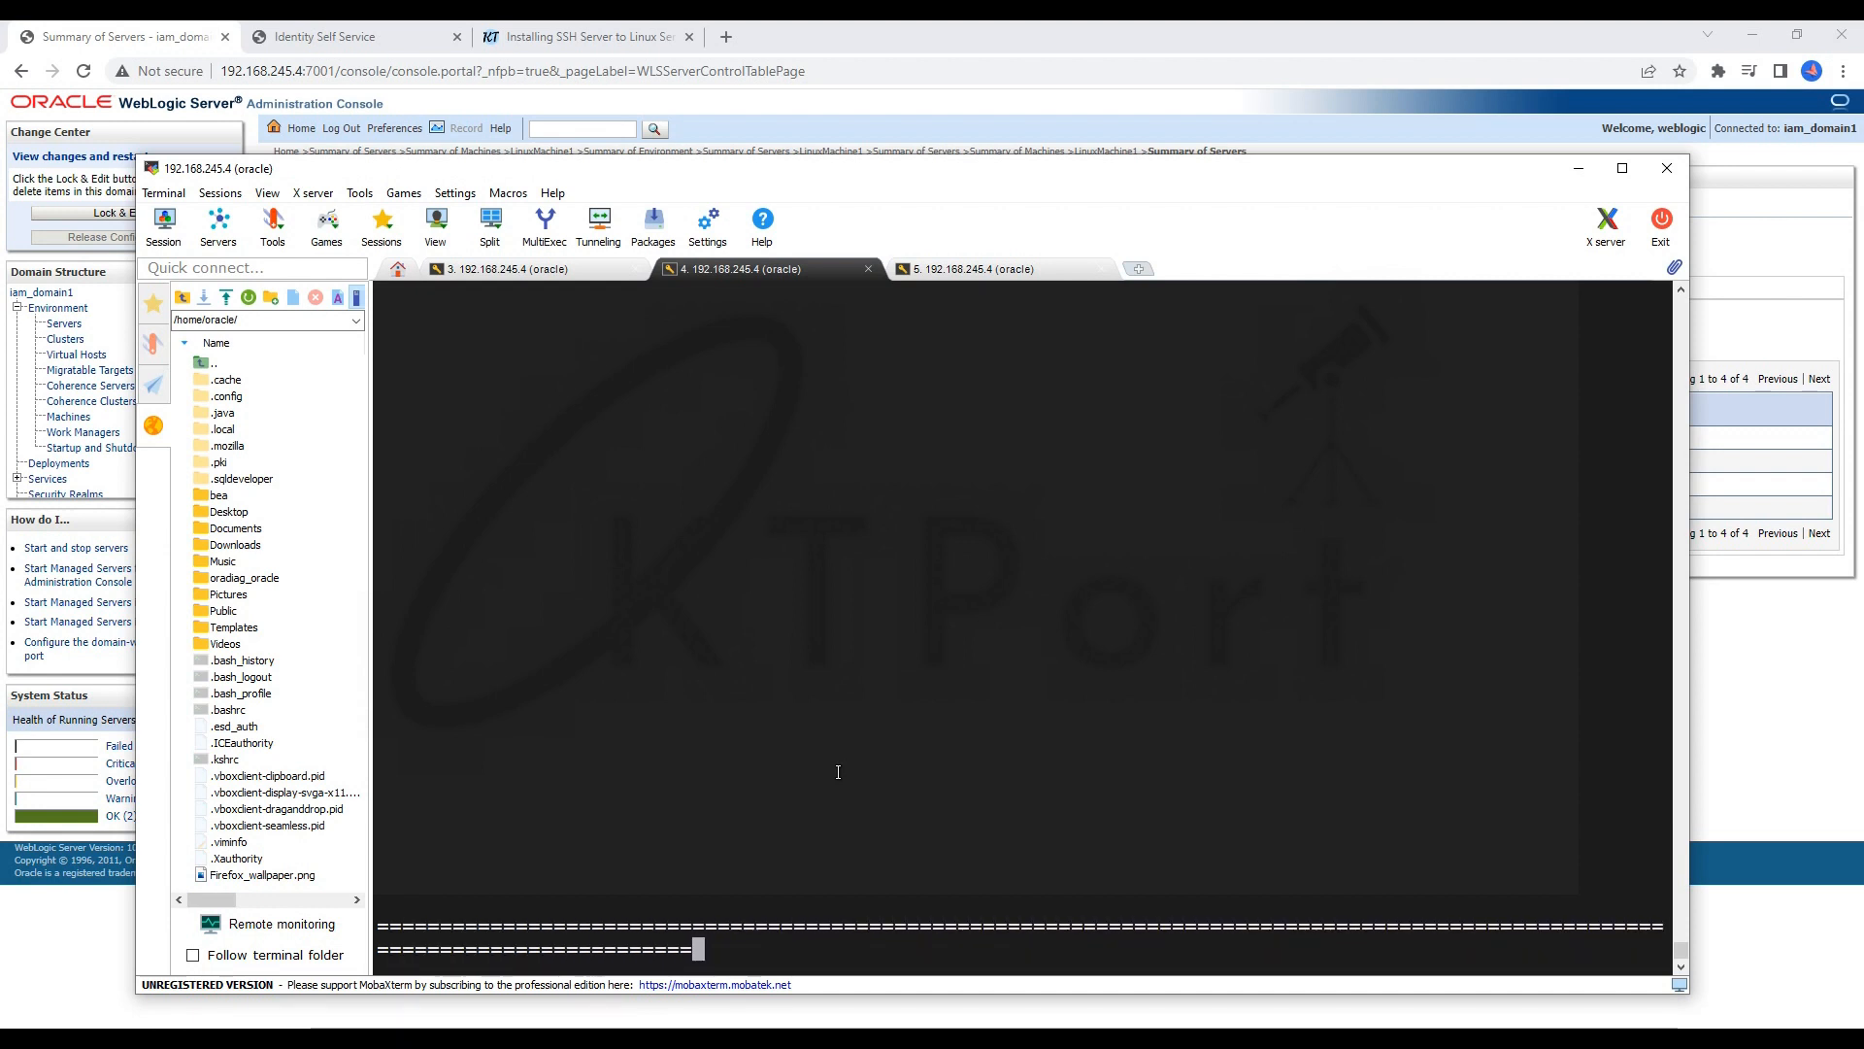
Step: Find the SecureListener entry in Node Manager's printed configuration settings and highlight its value
scroll(1008, 720, "up", 9)
scroll(1007, 719, "up", 15)
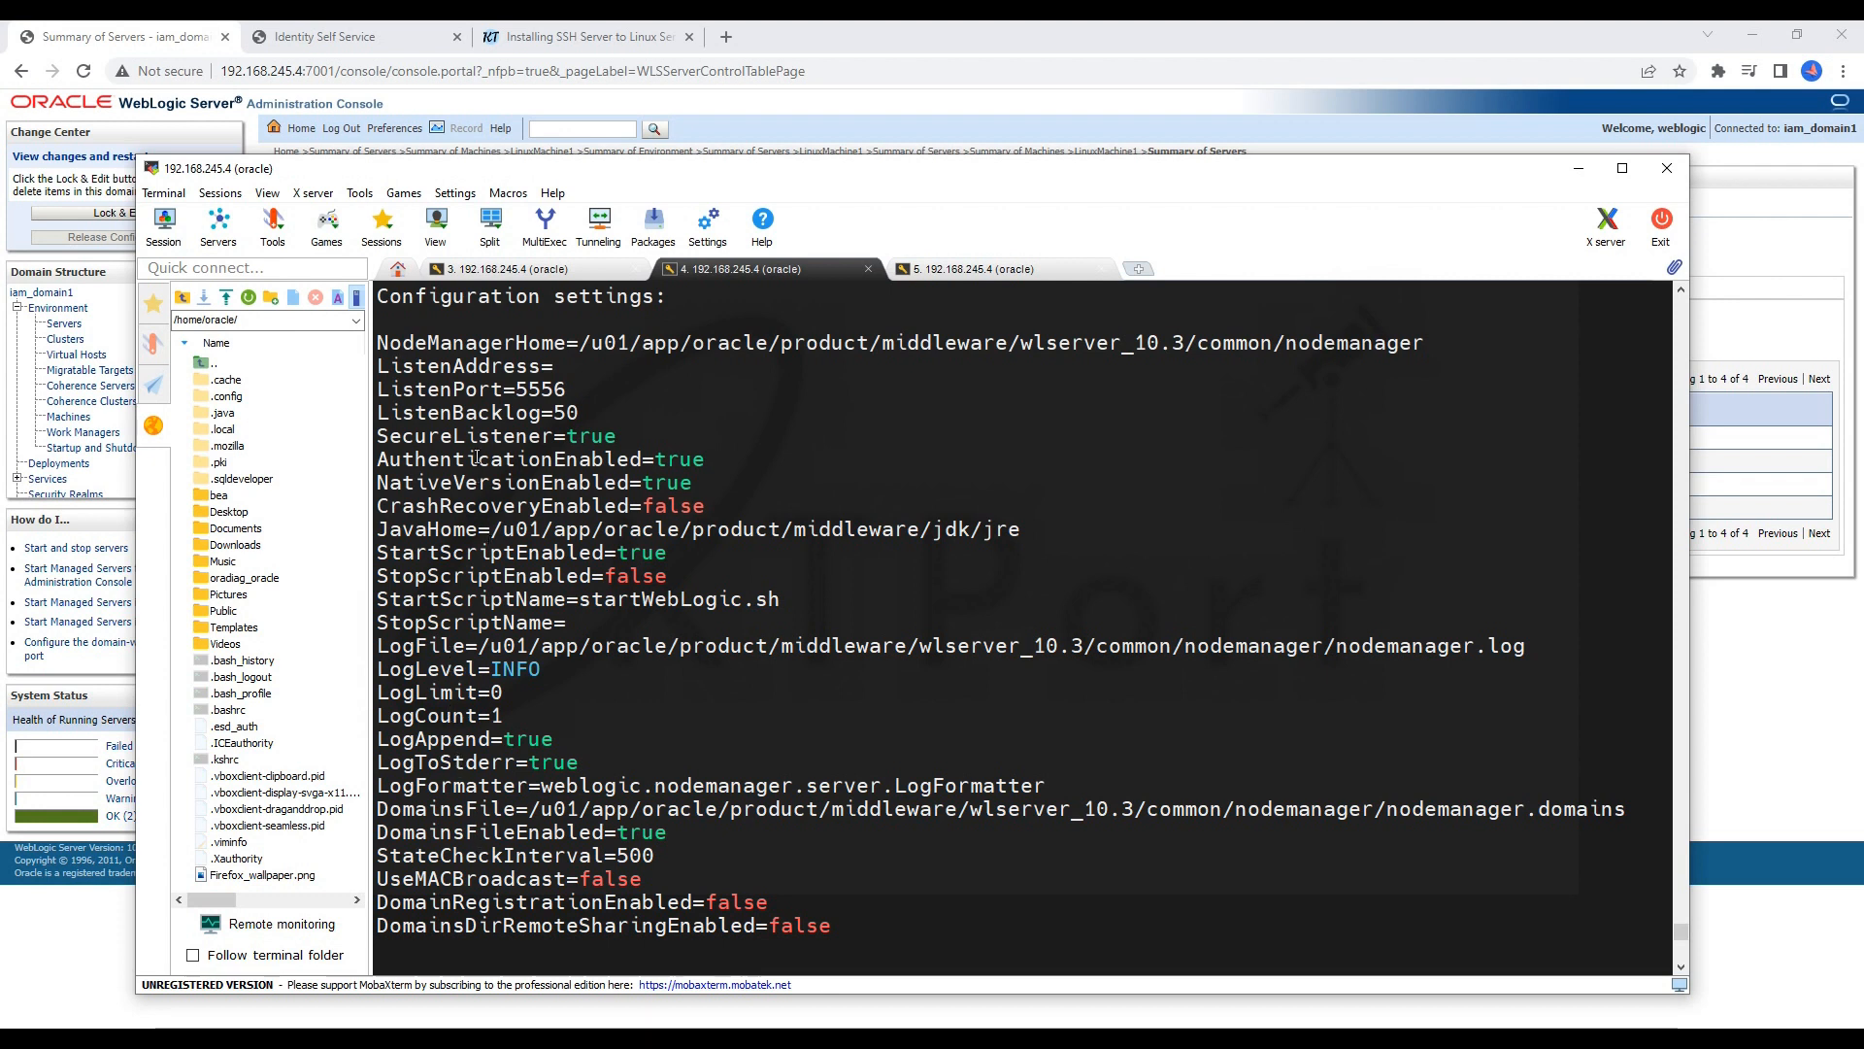
left_click_drag(571, 436, 619, 436)
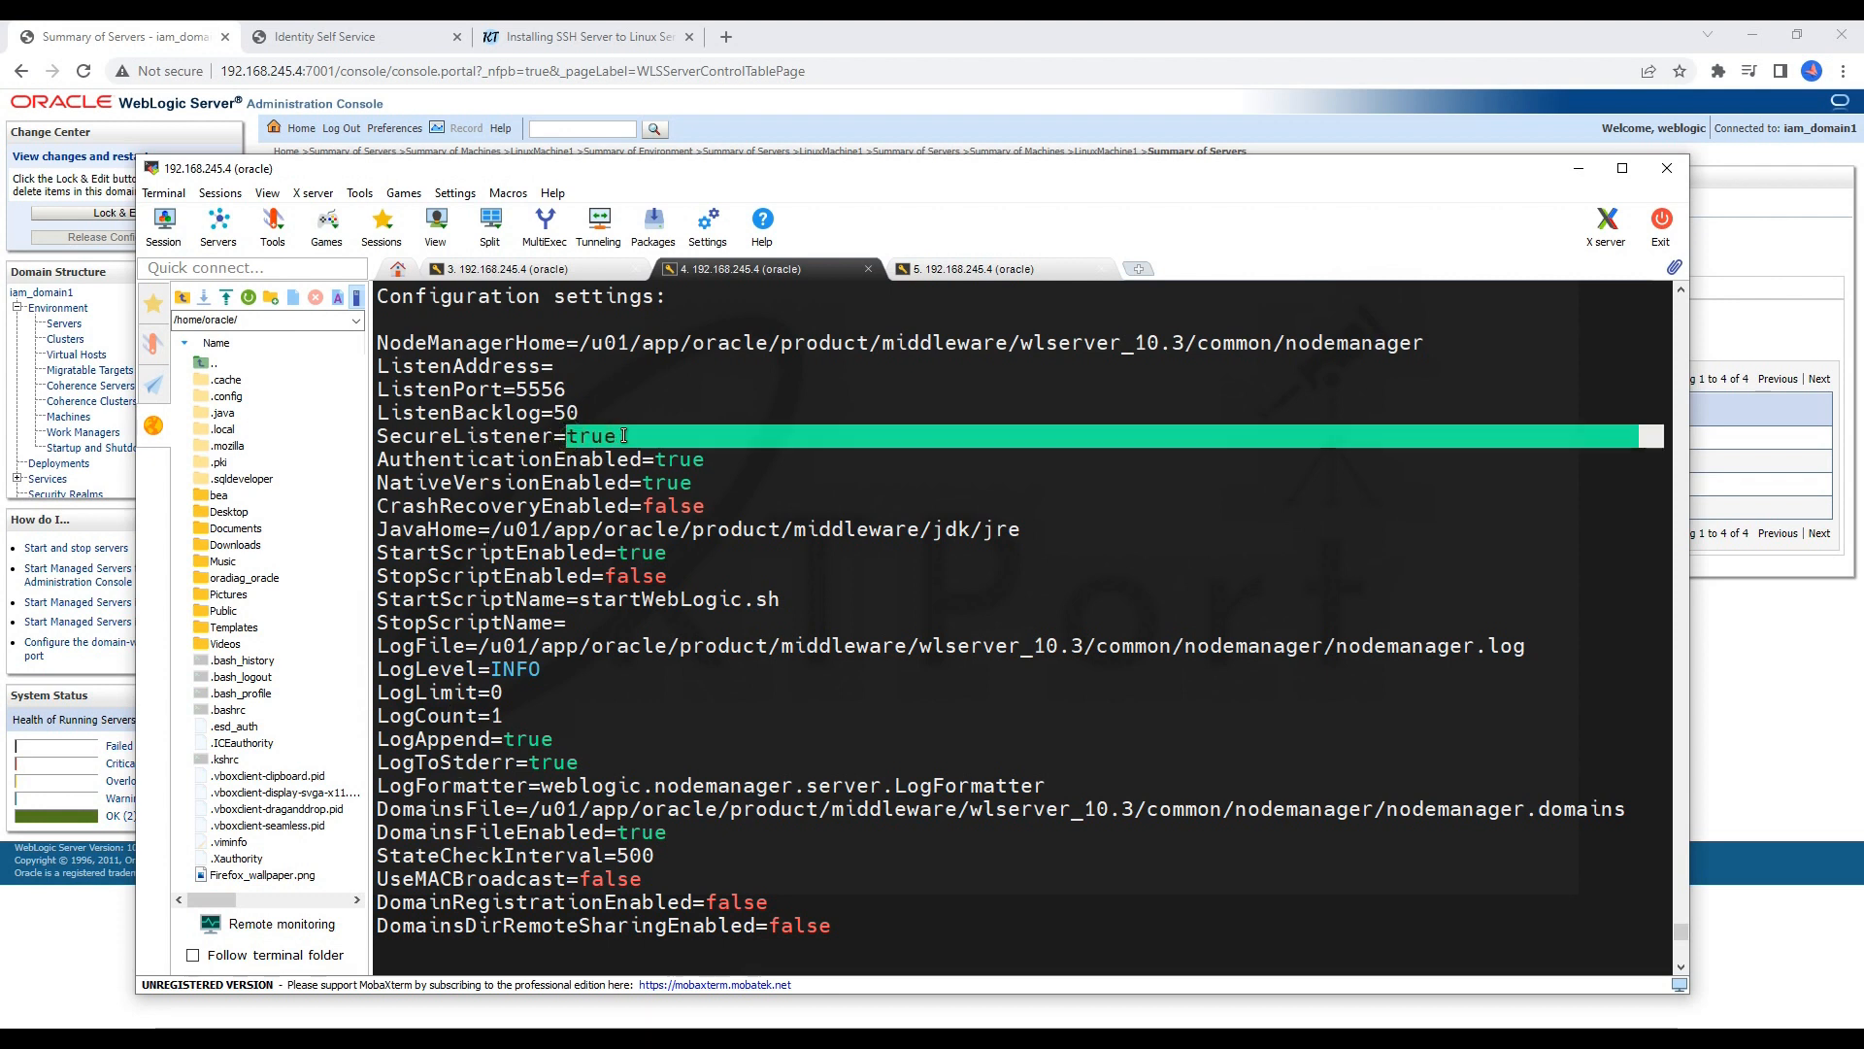
Step: Try to start soa_server1 from the WebLogic console, highlight the returned message, and switch back to MobaXterm
left_click(66, 28)
left_click(299, 532)
left_click_drag(735, 212, 586, 212)
key("alt+Tab")
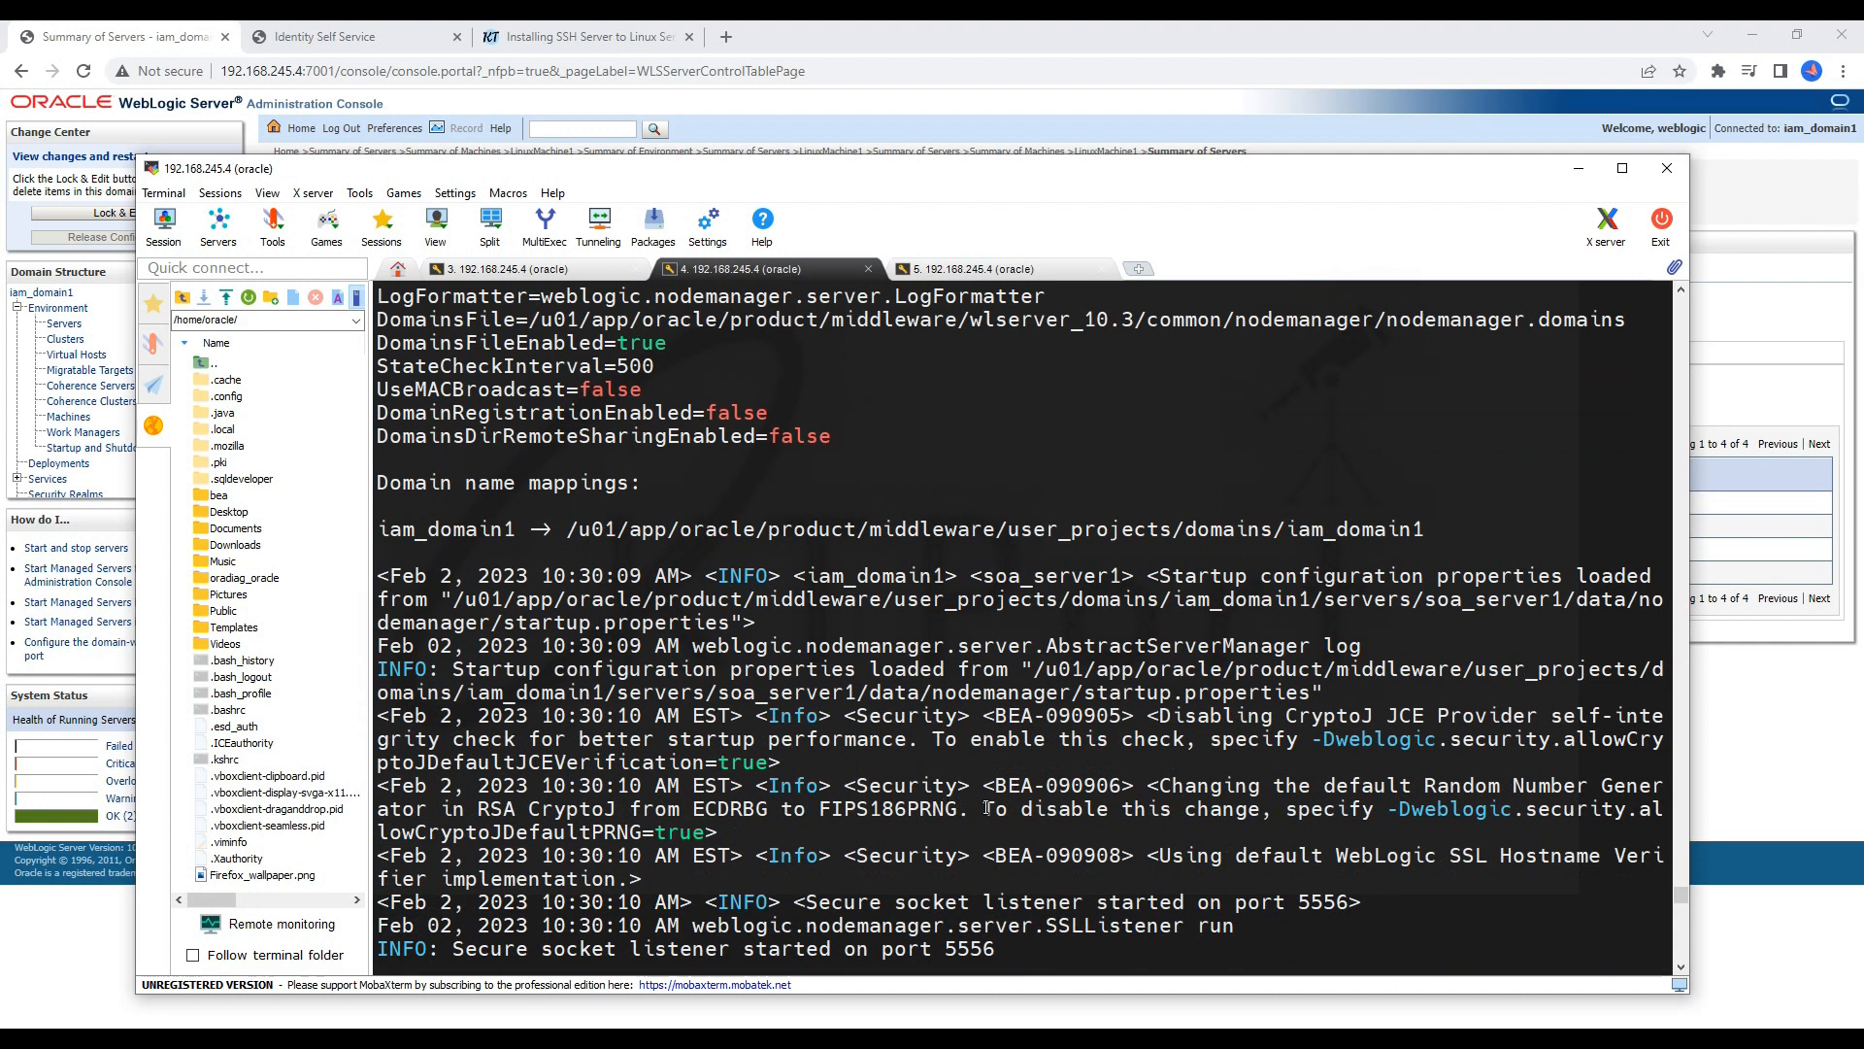
Step: Examine the Node Manager output logged for the start attempt by highlighting the SSL handshake warning
left_click_drag(1065, 486, 1302, 506)
left_click_drag(844, 552, 378, 473)
left_click(1044, 532)
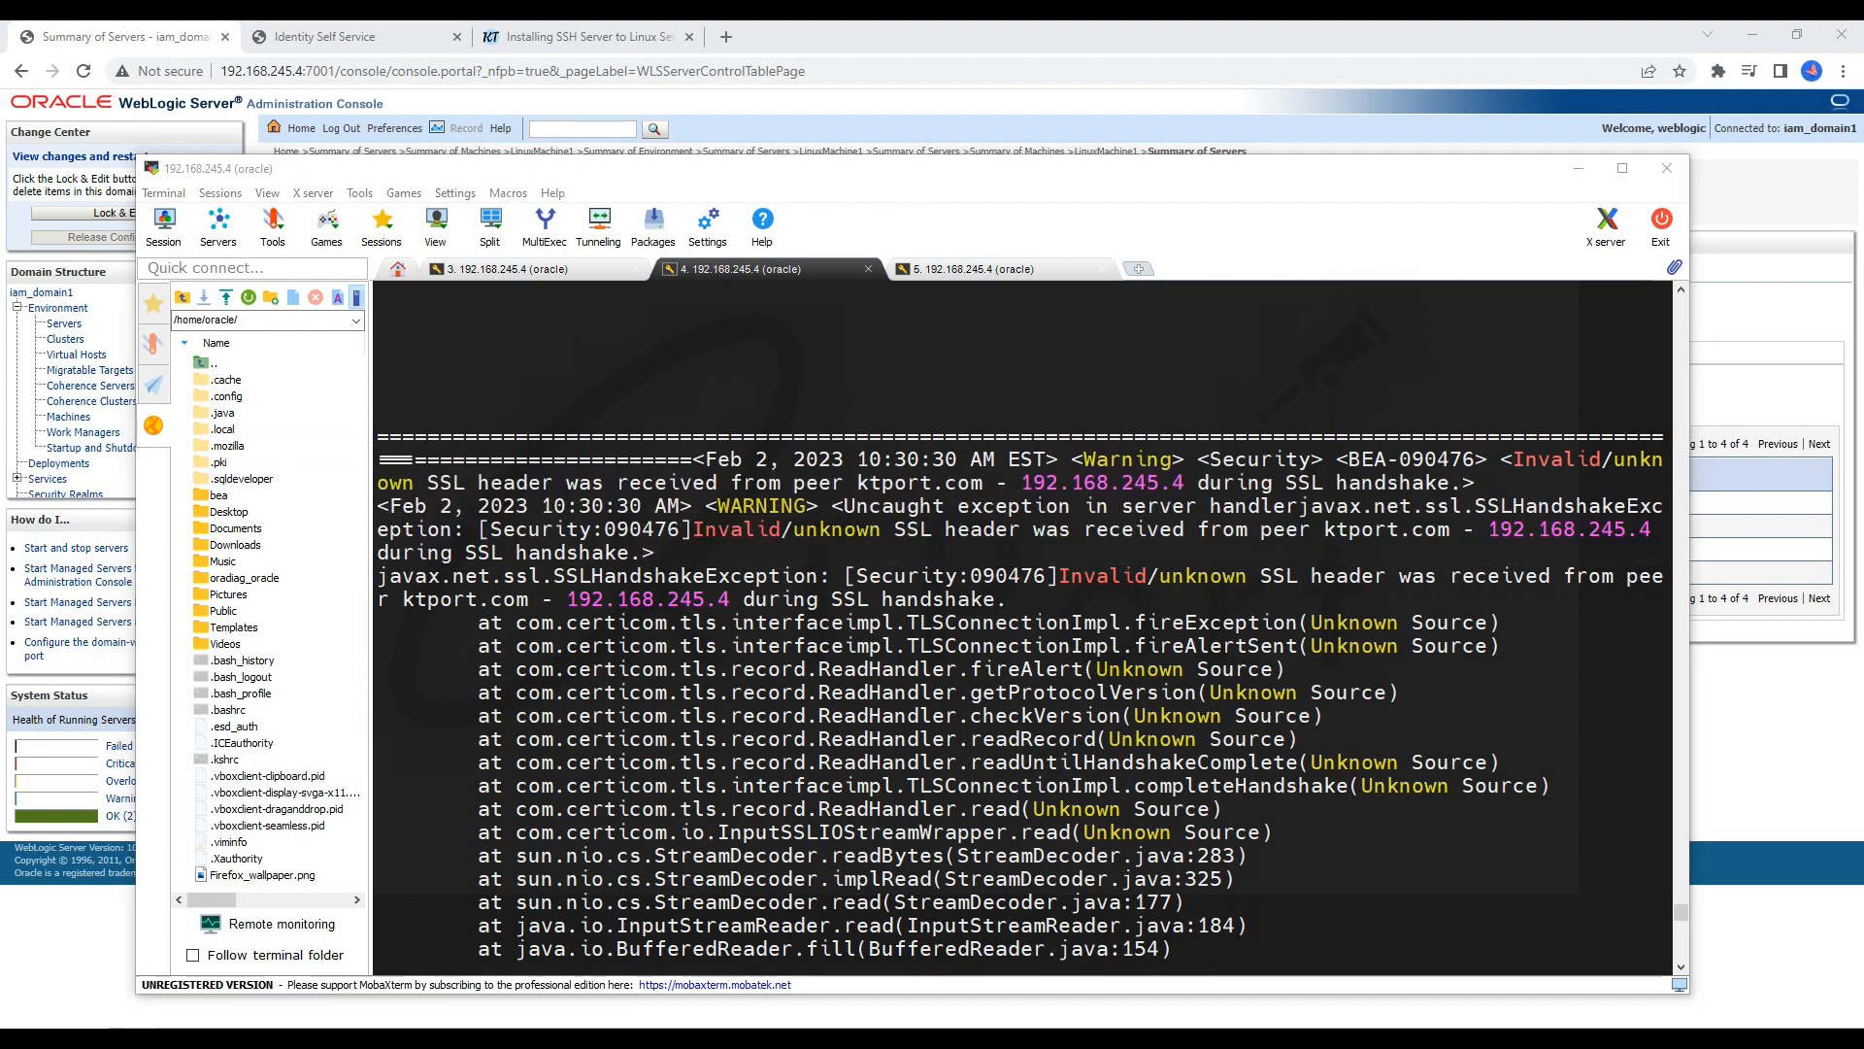
Step: Set SecureListener to false in nodemanager.properties in the WinSCP editor, save the file and close the editor
left_click(709, 956)
left_click_drag(1645, 167, 1321, 223)
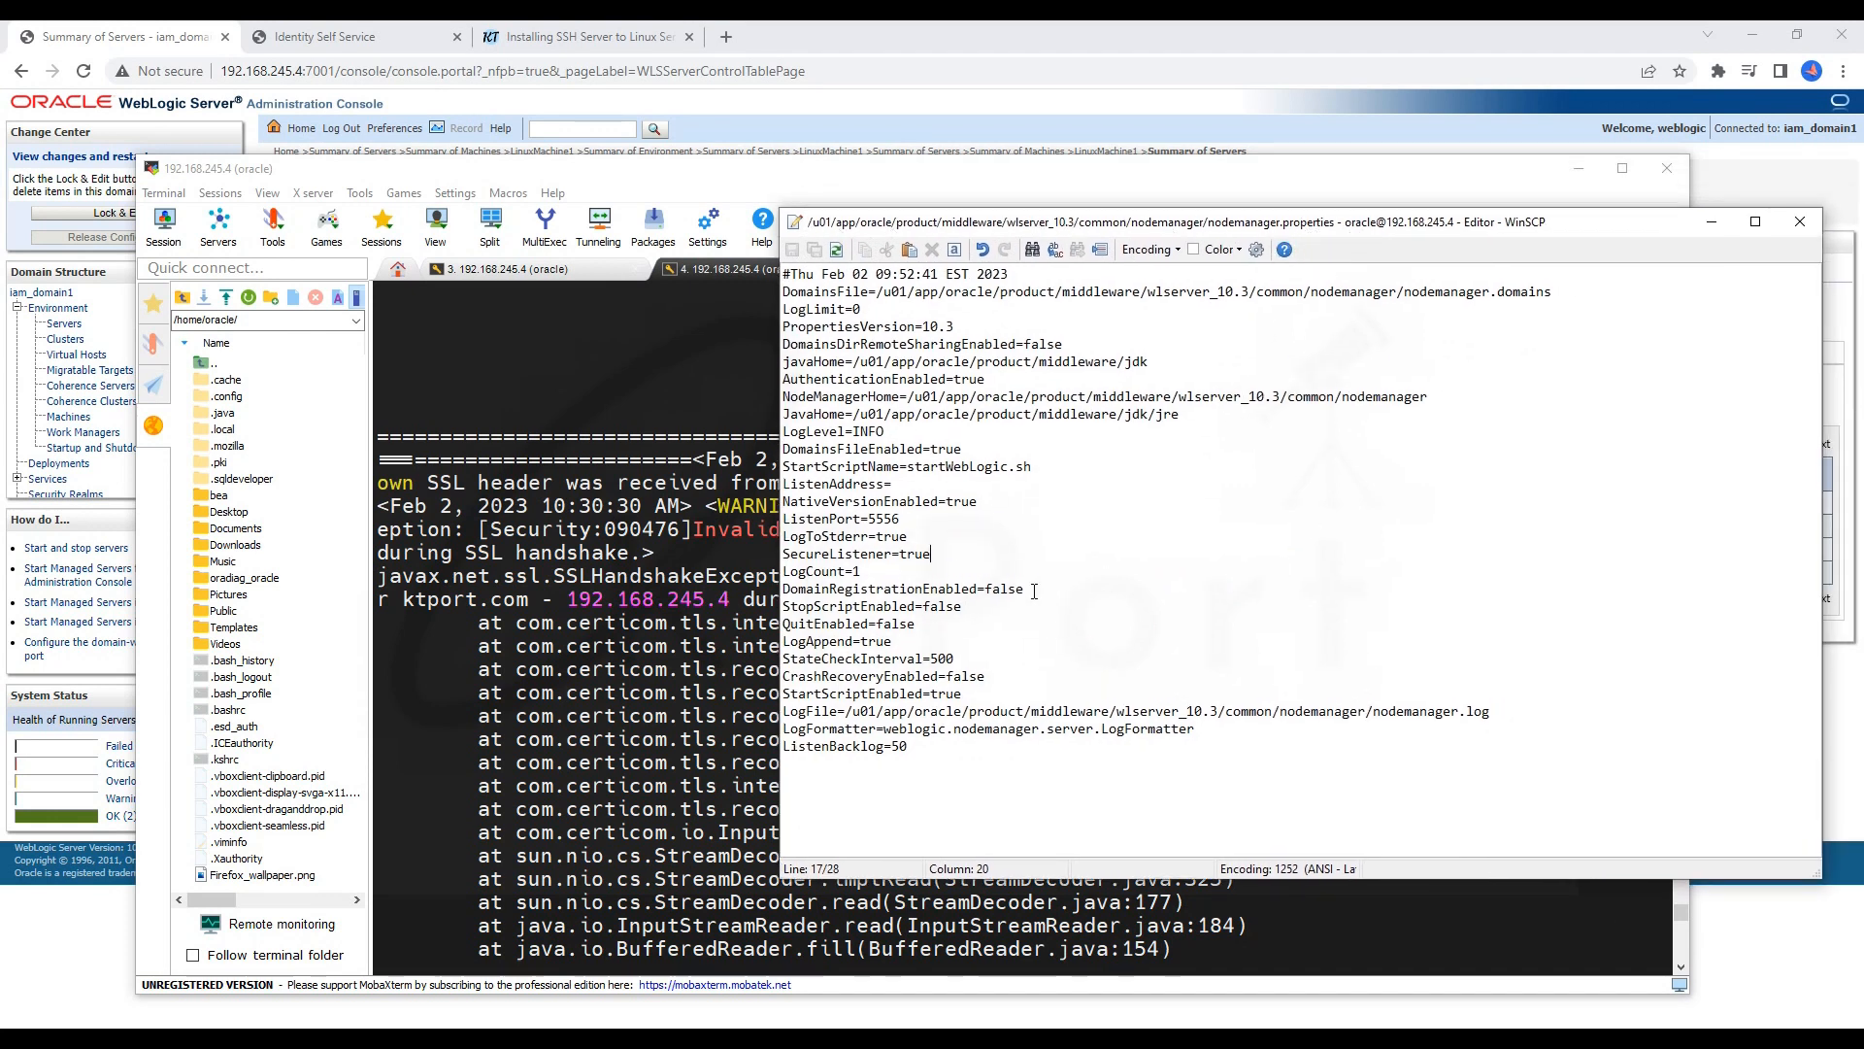
double_click(913, 553)
type("fals")
left_click(816, 251)
left_click(1800, 222)
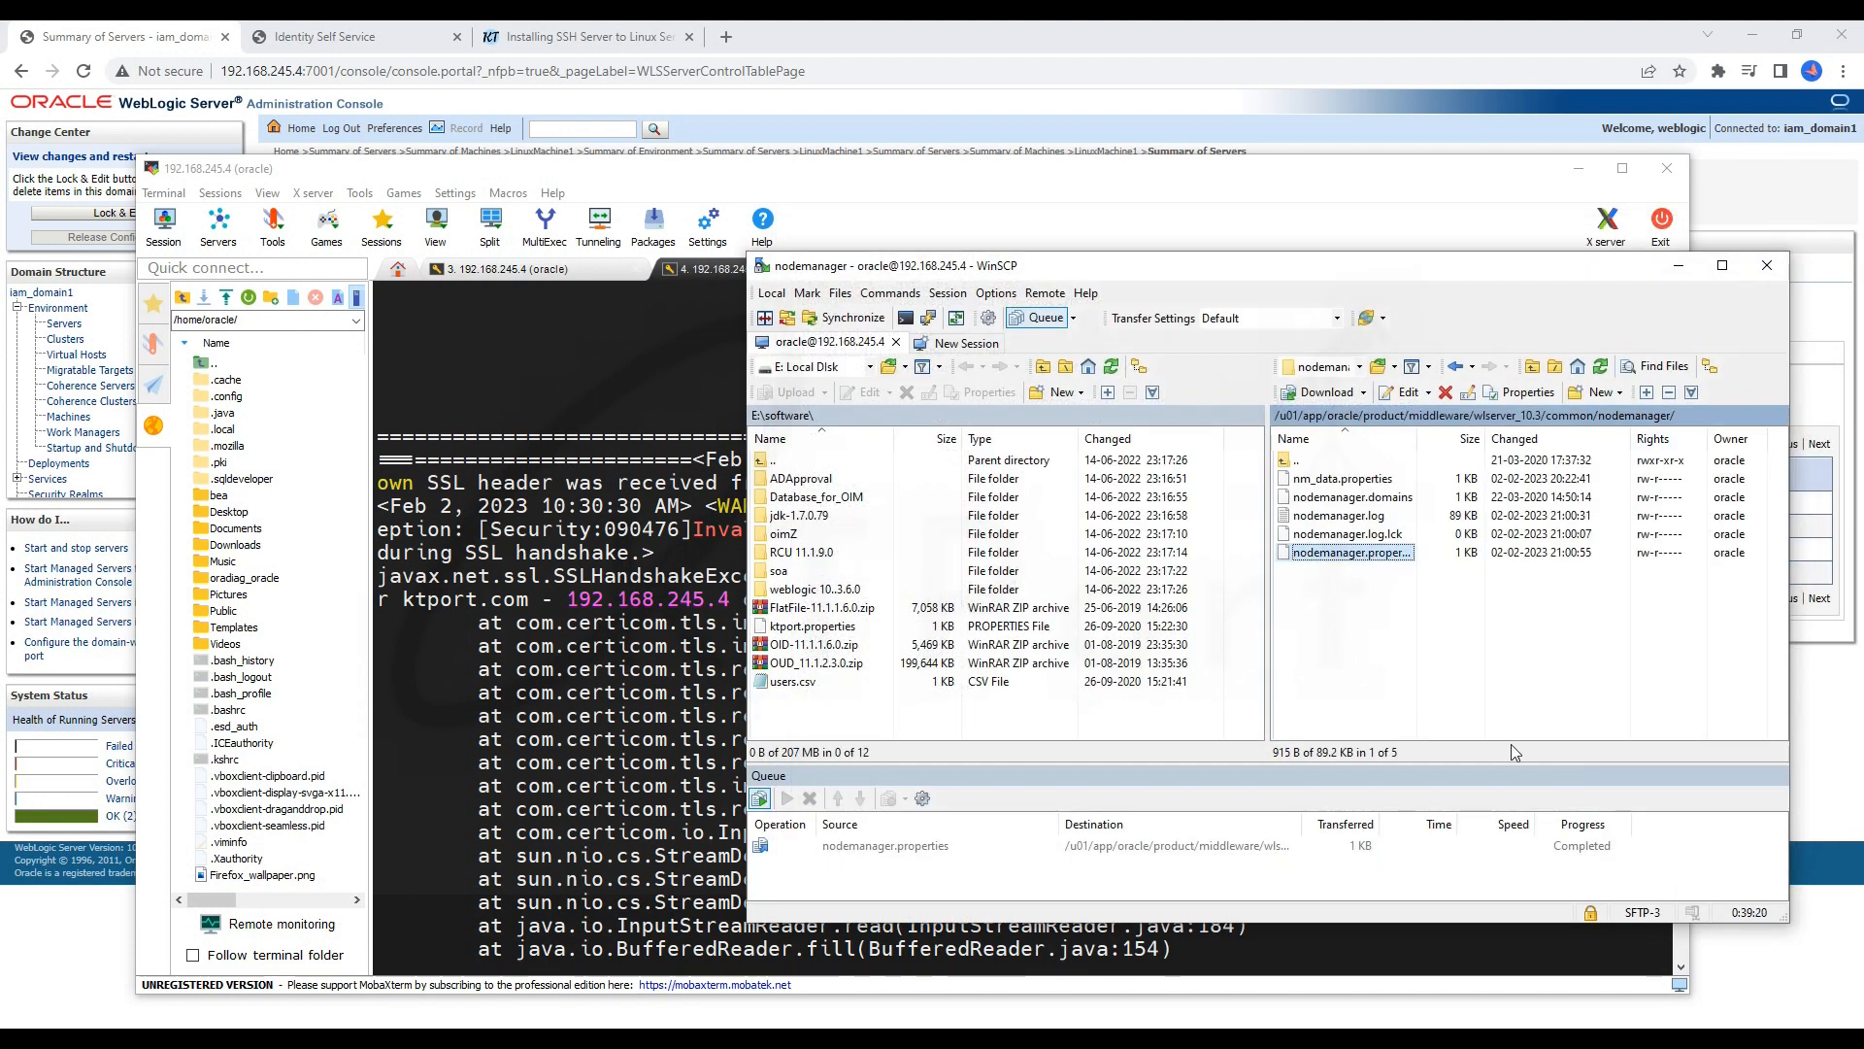
Step: Switch to MobaXterm session 4, stop the running Node Manager and rerun ./startNodeManager.sh
left_click(583, 763)
key("ctrl+c")
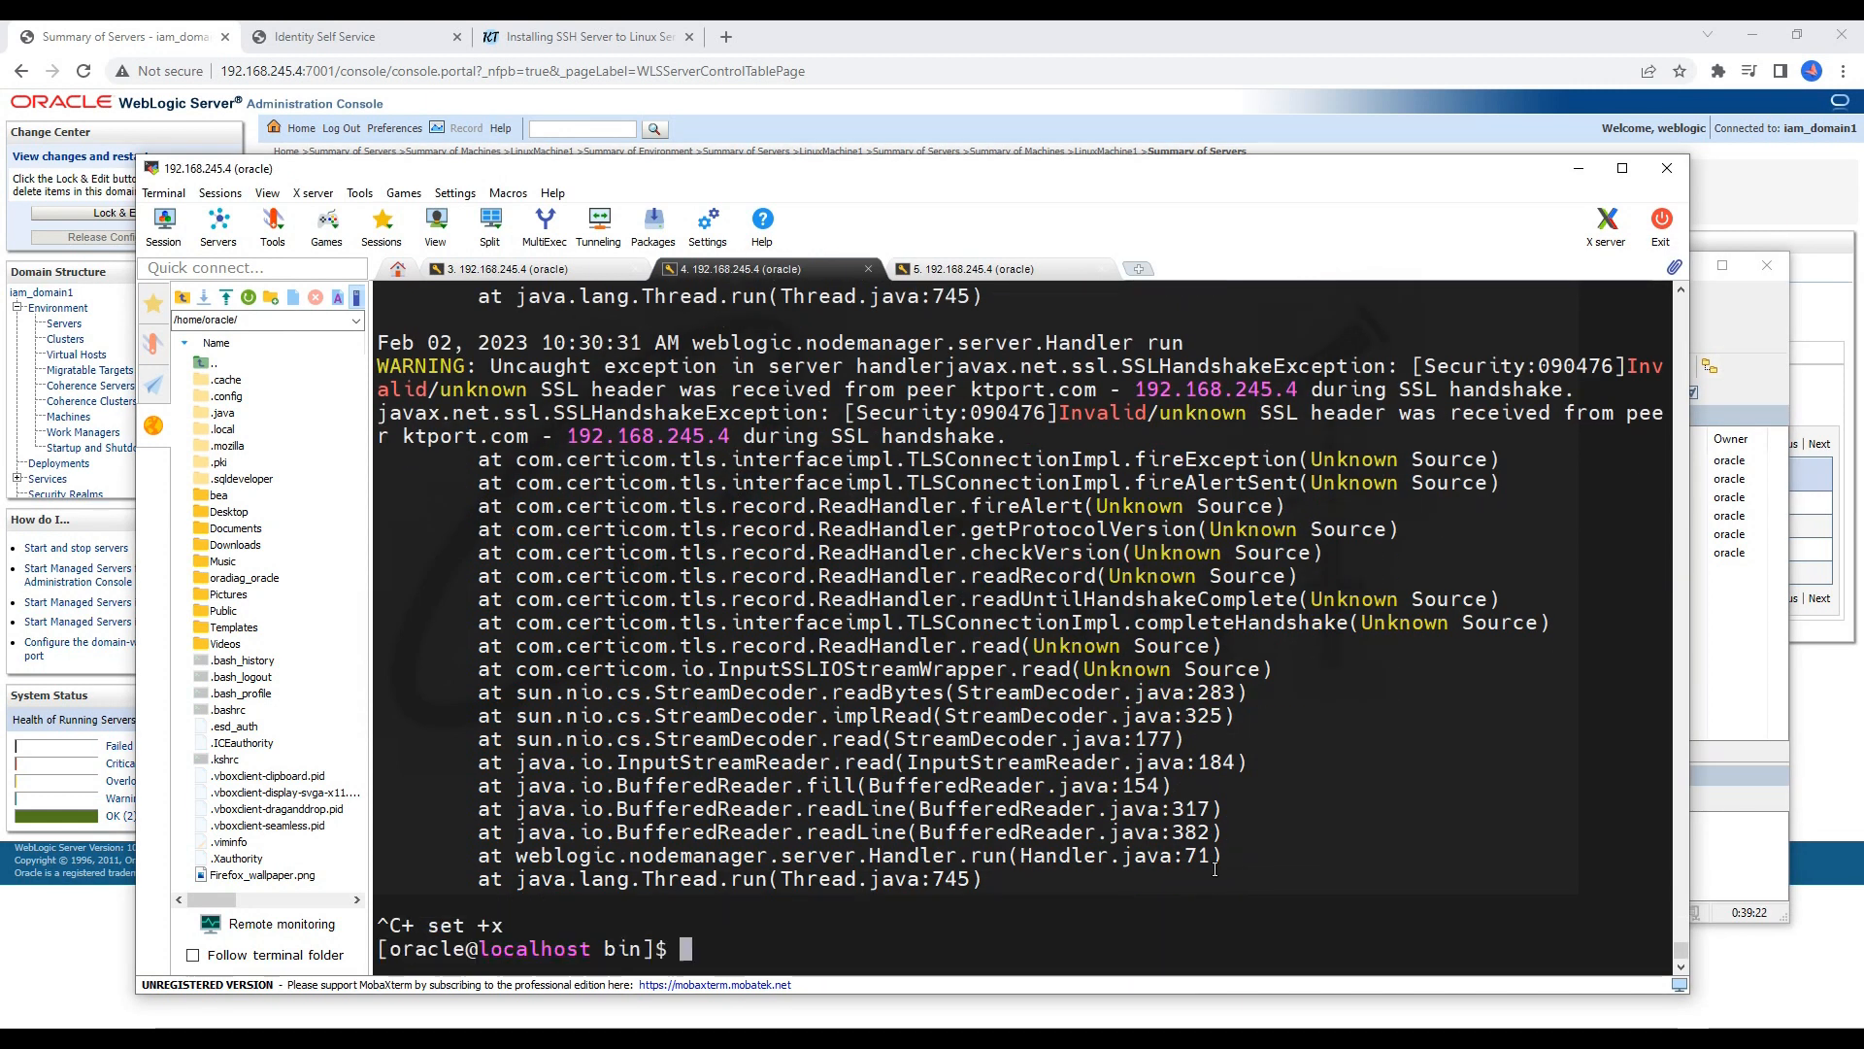
key("Up")
key("Return")
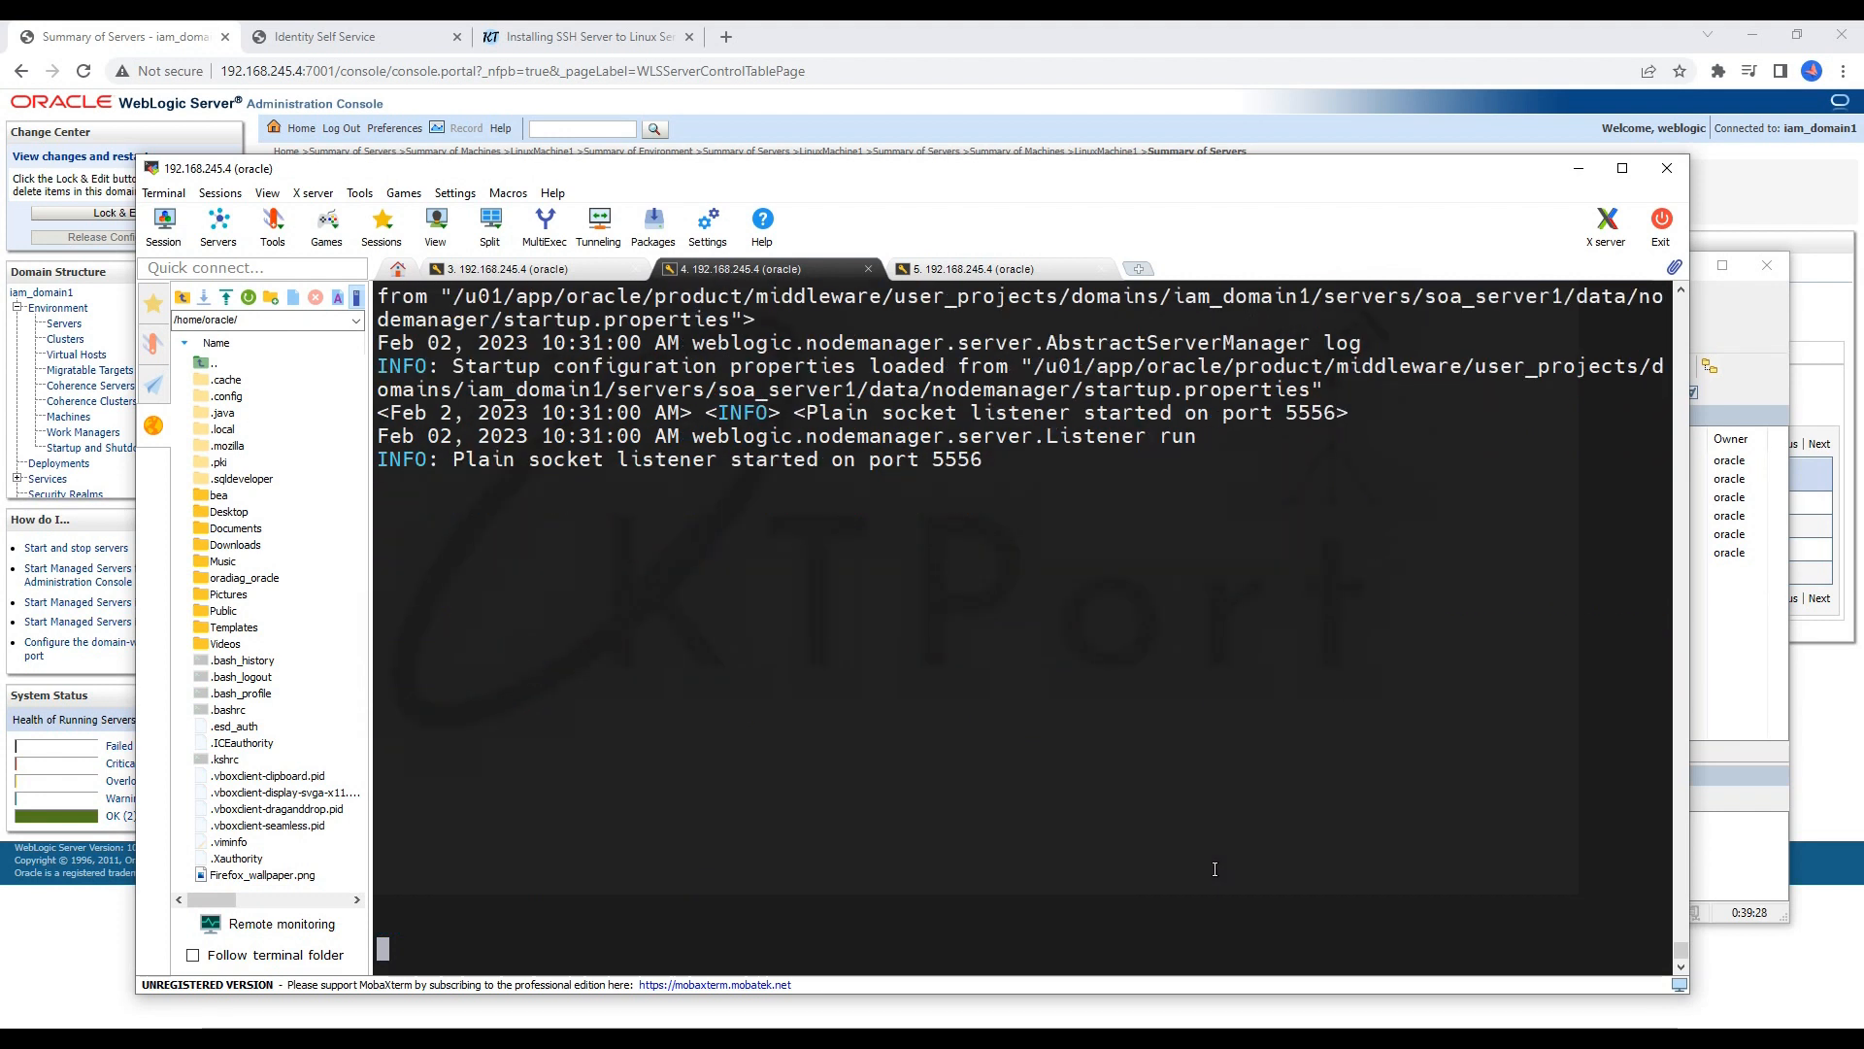
Step: Mark the end of the new startup output with a line of equals signs followed by blank lines
type("===========================")
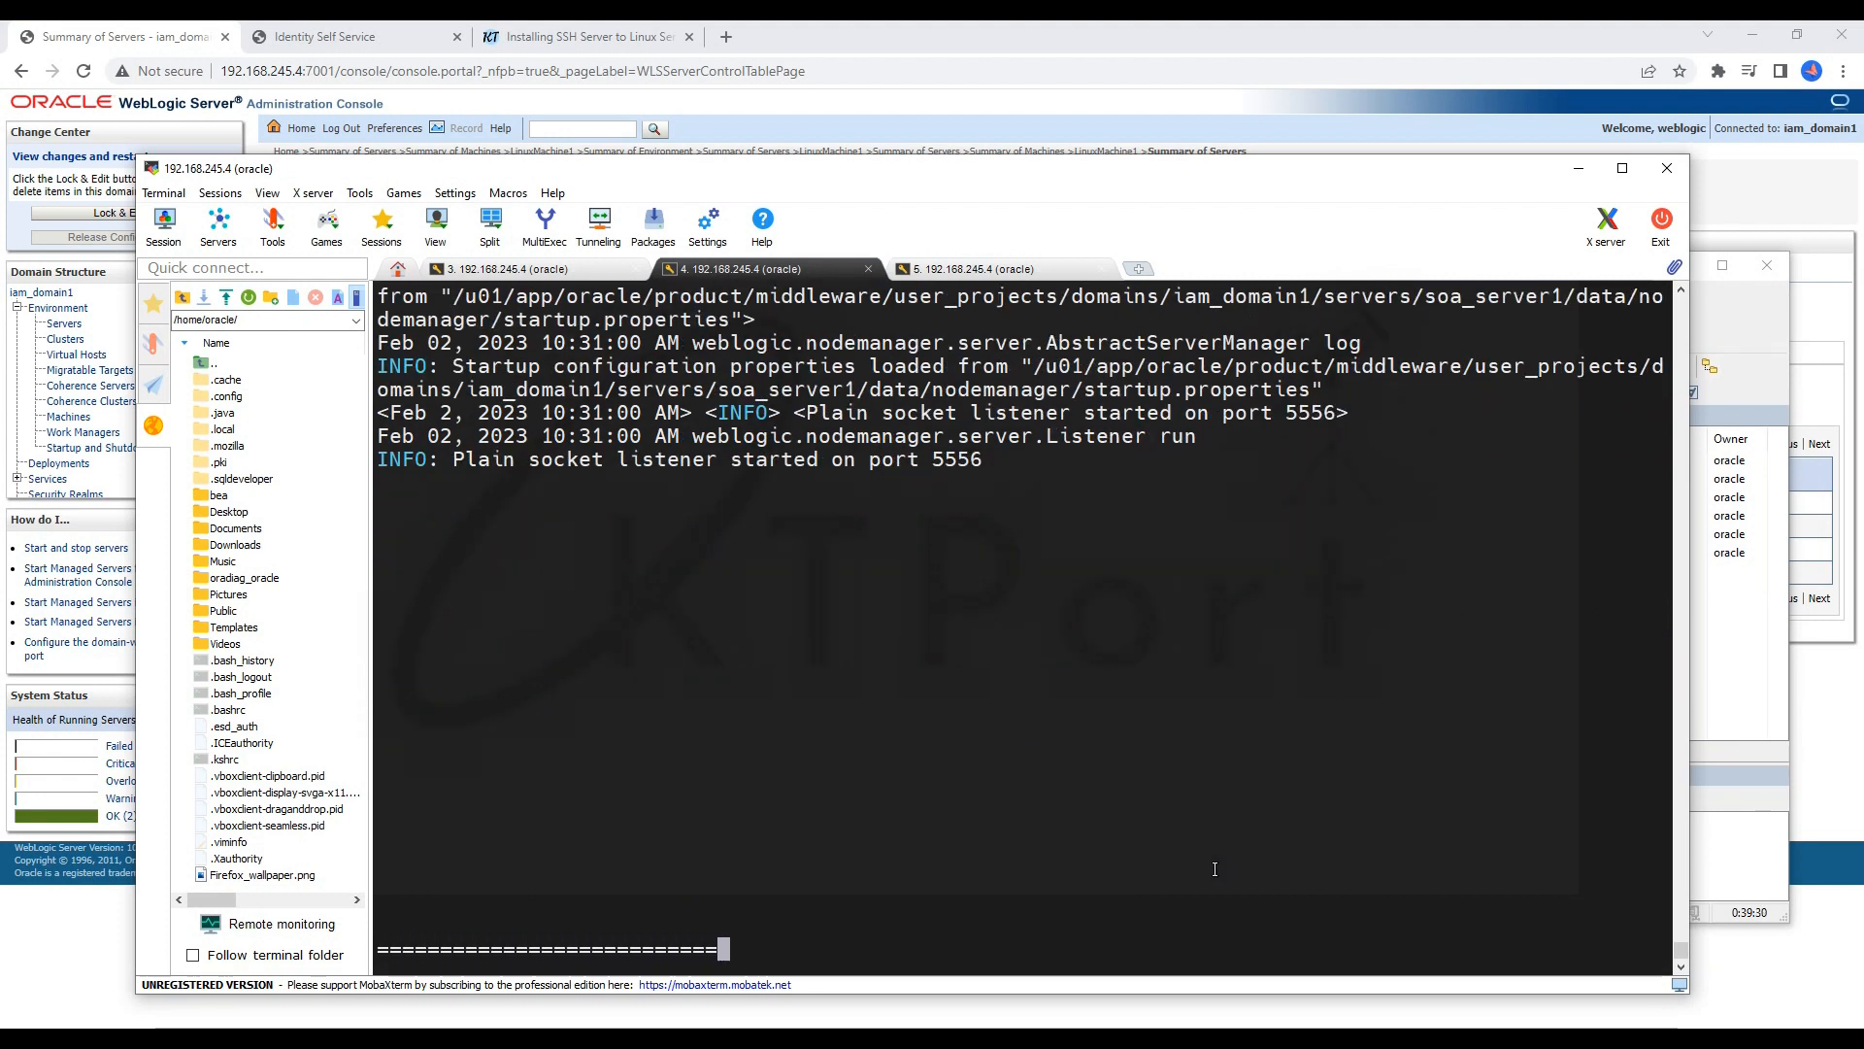
type("========================================")
key("Return")
key("Return")
key("Return")
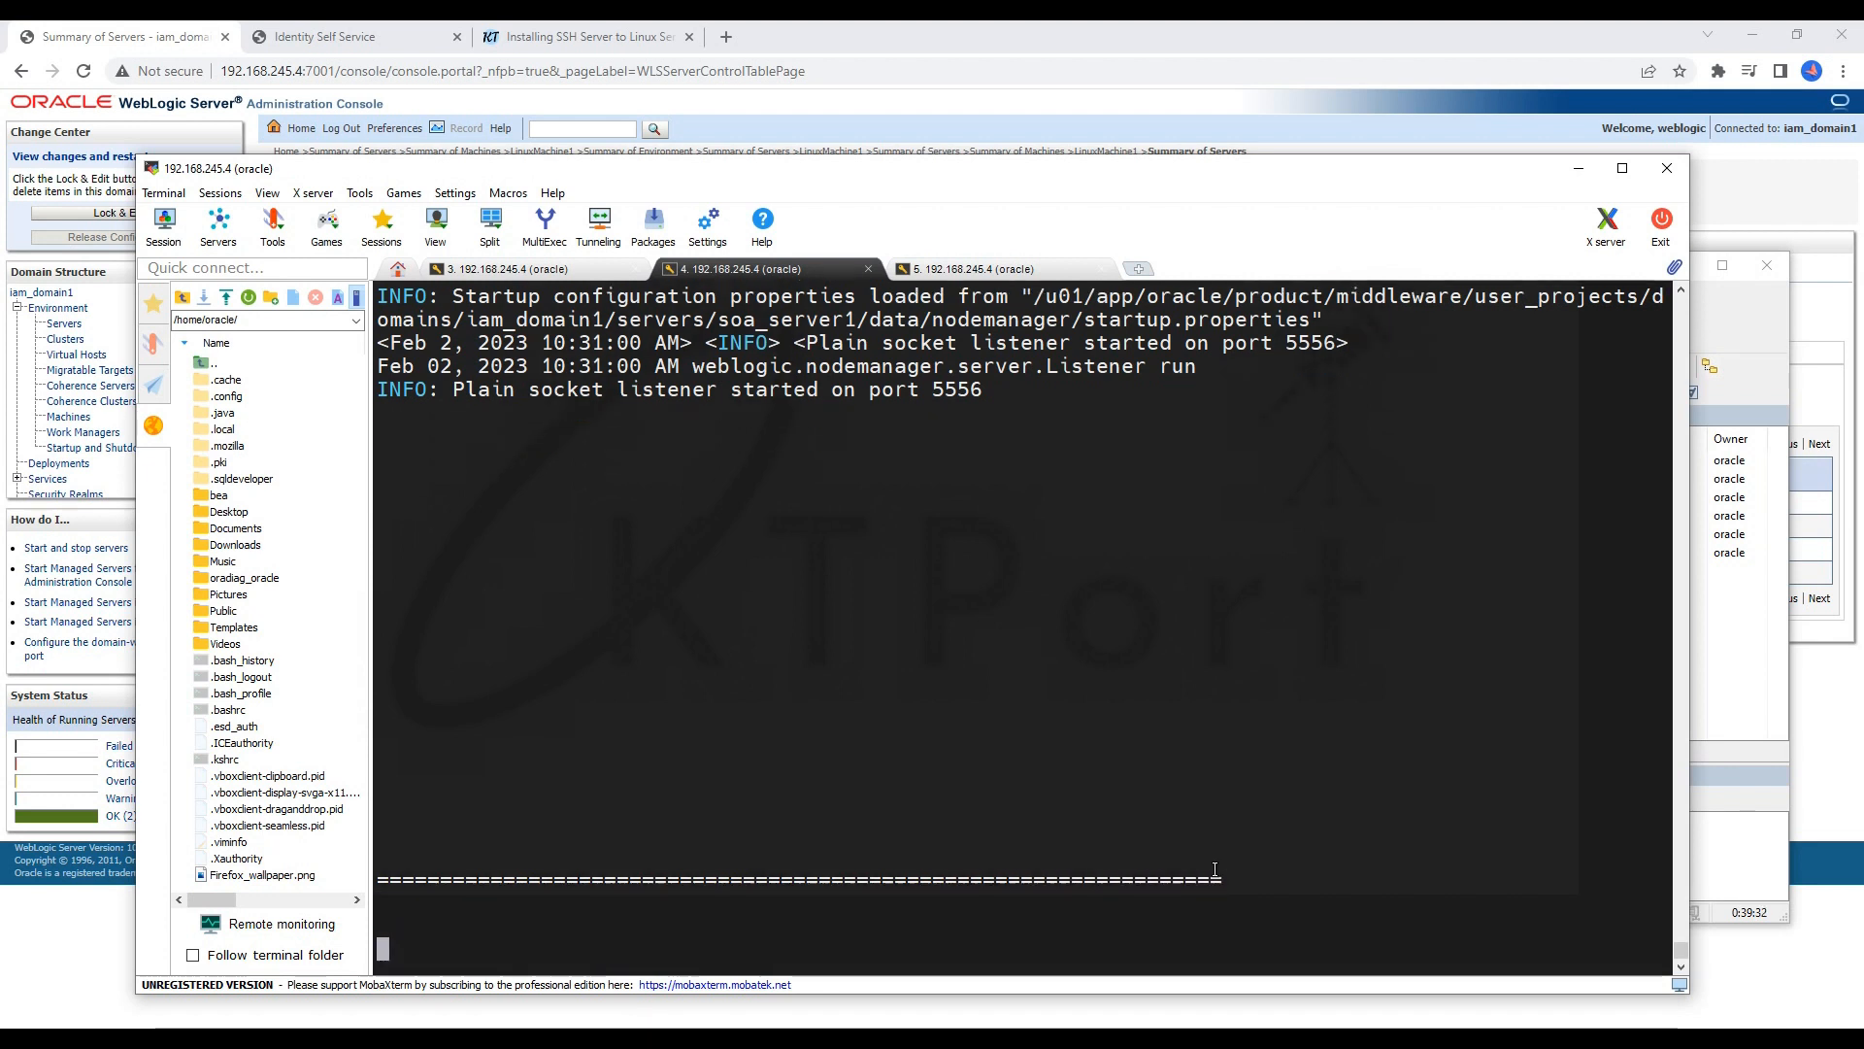
Step: Select soa_server1 in the WebLogic console, start it with confirmation, and bring the MobaXterm terminal back up
left_click(177, 29)
left_click(292, 573)
left_click(299, 597)
left_click(282, 316)
key("alt+Tab")
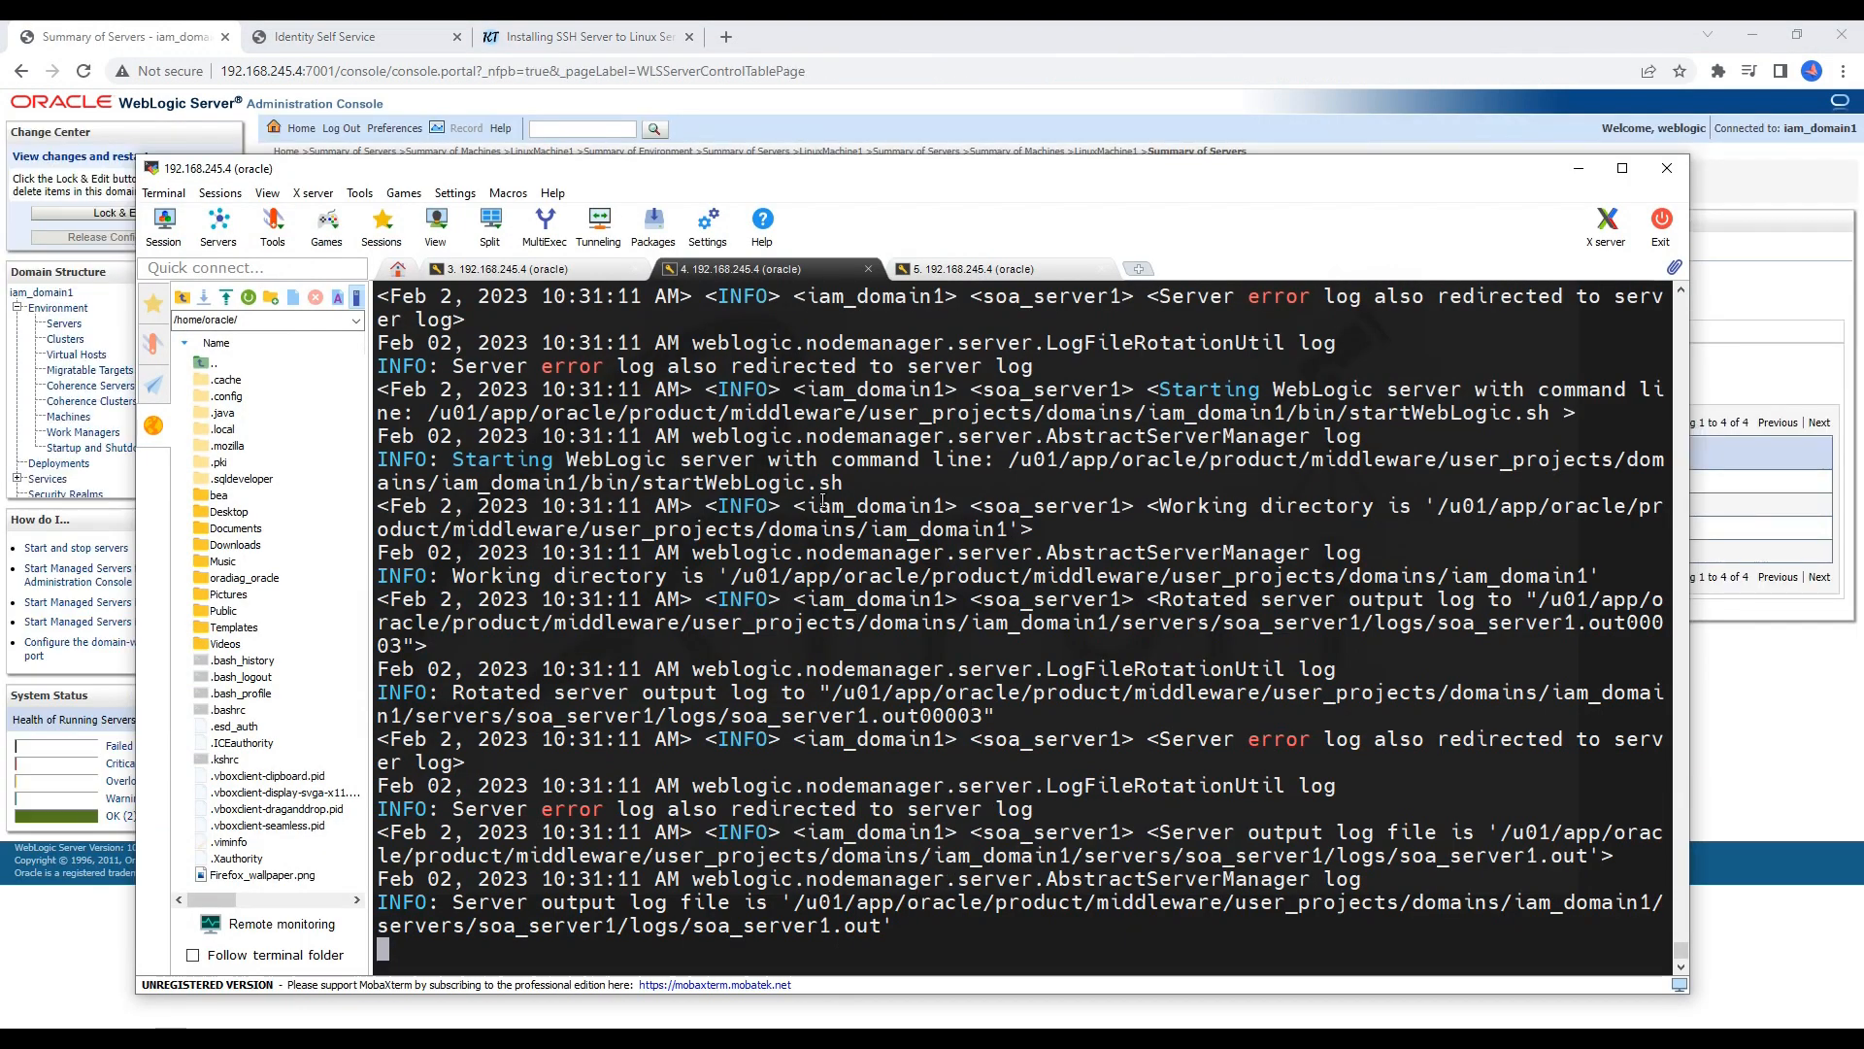
Step: Move the MobaXterm window aside, review the soa_server1 startup entries below the separator, and return to the console
left_click_drag(822, 170, 1369, 174)
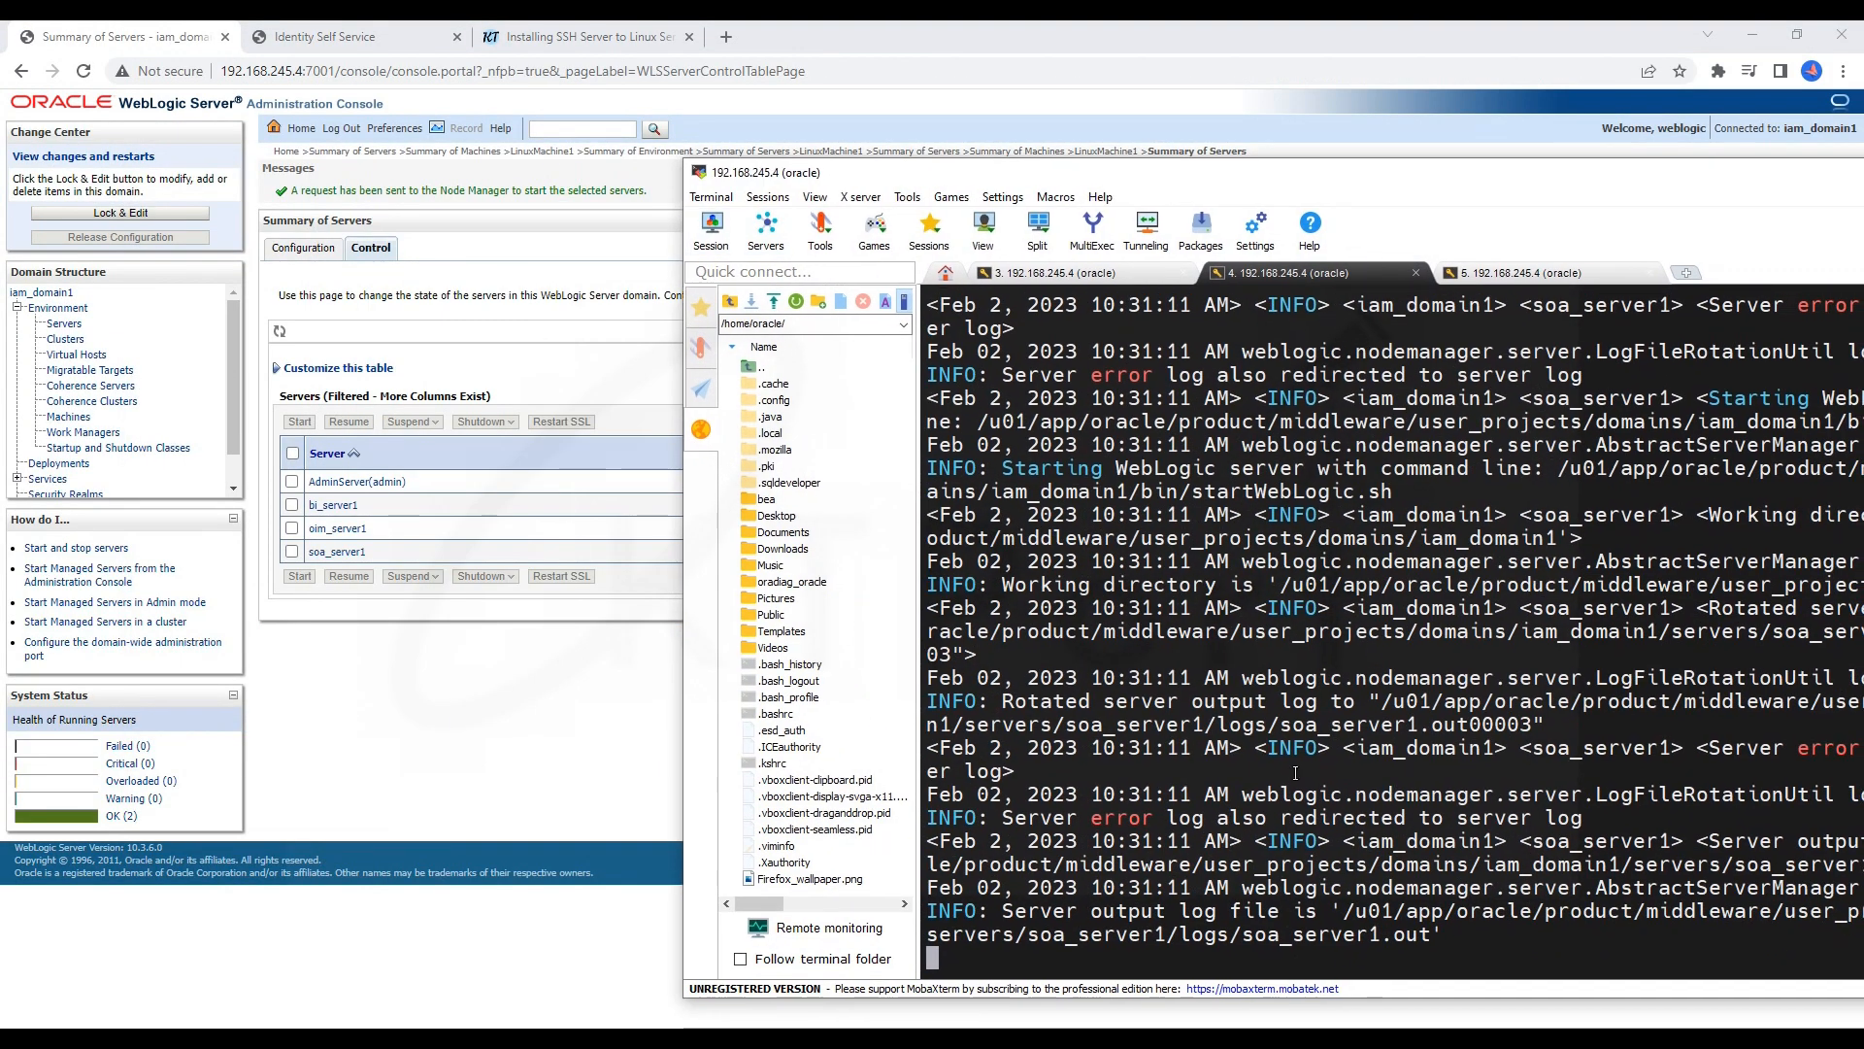
scroll(1363, 607, "up", 10)
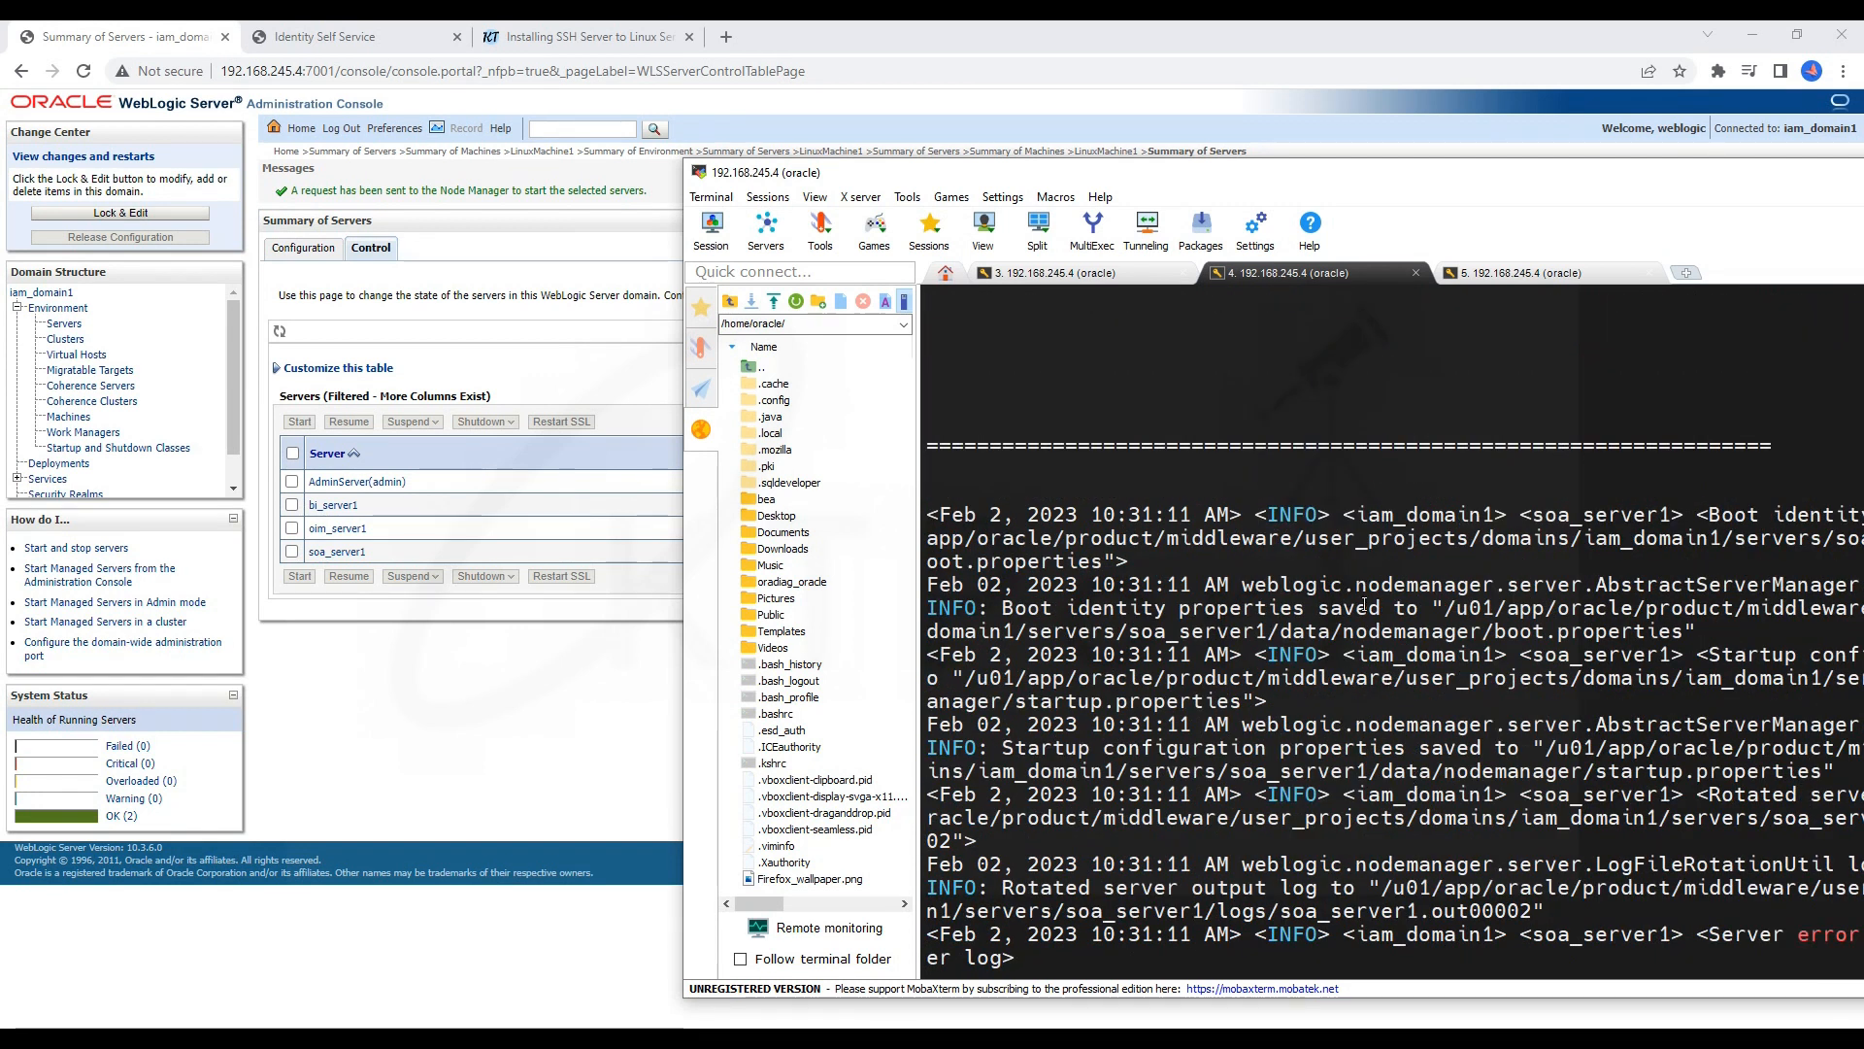
scroll(1364, 605, "up", 6)
scroll(1238, 639, "down", 7)
left_click(553, 819)
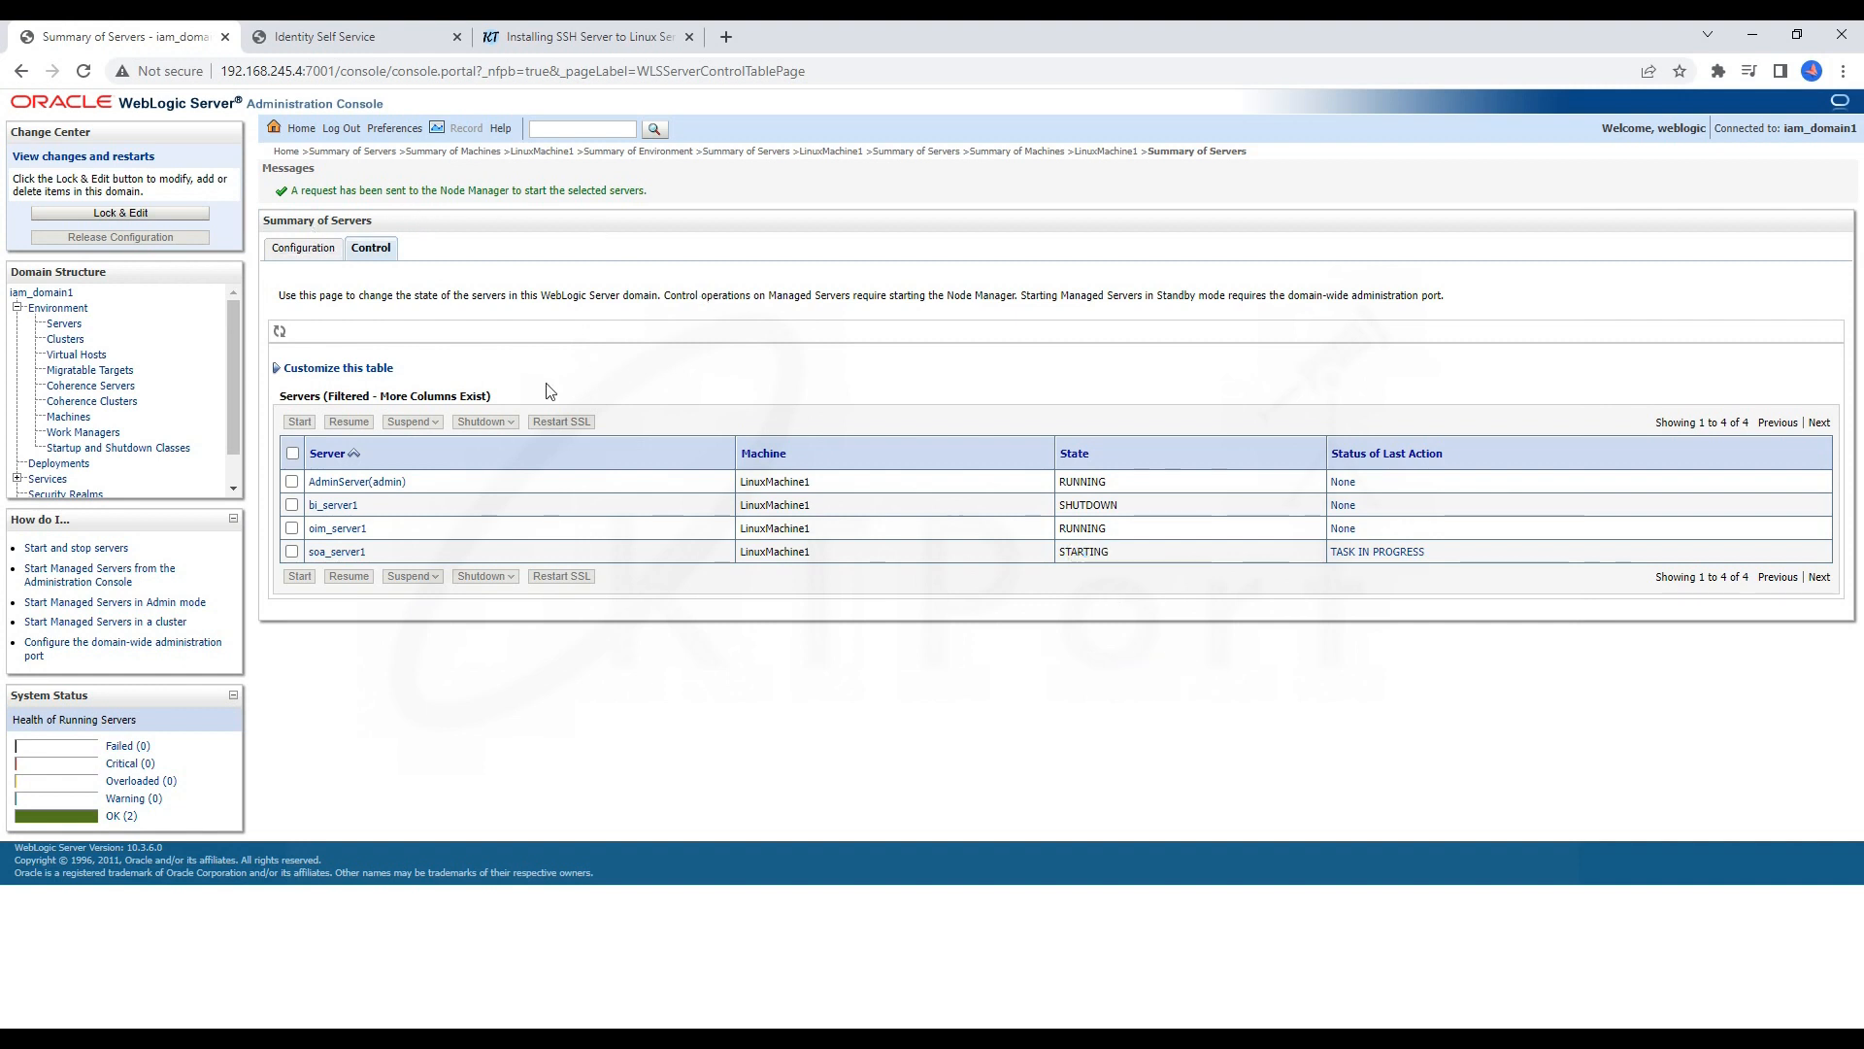
Step: Bring up the Notepad notes, enlarge the text and highlight the SecureListener=false and StartScriptEnabled=true lines
key("alt+Tab")
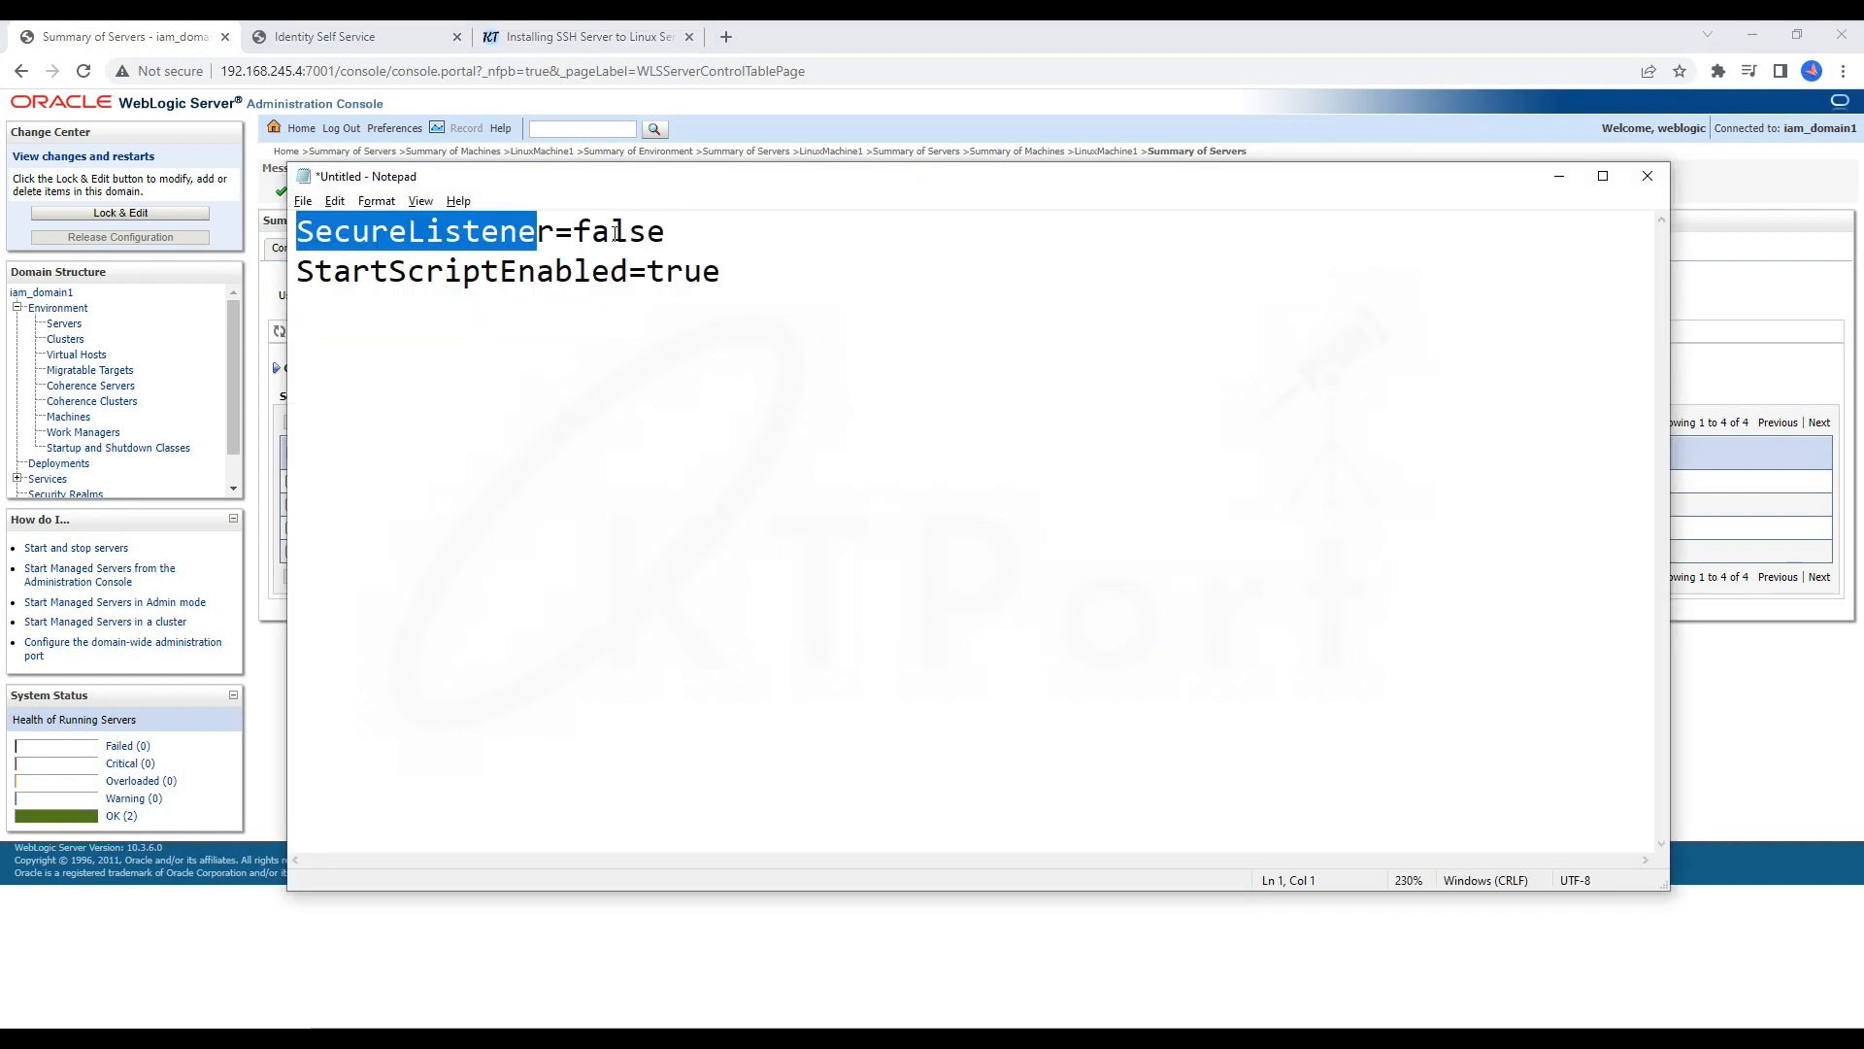
left_click_drag(719, 241, 257, 223)
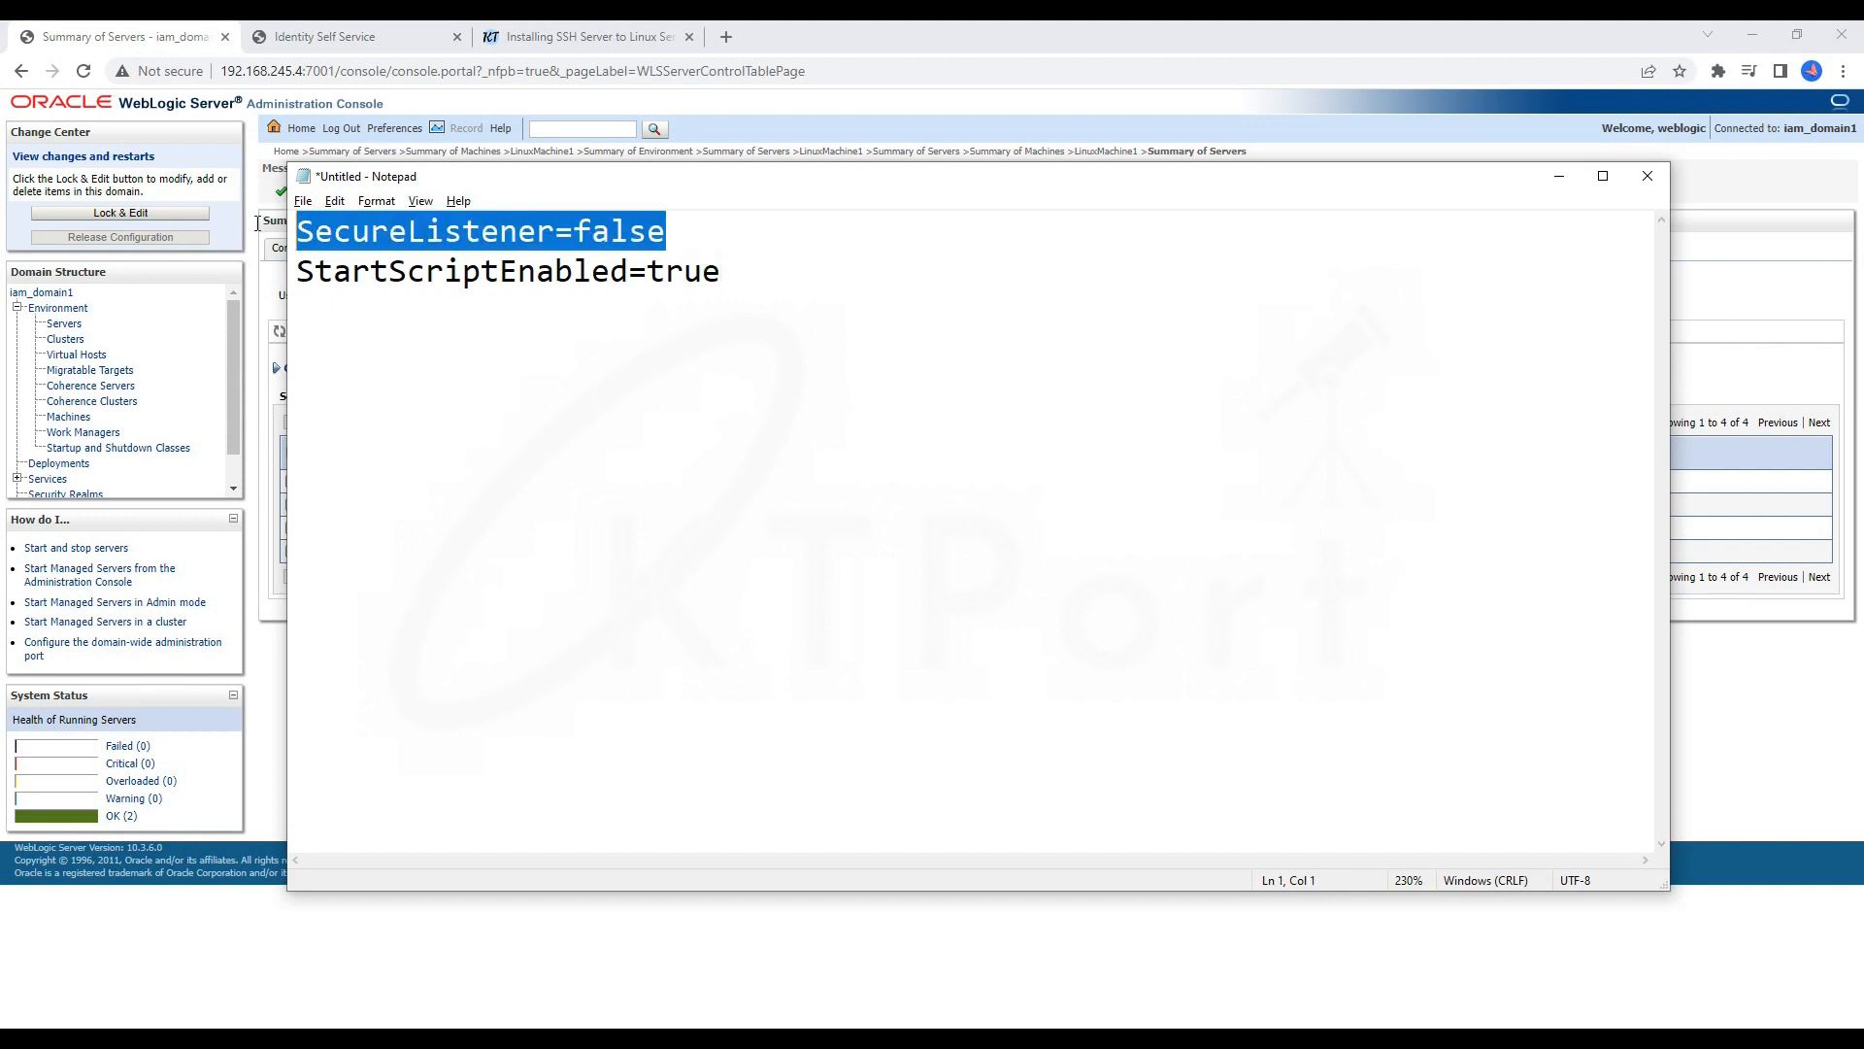
left_click_drag(761, 271, 255, 268)
left_click_drag(764, 270, 294, 276)
left_click(793, 288)
scroll(794, 288, "up", 8)
left_click_drag(894, 294, 298, 295)
left_click(879, 292)
left_click_drag(879, 292, 298, 296)
left_click_drag(835, 255, 756, 242)
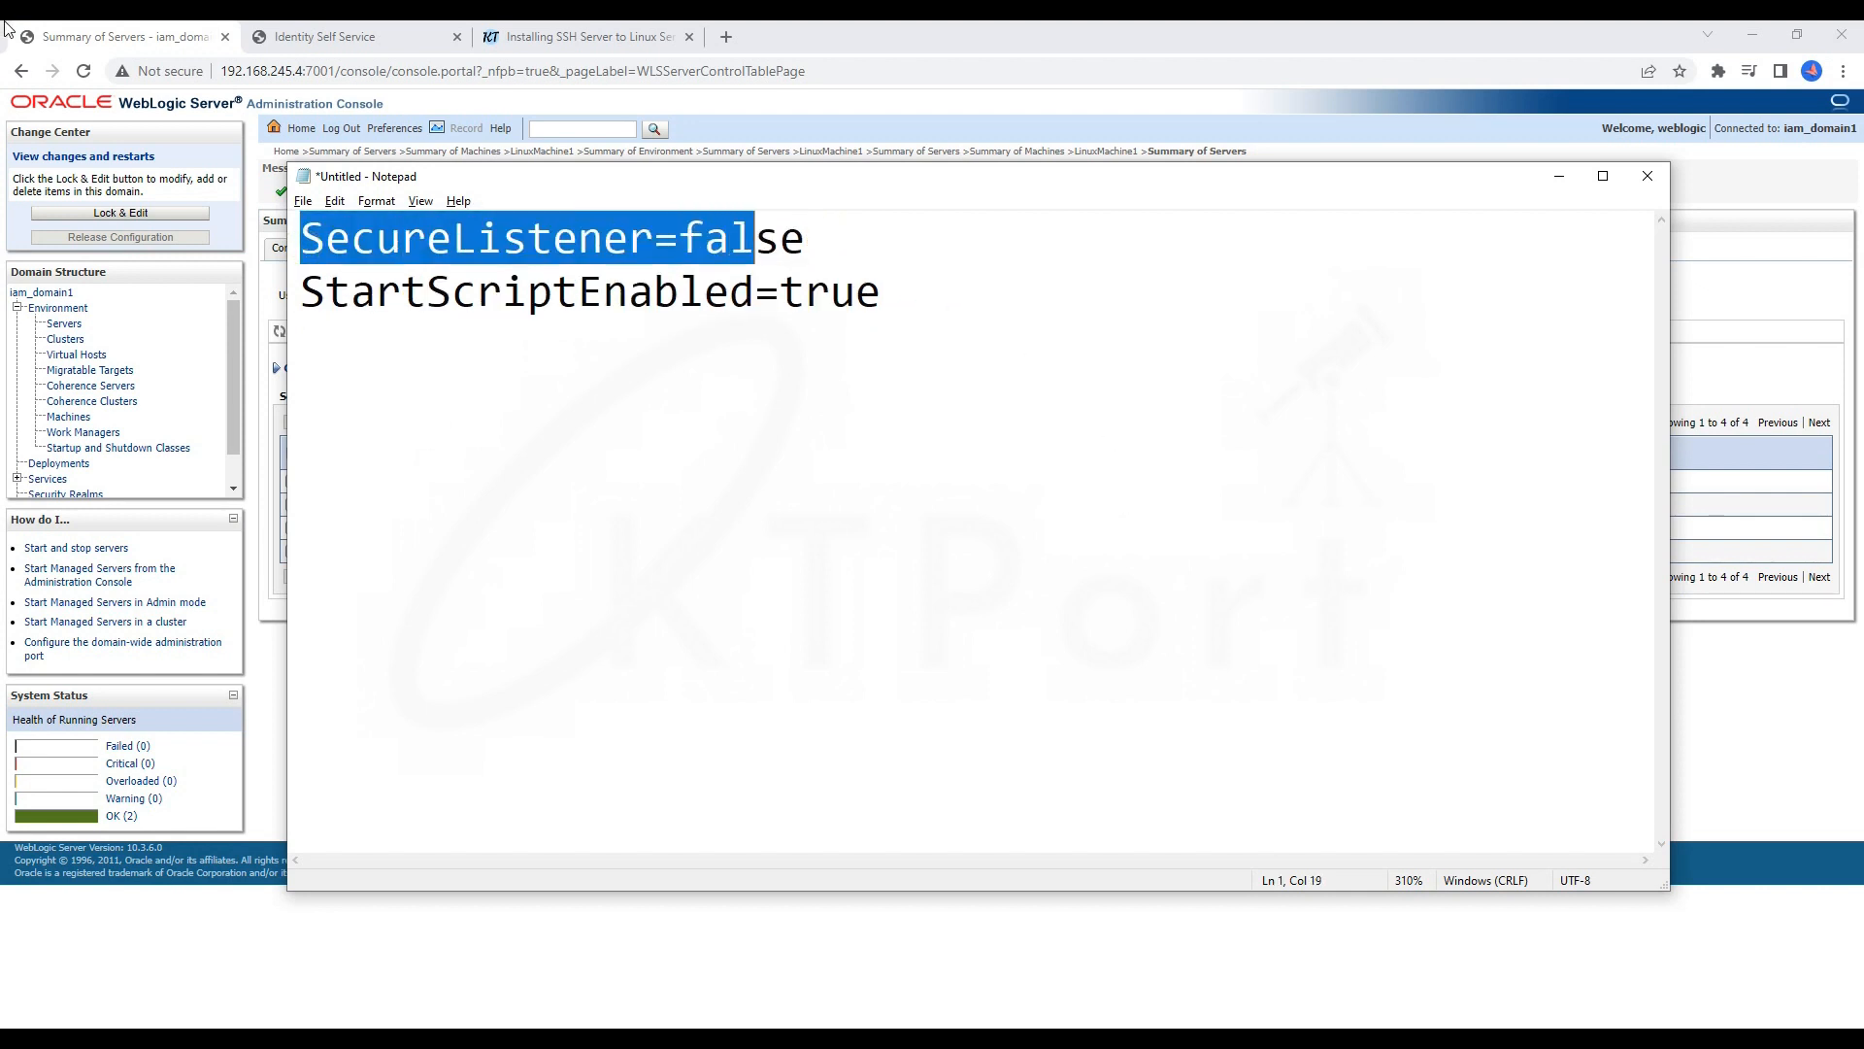
Step: Review LinuxMachine1's Node Manager settings, highlight the listen address, check the MobaXterm terminal and return to the console
left_click(18, 25)
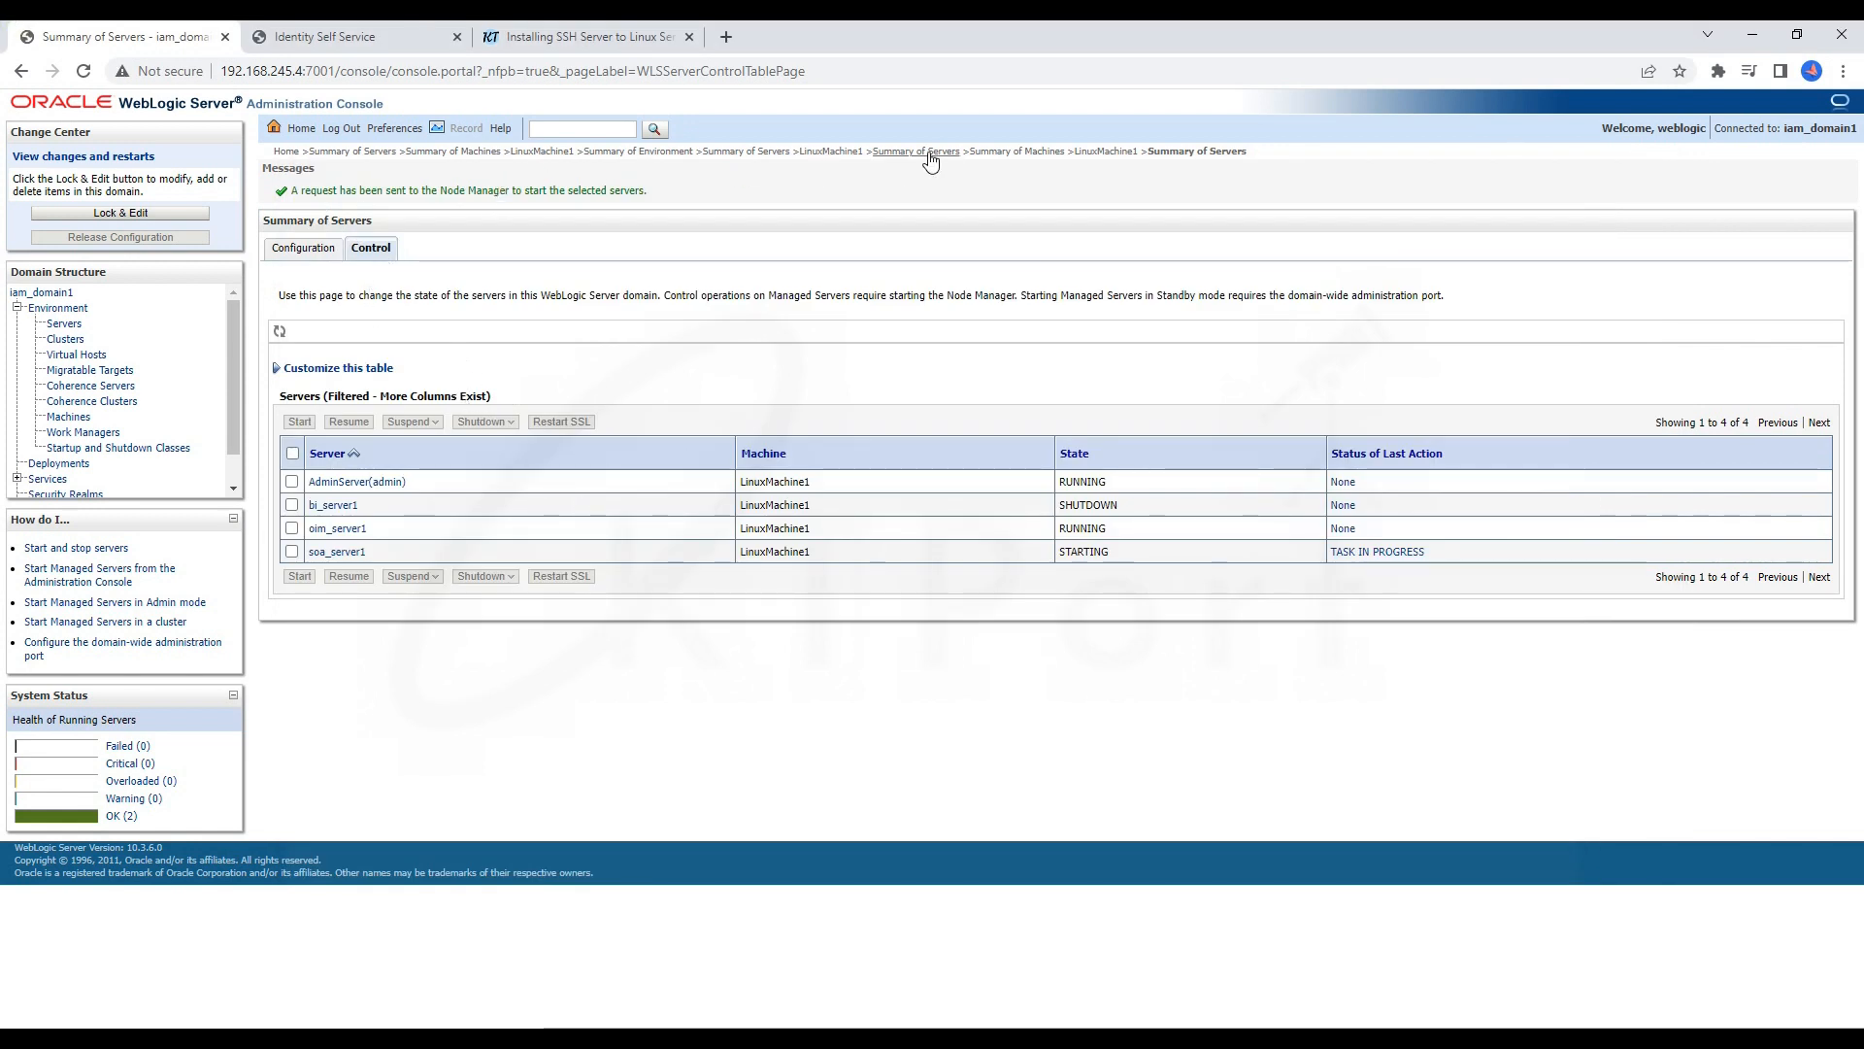
left_click(850, 151)
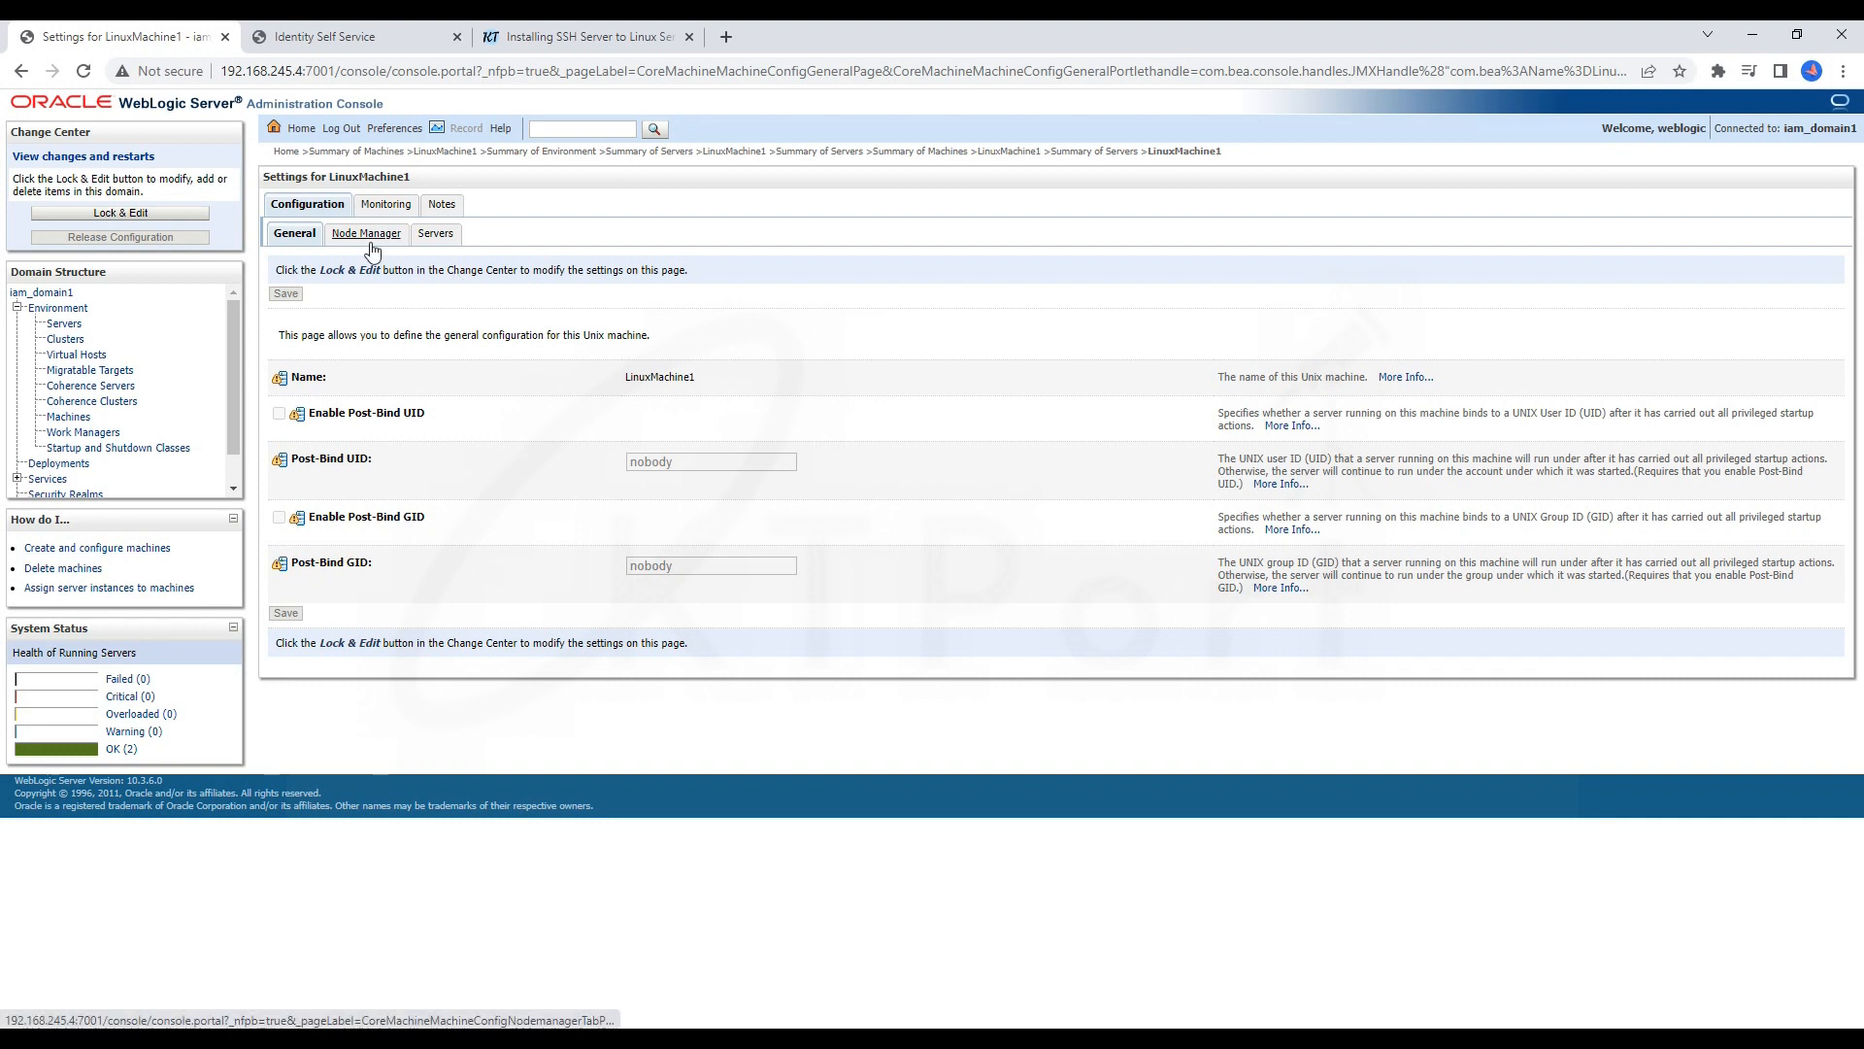
left_click(370, 235)
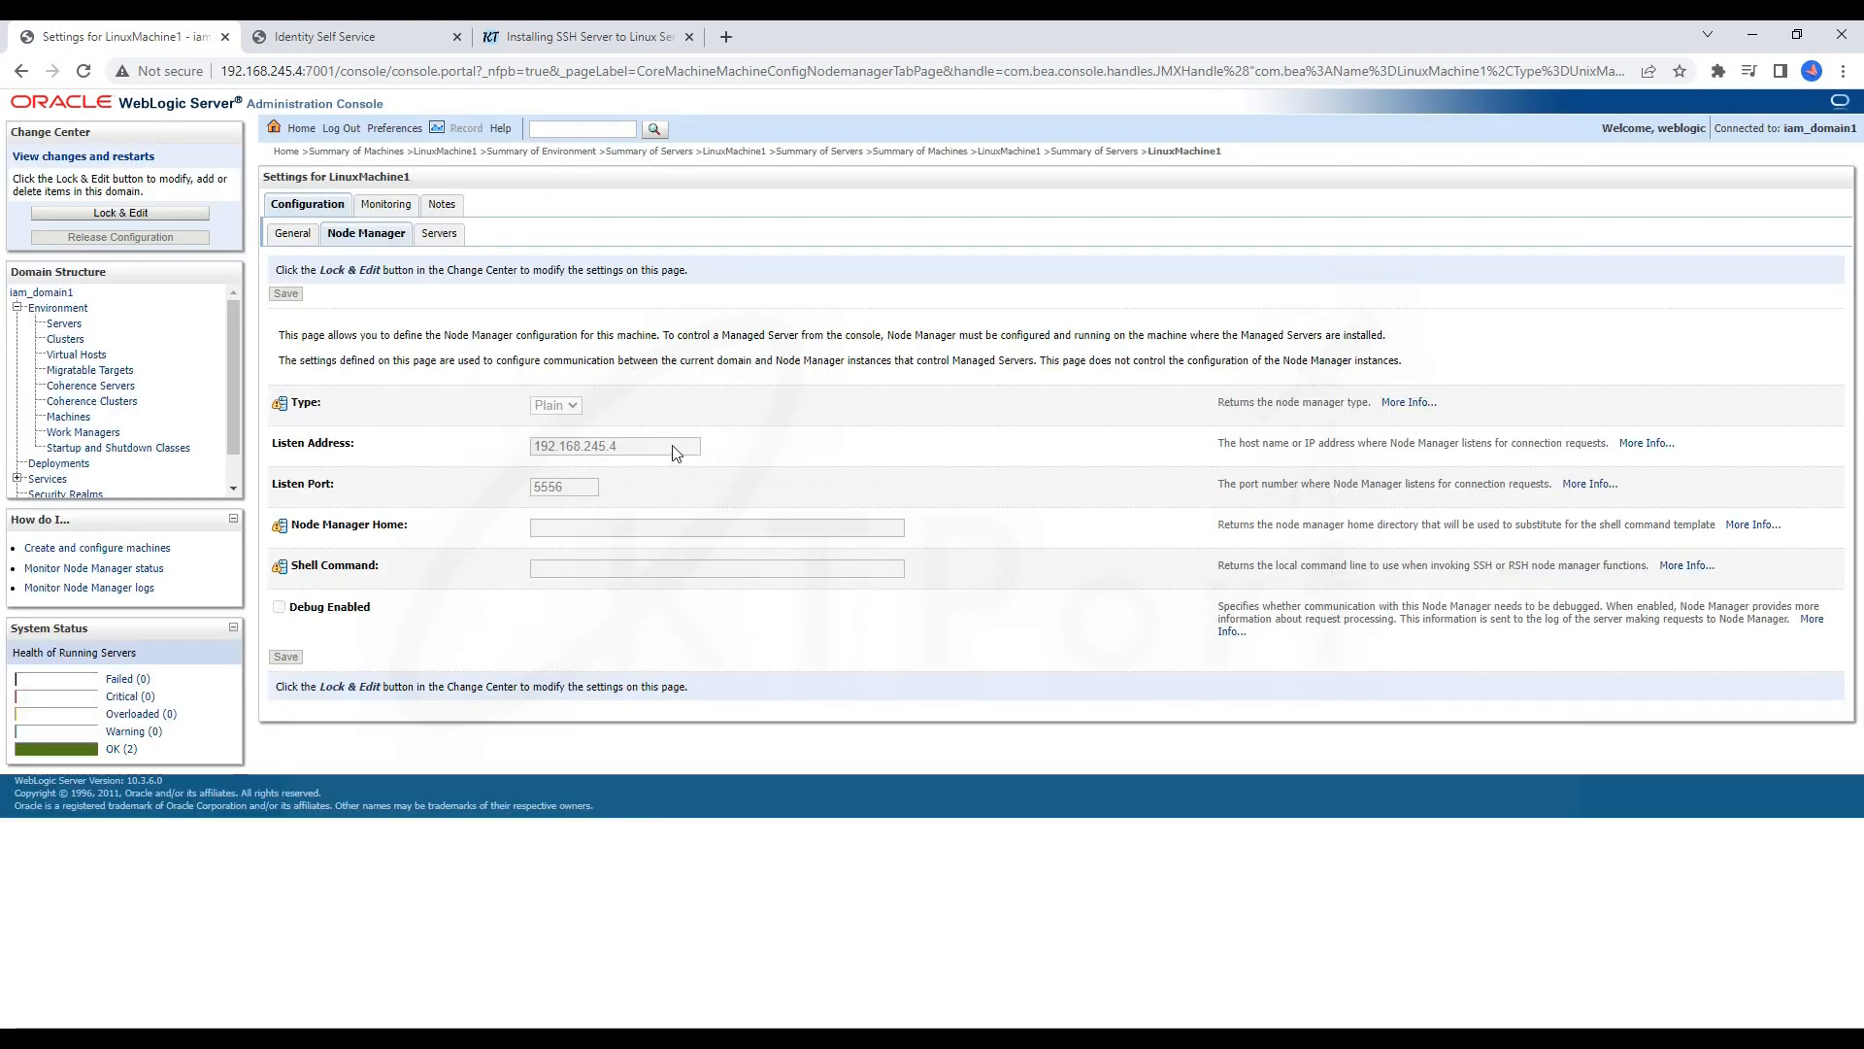
double_click(677, 453)
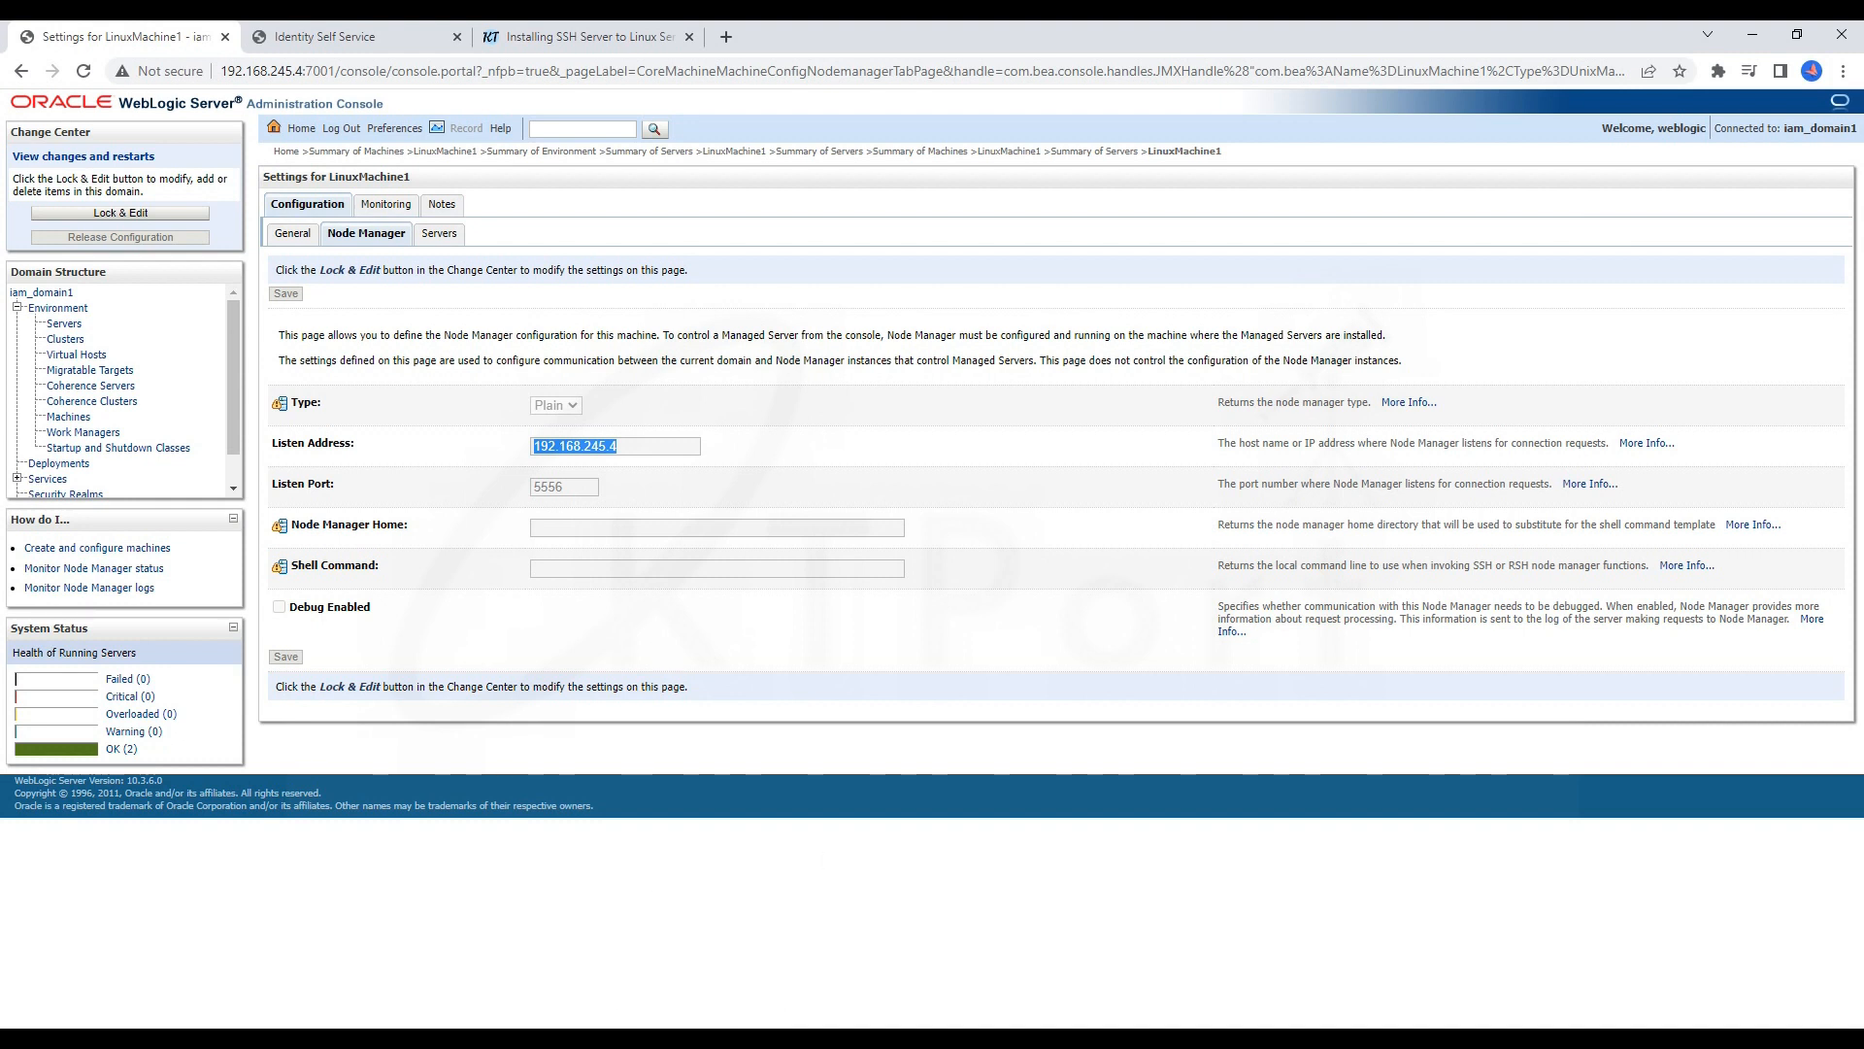
mouse_move(590, 1039)
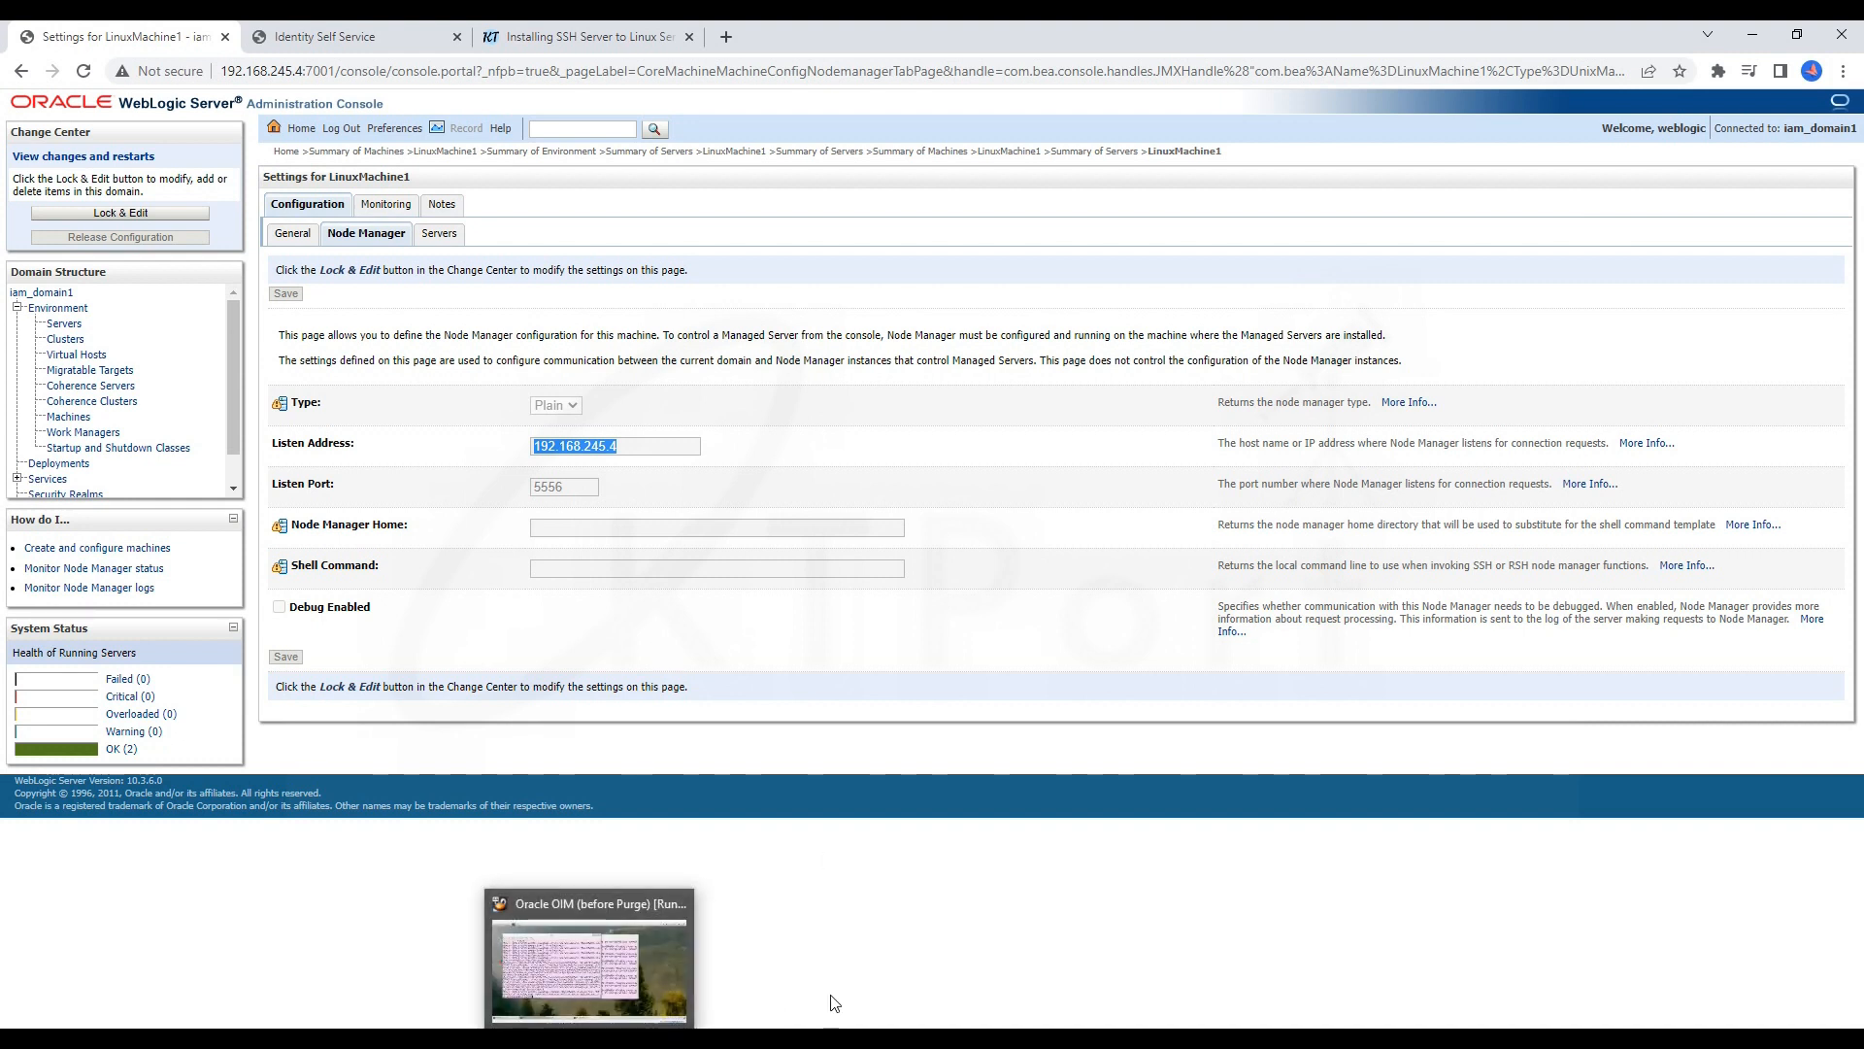
left_click(747, 1000)
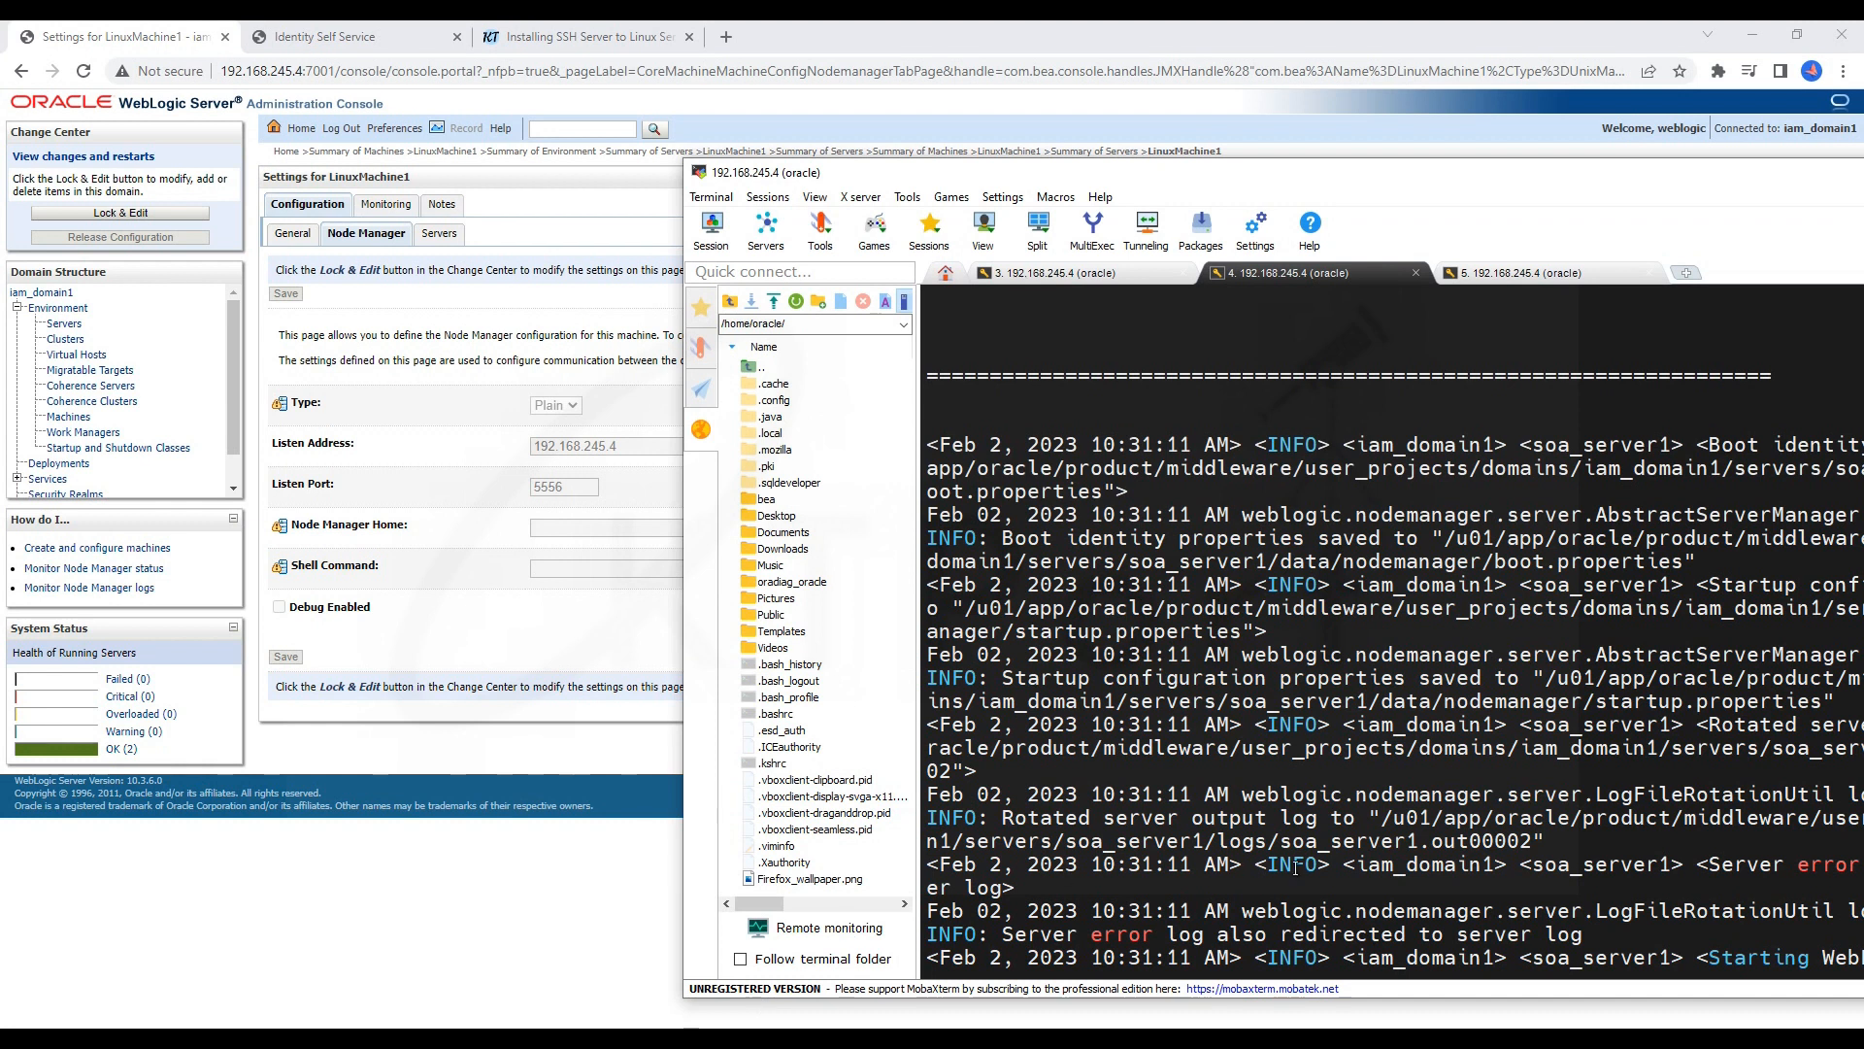
left_click(466, 165)
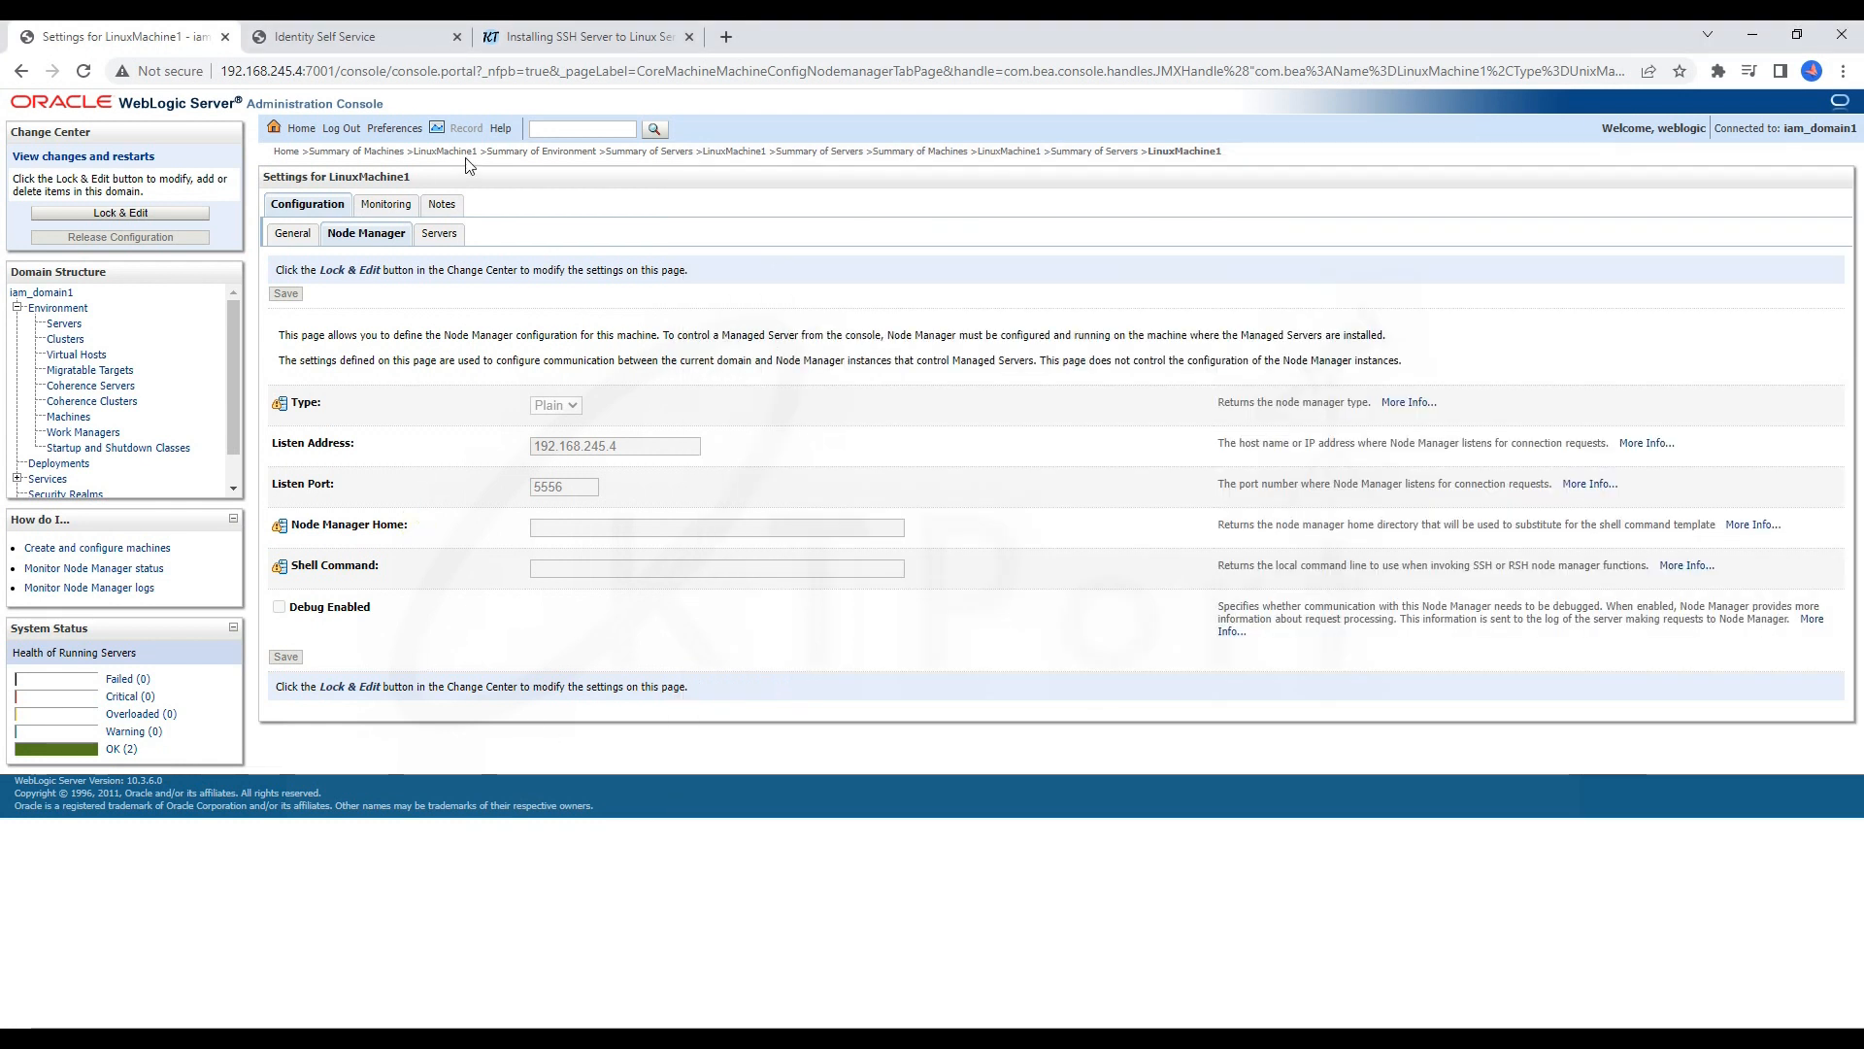
Step: Go back to the Summary of Servers page and refresh it to check the server states
left_click(497, 153)
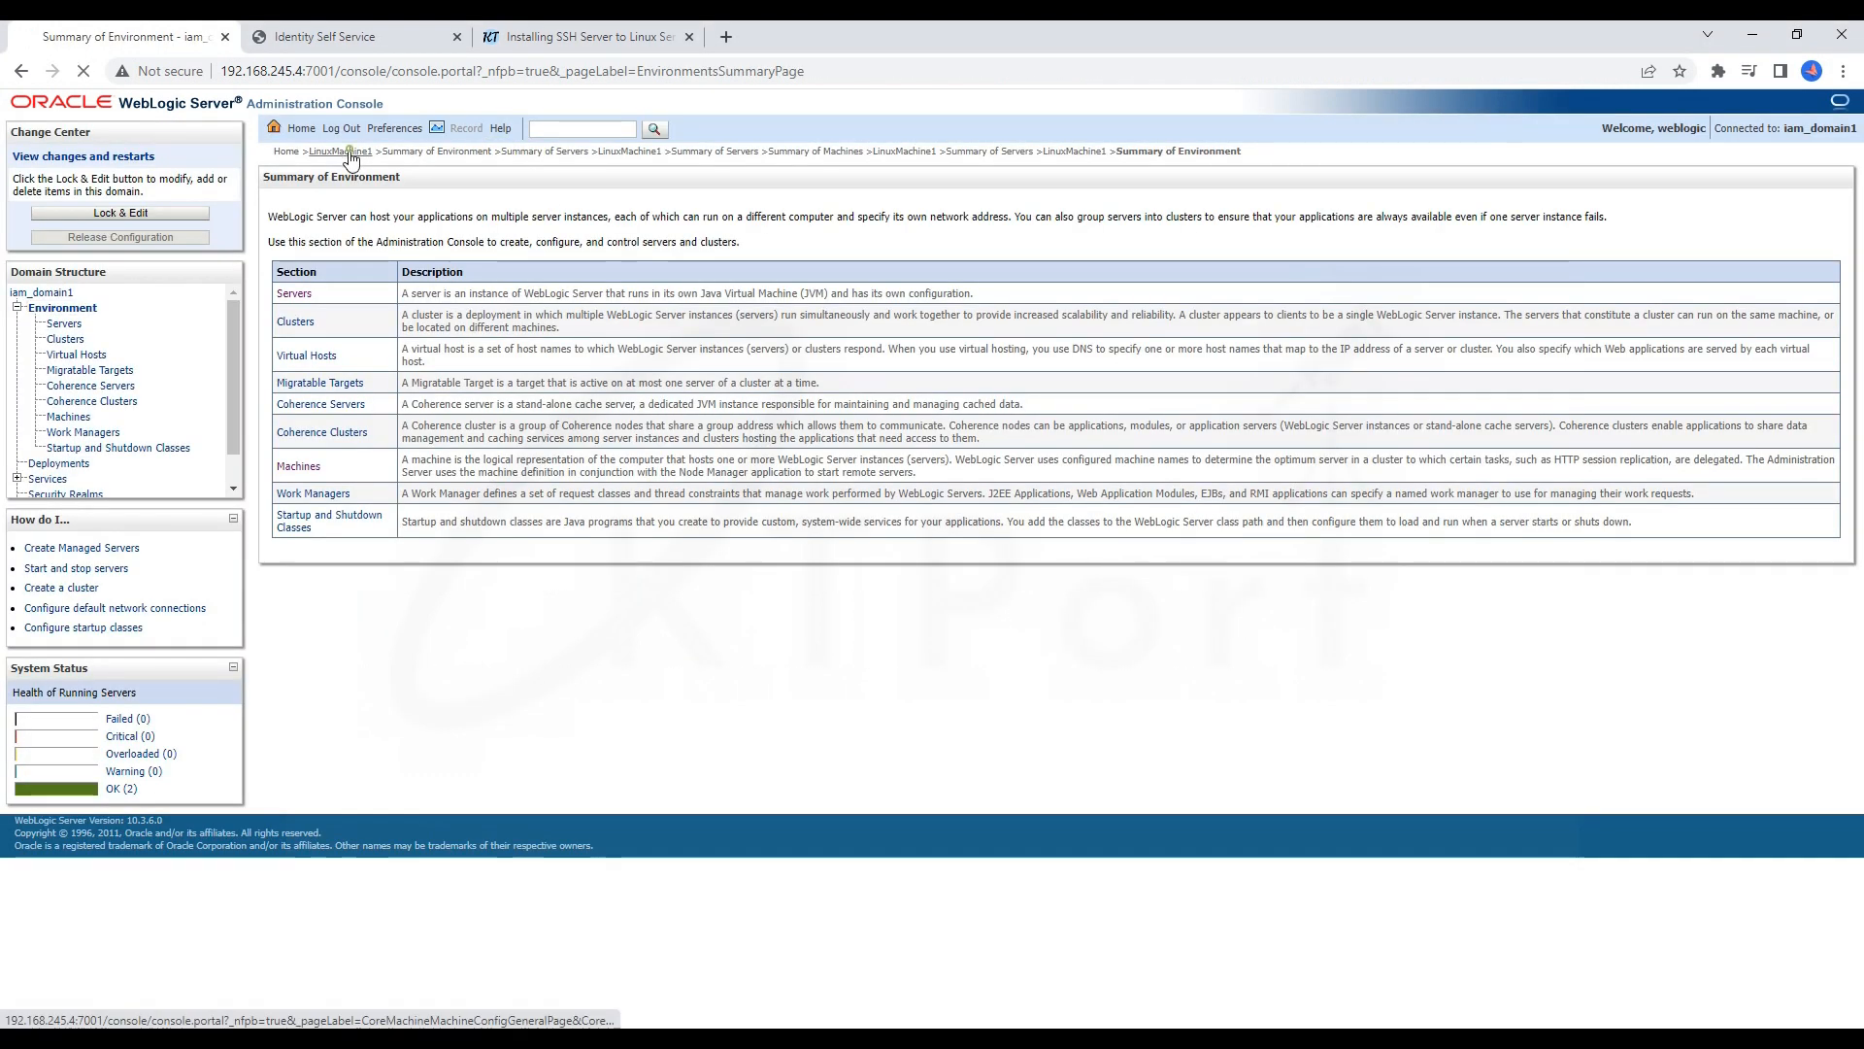
left_click(347, 152)
left_click(60, 324)
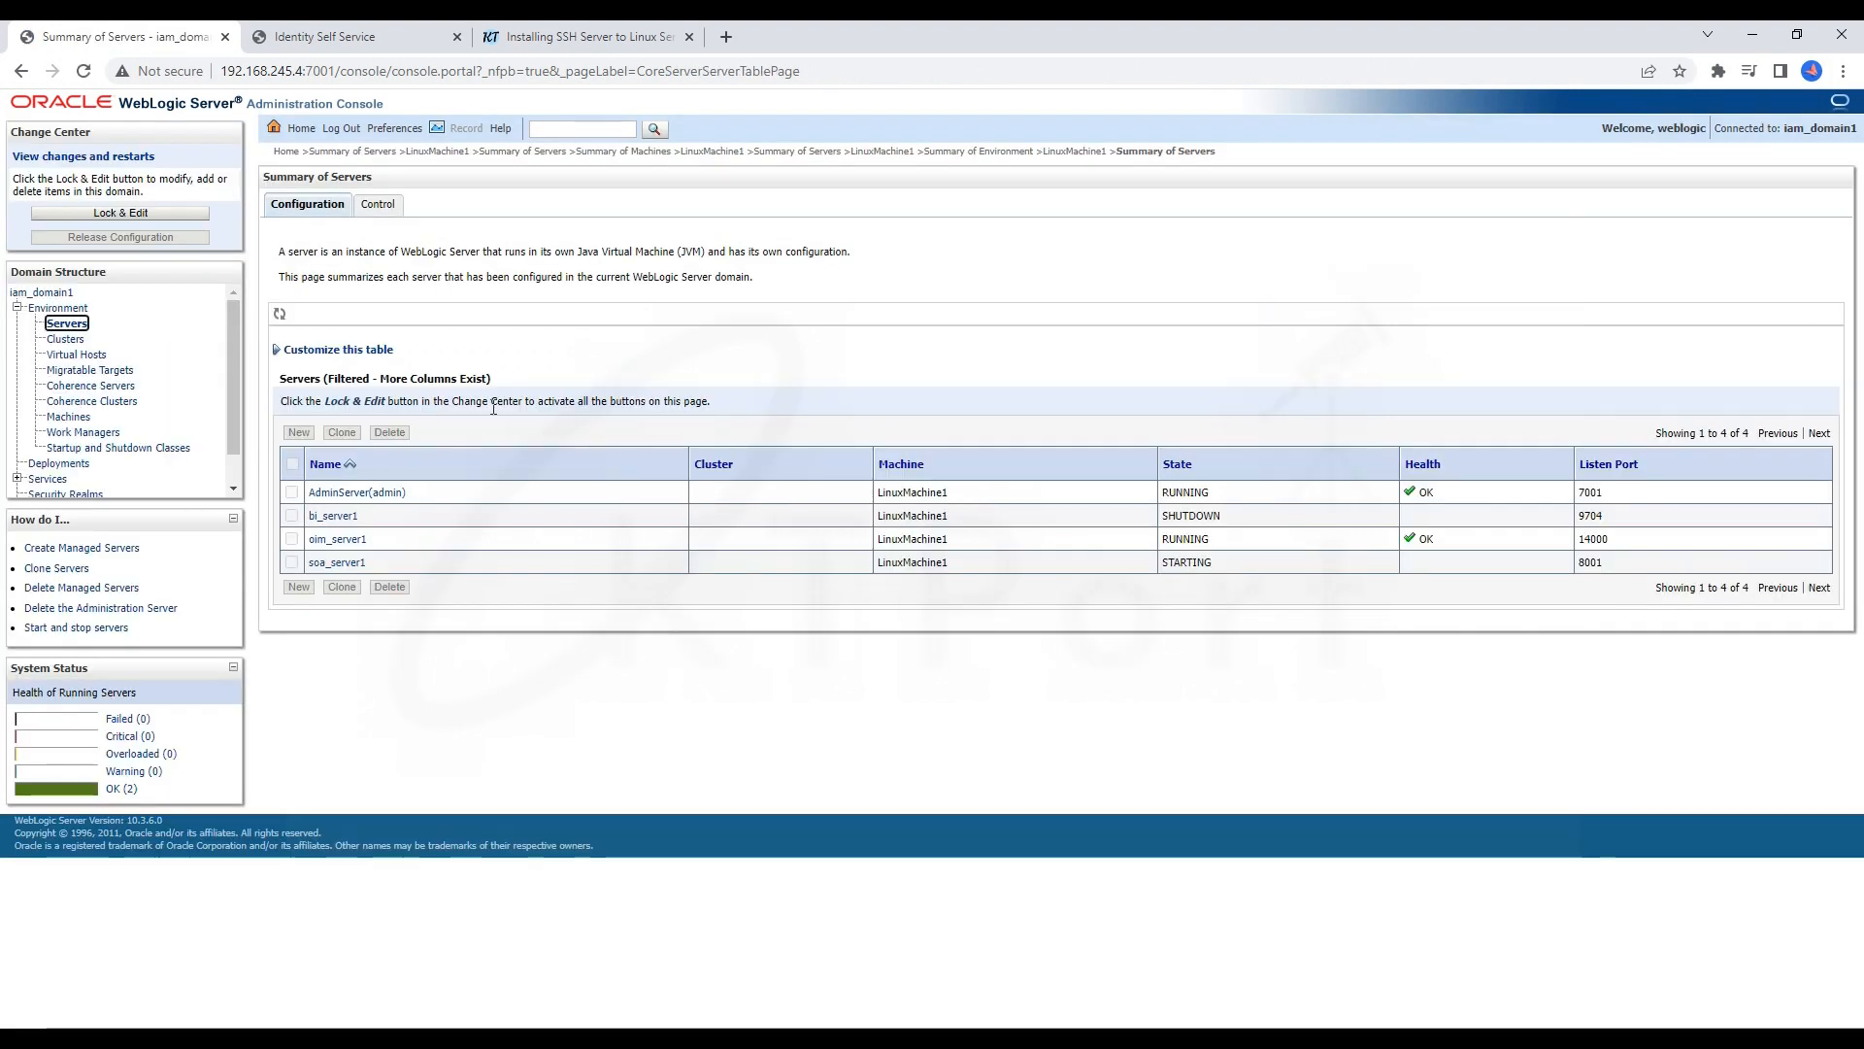
left_click(83, 71)
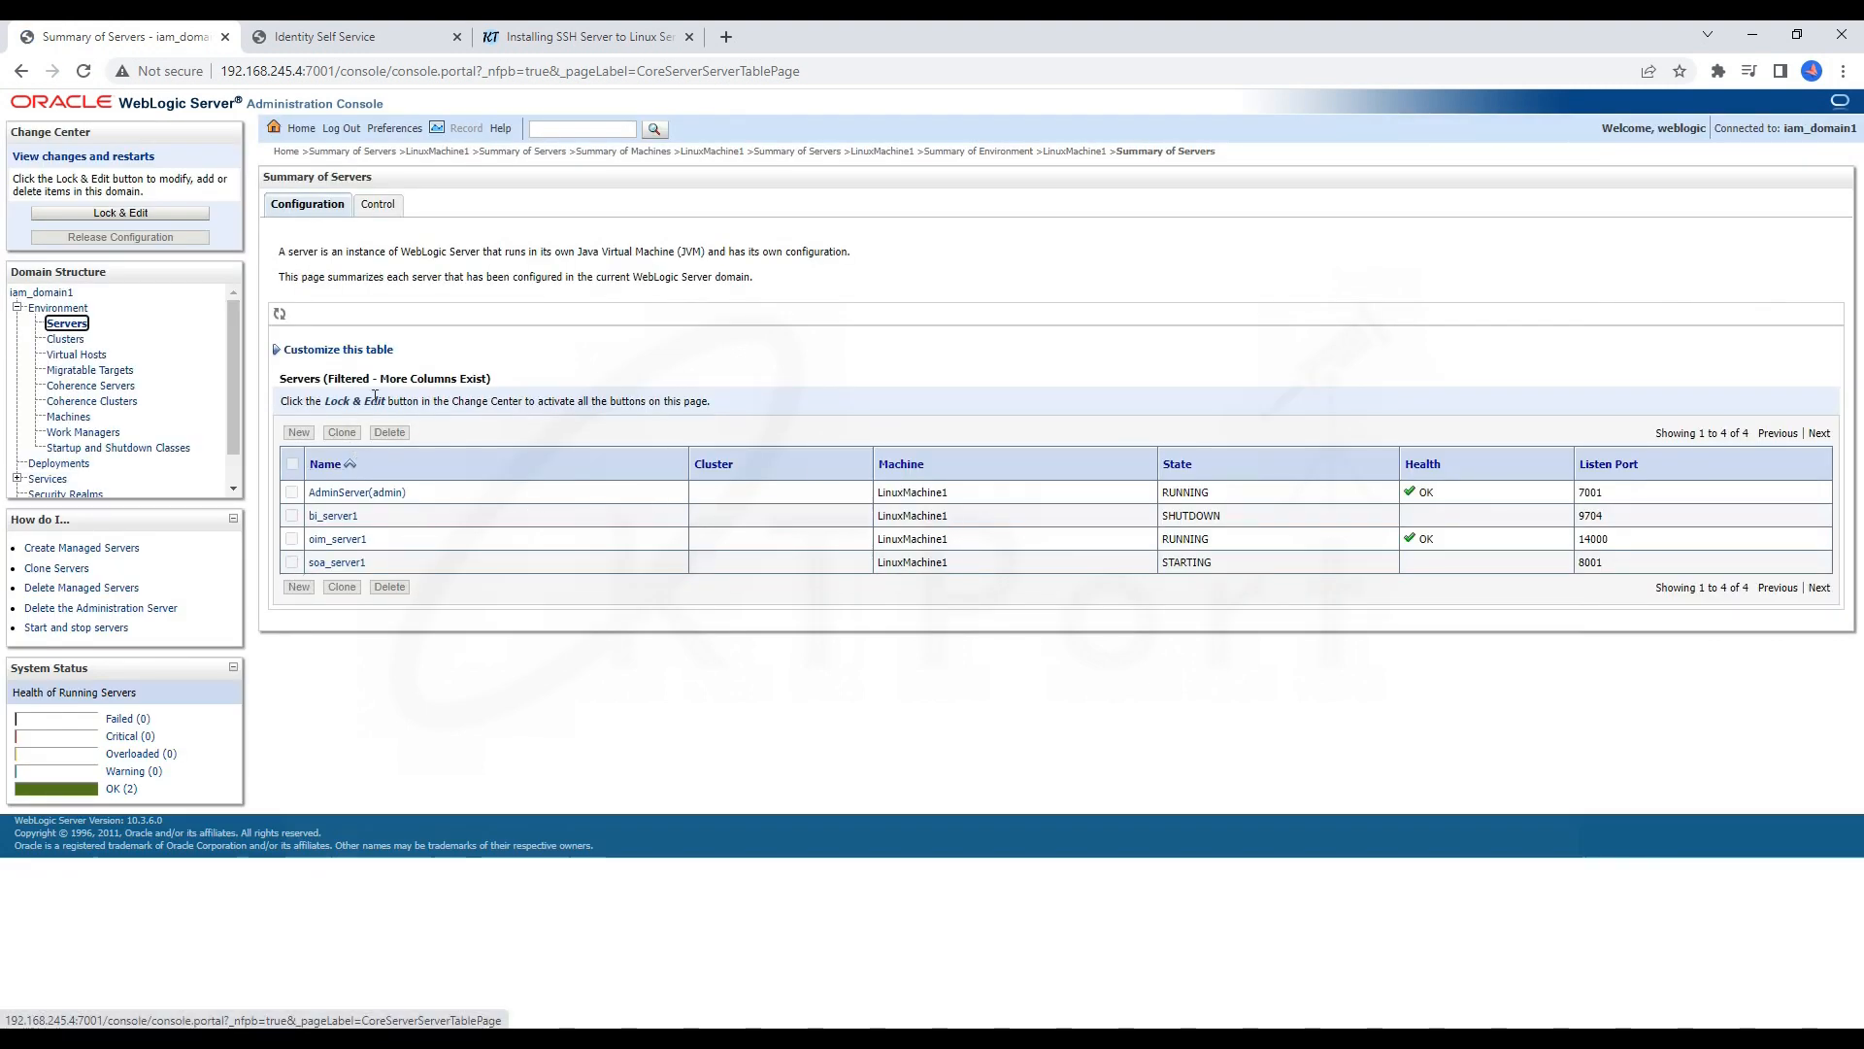
Step: Force an immediate shutdown of soa_server1 from the server controls, confirm it and reload the server states
left_click(377, 204)
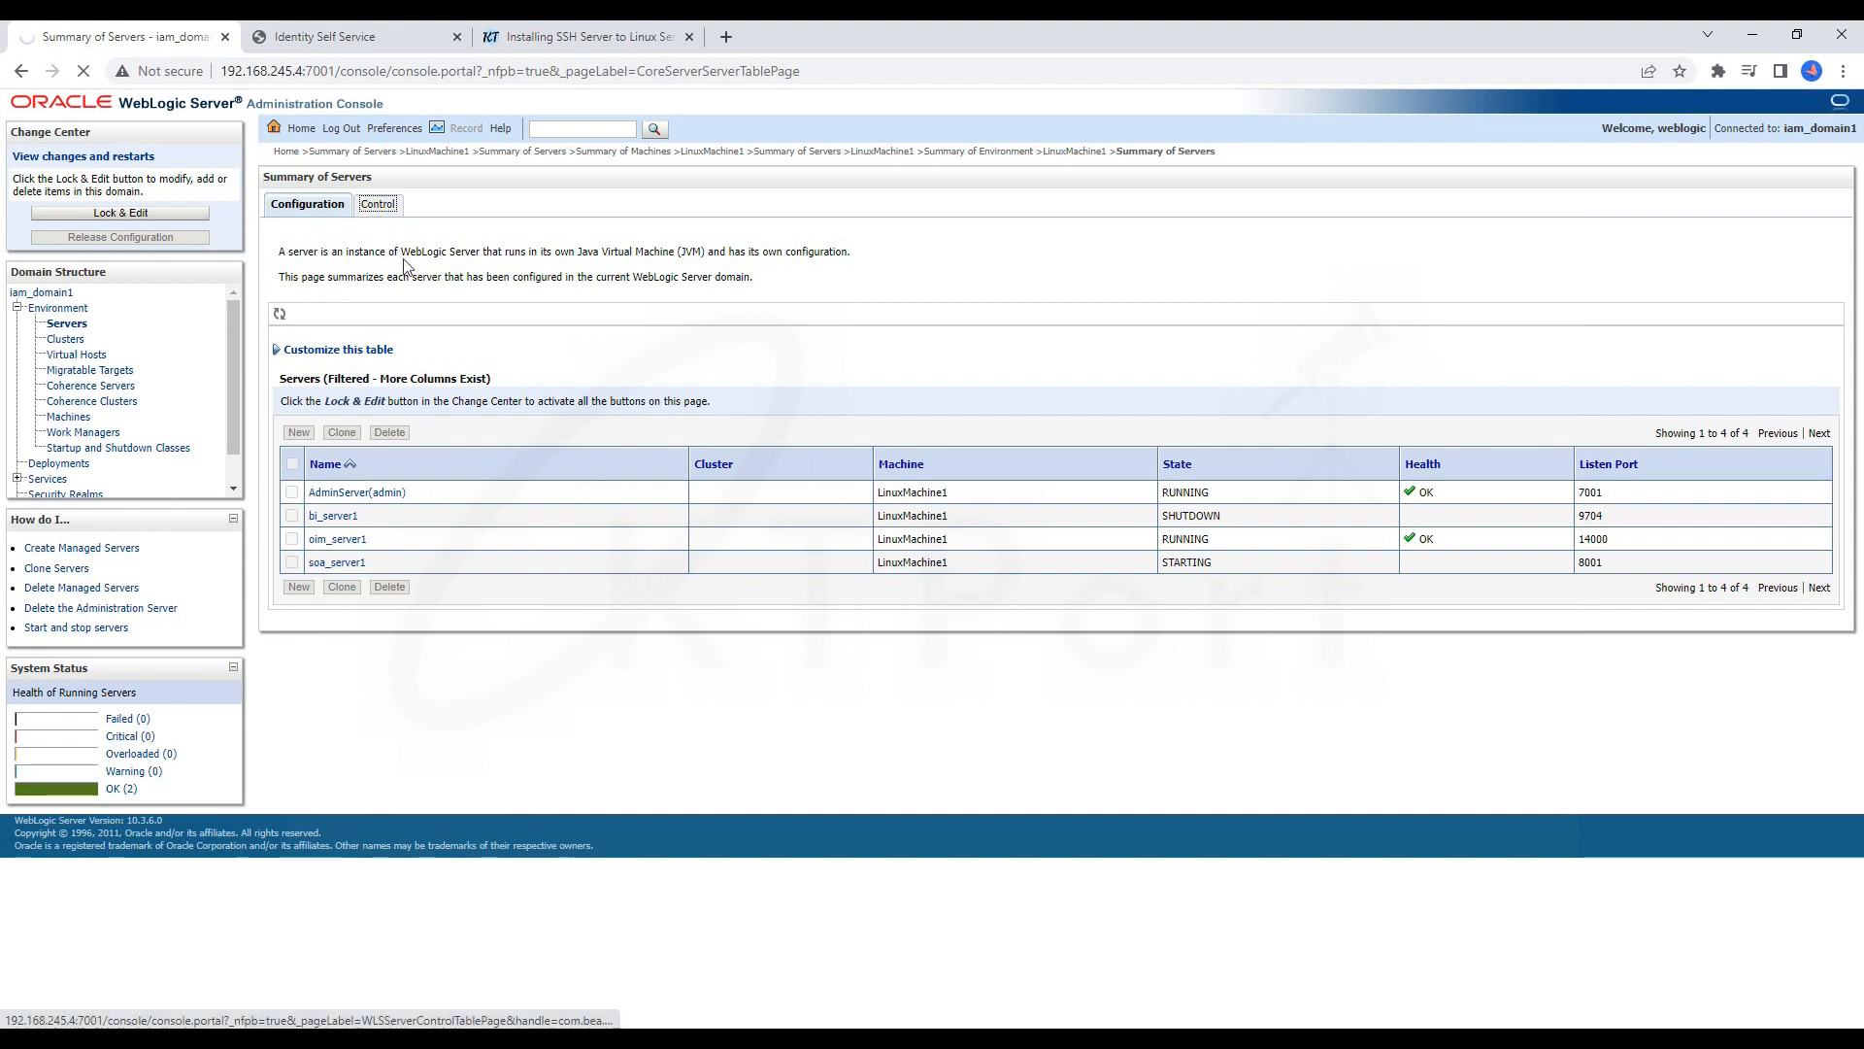
left_click(291, 508)
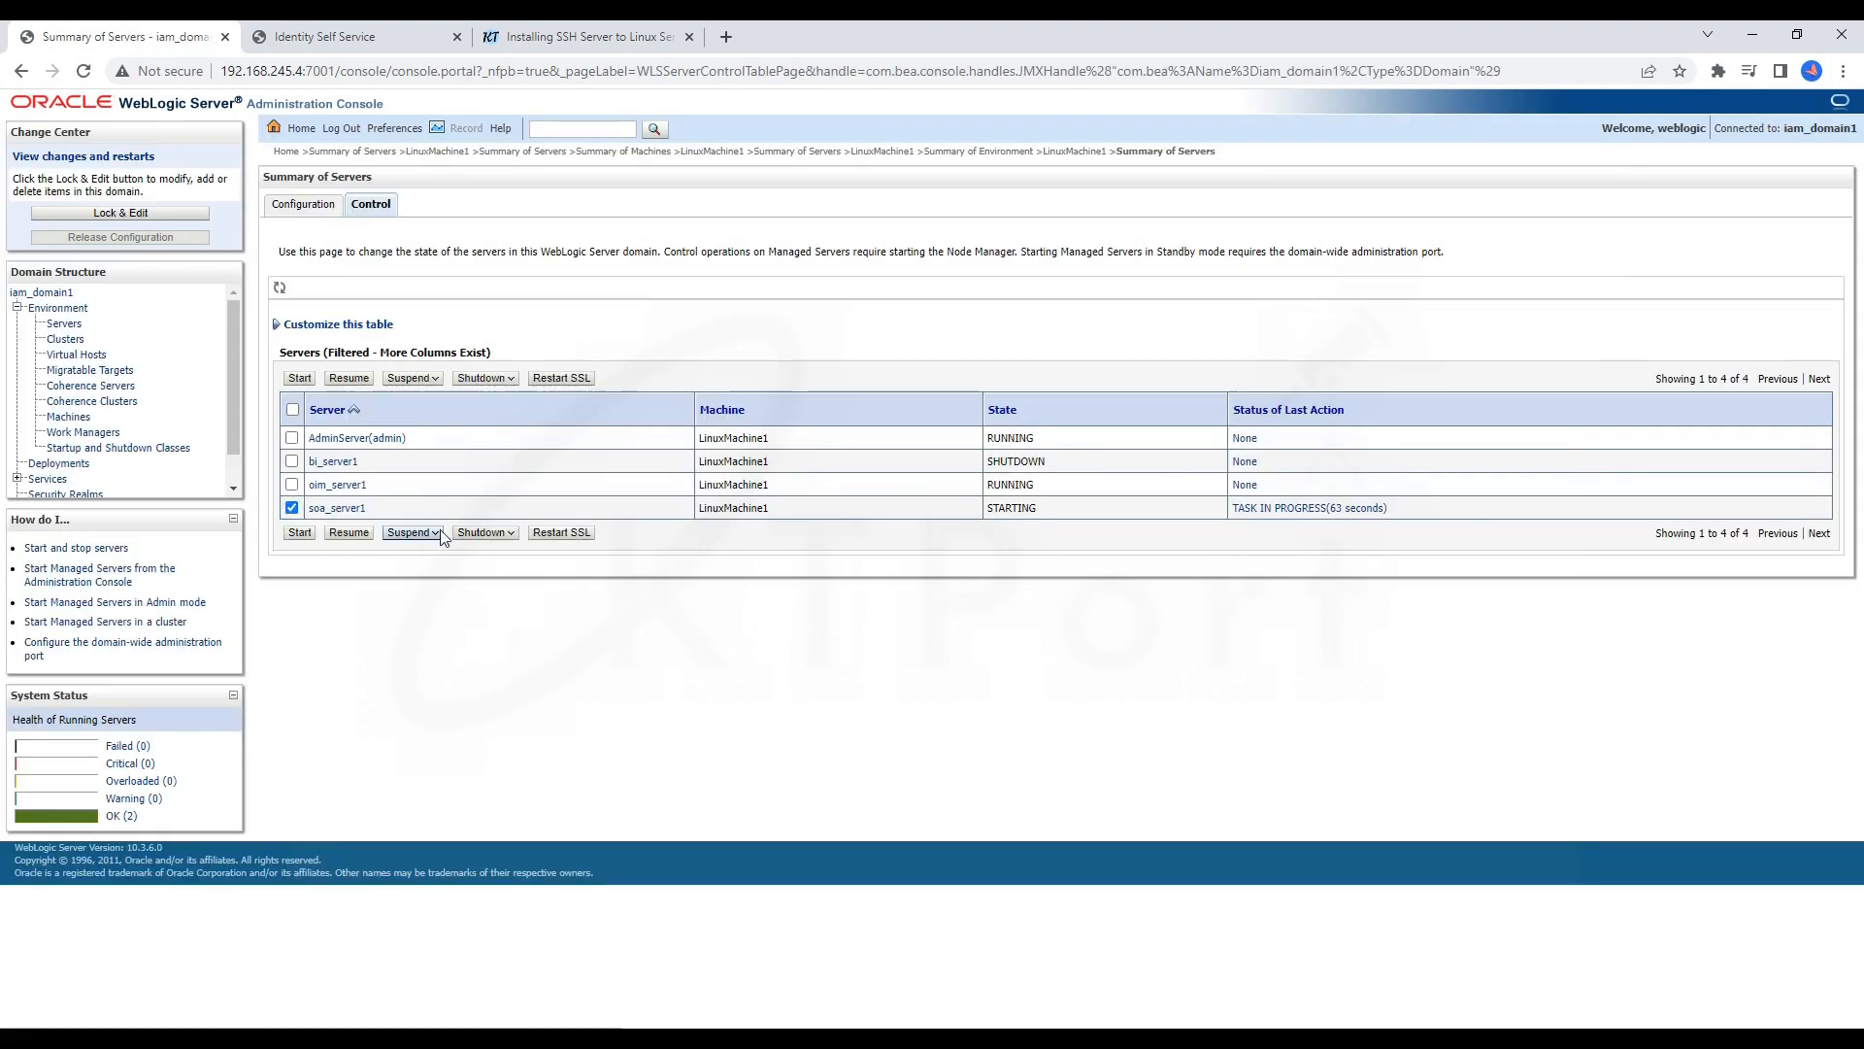
left_click(492, 533)
left_click(511, 577)
left_click(282, 317)
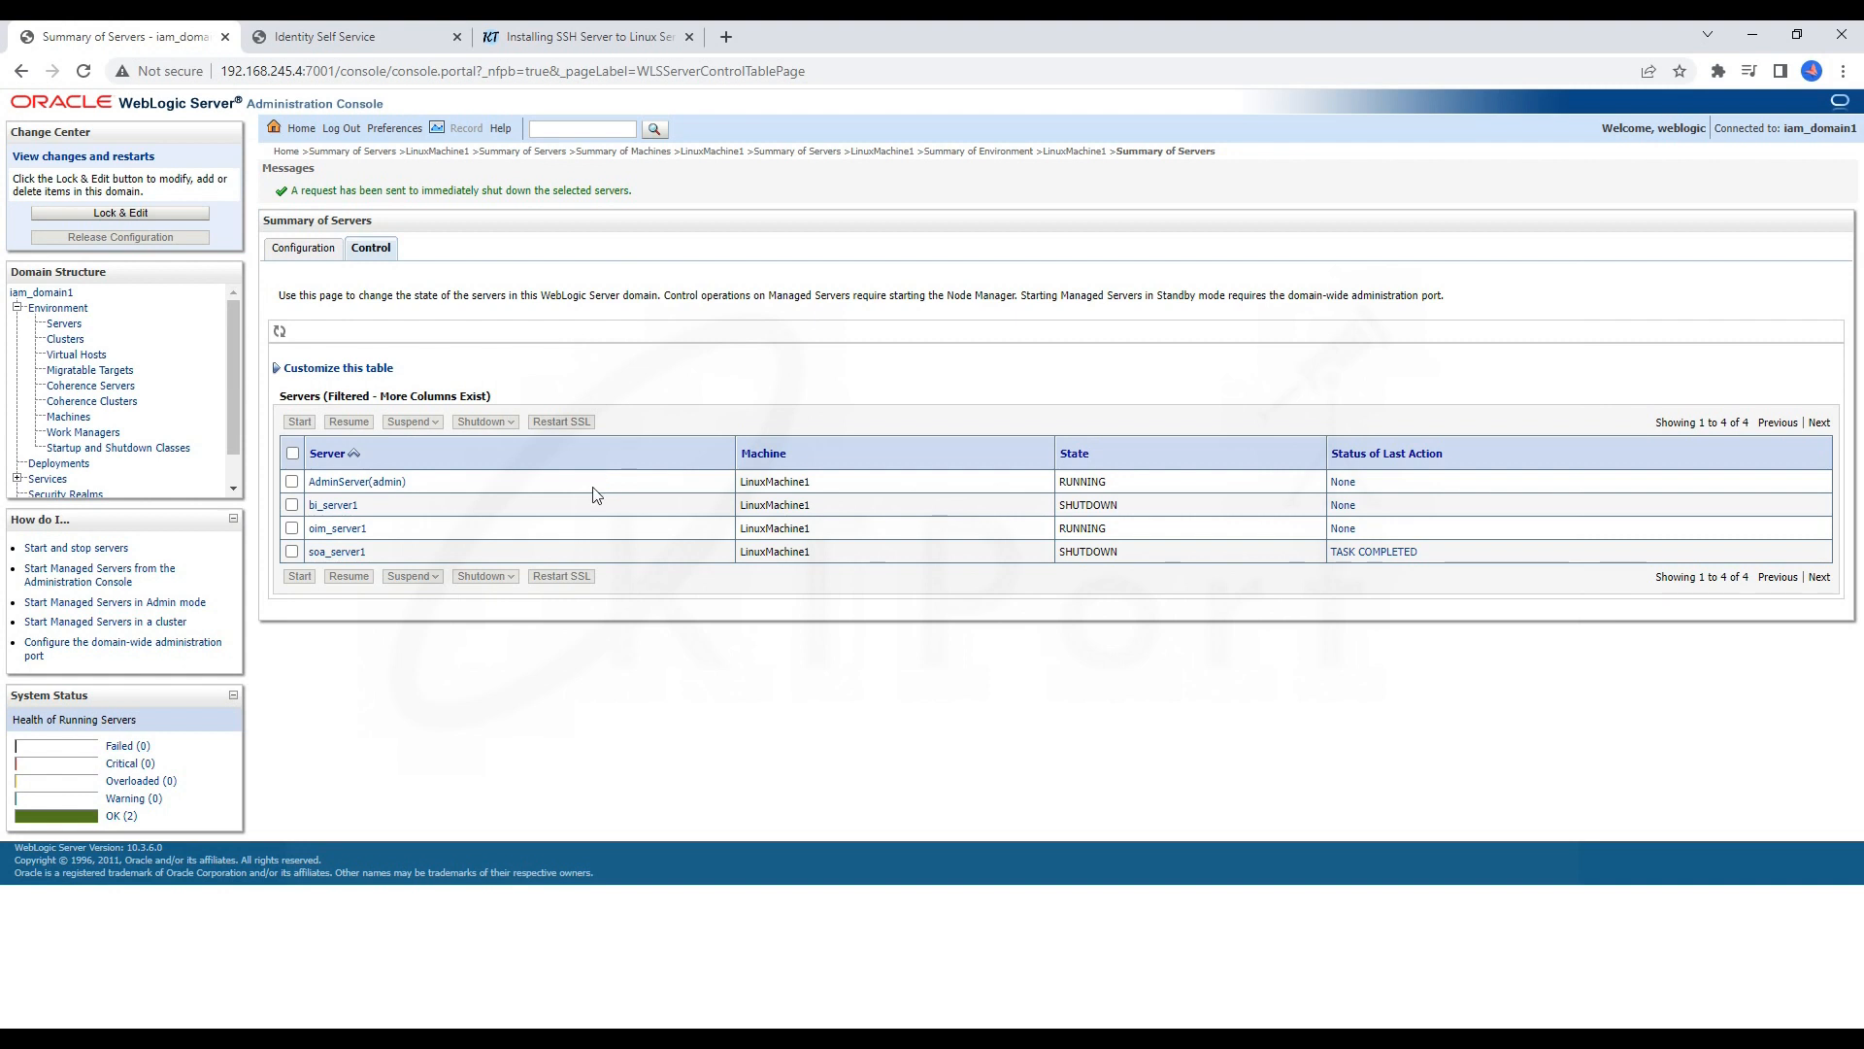
left_click(85, 78)
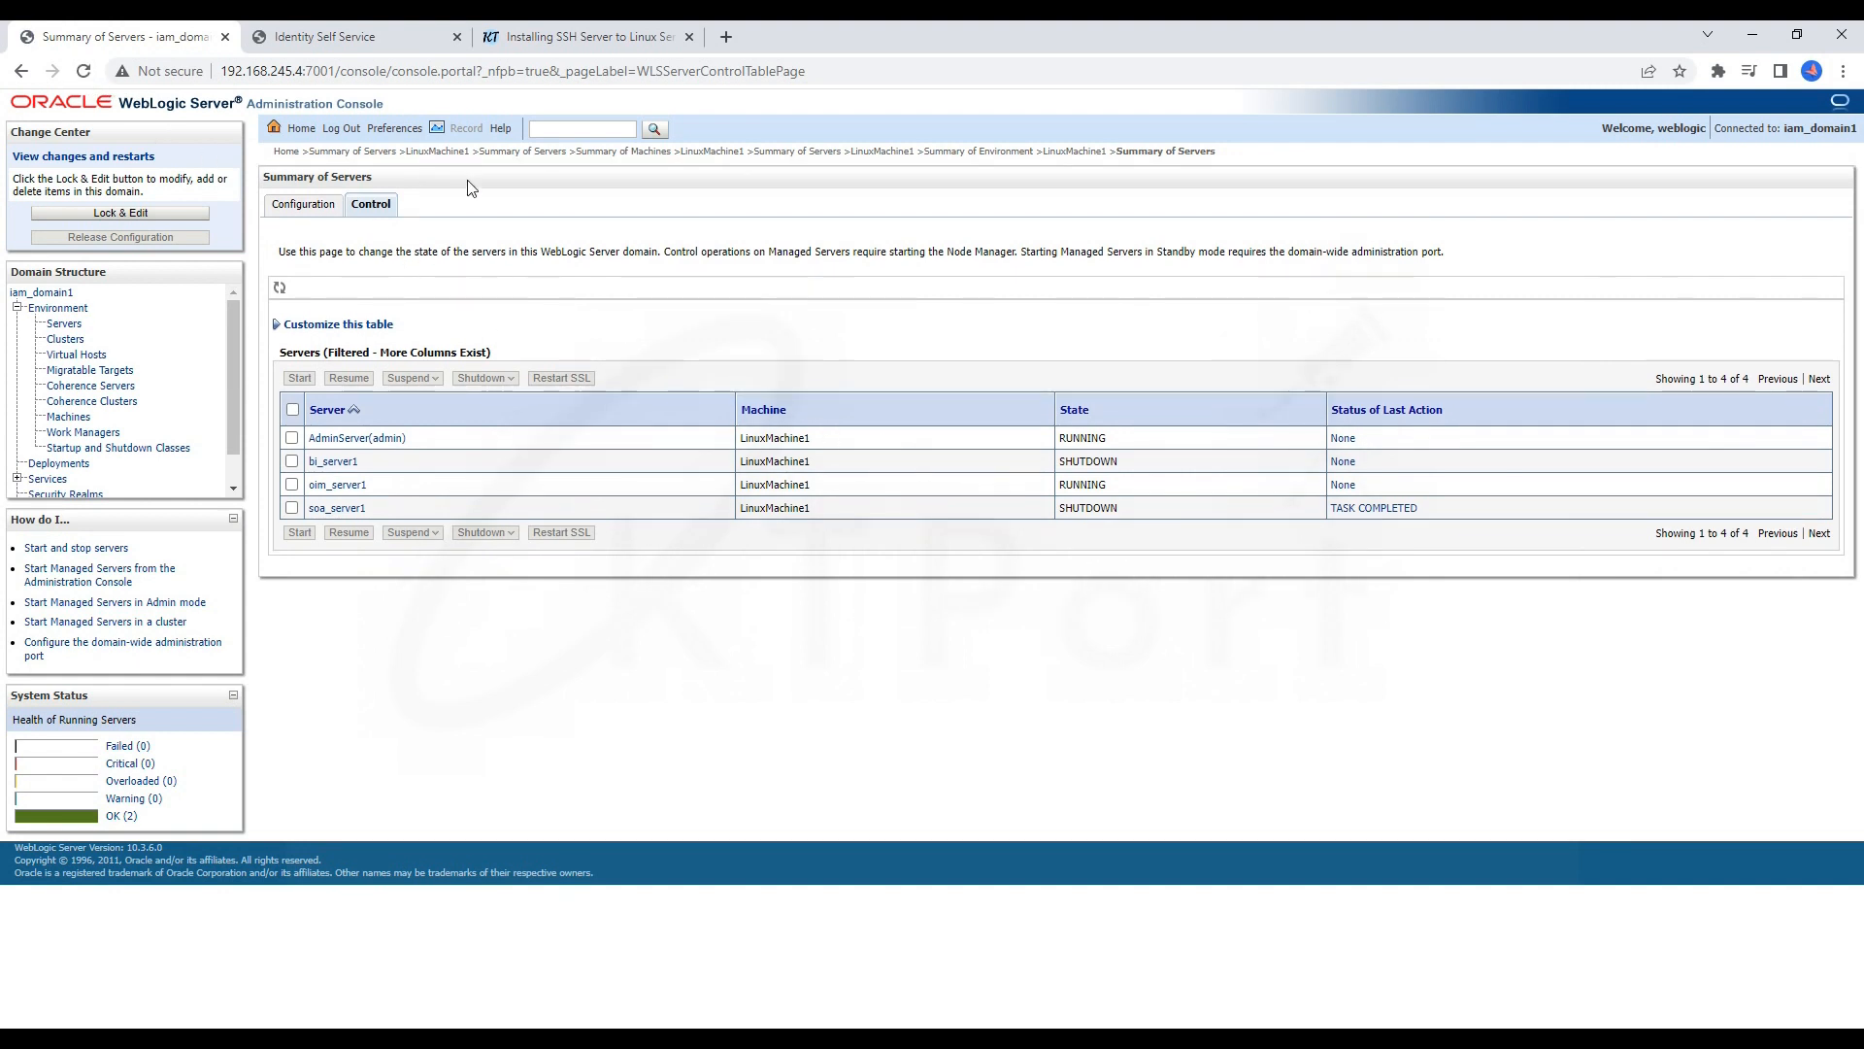
Step: Lock LinuxMachine1's Node Manager configuration for editing, set the type to SSL and the listen address to localhost, and save
left_click(714, 151)
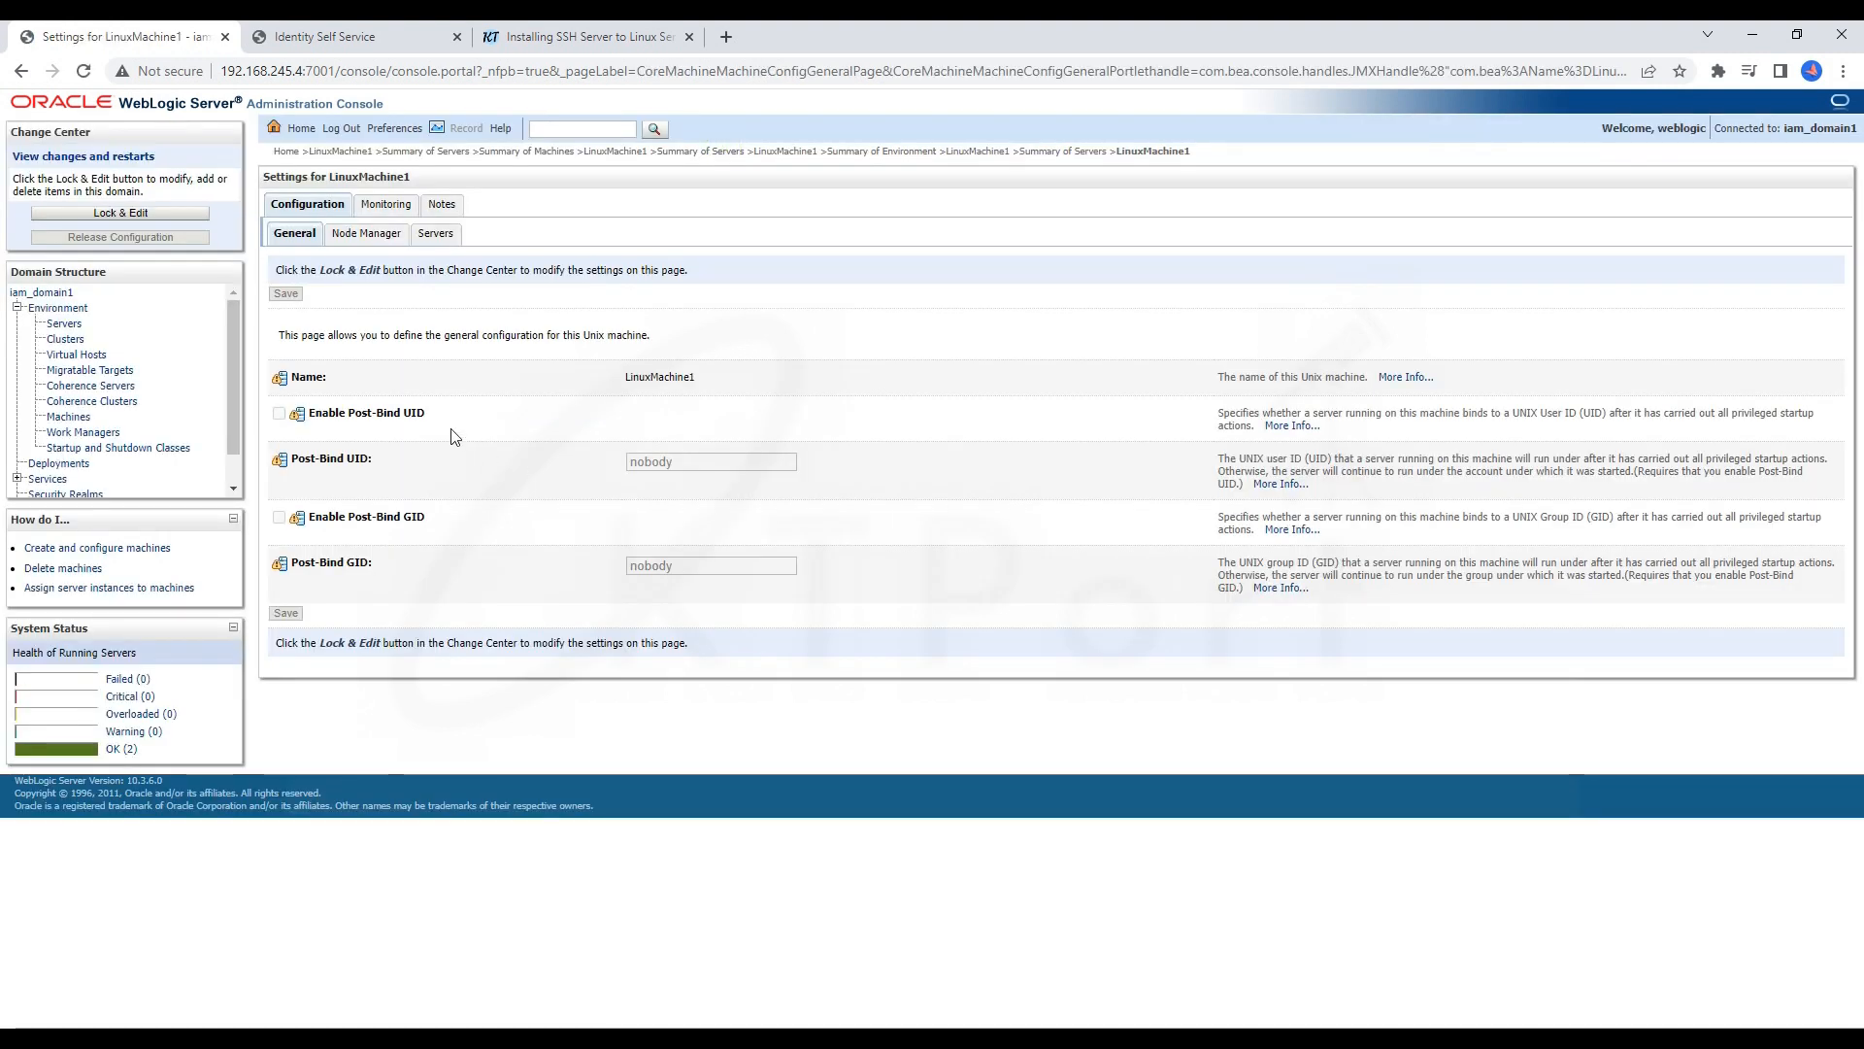
left_click(375, 235)
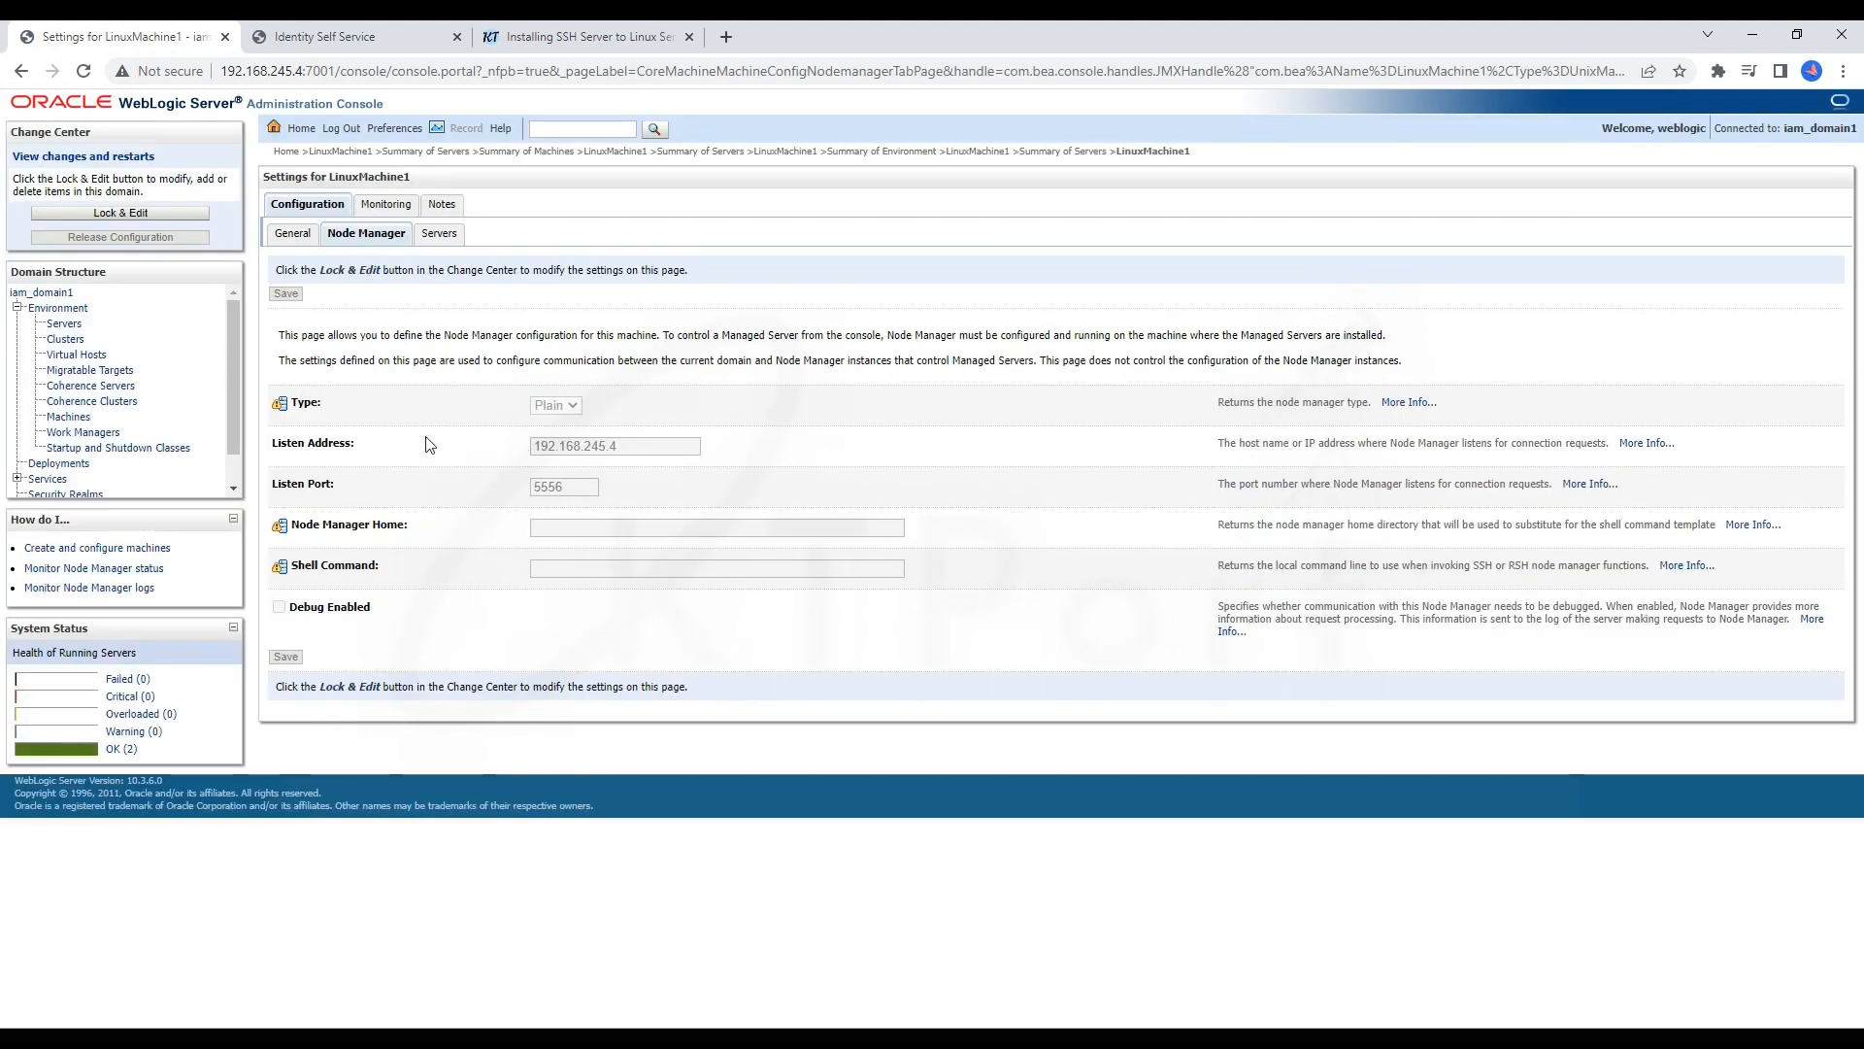
left_click(119, 212)
left_click(566, 377)
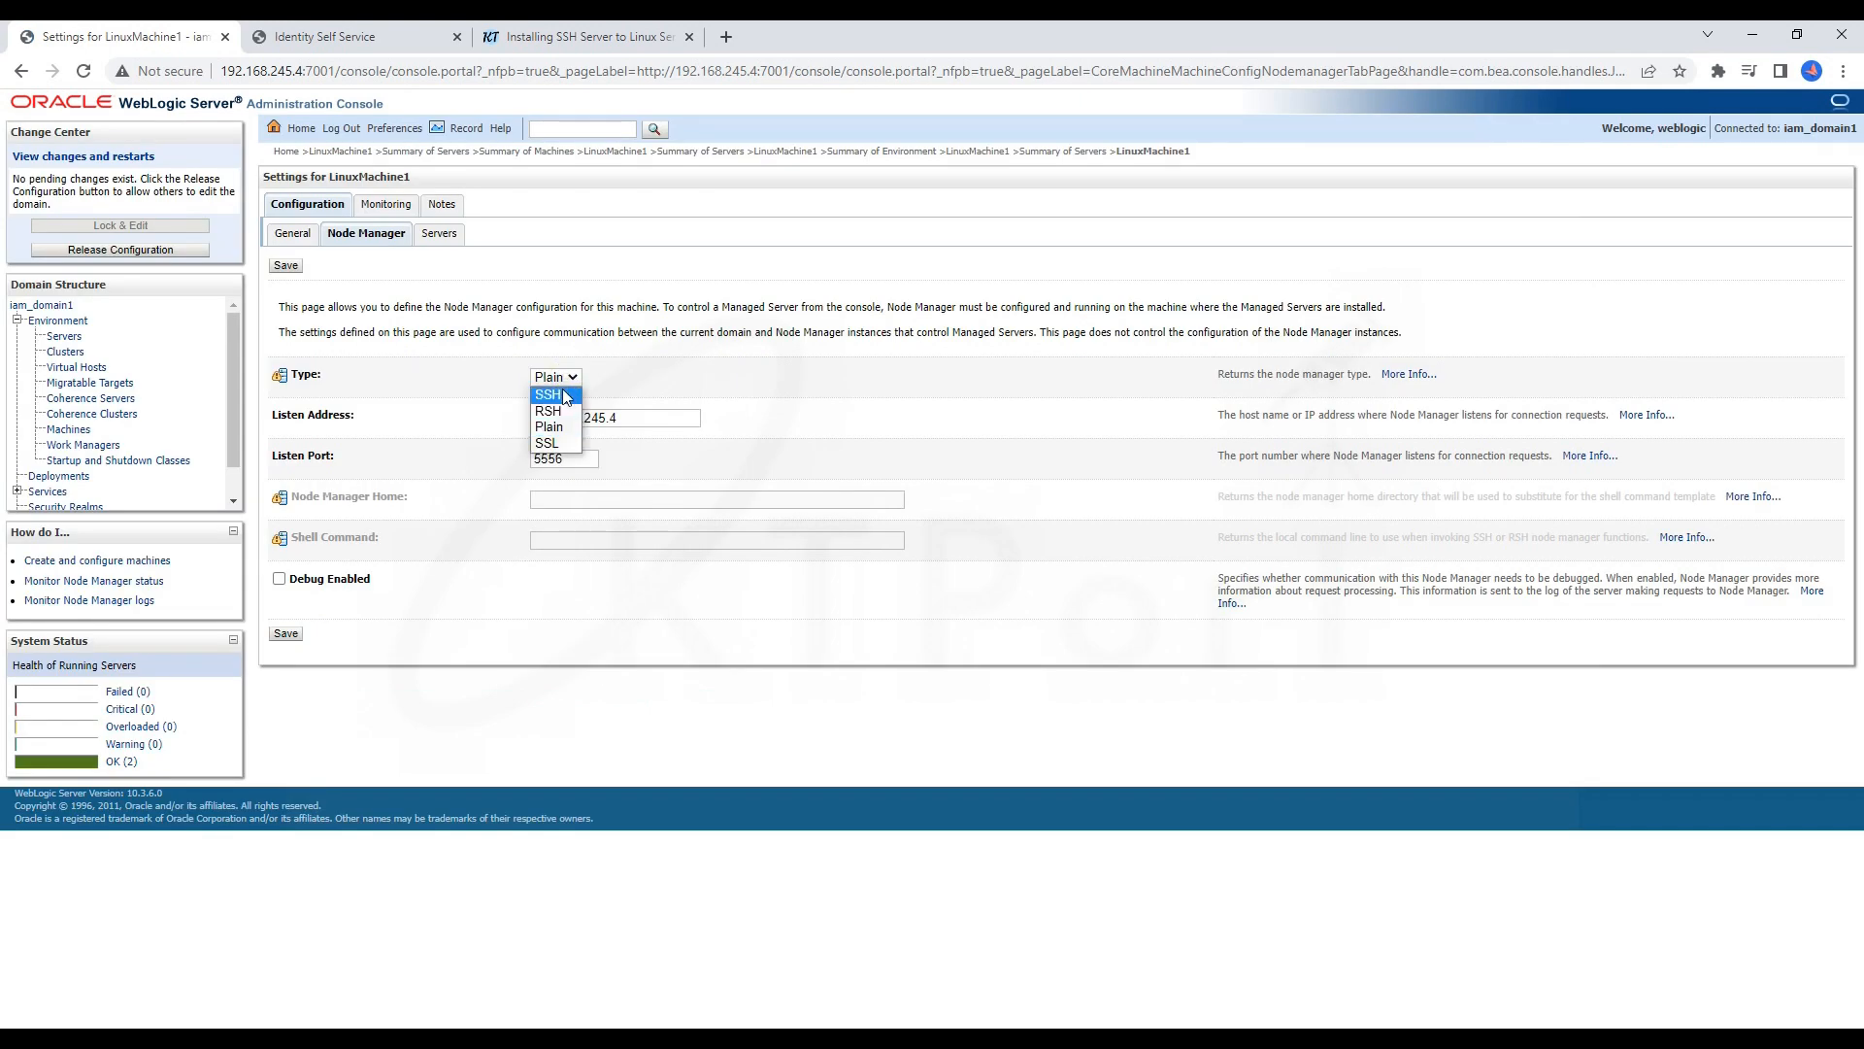
left_click(544, 444)
left_click_drag(615, 425, 424, 424)
key("BackSpace")
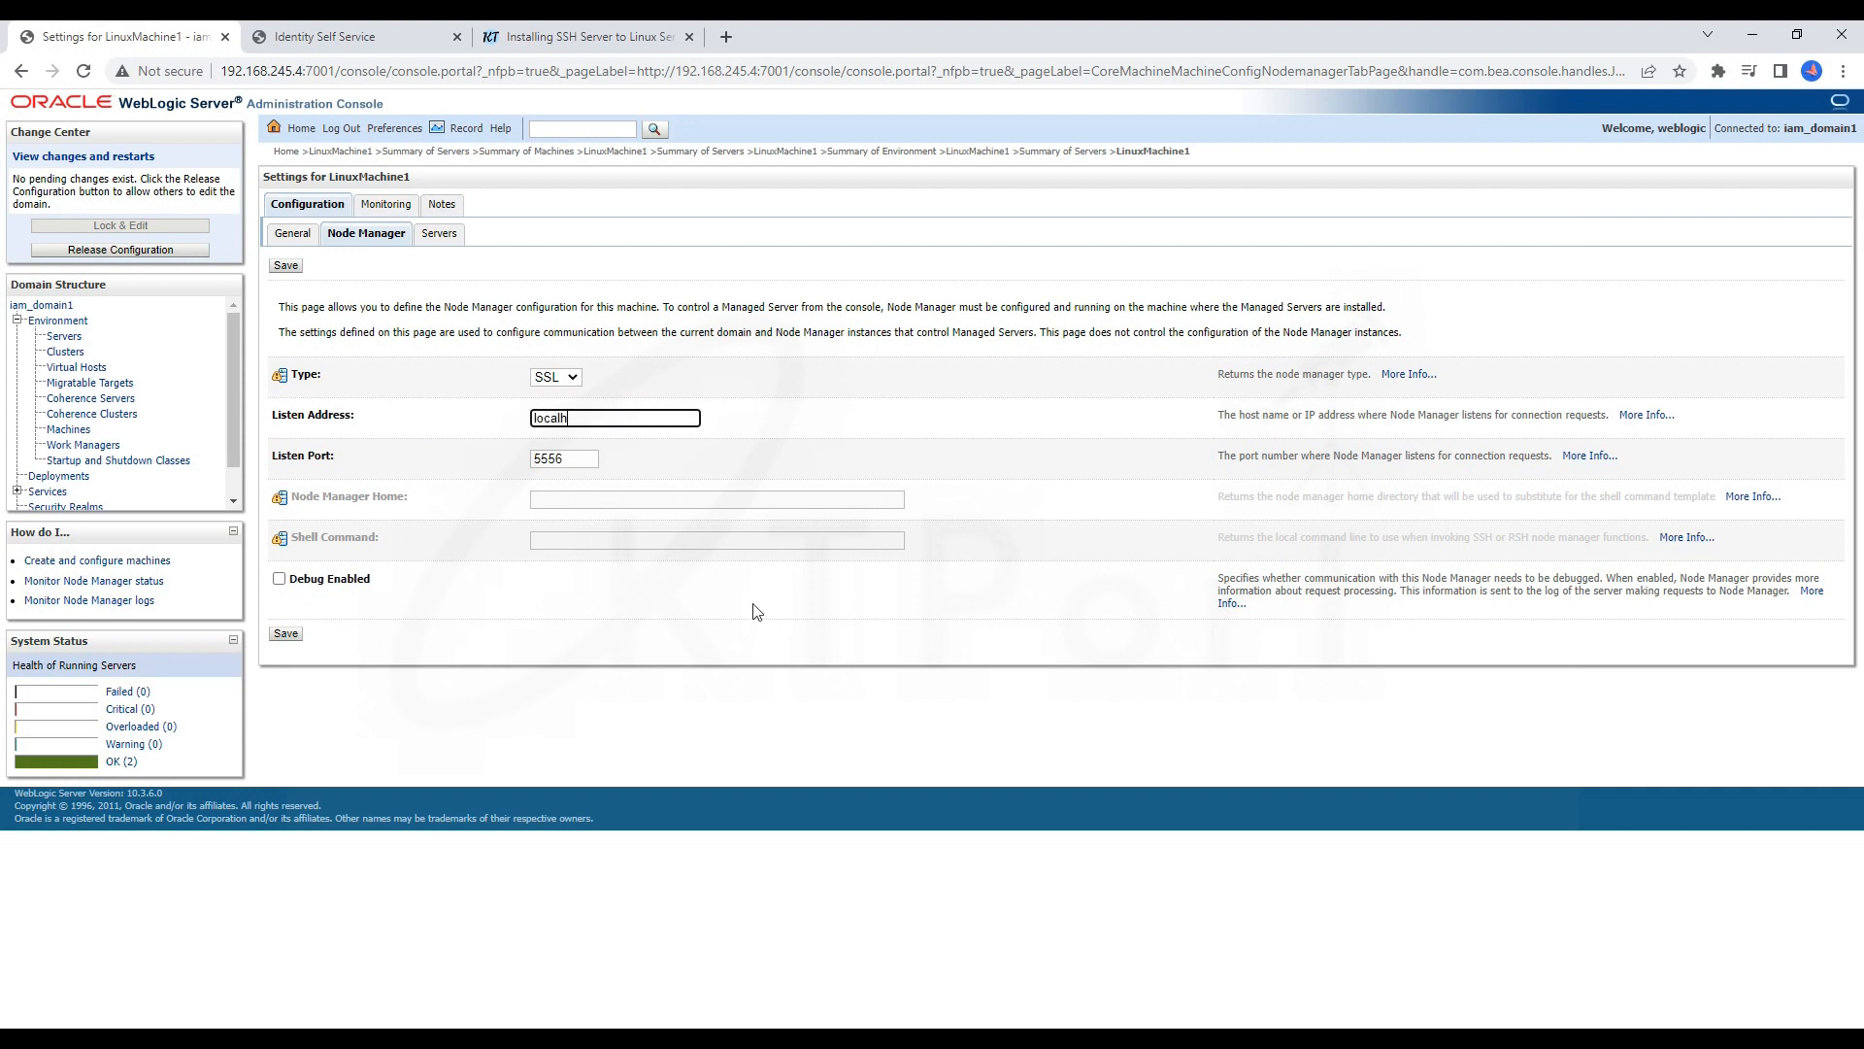
left_click(284, 266)
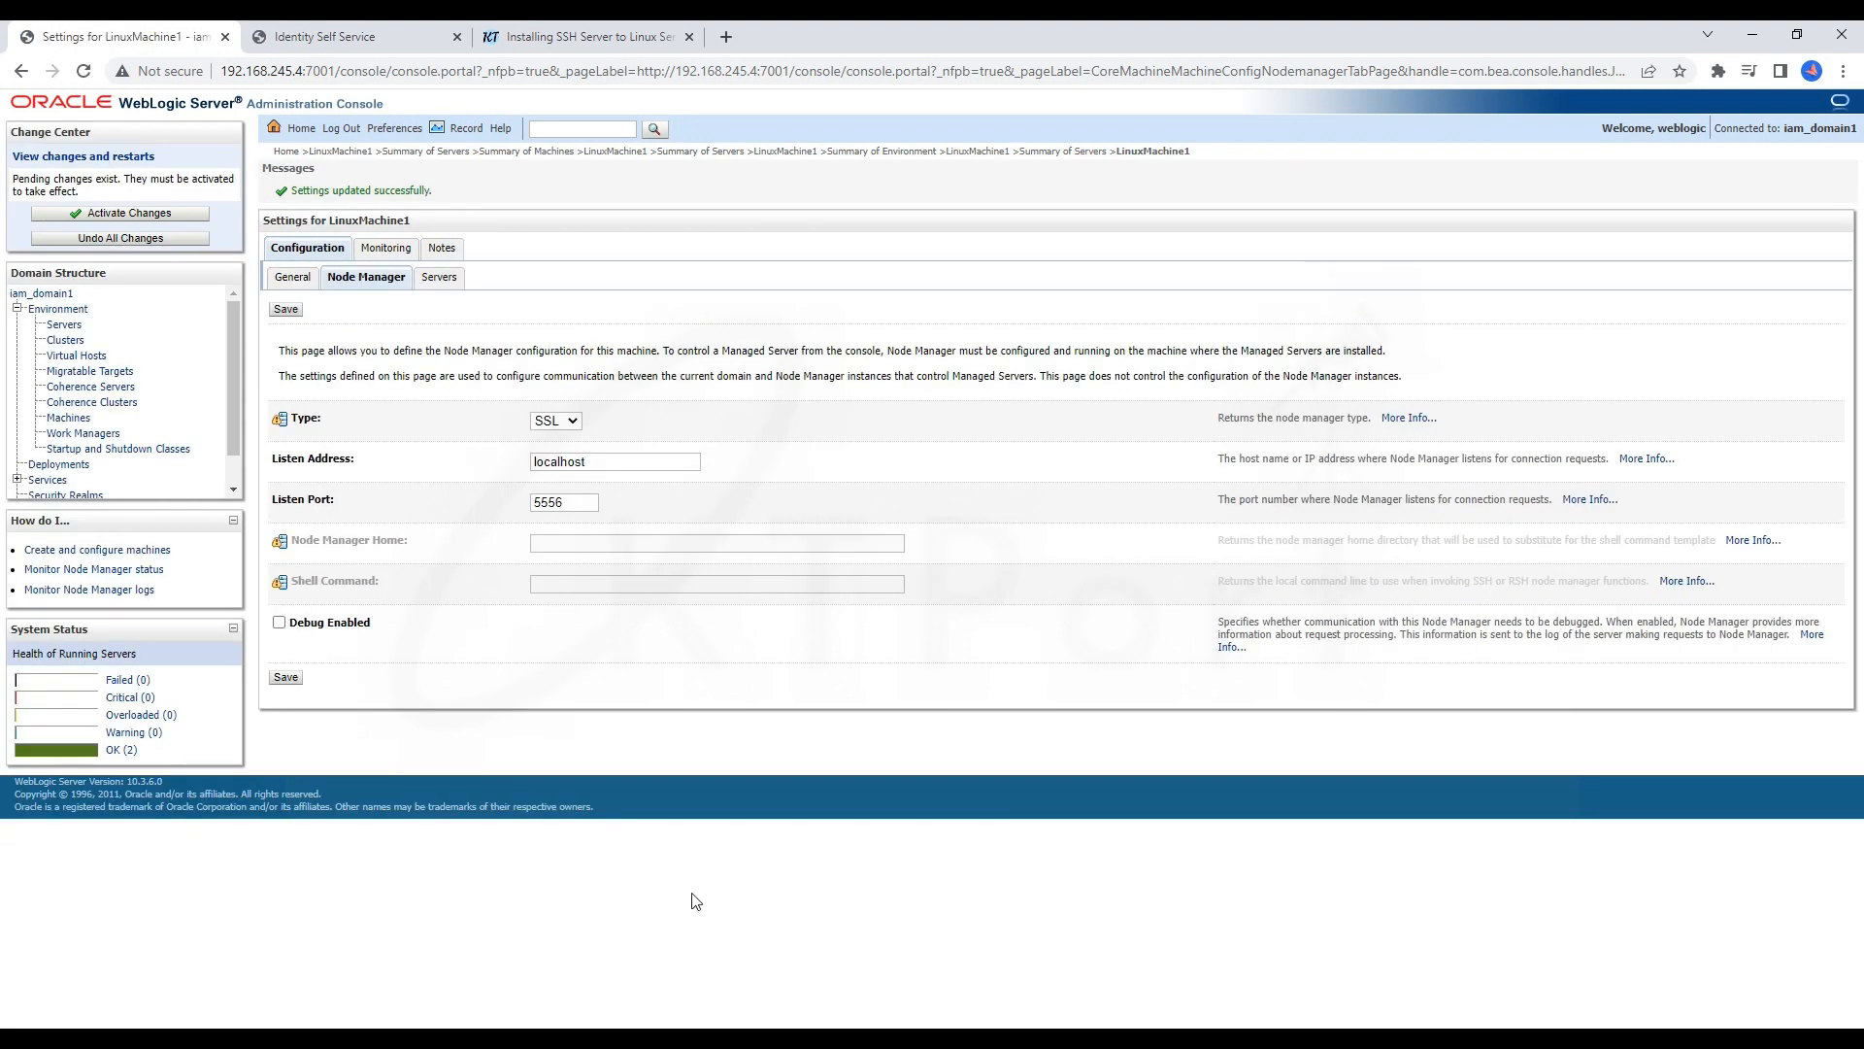
Step: Switch to the MobaXterm terminal, stop the running Node Manager and start it again with ./startNodeManager.sh
left_click(717, 1037)
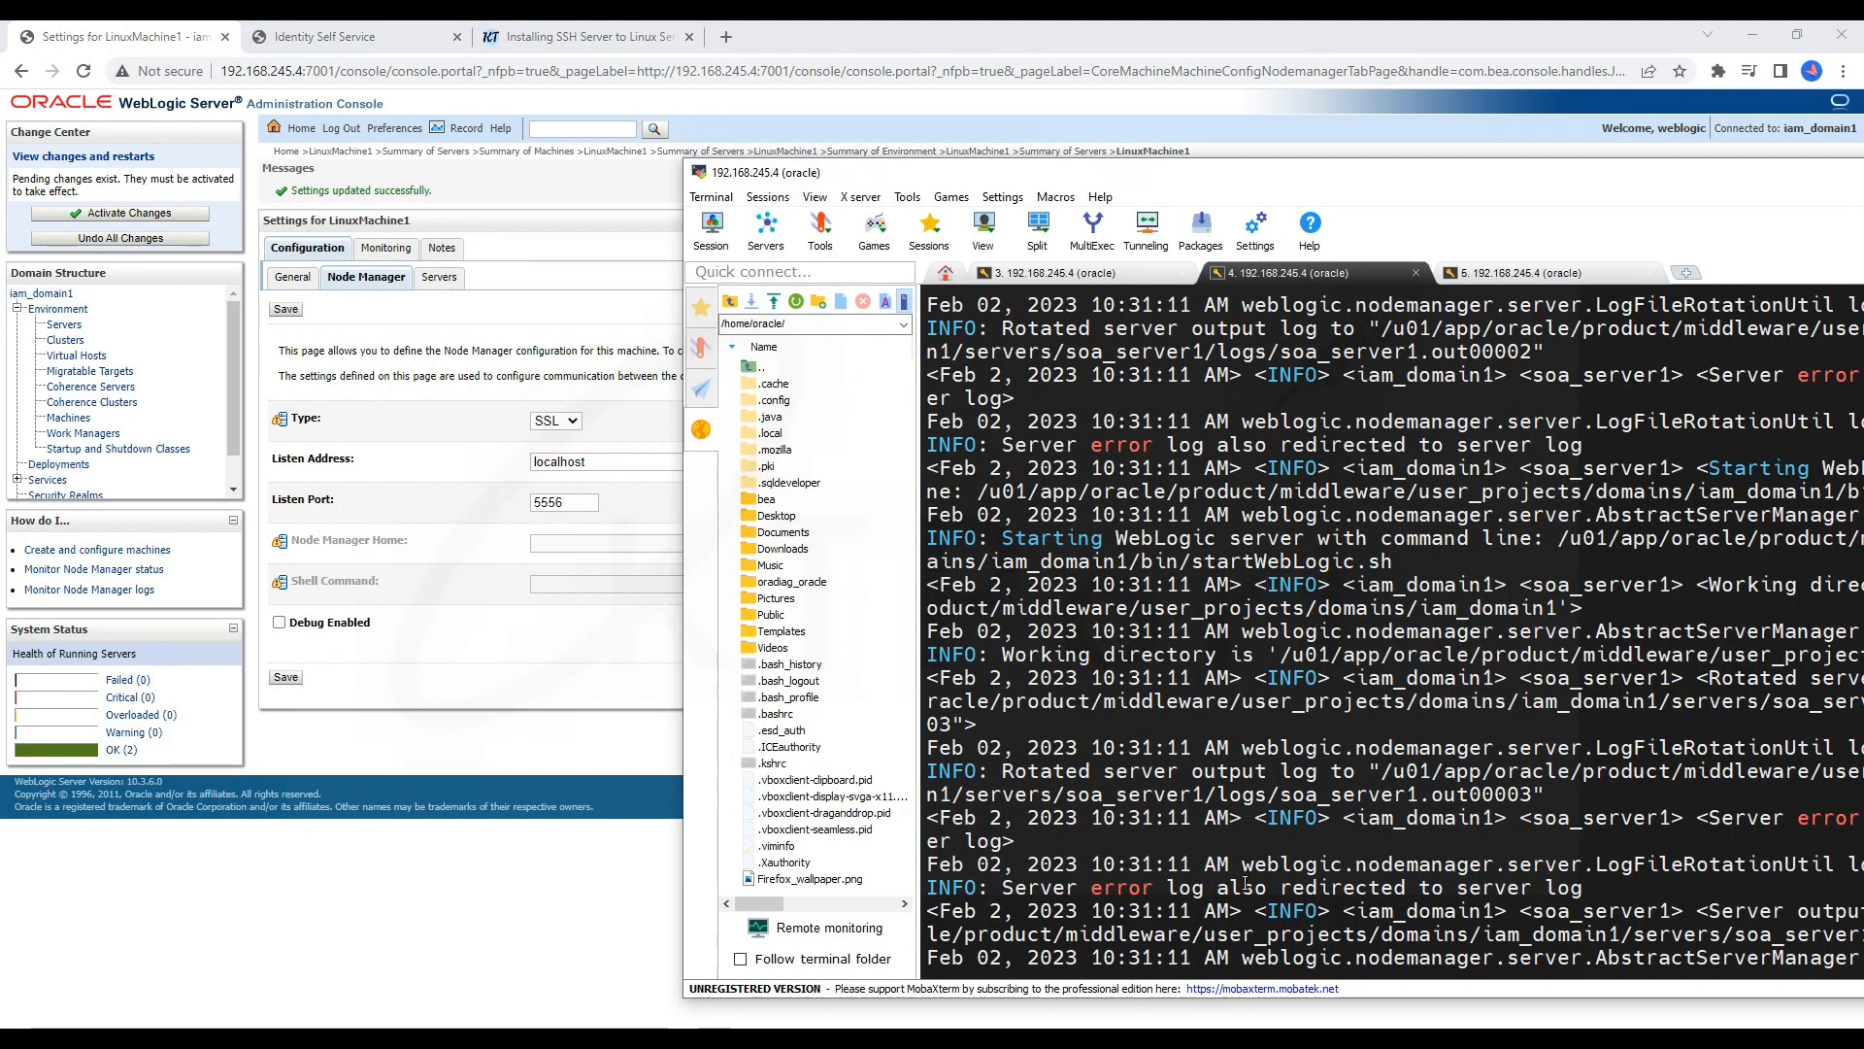
key("ctrl+c")
key("Up")
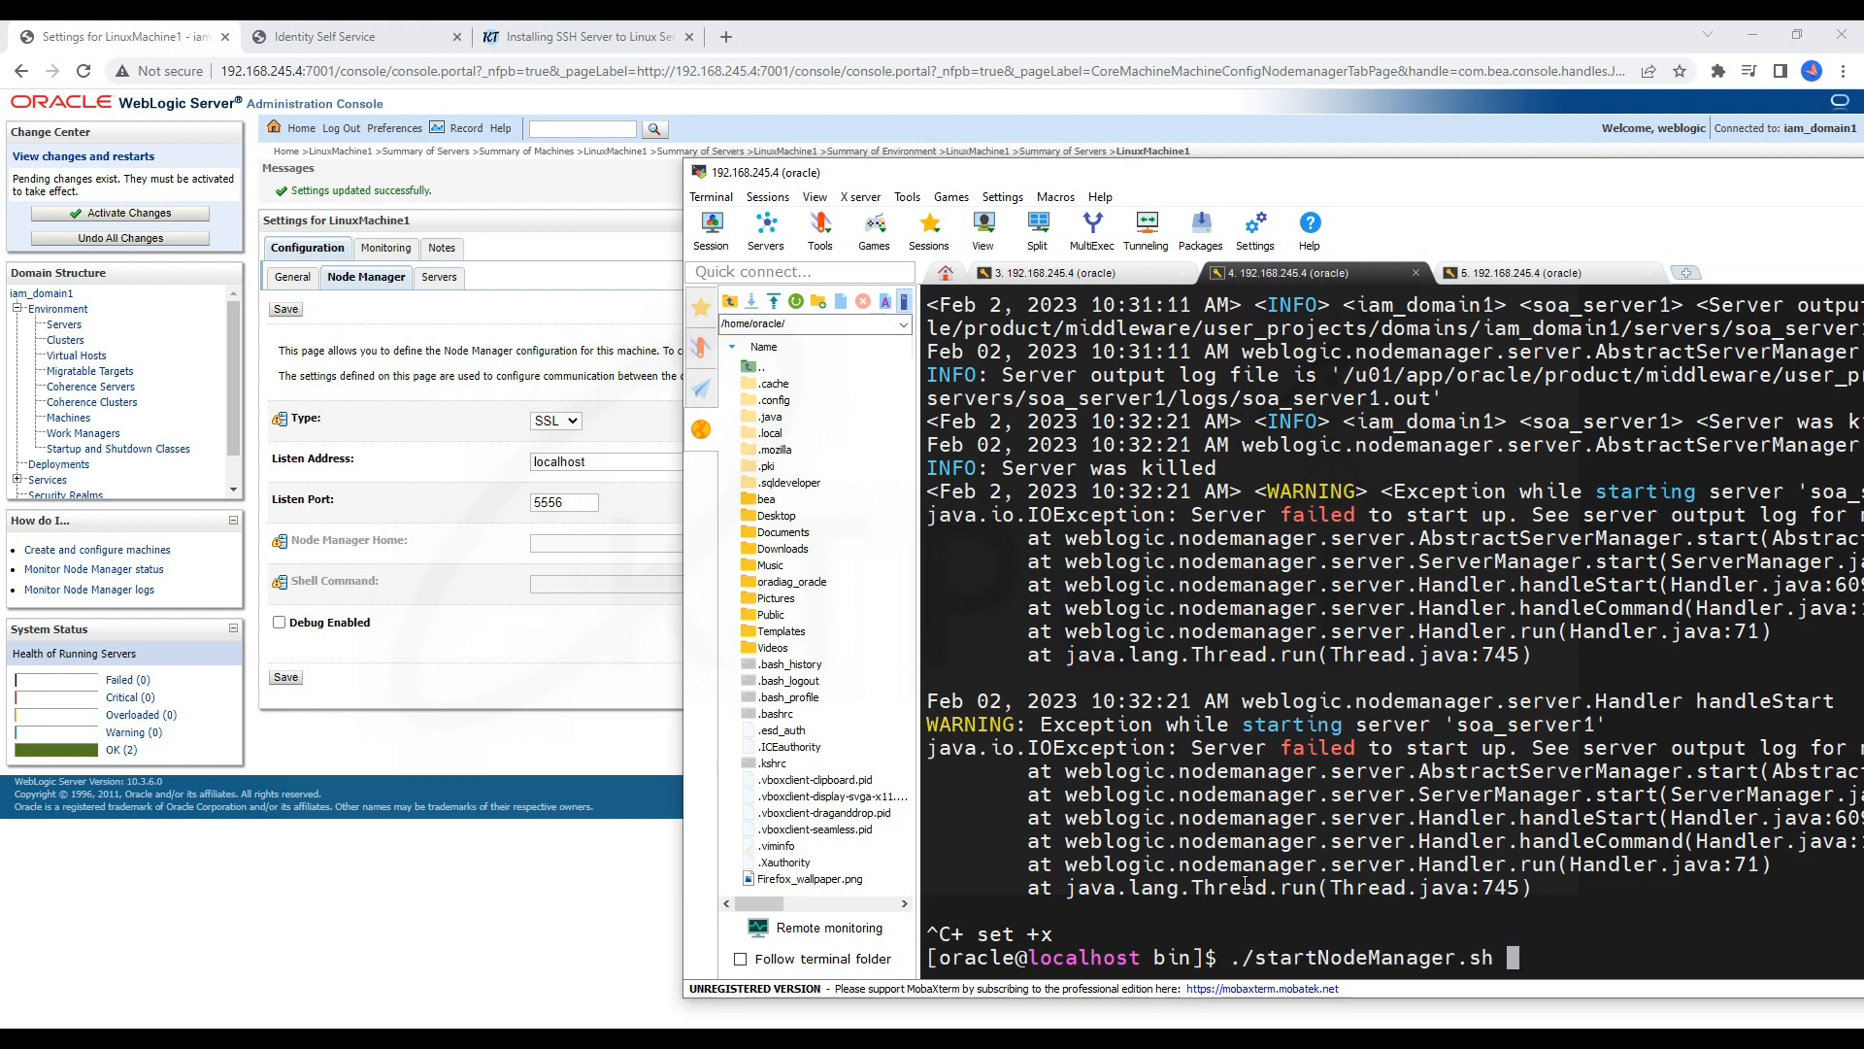
key("Return")
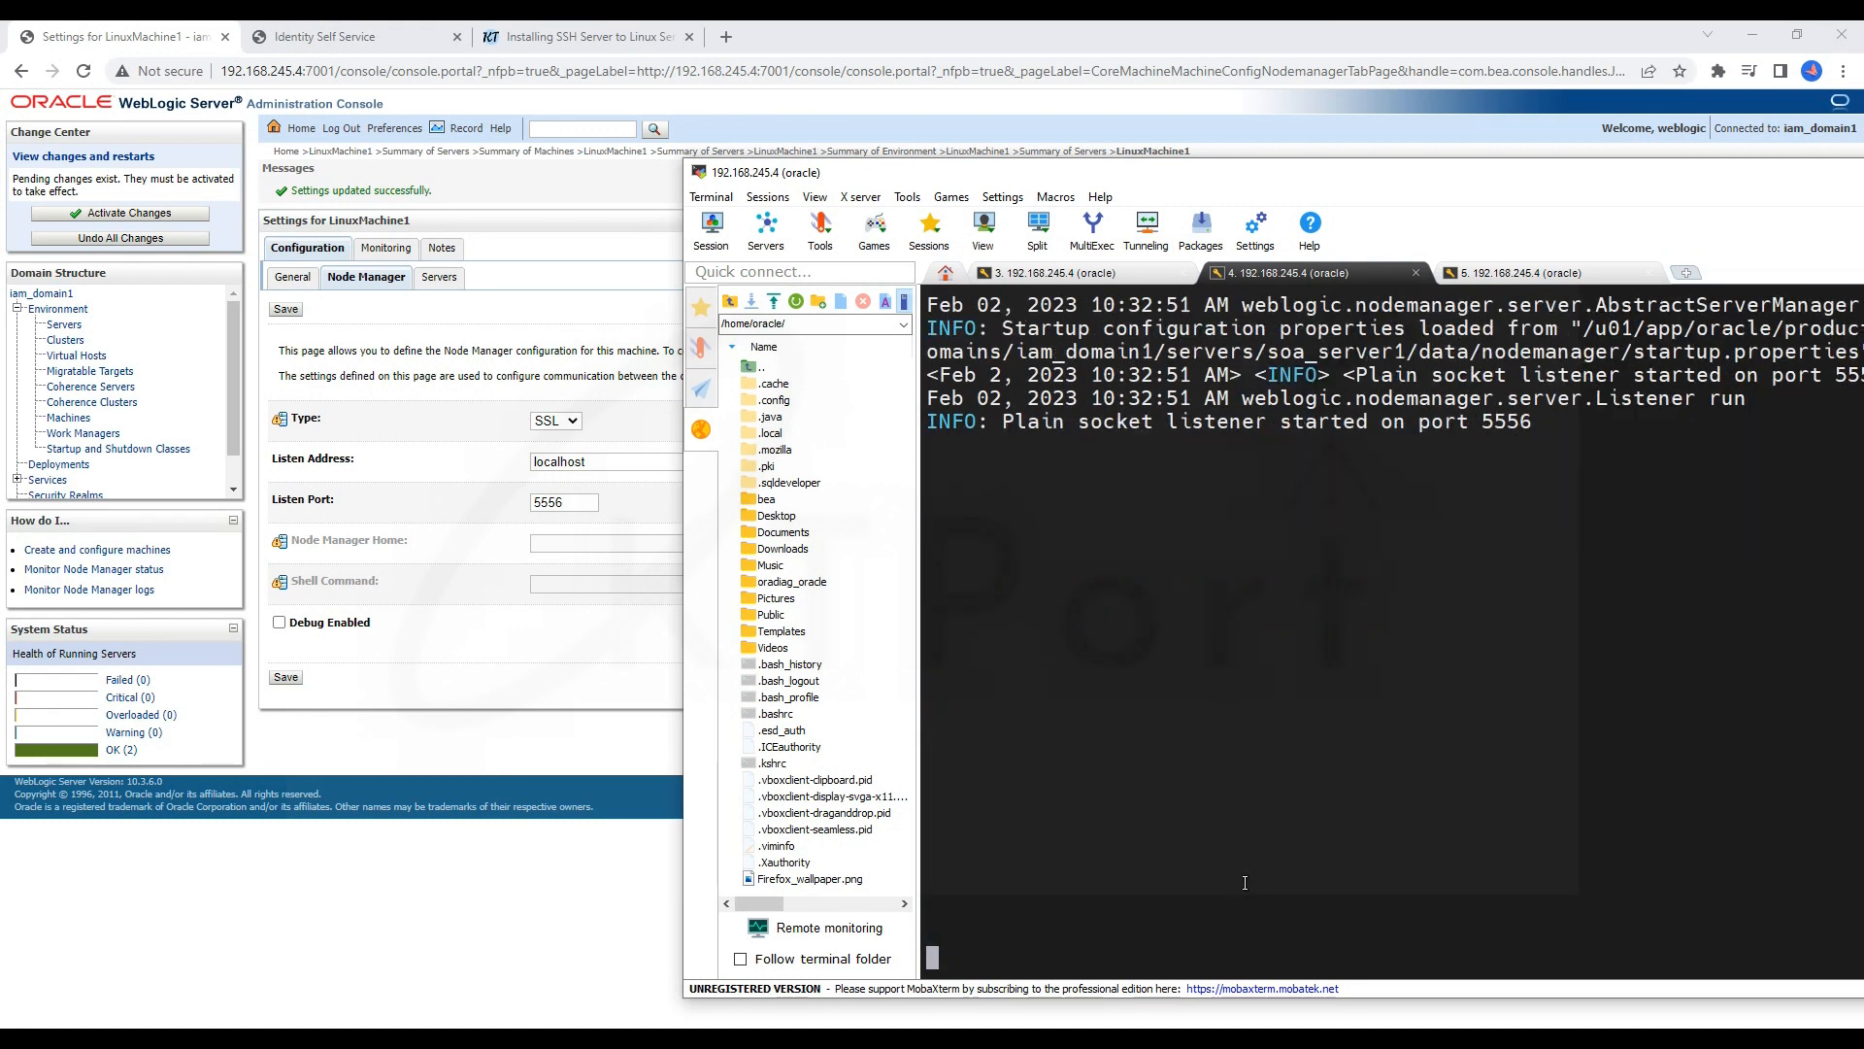
Step: Mark the end of the Node Manager startup output with a line of equals signs followed by blank lines
type("==================================")
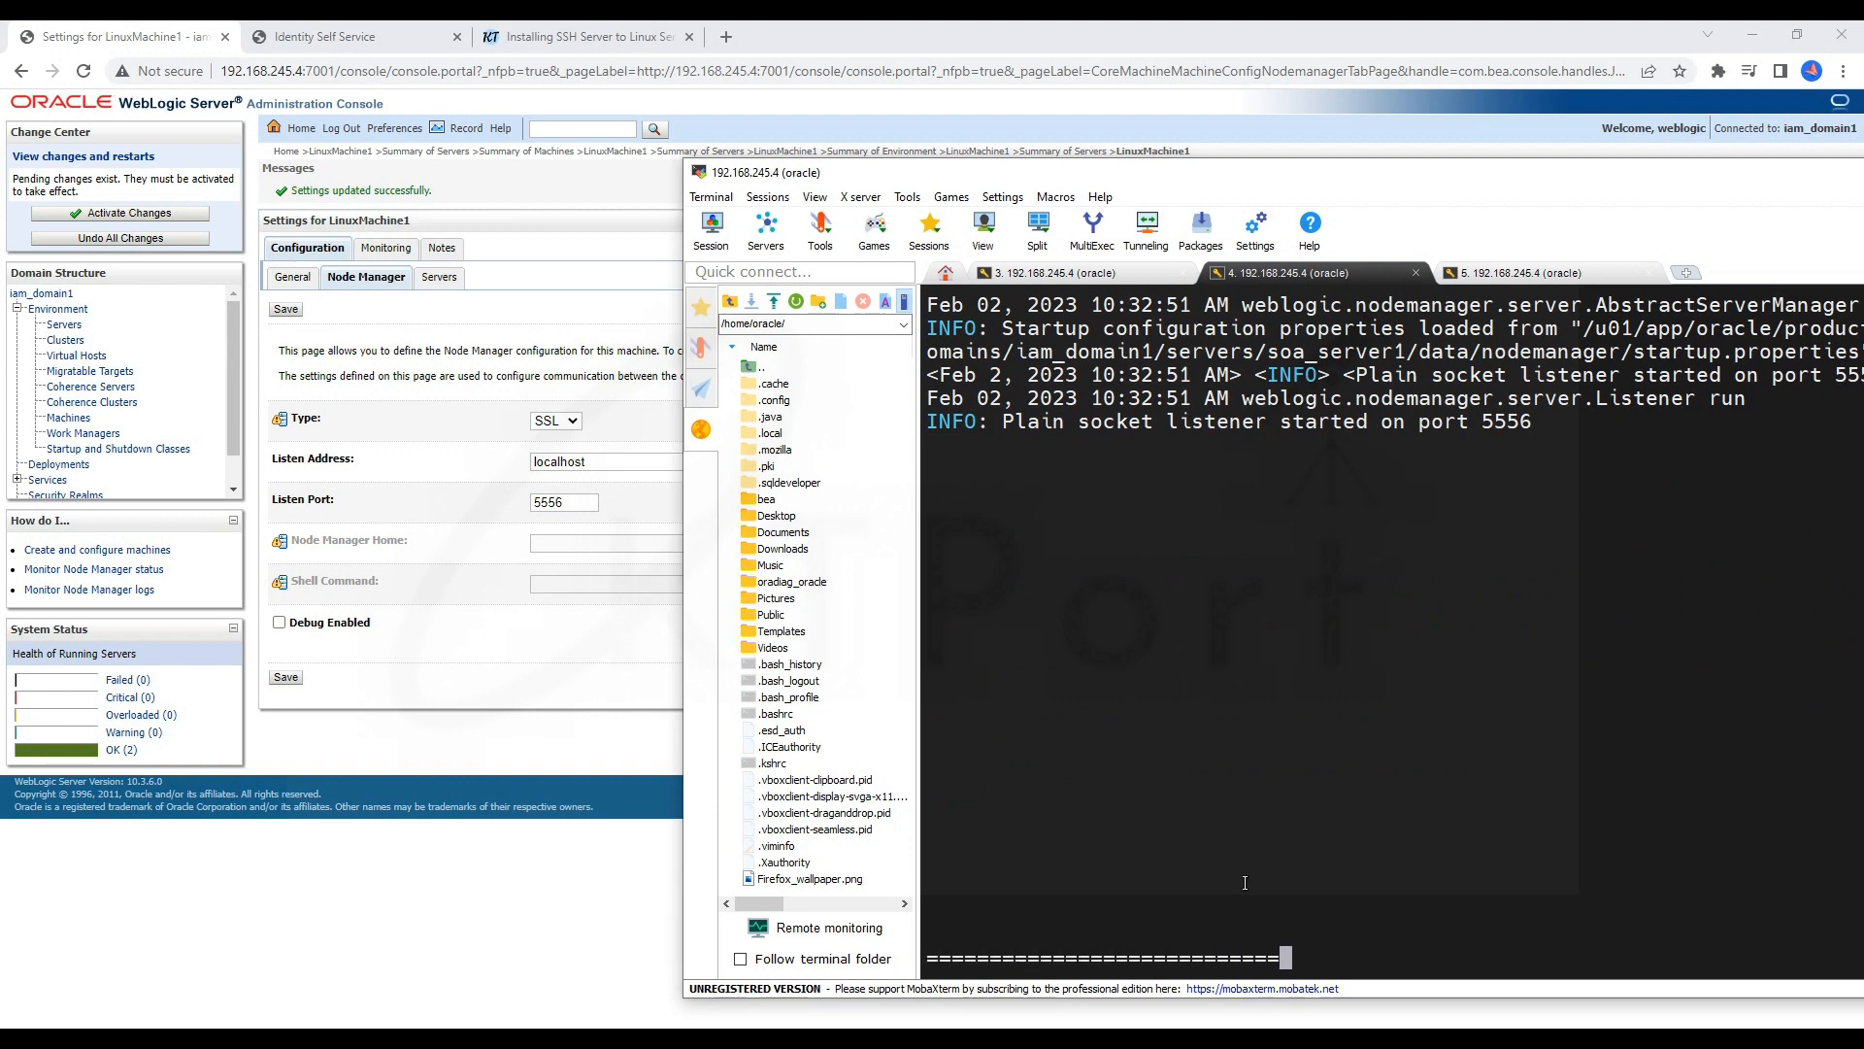
key("Return")
key("Return")
key("Return")
key("Return")
key("Return")
key("Return")
key("Return")
key("Return")
key("Return")
key("Return")
key("Return")
key("Return")
key("Return")
key("Return")
key("Return")
key("Return")
key("Return")
key("Return")
key("Return")
key("Return")
key("Return")
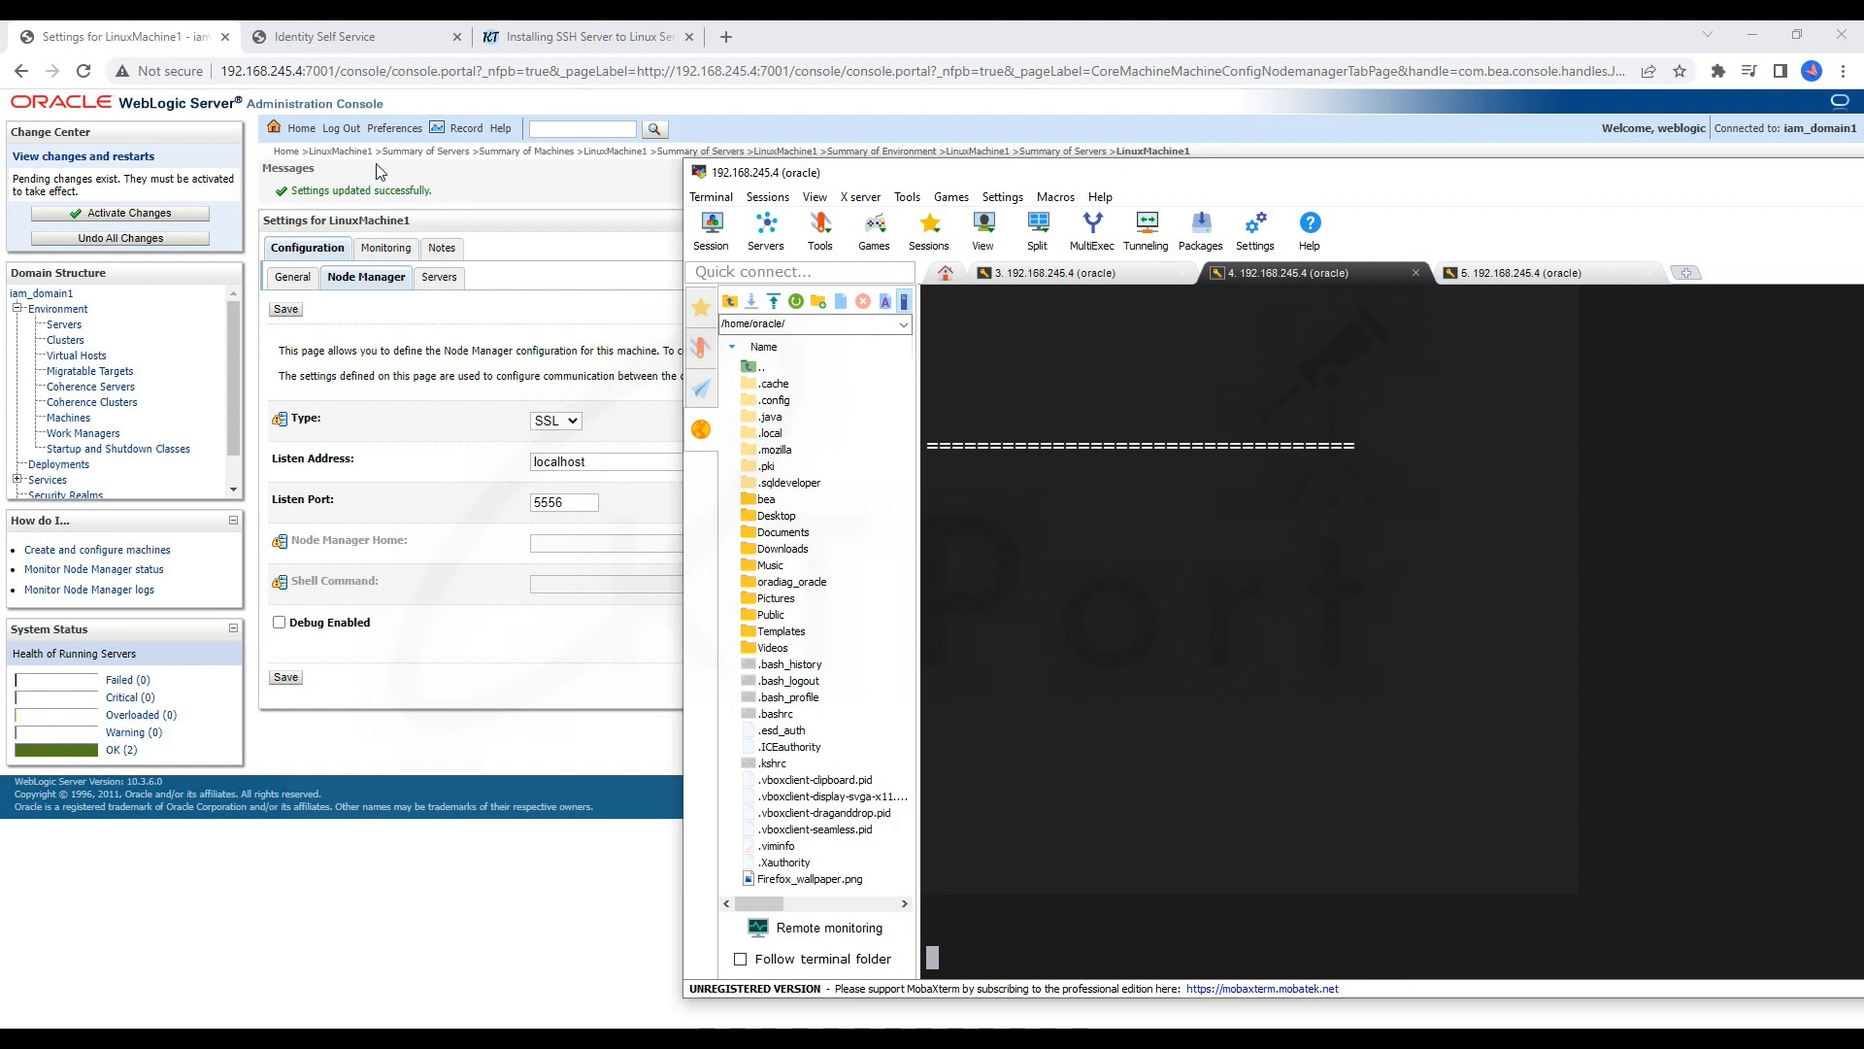
Step: Start soa_server1 from the server controls in the WebLogic console, confirm it and check the Node Manager output in the terminal
left_click(447, 153)
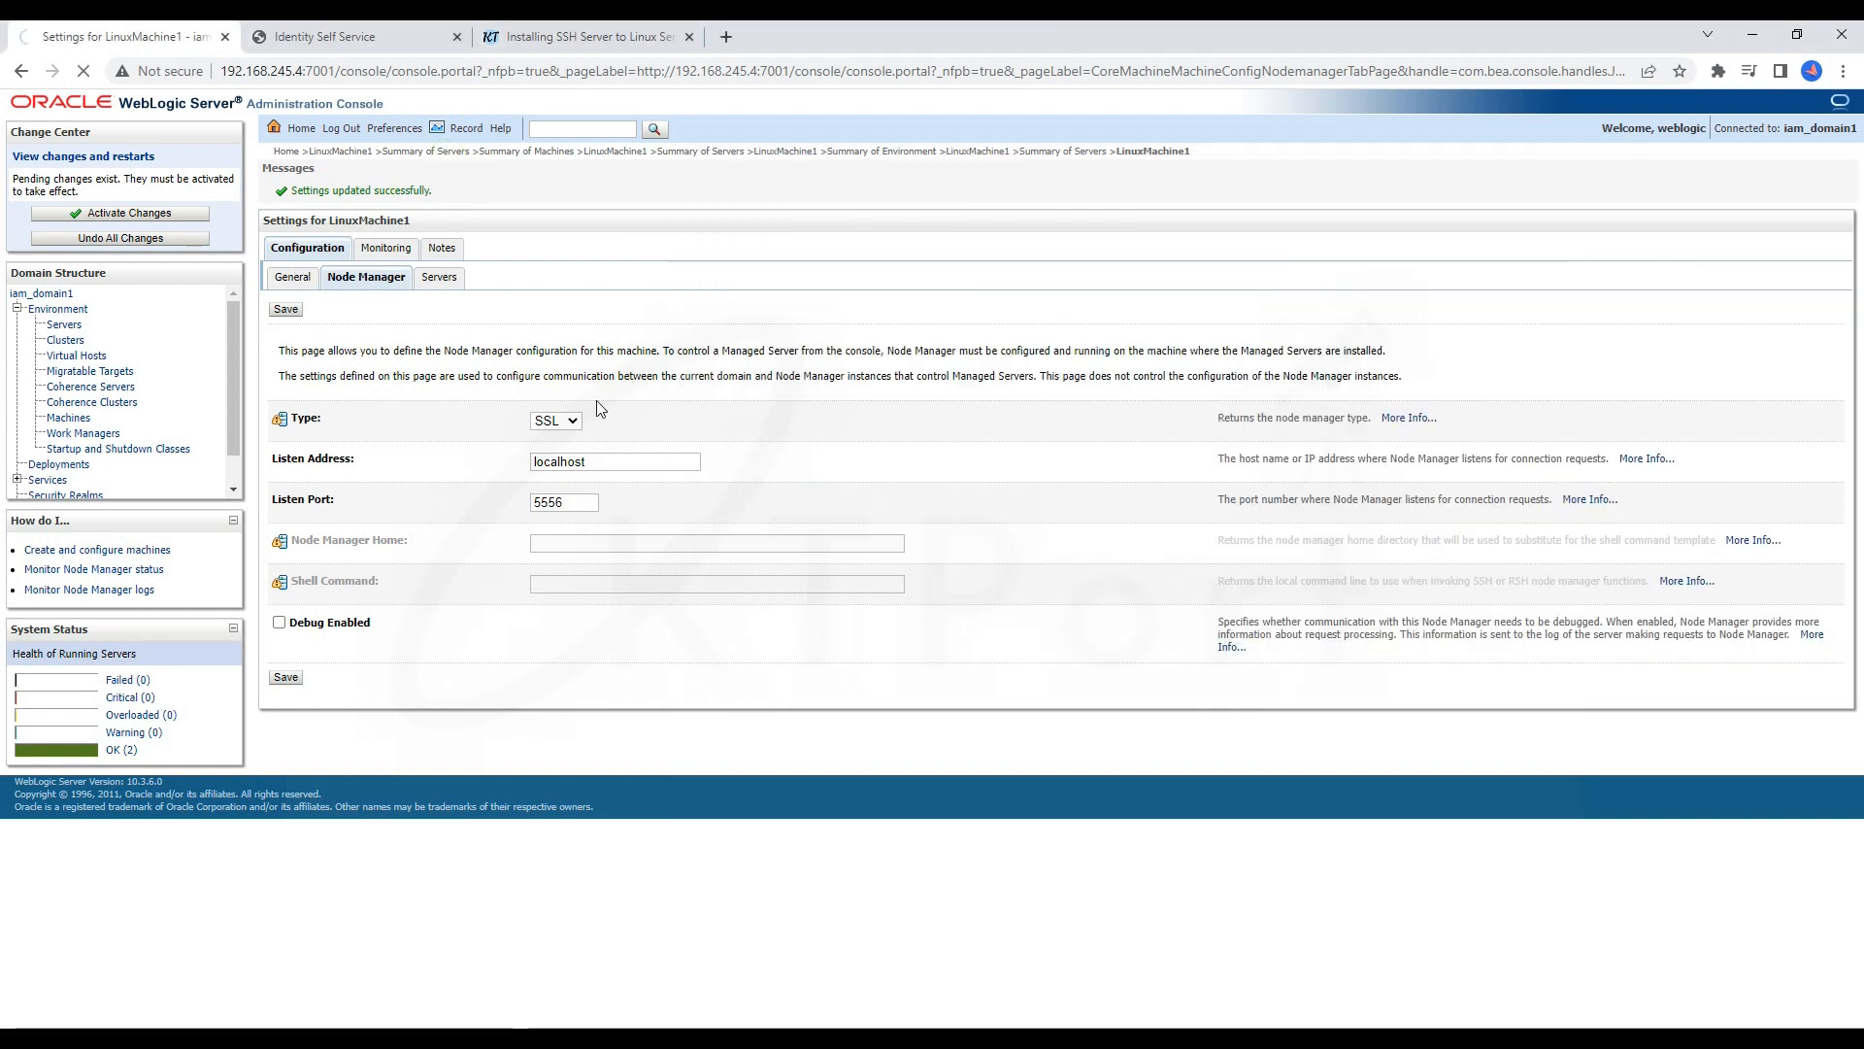
left_click(377, 204)
key("alt+Tab")
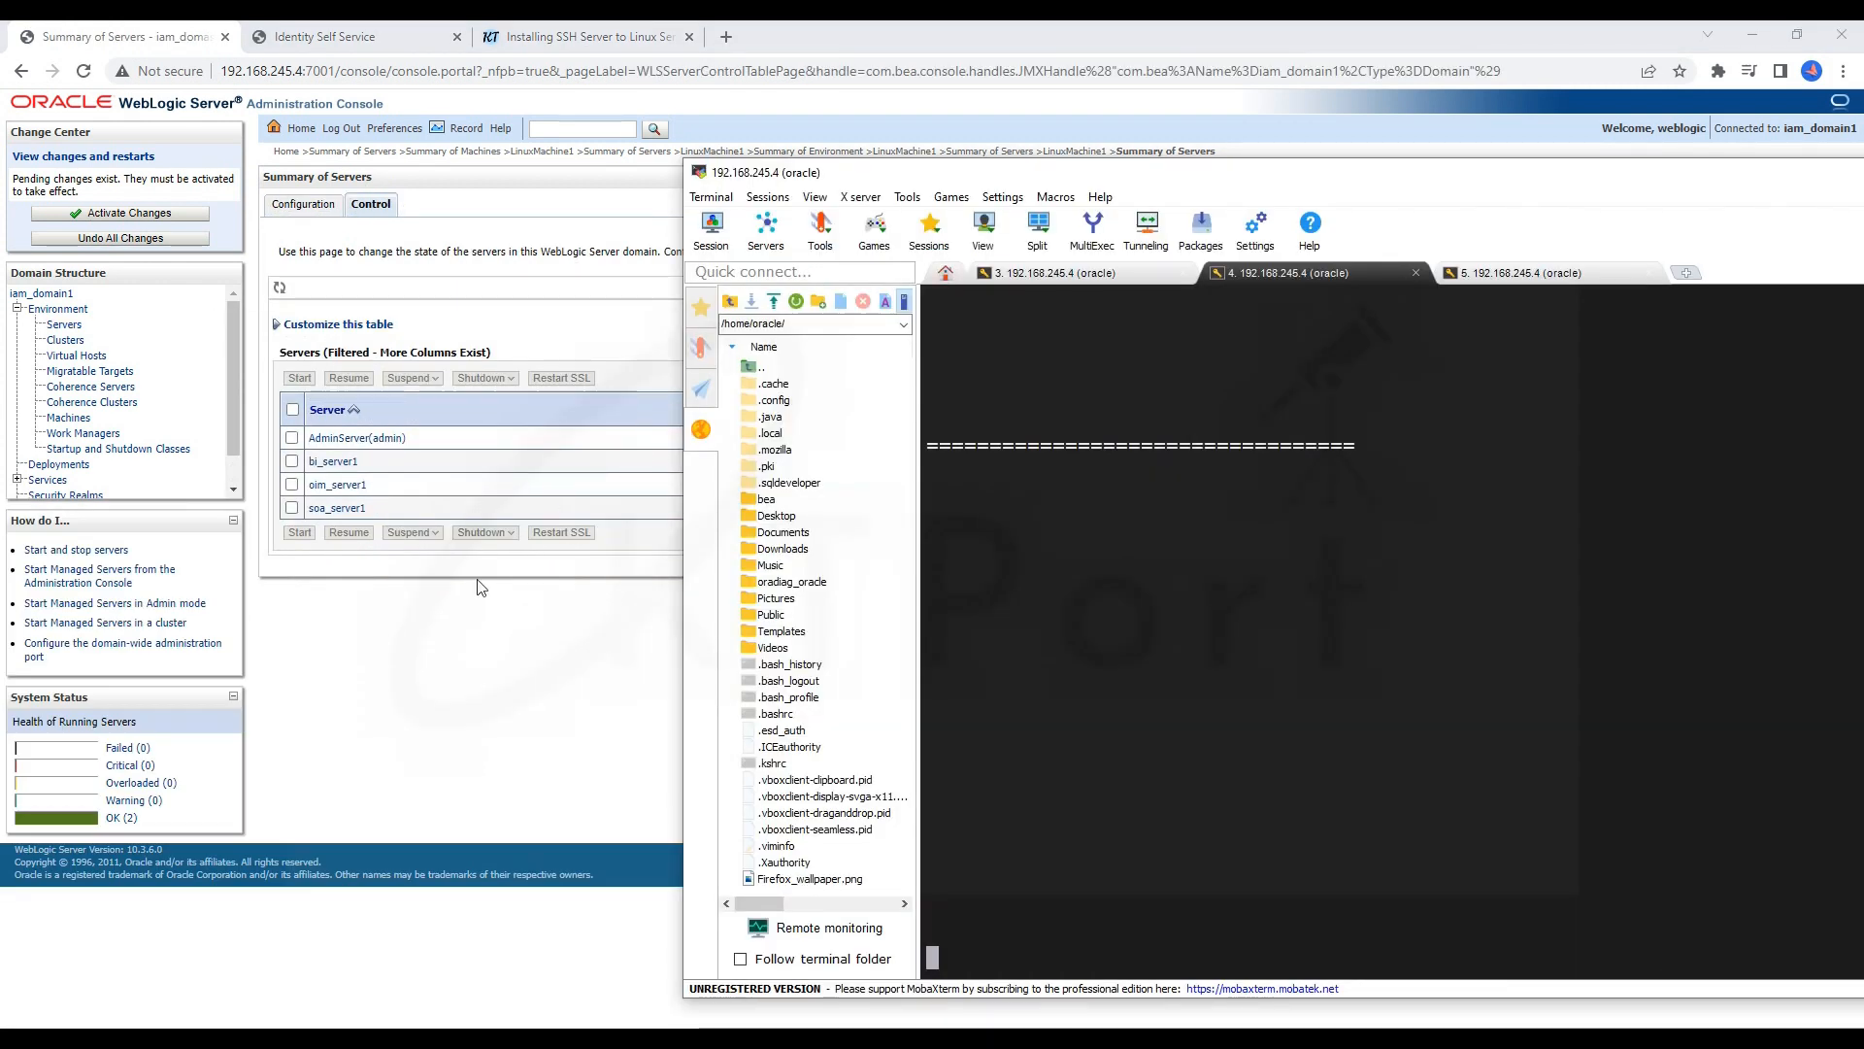
key("alt+Tab")
left_click(292, 508)
left_click(300, 532)
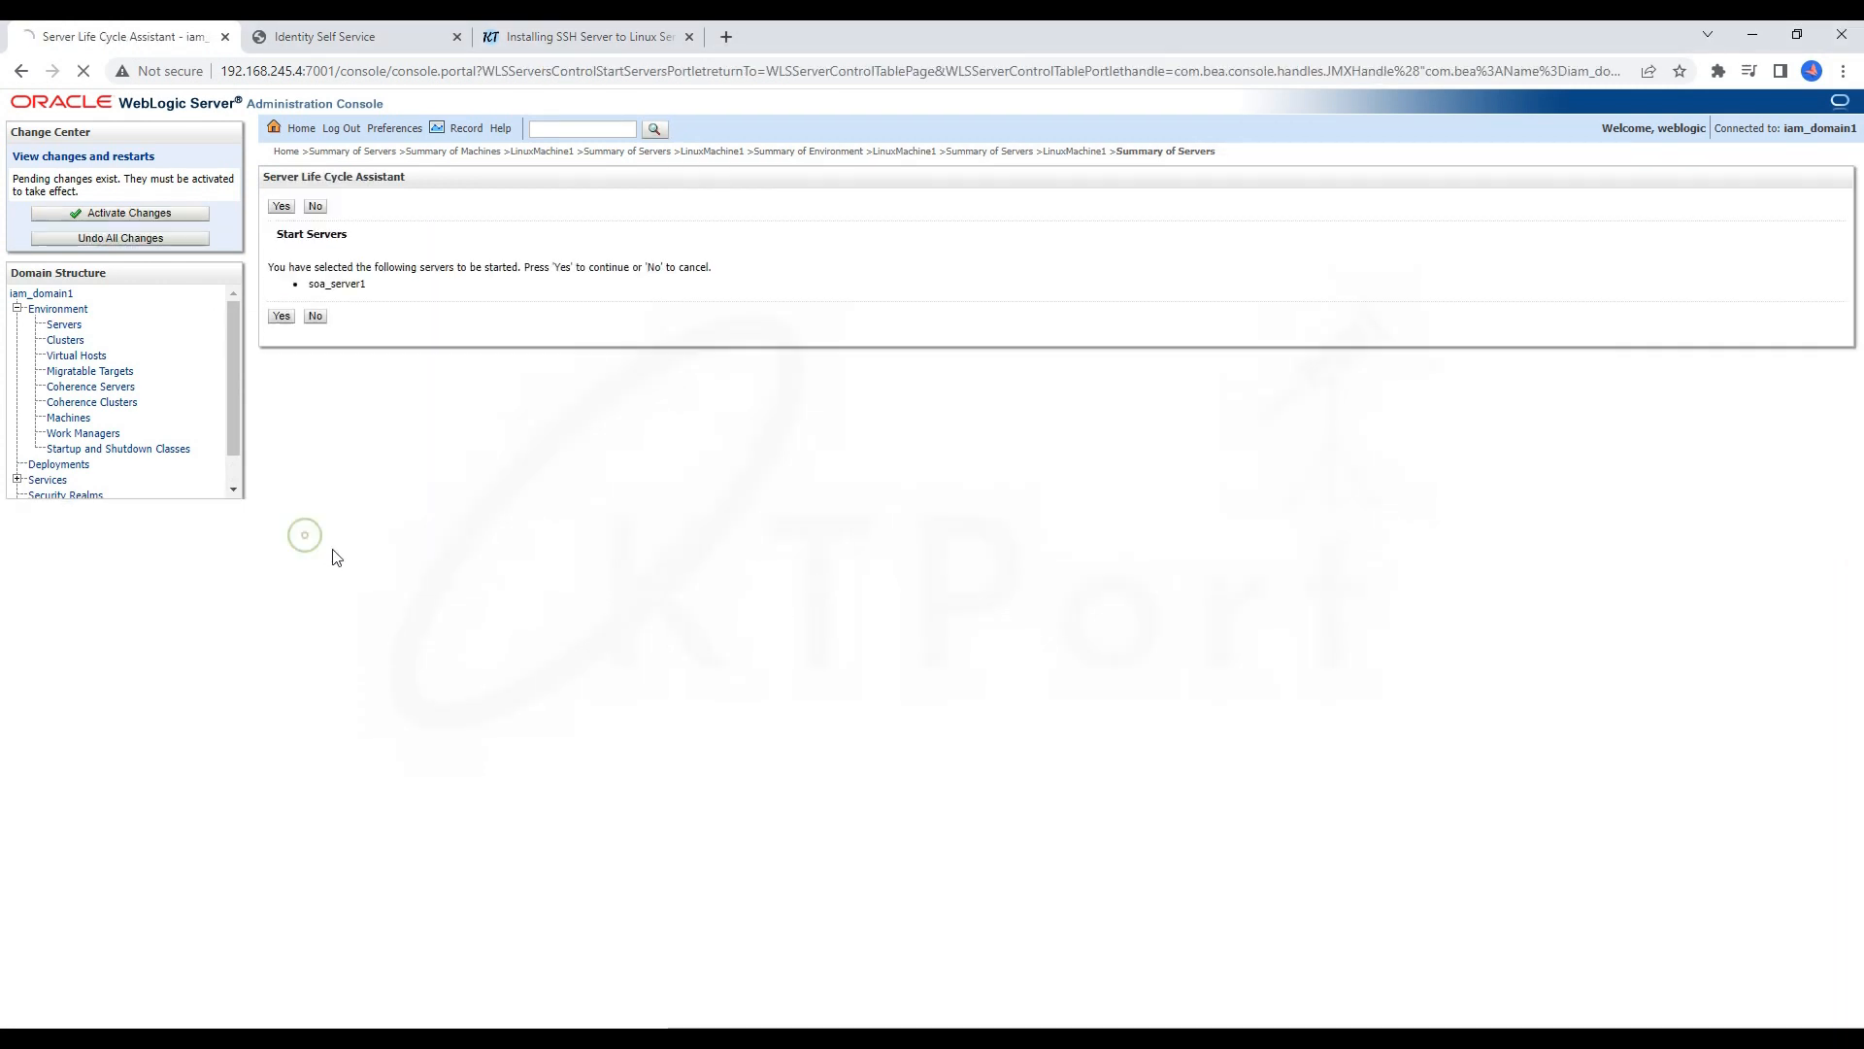
left_click(281, 317)
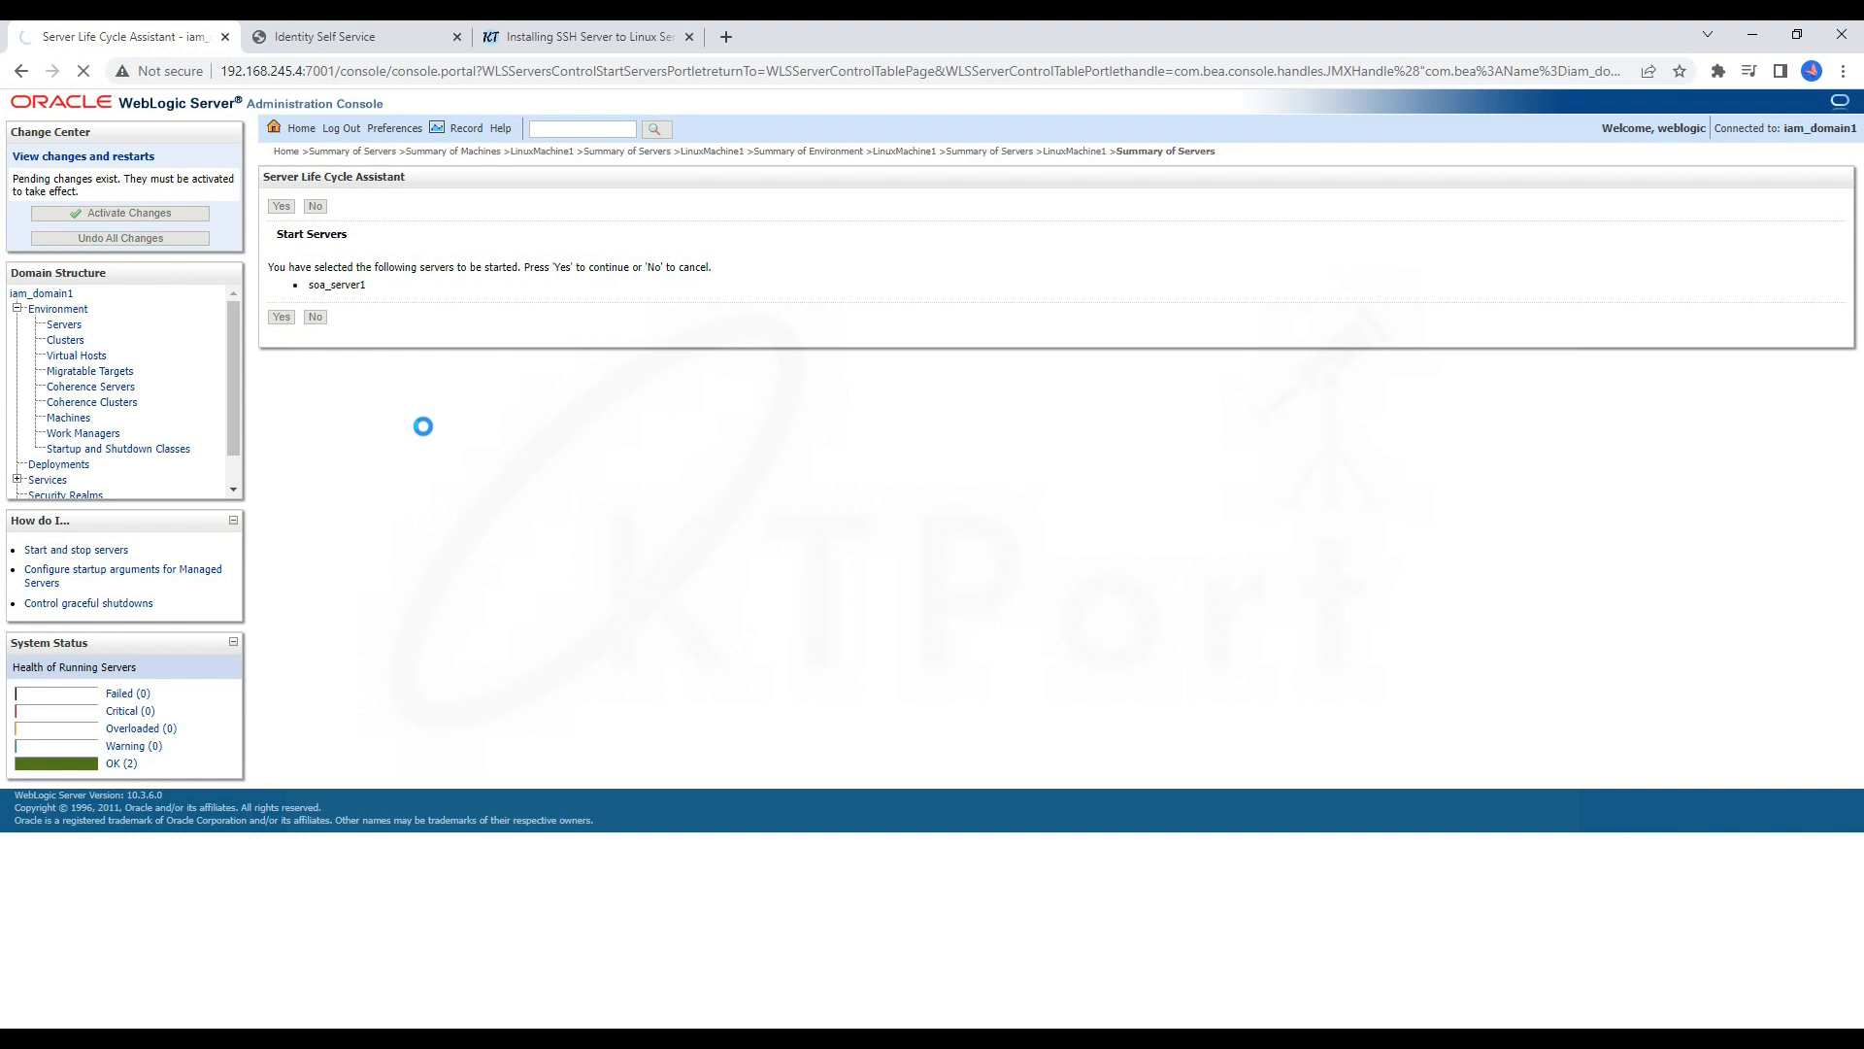
key("alt+Tab")
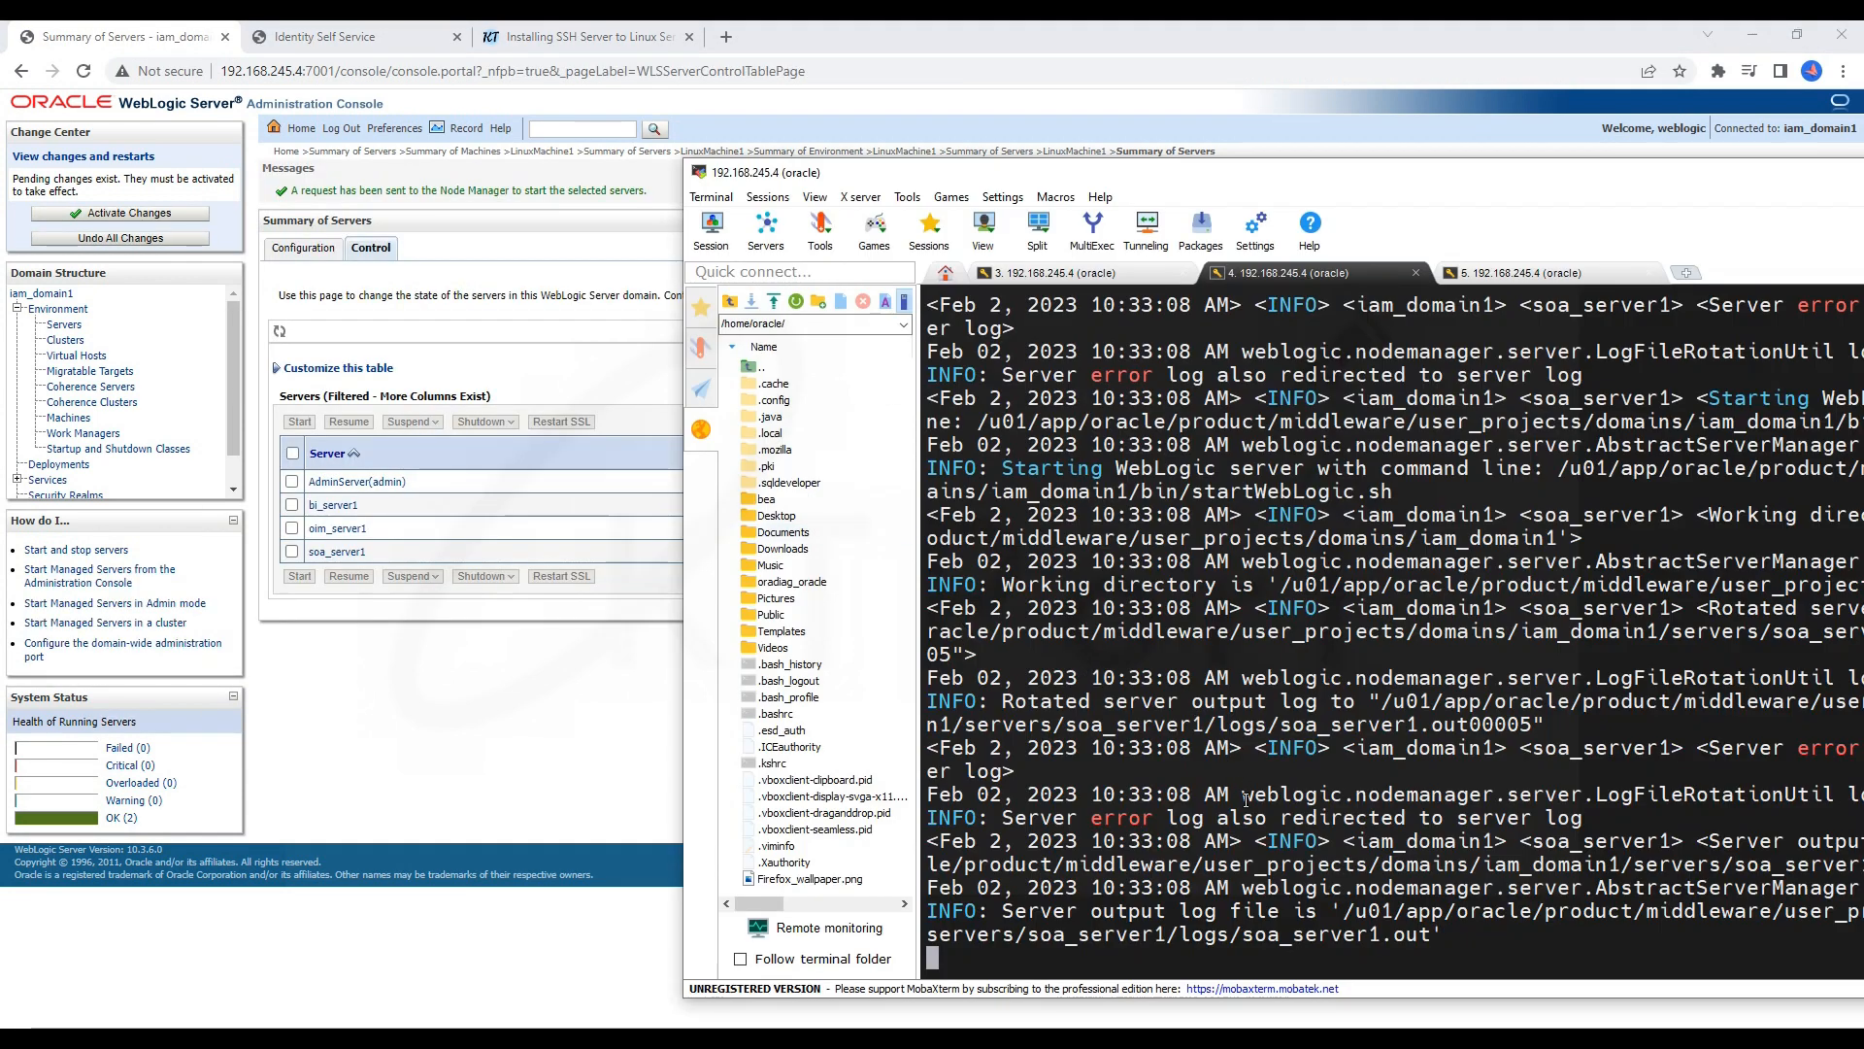
Step: Activate the pending configuration changes in the console and stop Node Manager in the terminal
left_click(566, 735)
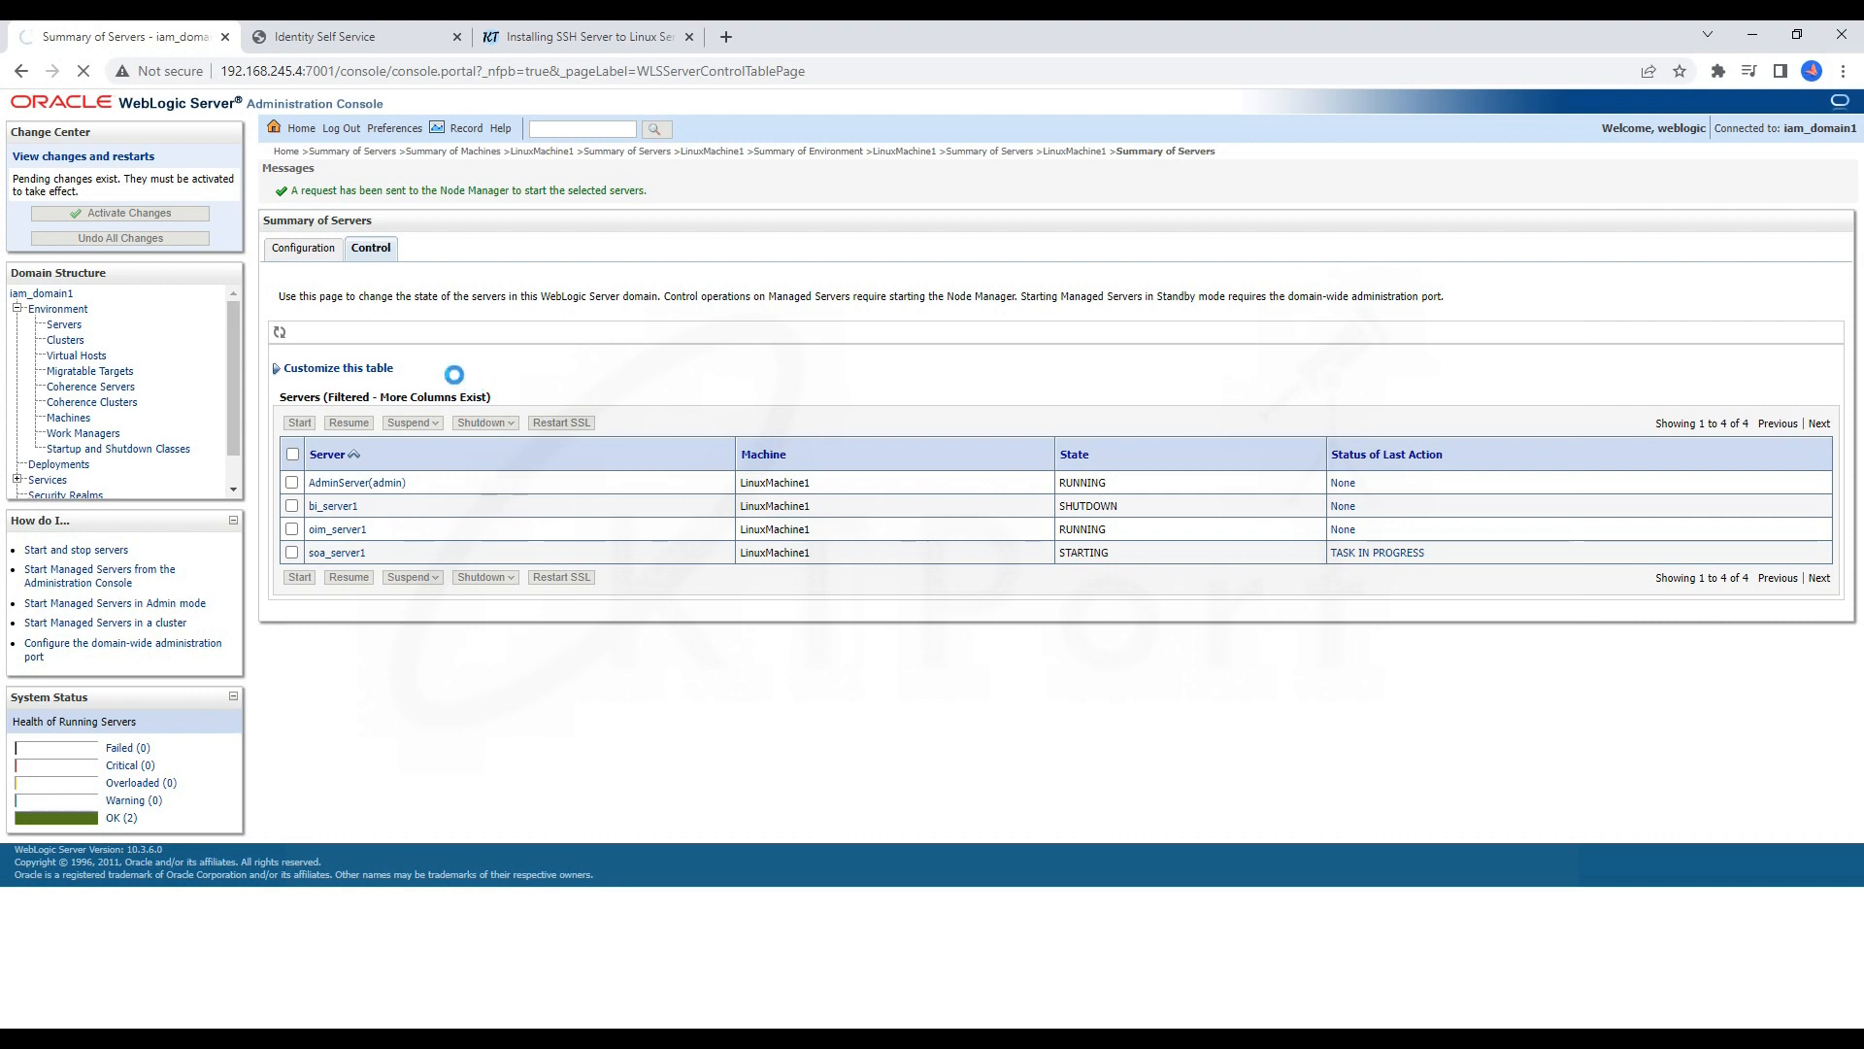
left_click(864, 1036)
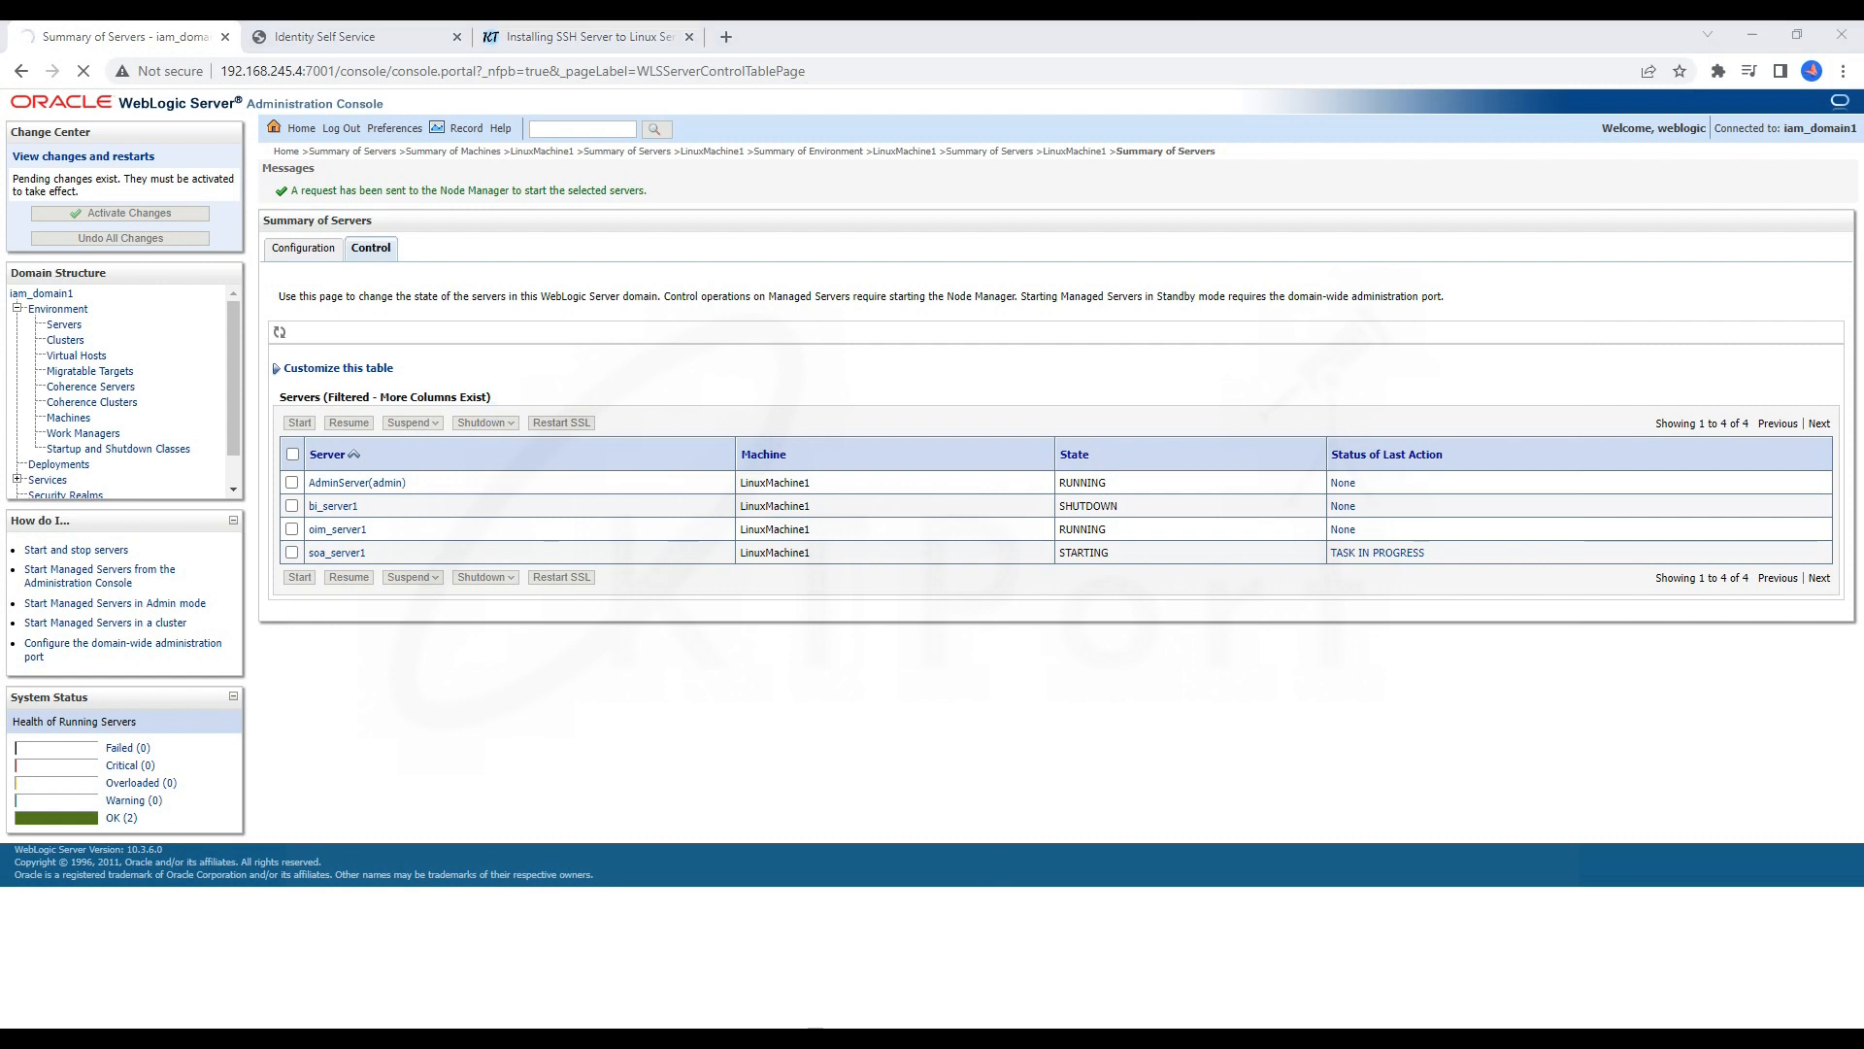
key("ctrl+c")
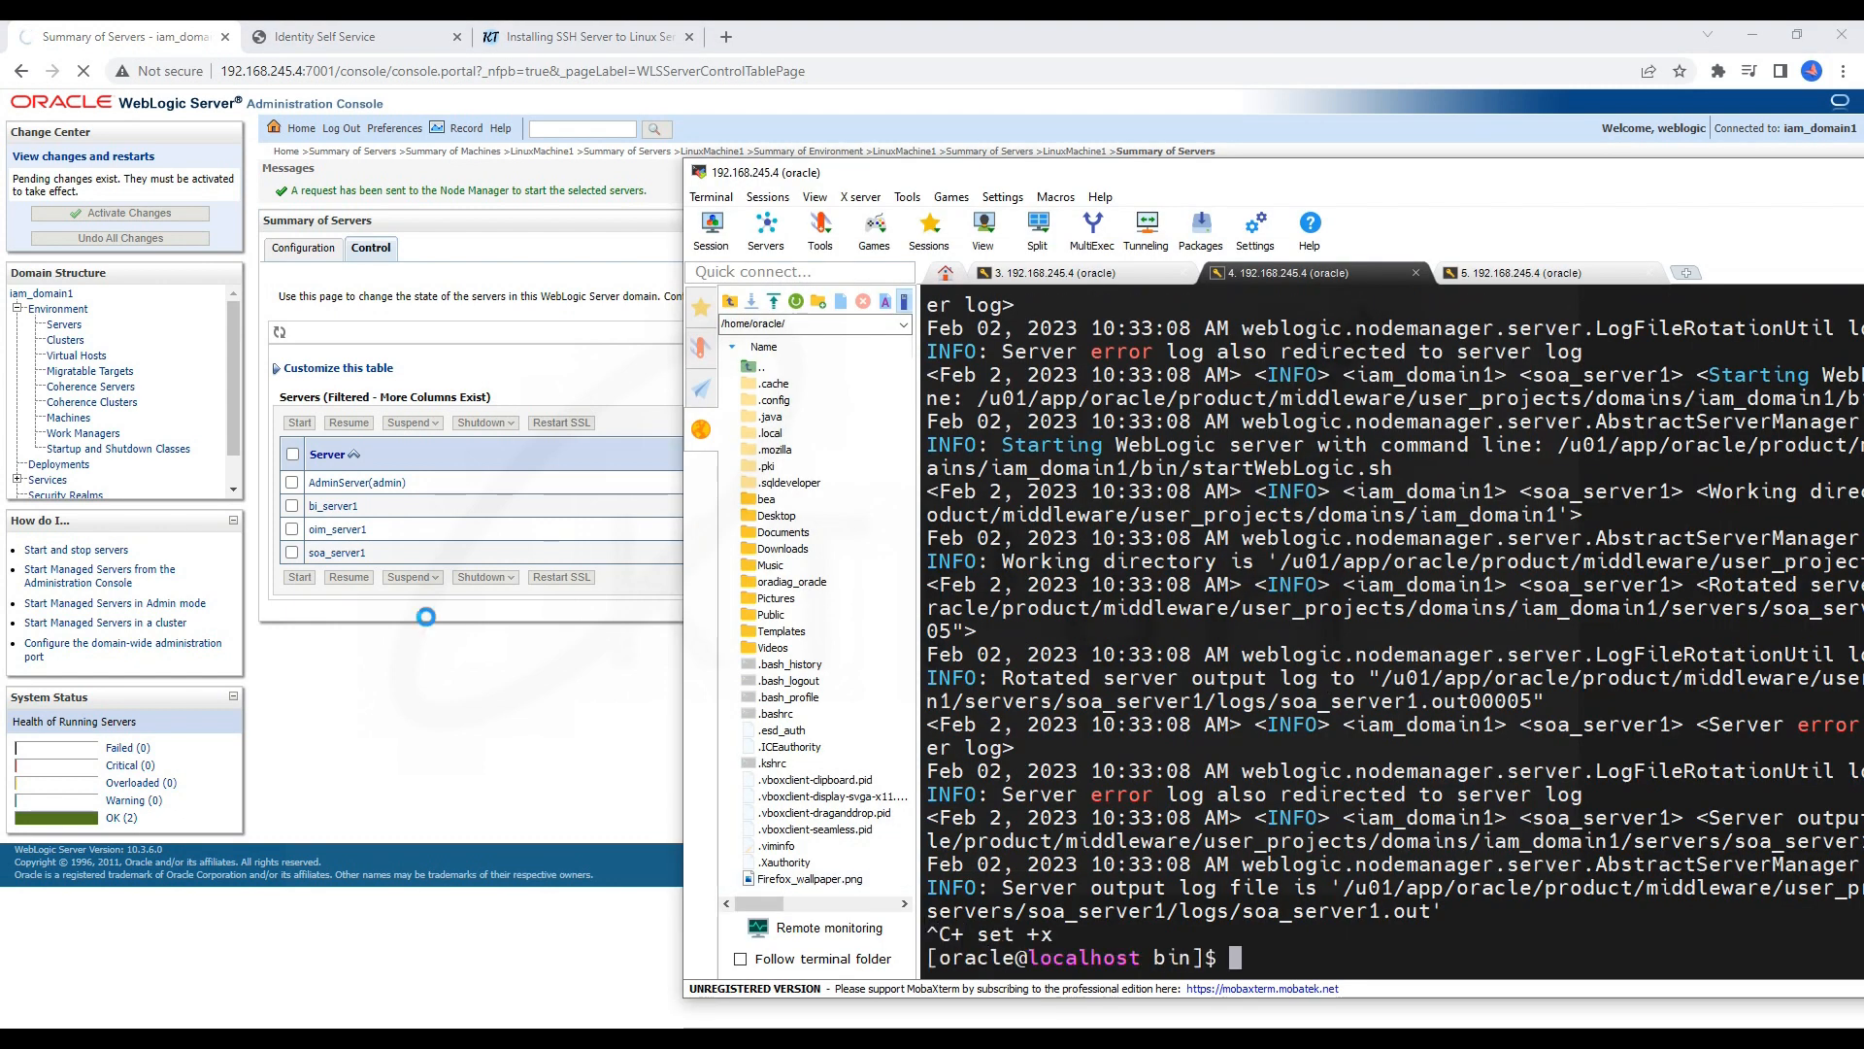
left_click(426, 617)
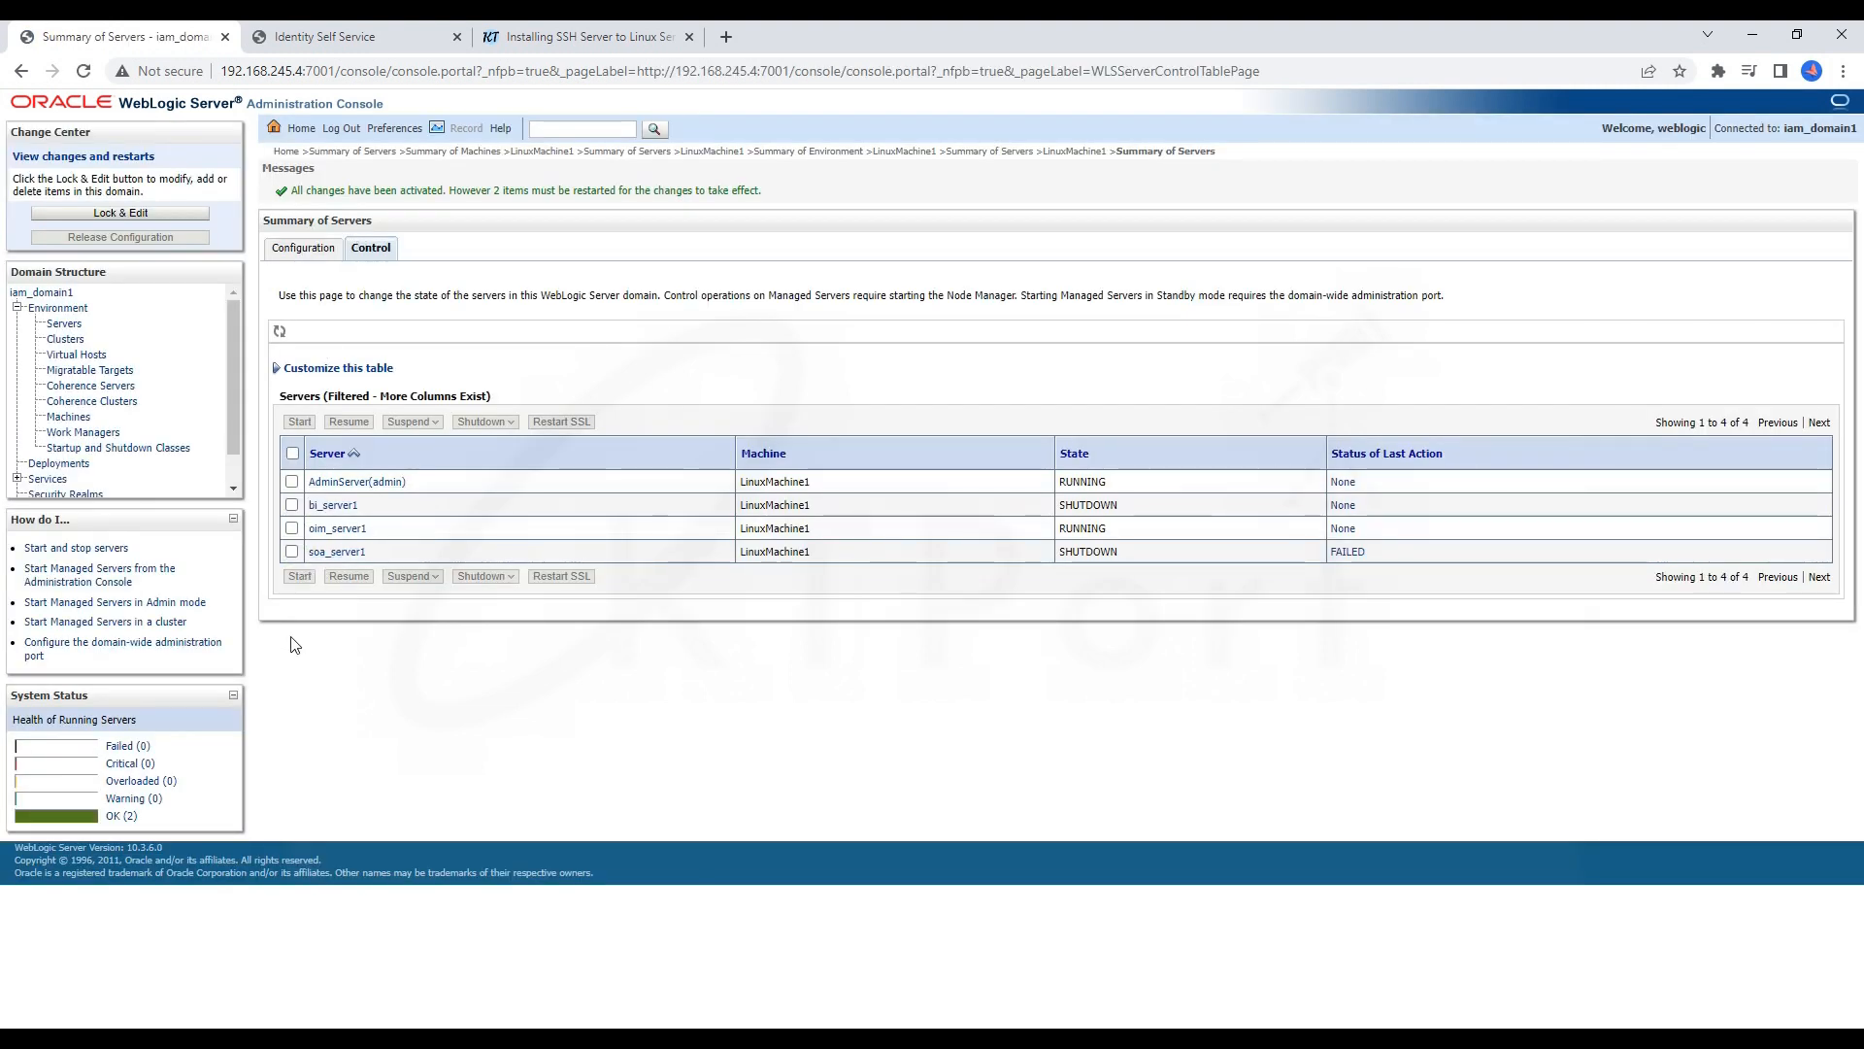
Step: Review LinuxMachine1's Node Manager settings and return to the server controls on the Summary of Servers page
left_click(292, 552)
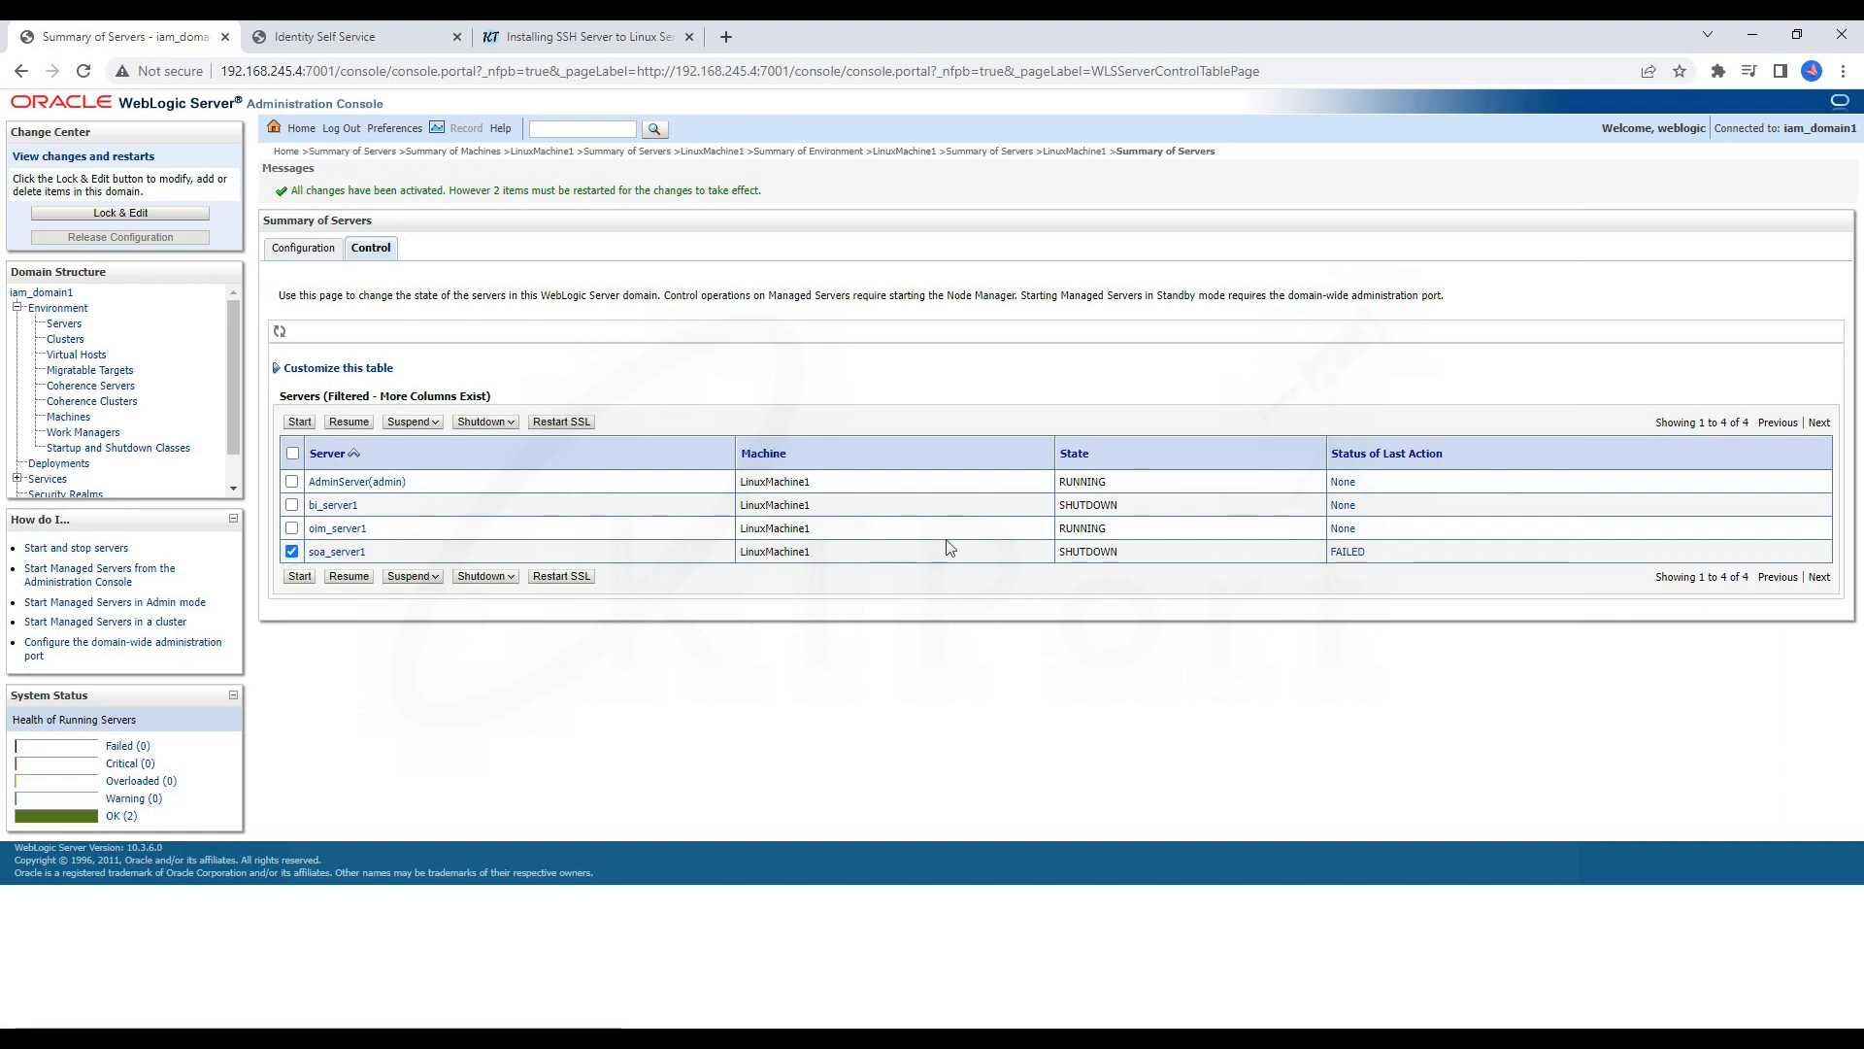
left_click(291, 551)
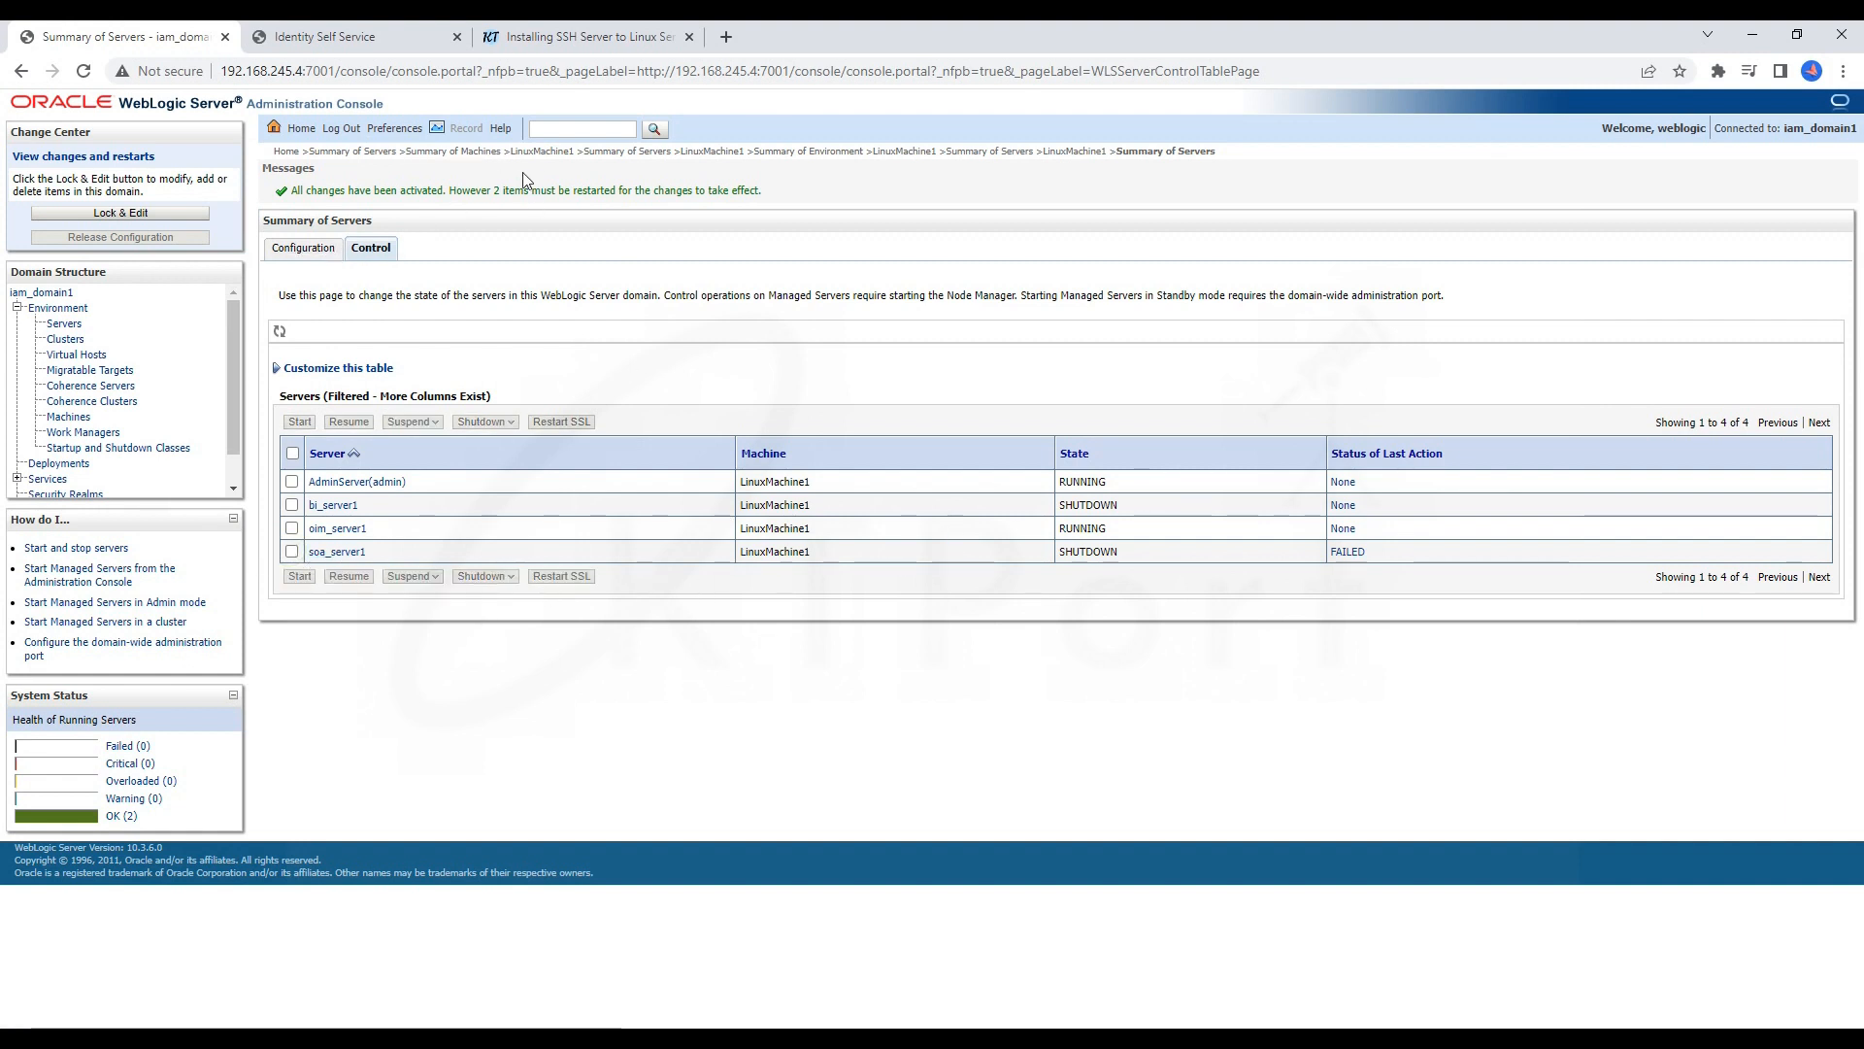
left_click(931, 157)
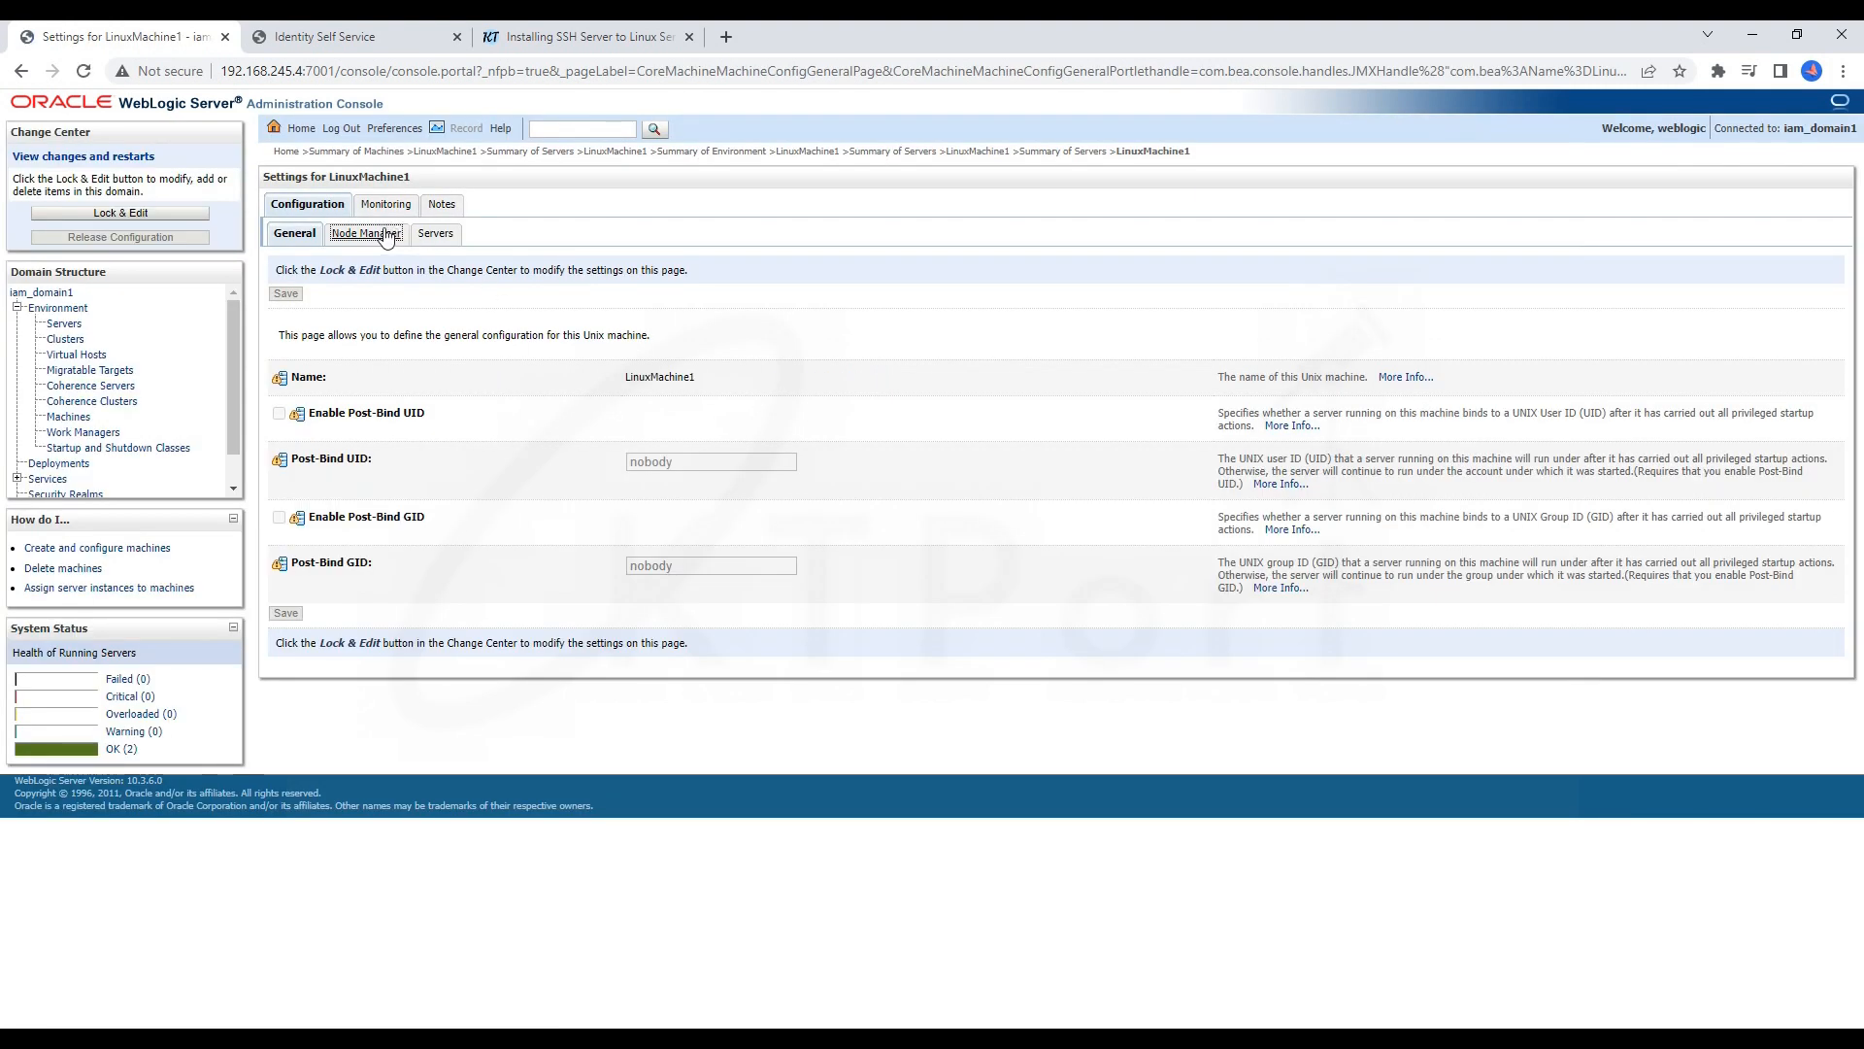
left_click(386, 236)
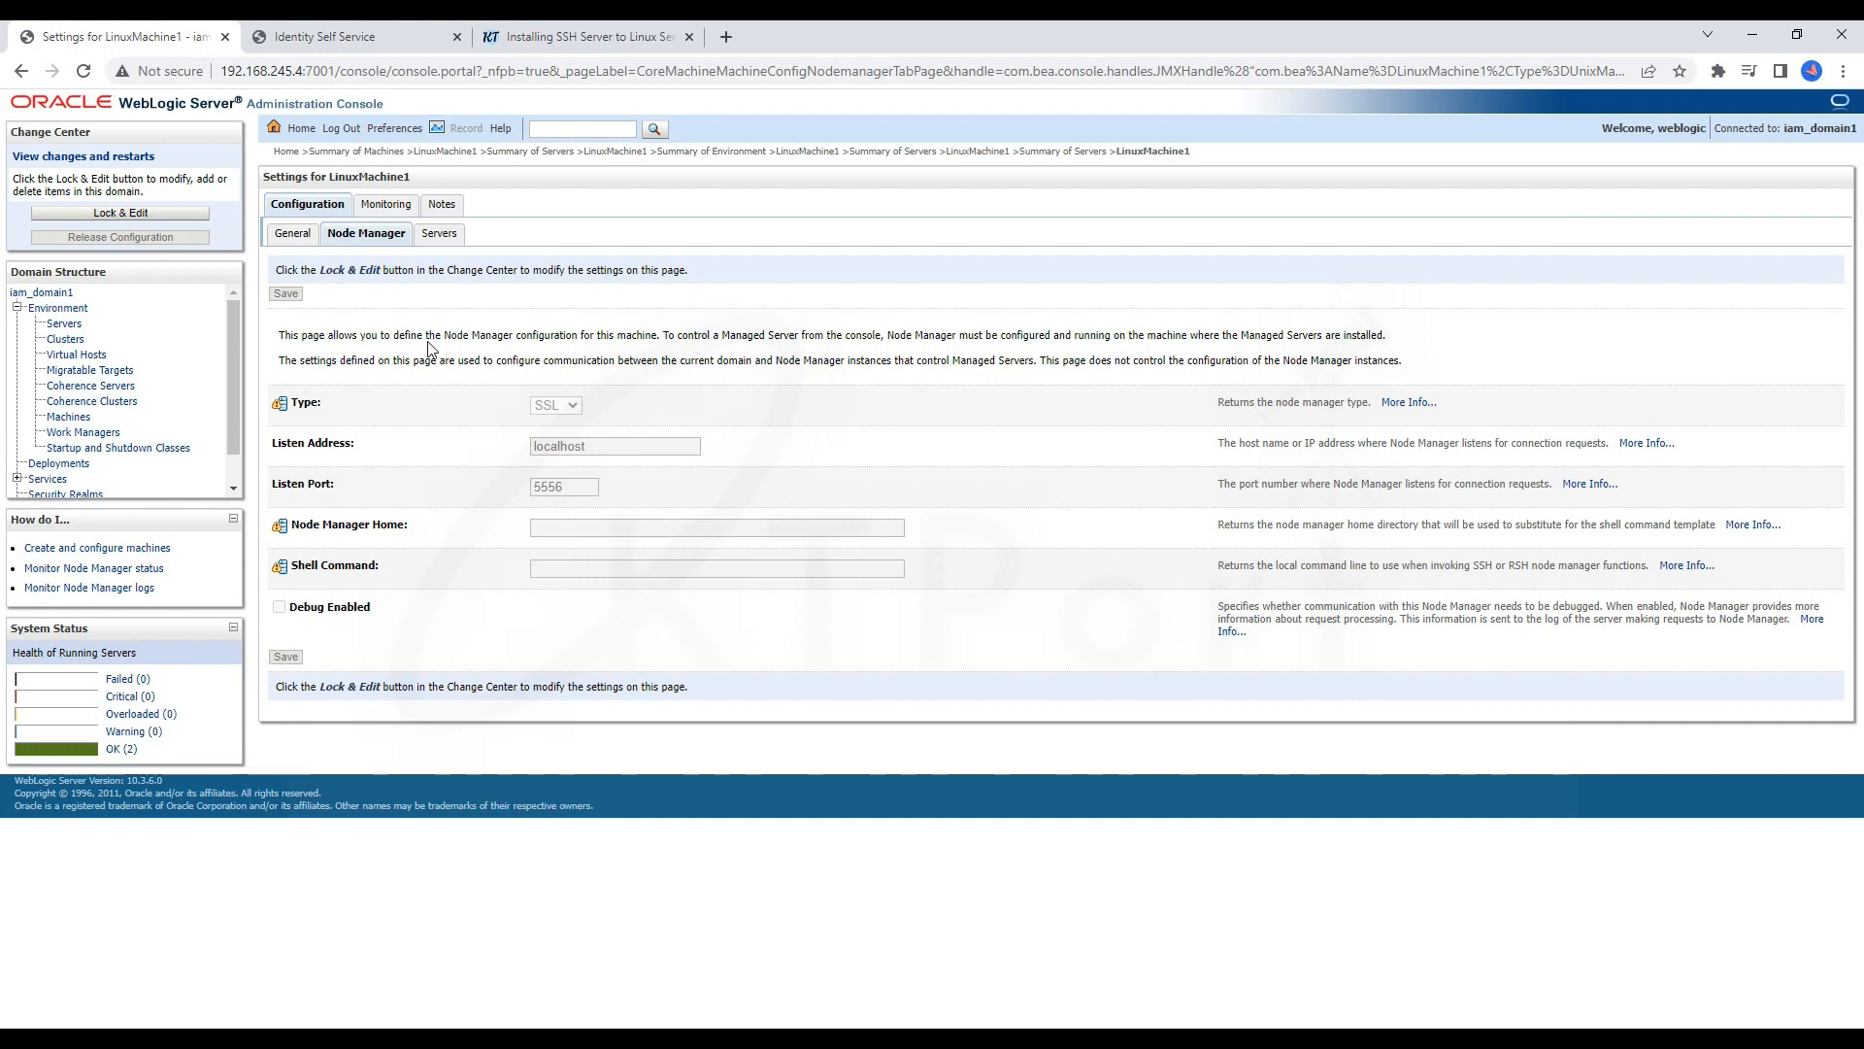
left_click(1063, 152)
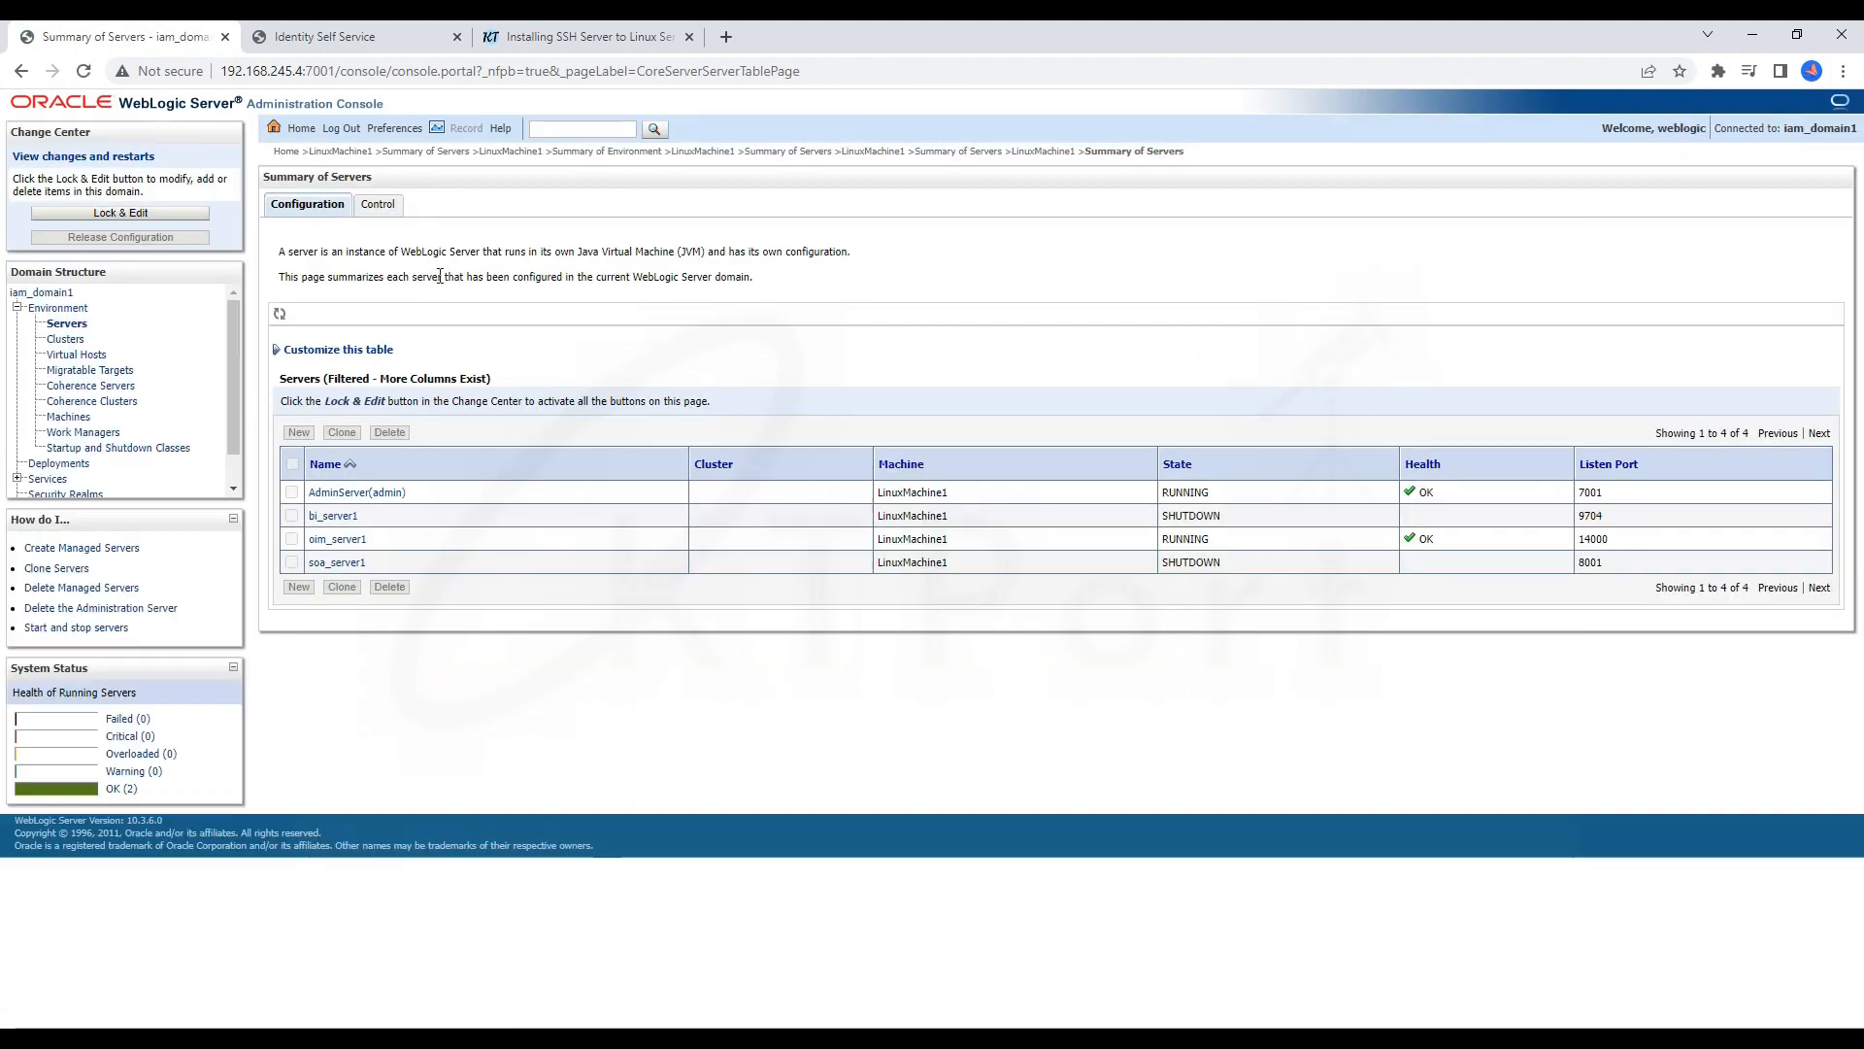
left_click(387, 221)
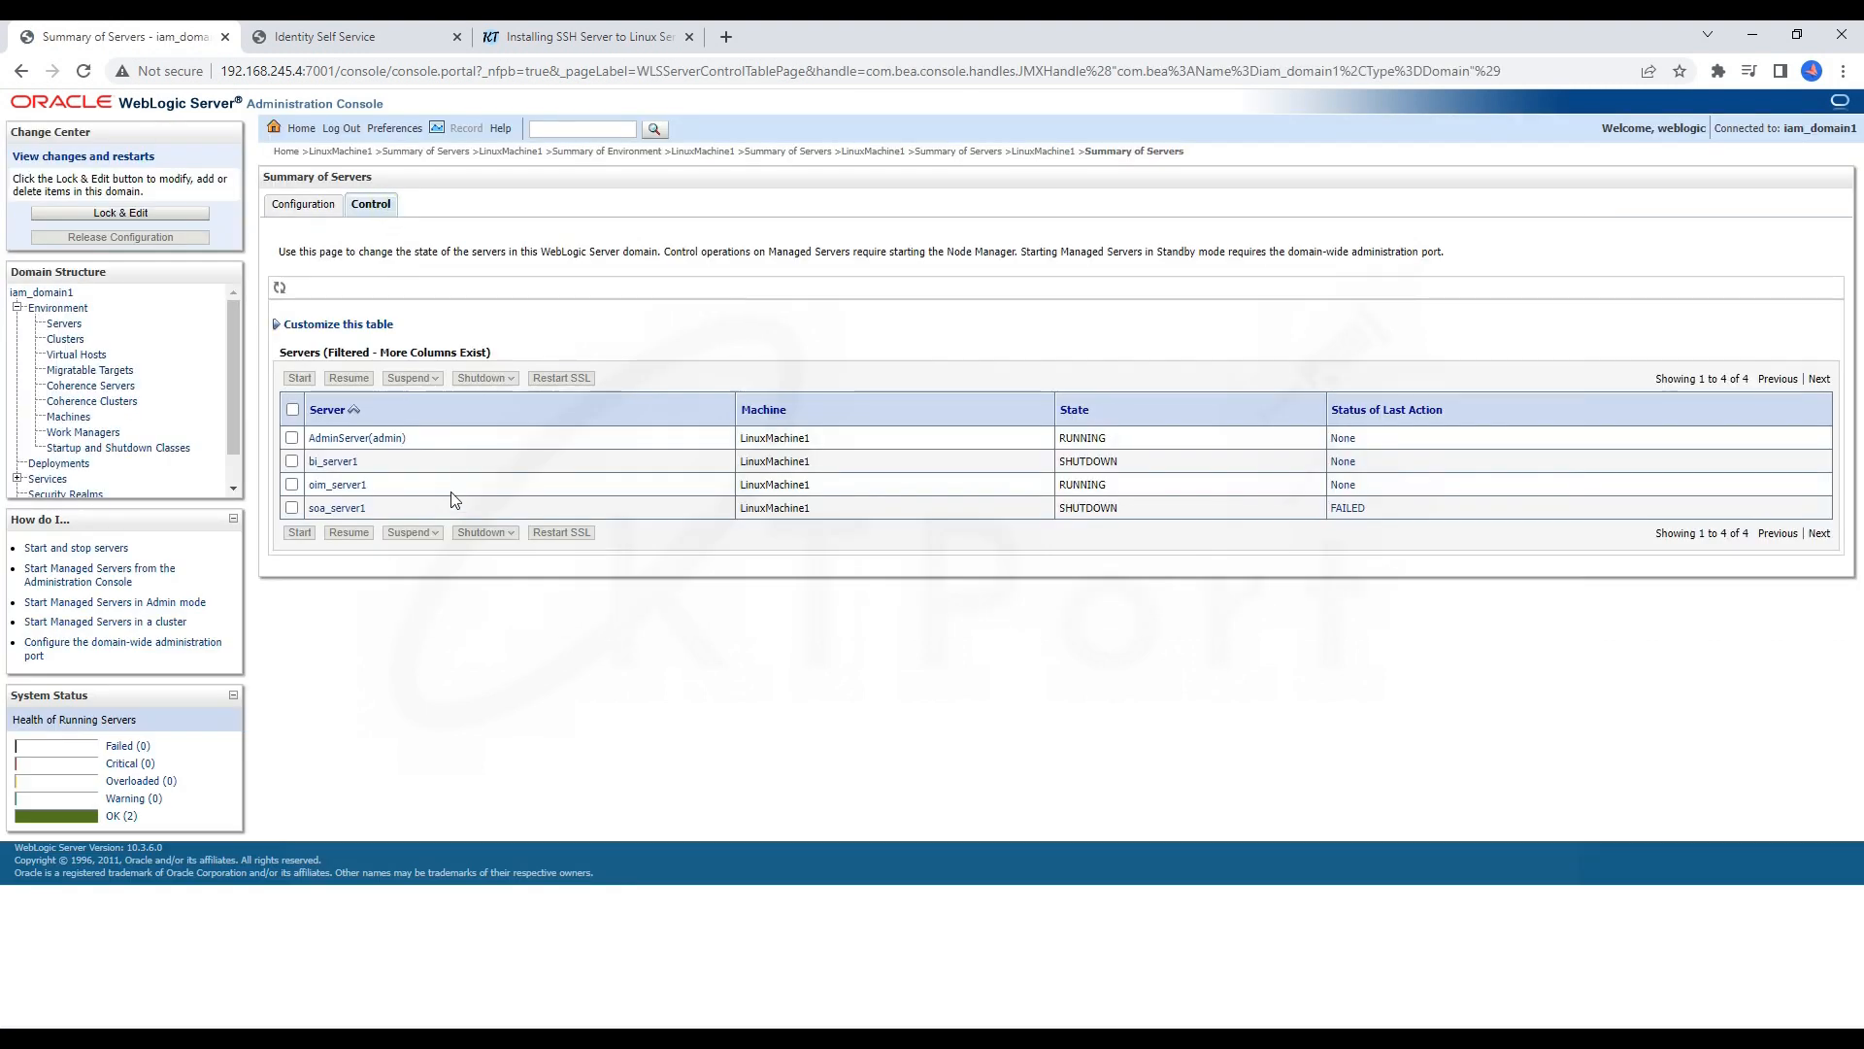
Step: Select soa_server1 in the console, switch to the MobaXterm terminal and start Node Manager with ./startNodeManager.sh
left_click(291, 507)
left_click(824, 1039)
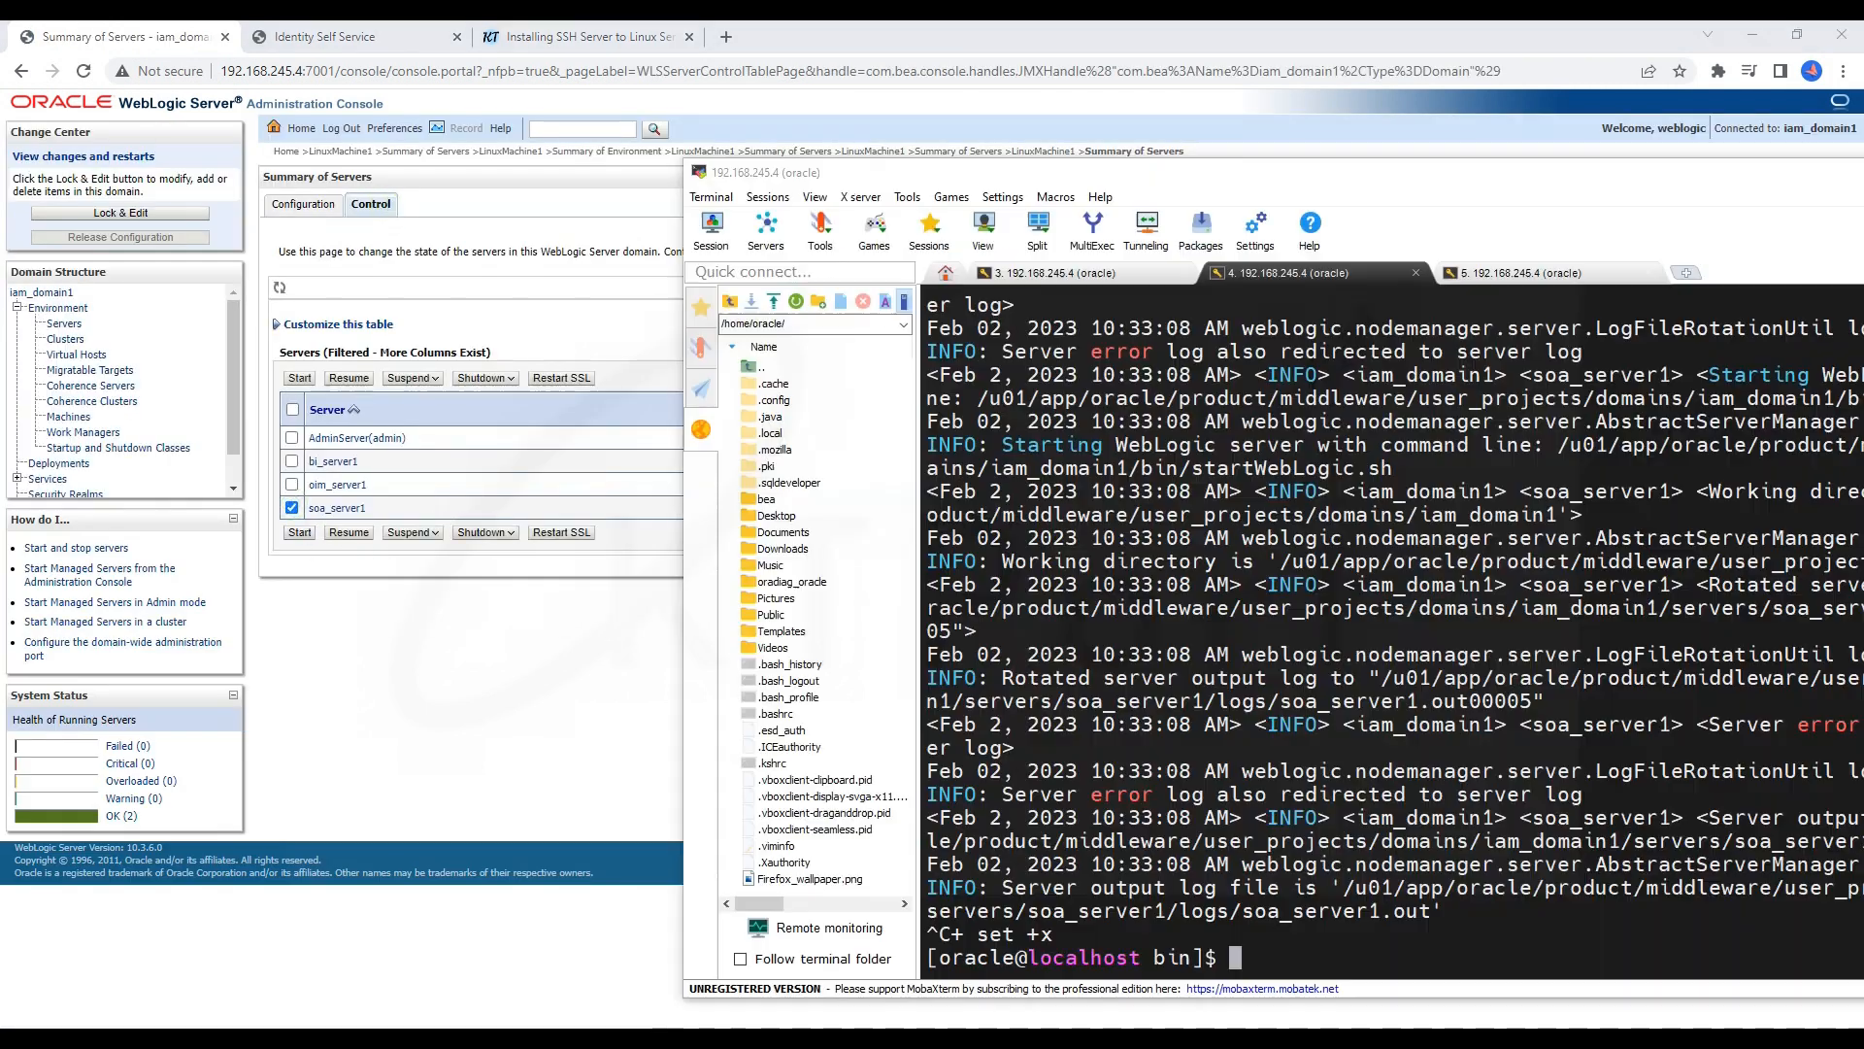
type("./startNodeManager.sh")
key("Return")
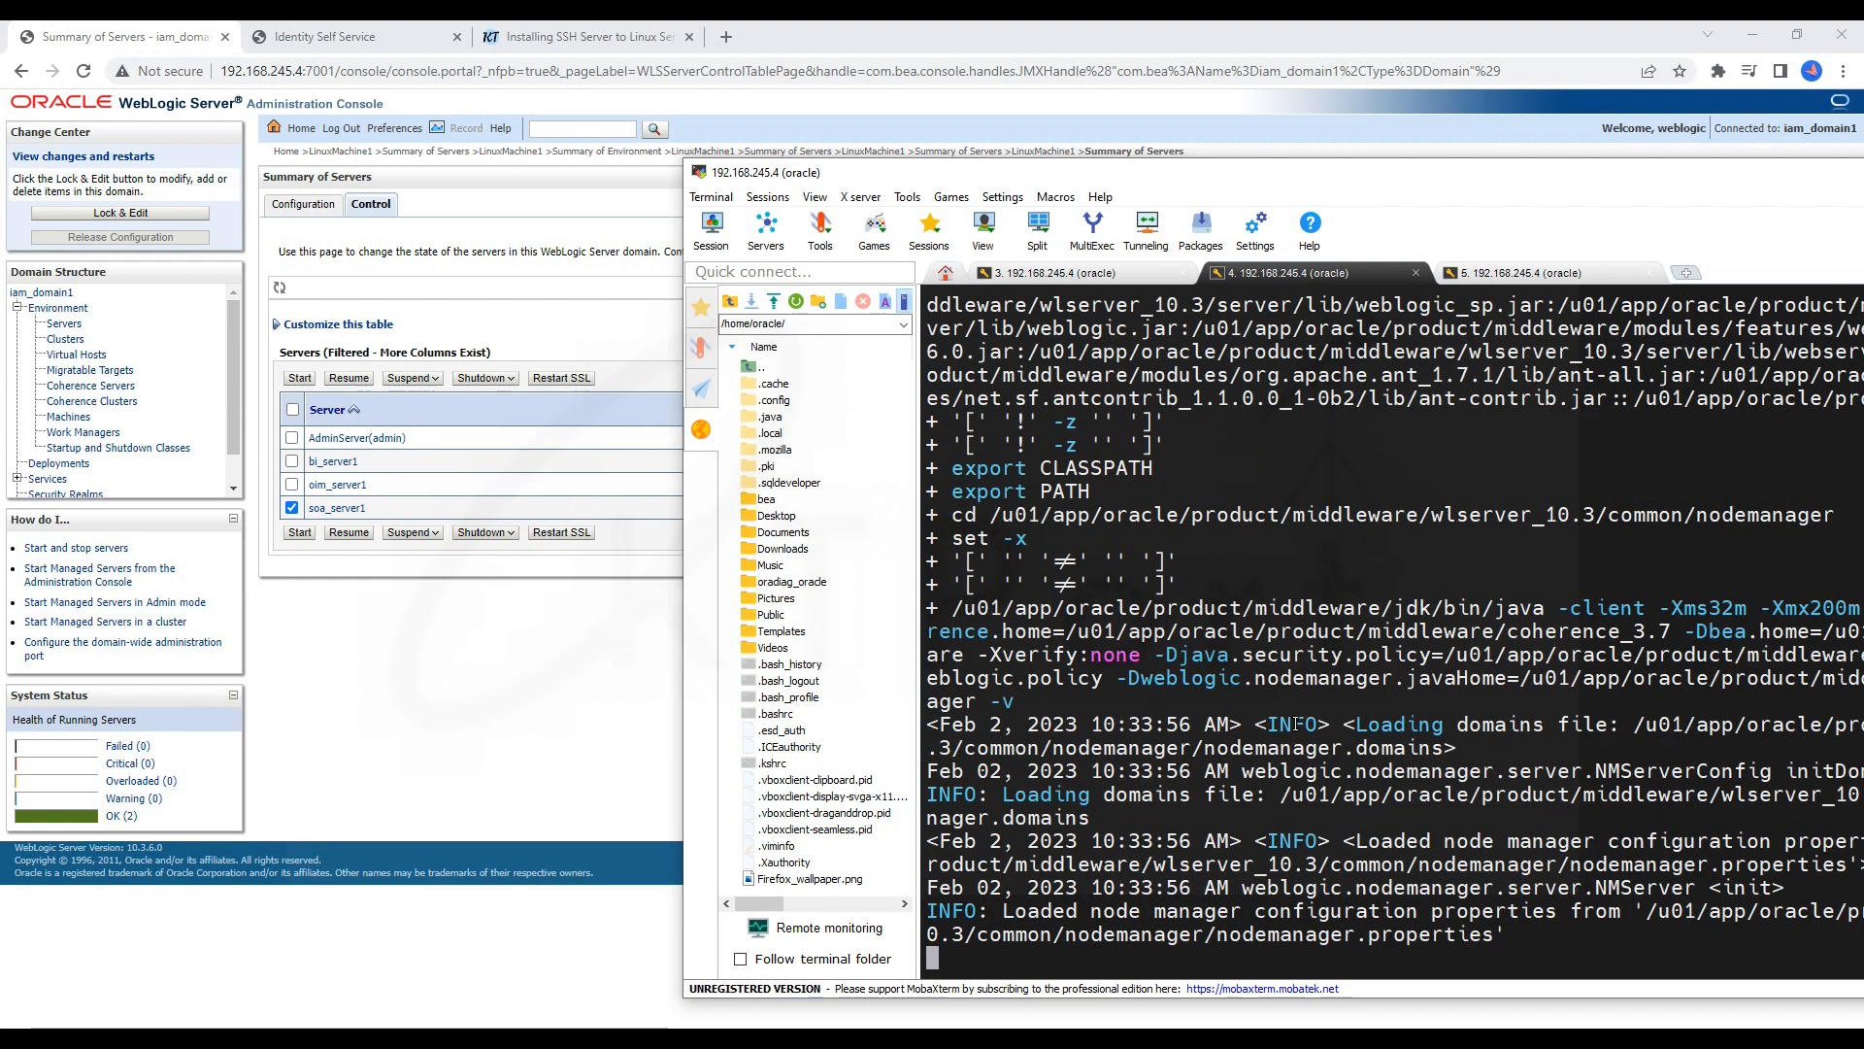
Step: Separate the new Node Manager startup output with blank lines and a long row of equals signs
key("Return")
key("Return")
key("Return")
key("Return")
key("Return")
key("Return")
key("Return")
key("Return")
key("Return")
key("Return")
key("Return")
key("Return")
key("Return")
key("Return")
key("Return")
key("Return")
key("Return")
key("Return")
key("Return")
key("Return")
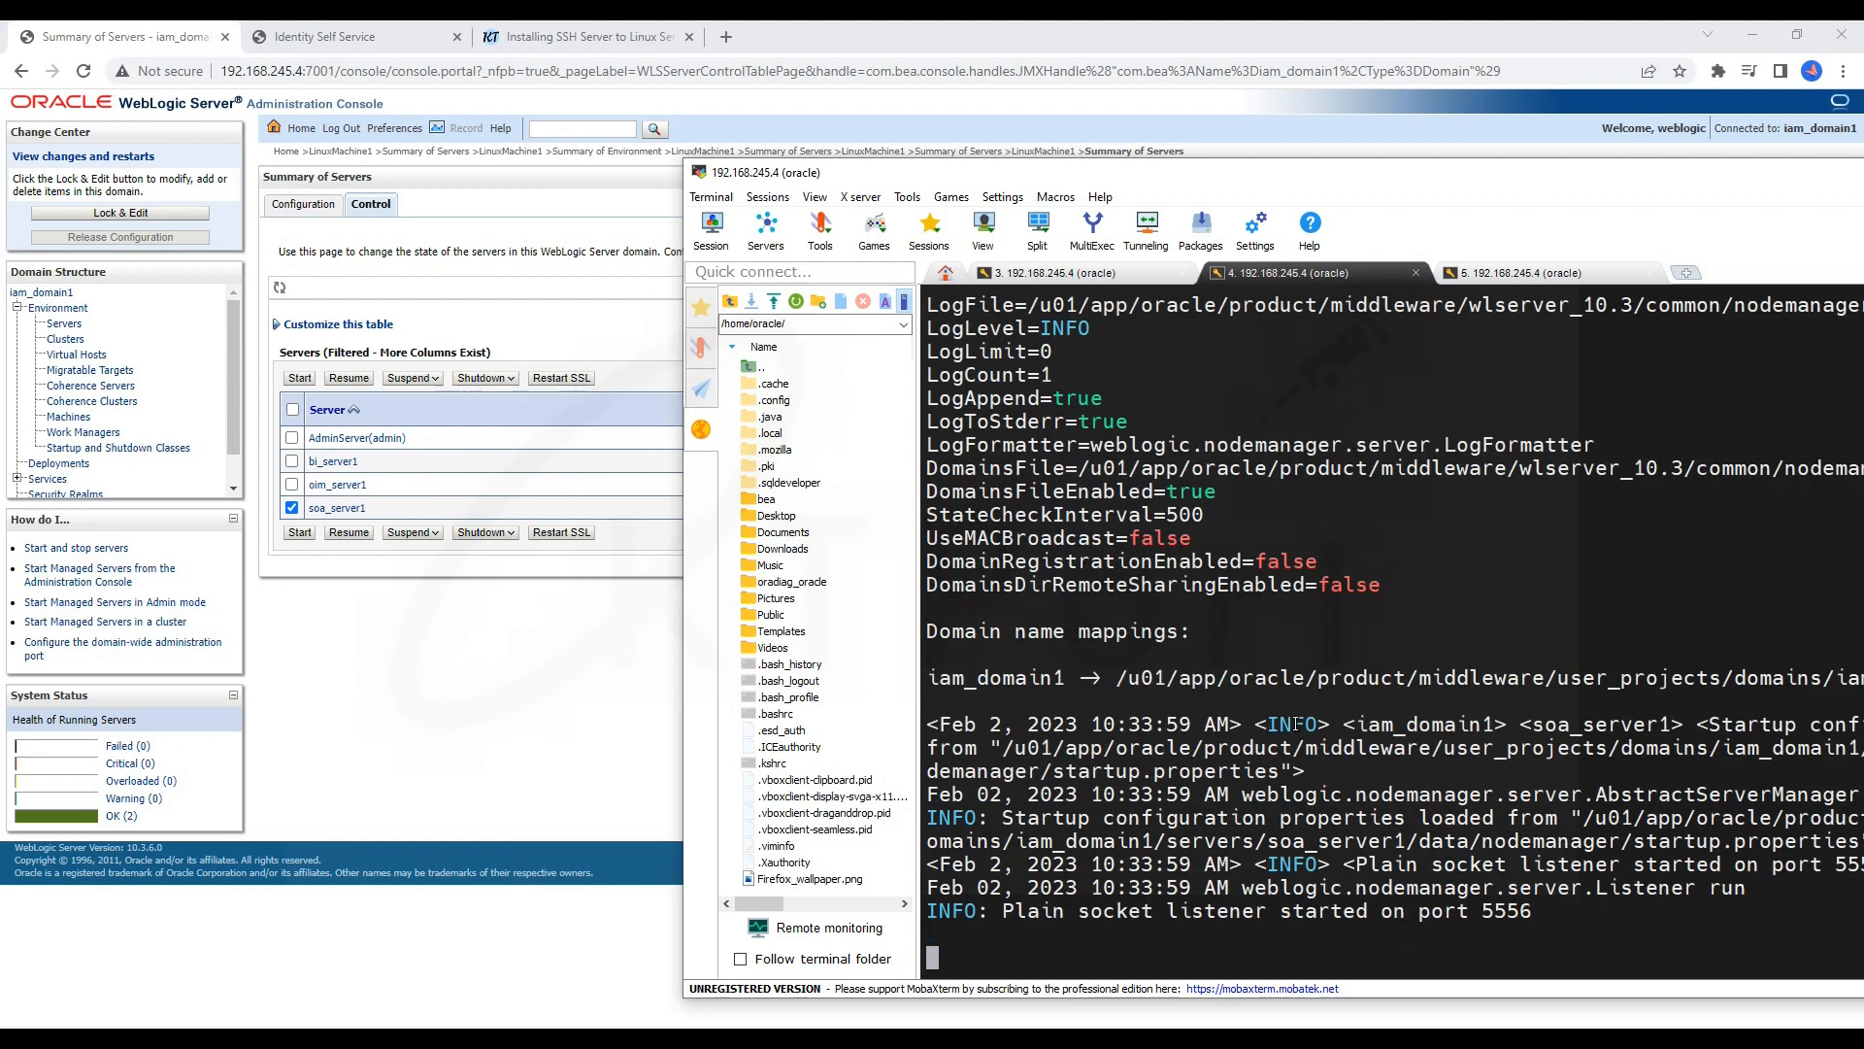
type("=========")
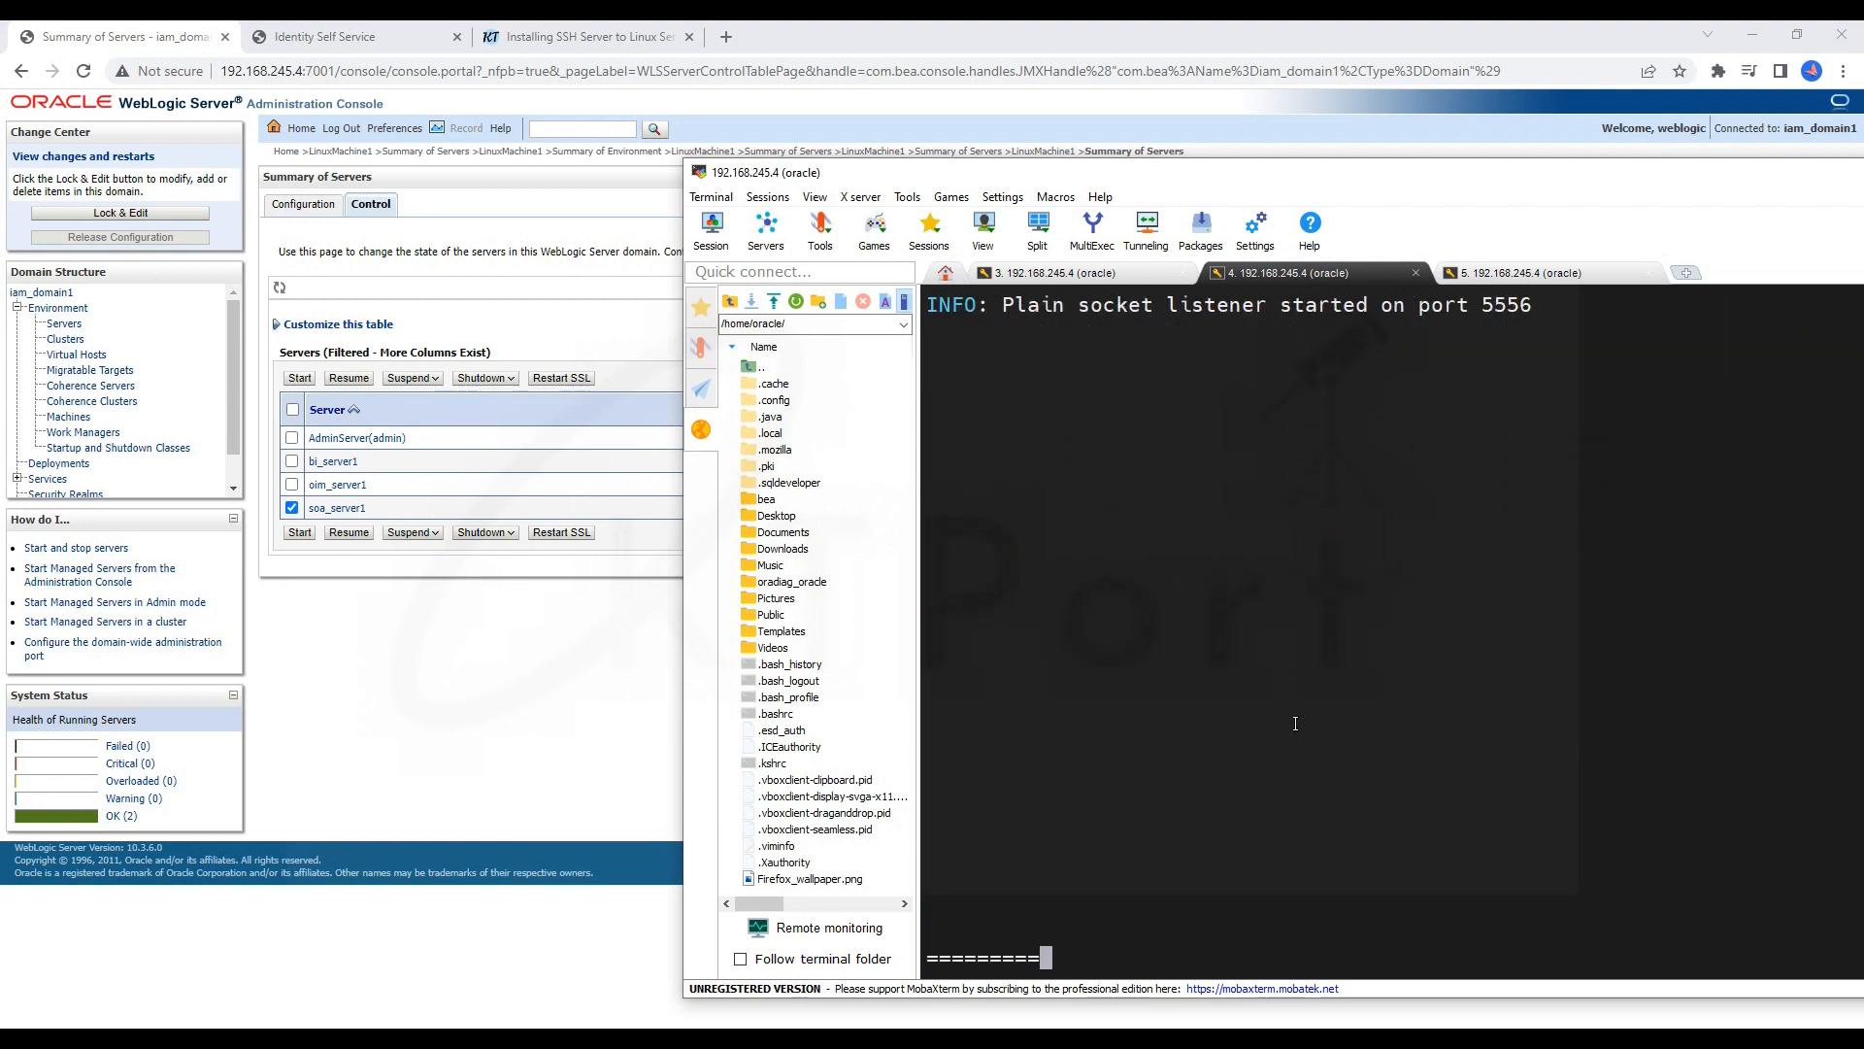
type("===============================================================")
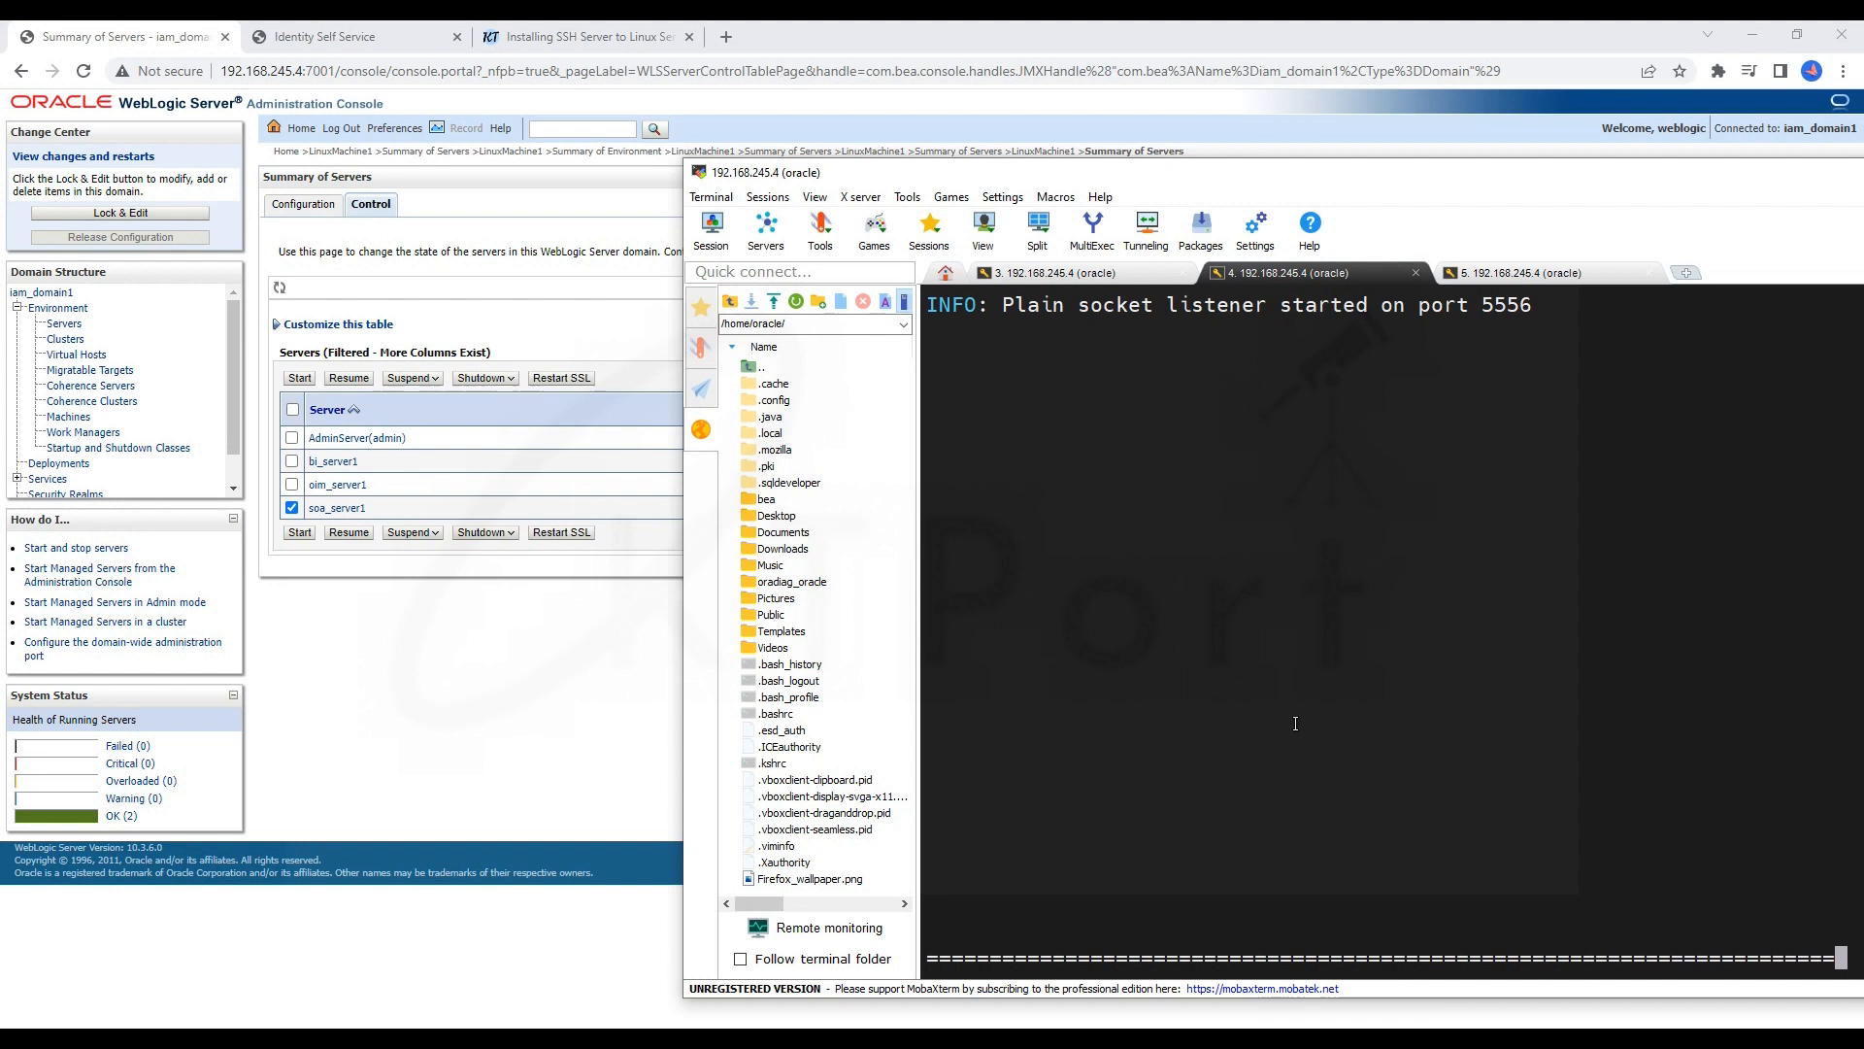
type("================")
key("Return")
key("Return")
key("Return")
key("Return")
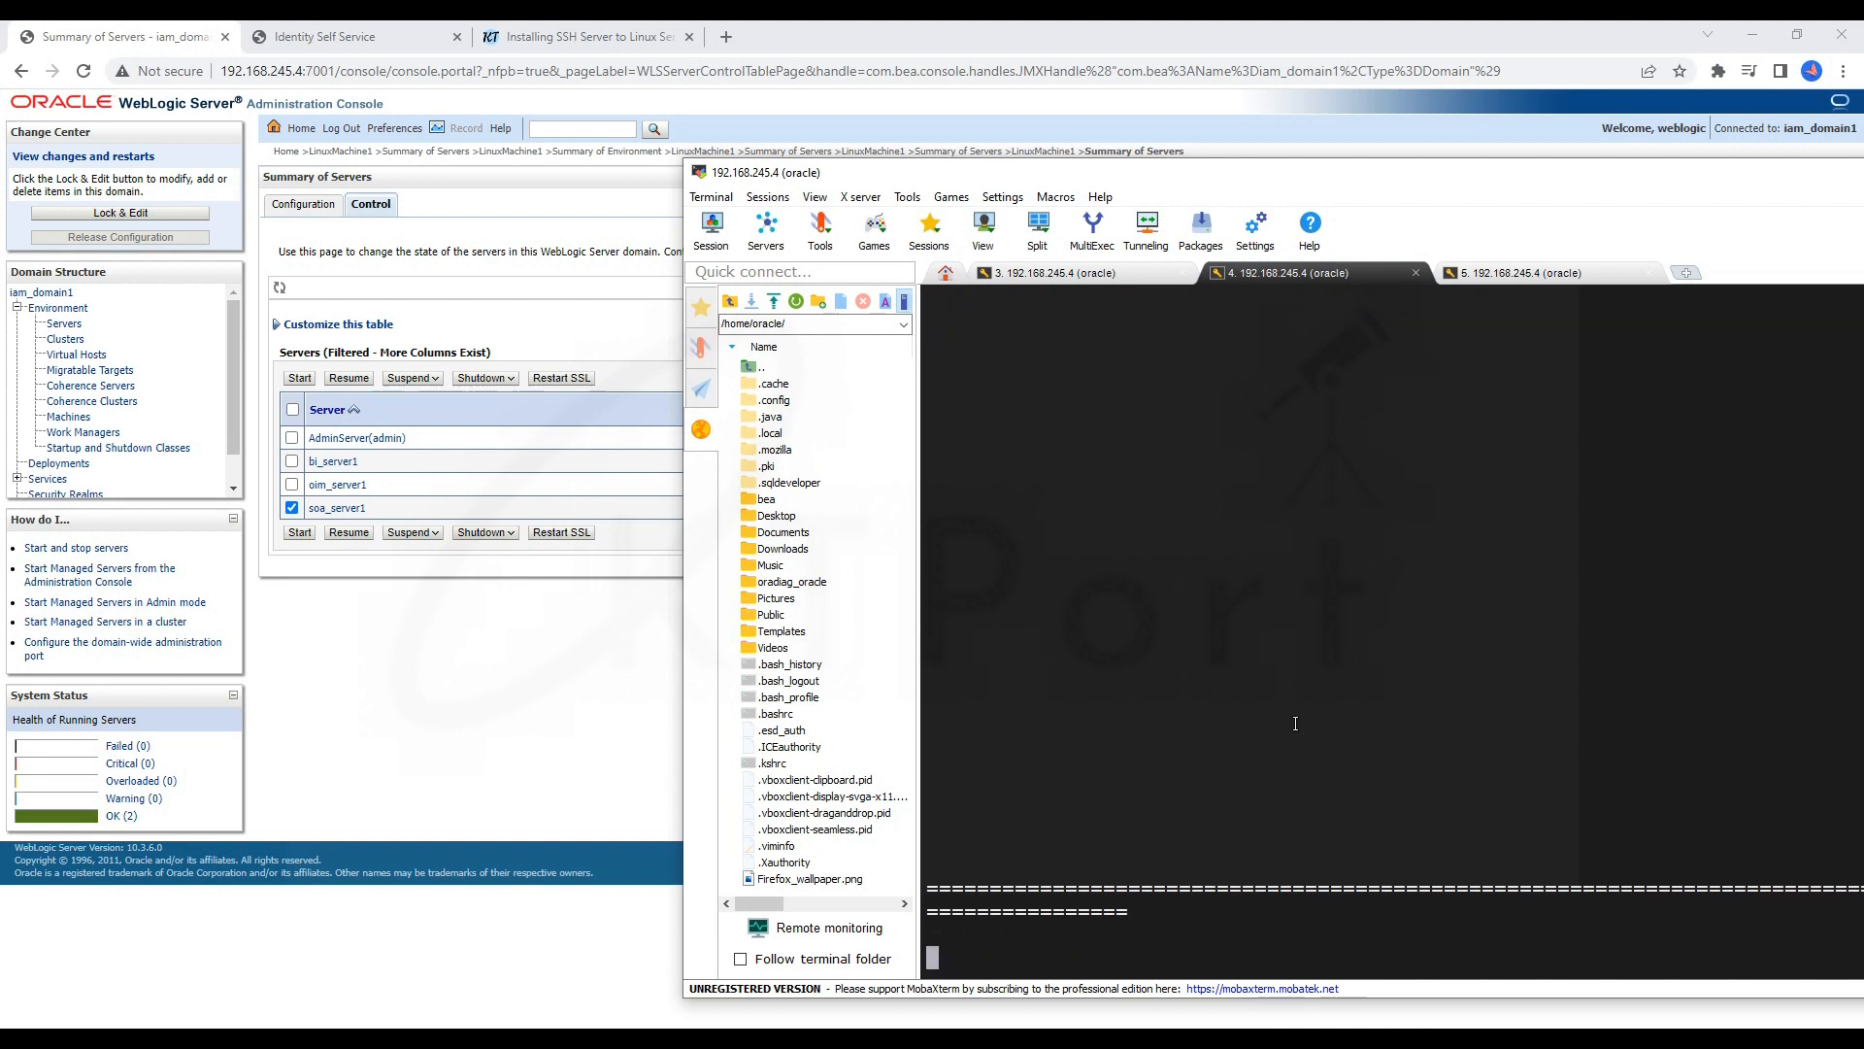
Step: Start the selected soa_server1, confirm it, check the Node Manager output in the terminal and return to the console
left_click(300, 532)
left_click(282, 316)
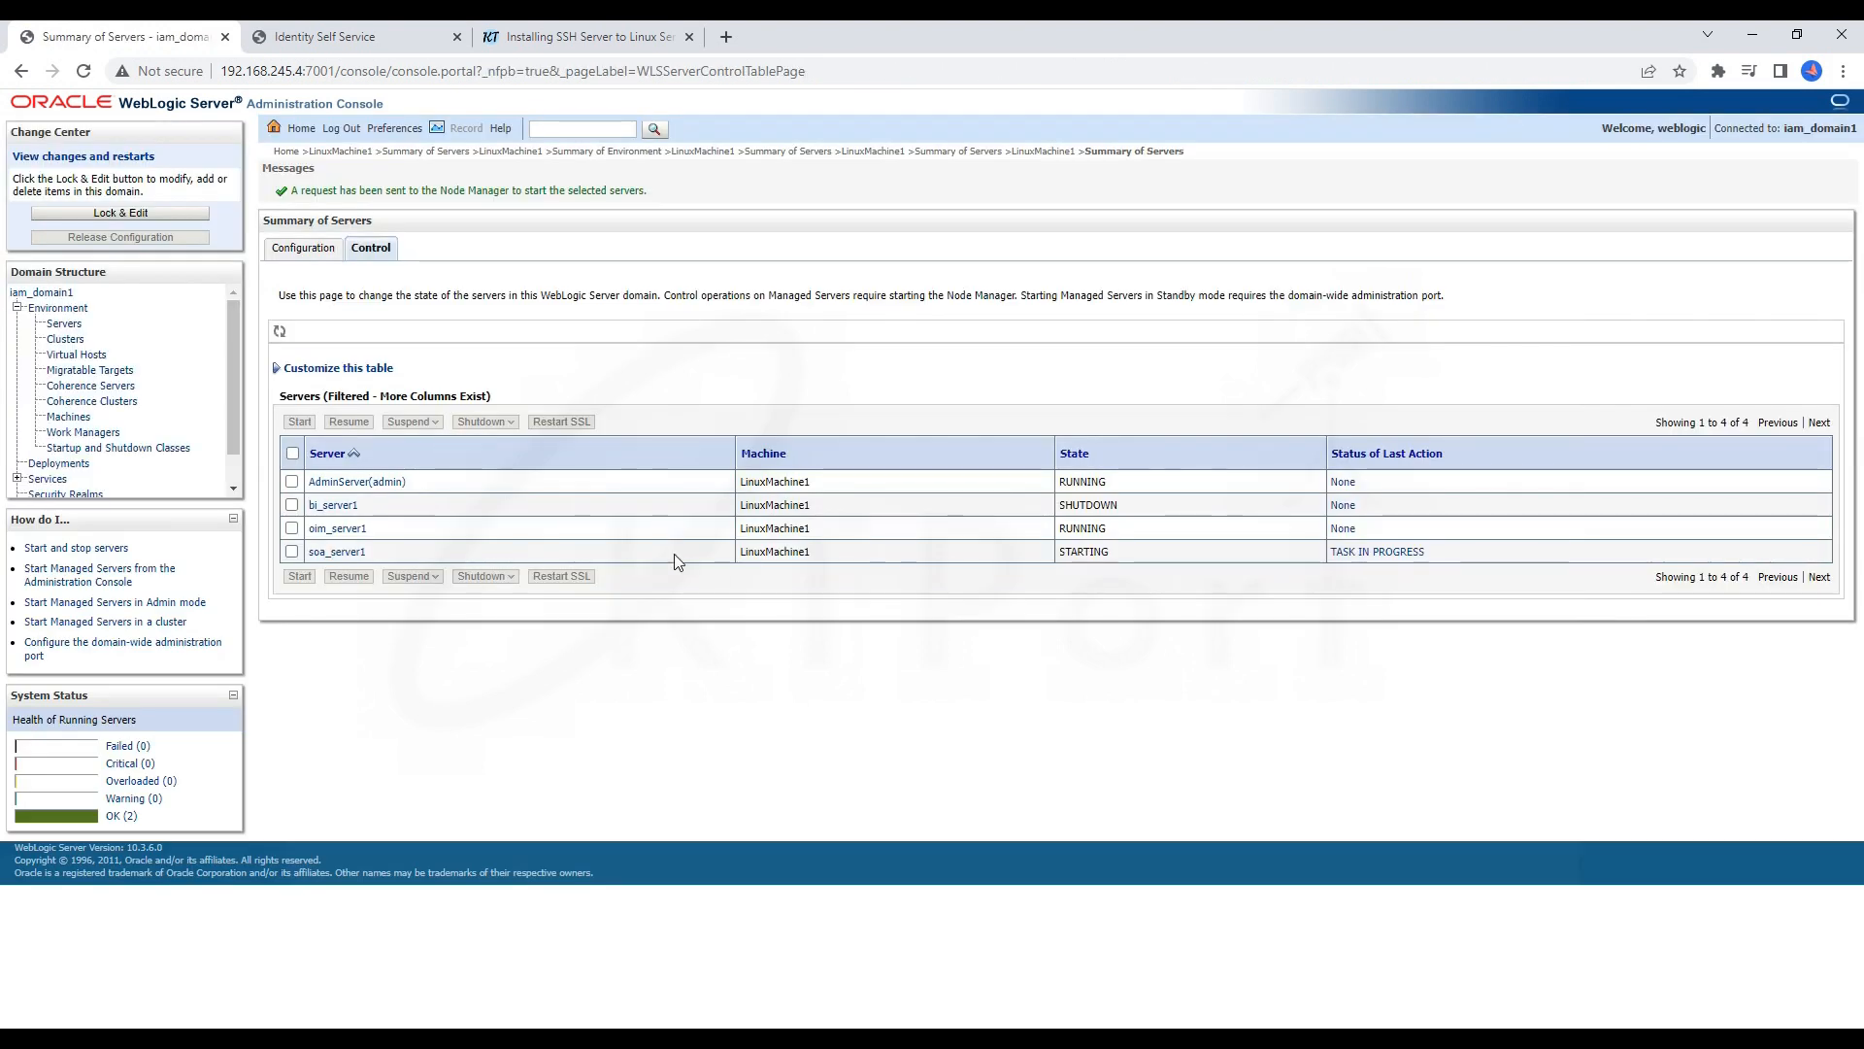
key("alt+Tab")
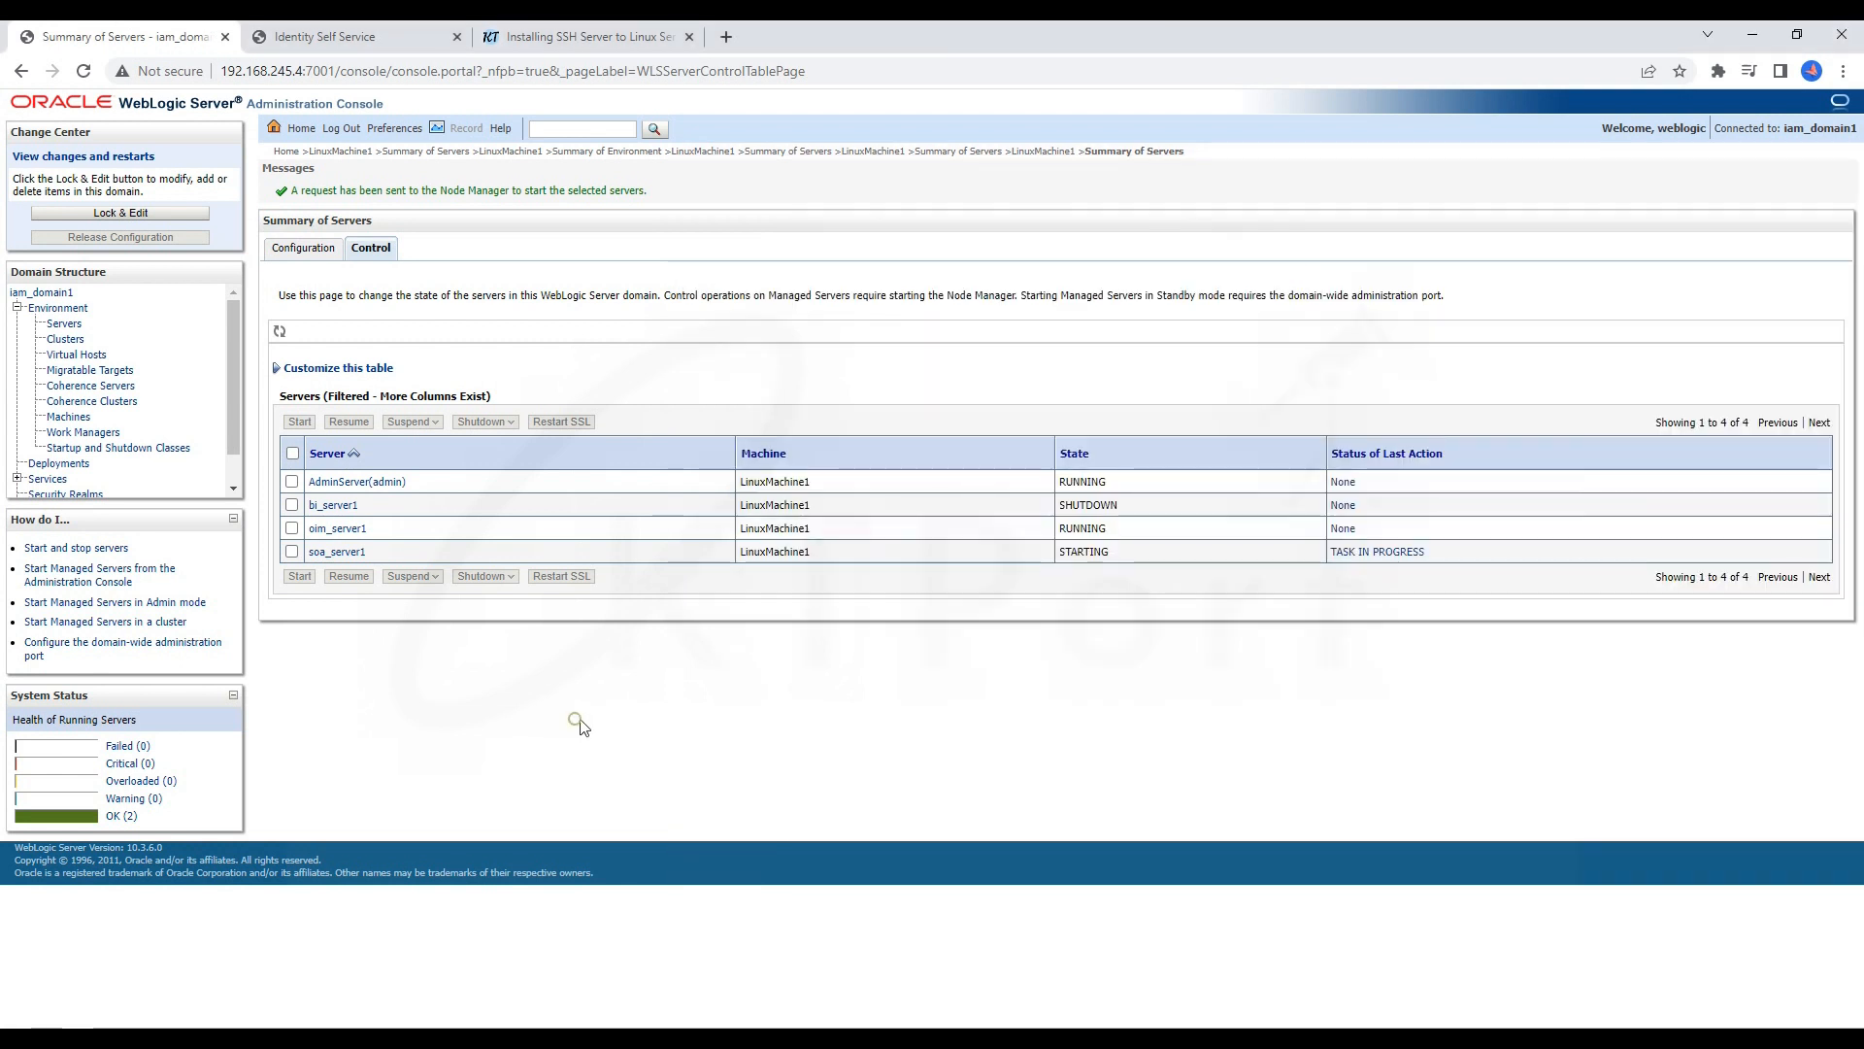
left_click(588, 720)
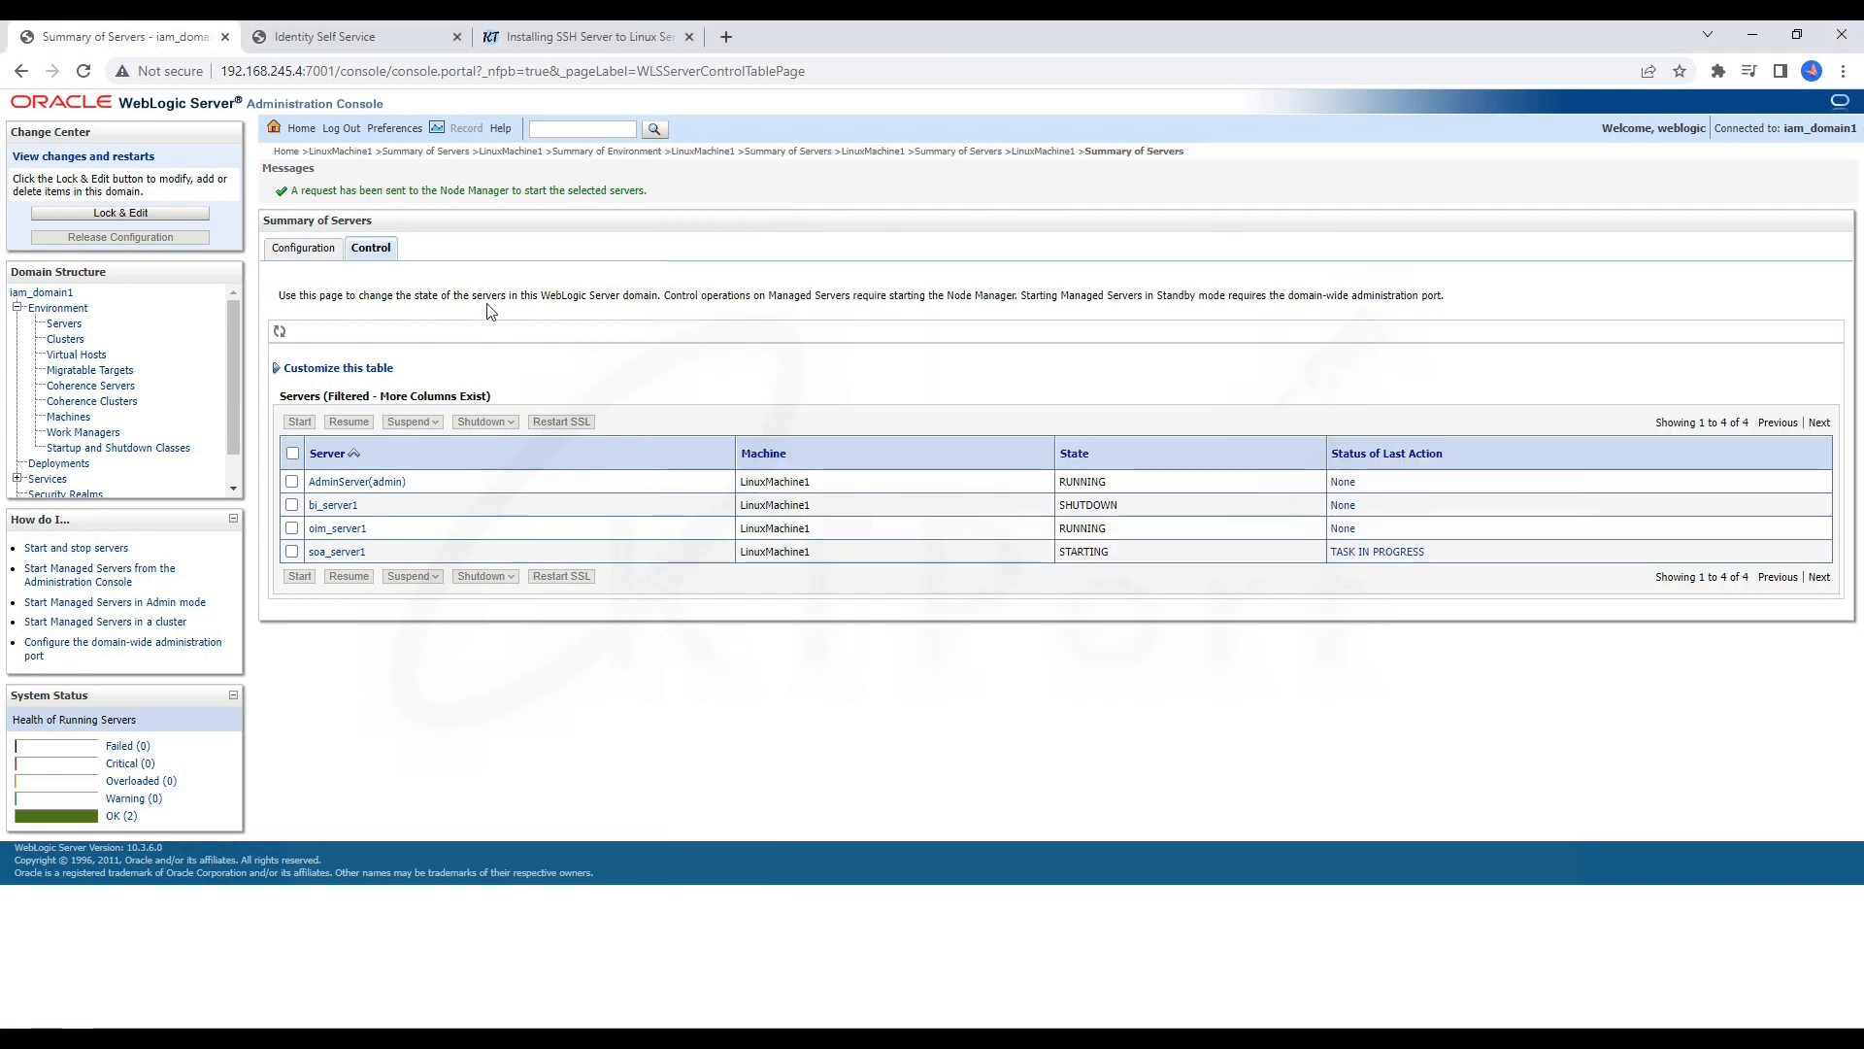
right_click(962, 152)
left_click(912, 184)
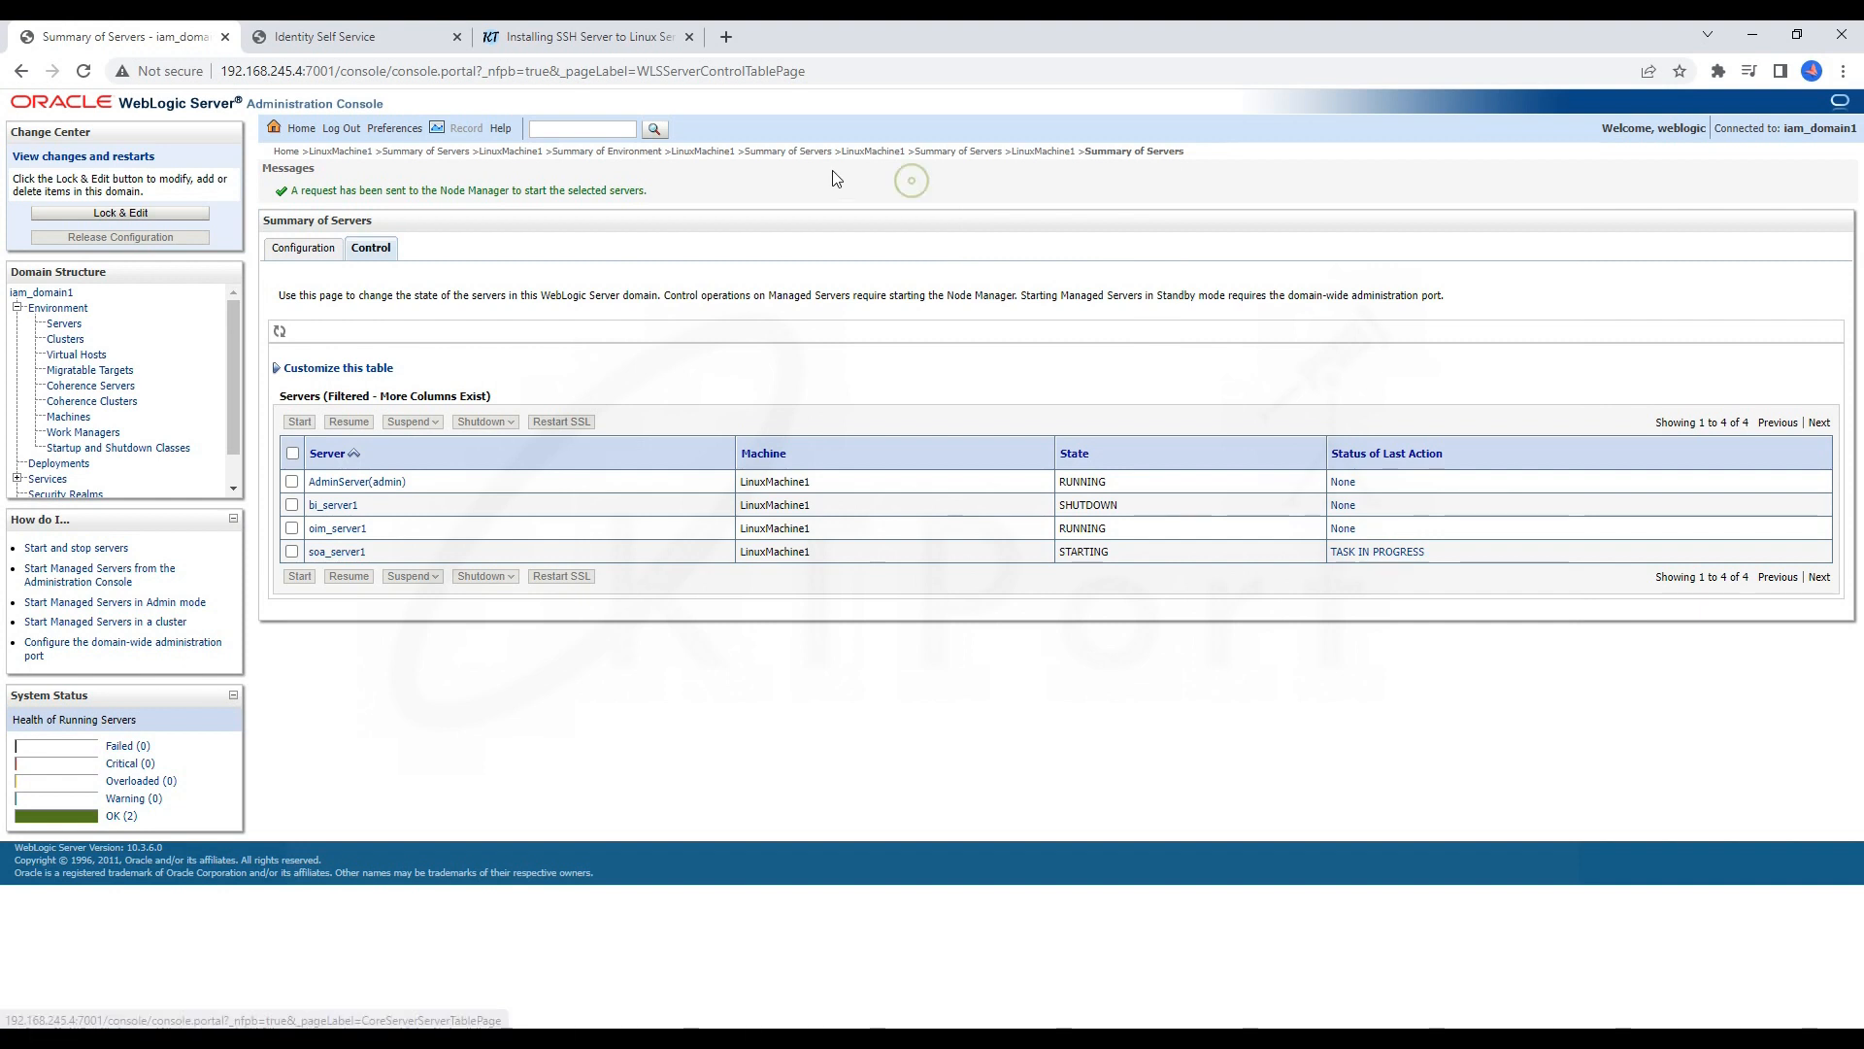
Step: Open LinuxMachine1 in a new browser tab, show its Node Manager settings and highlight the listen address
right_click(727, 150)
left_click(777, 163)
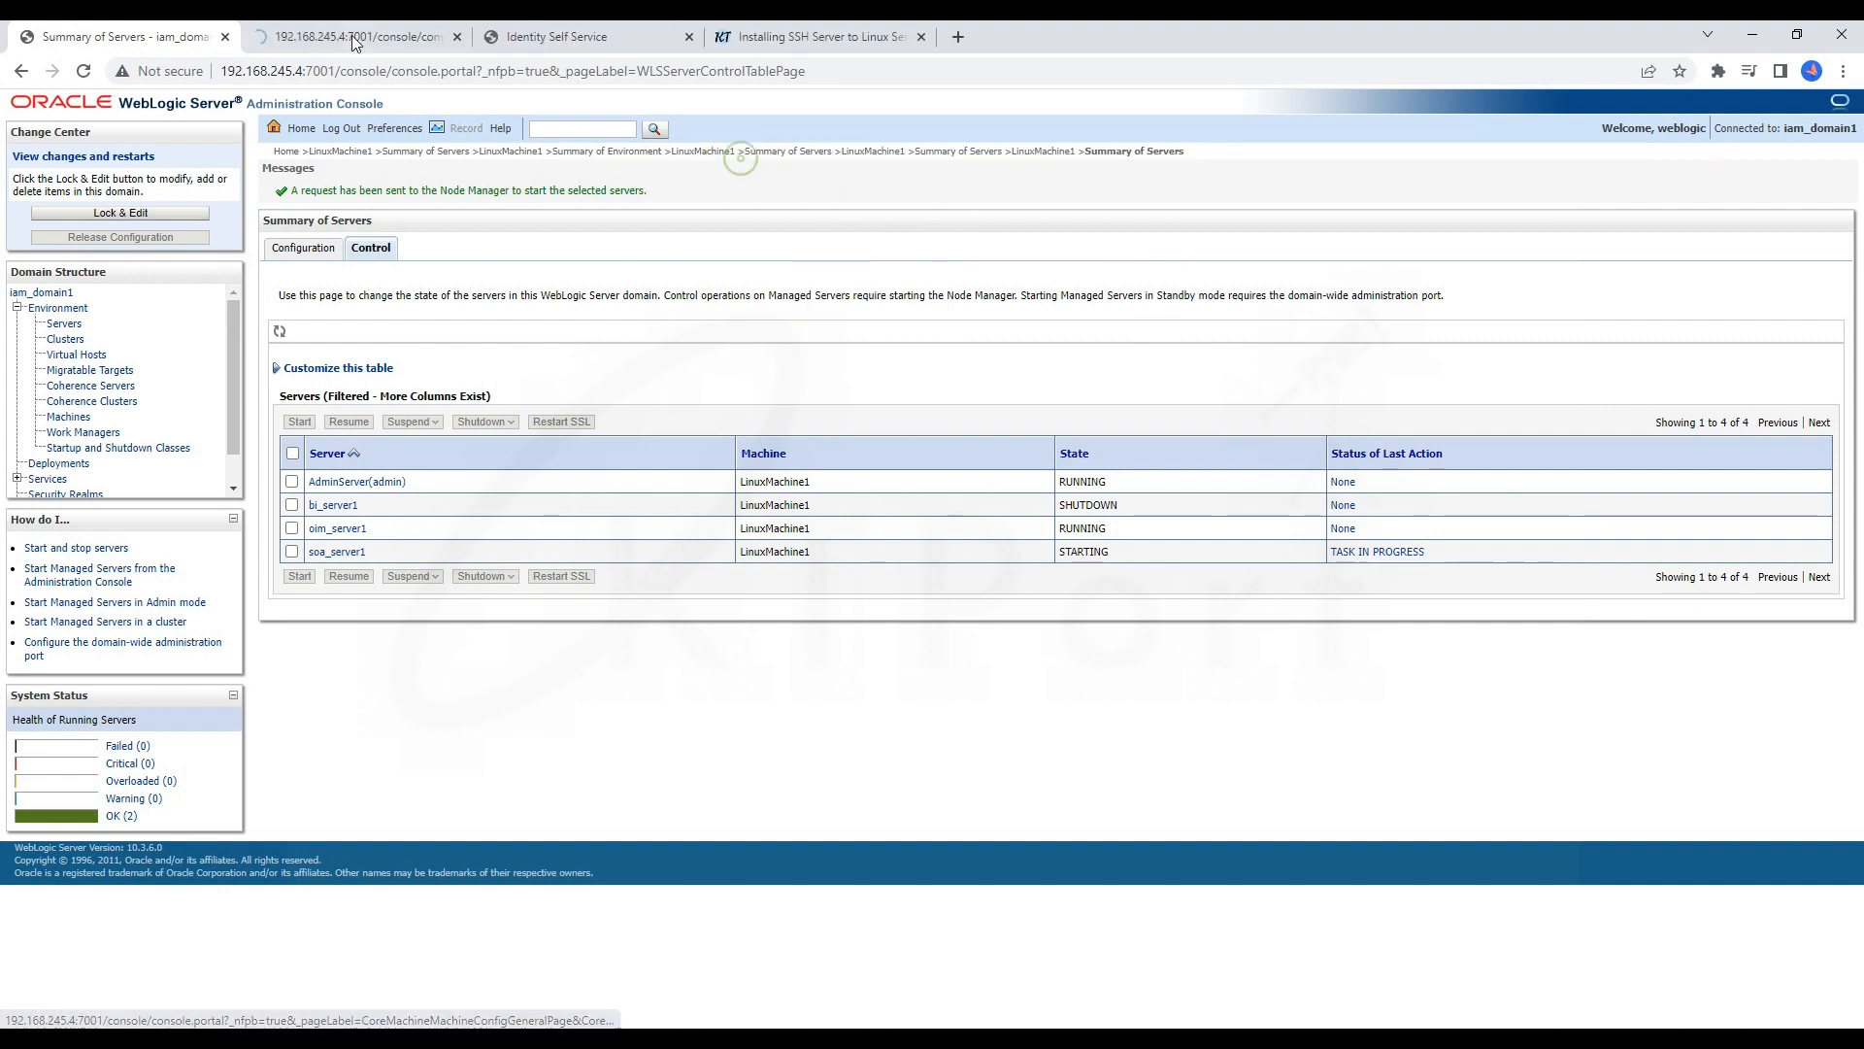
left_click(351, 36)
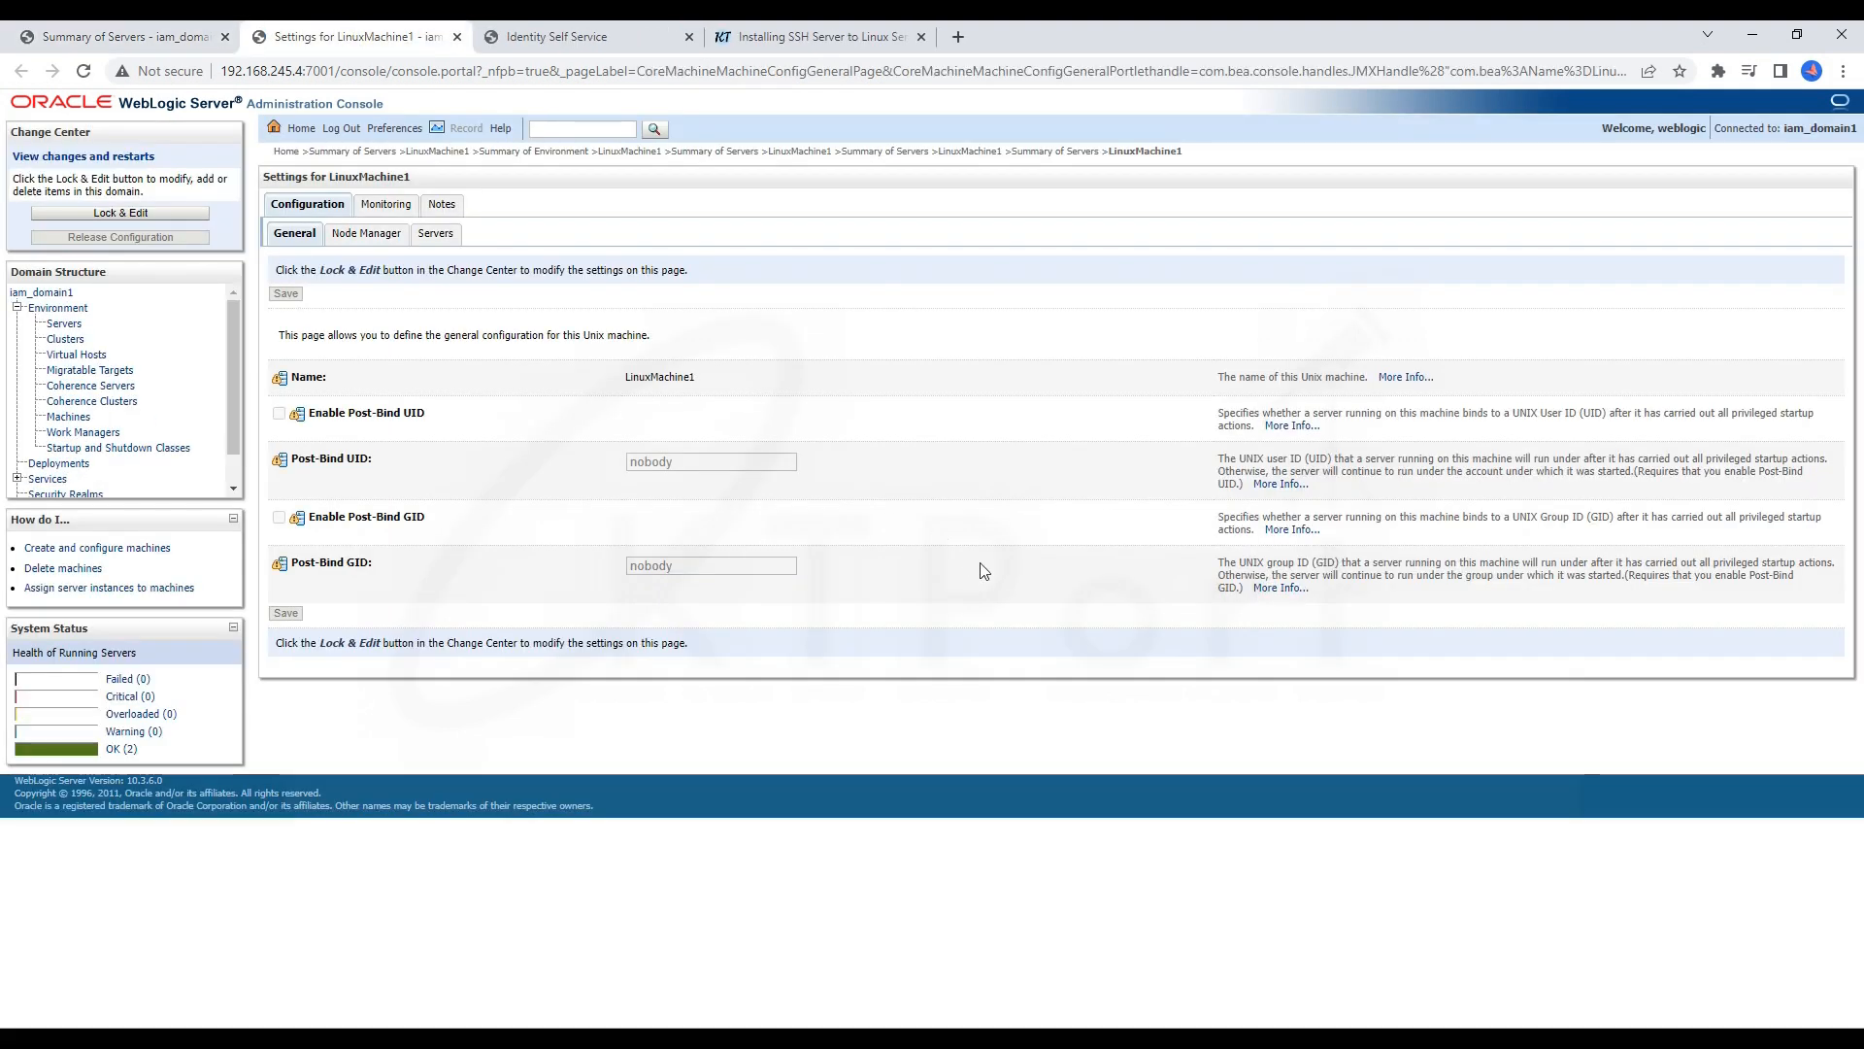
left_click(365, 237)
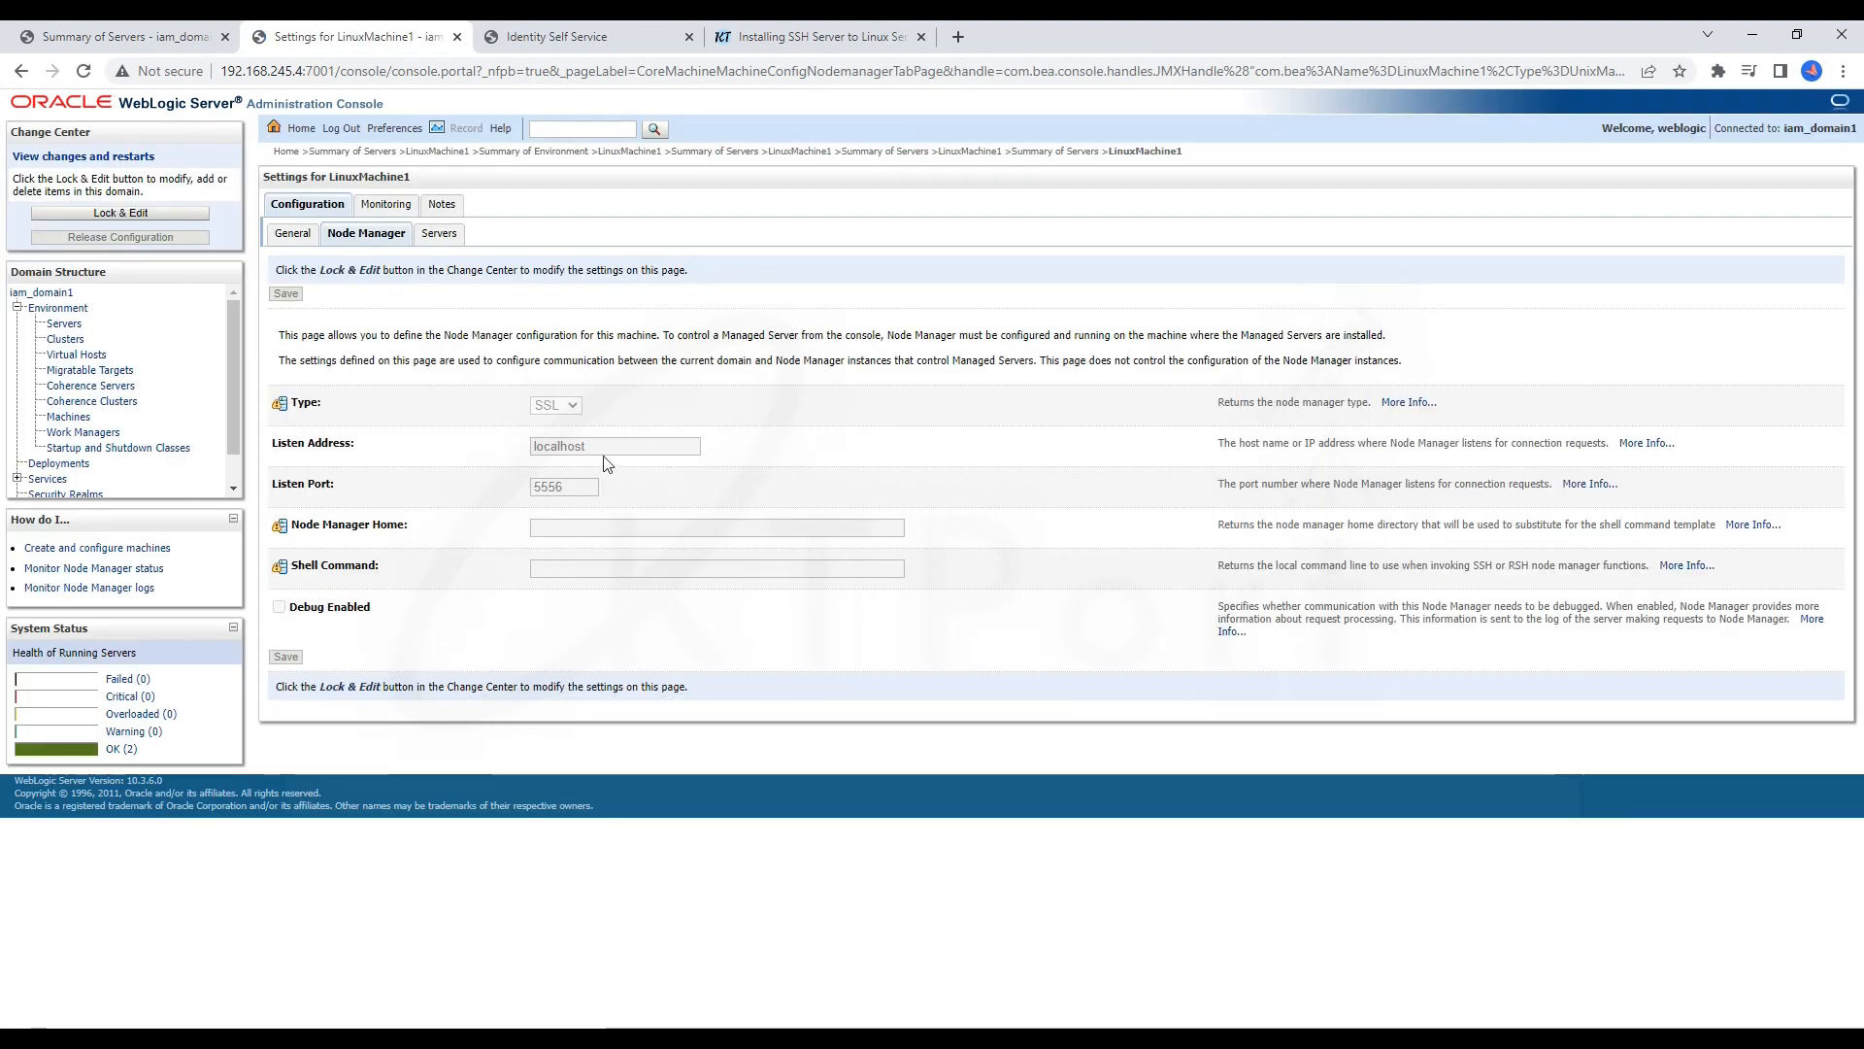
left_click_drag(588, 448, 531, 459)
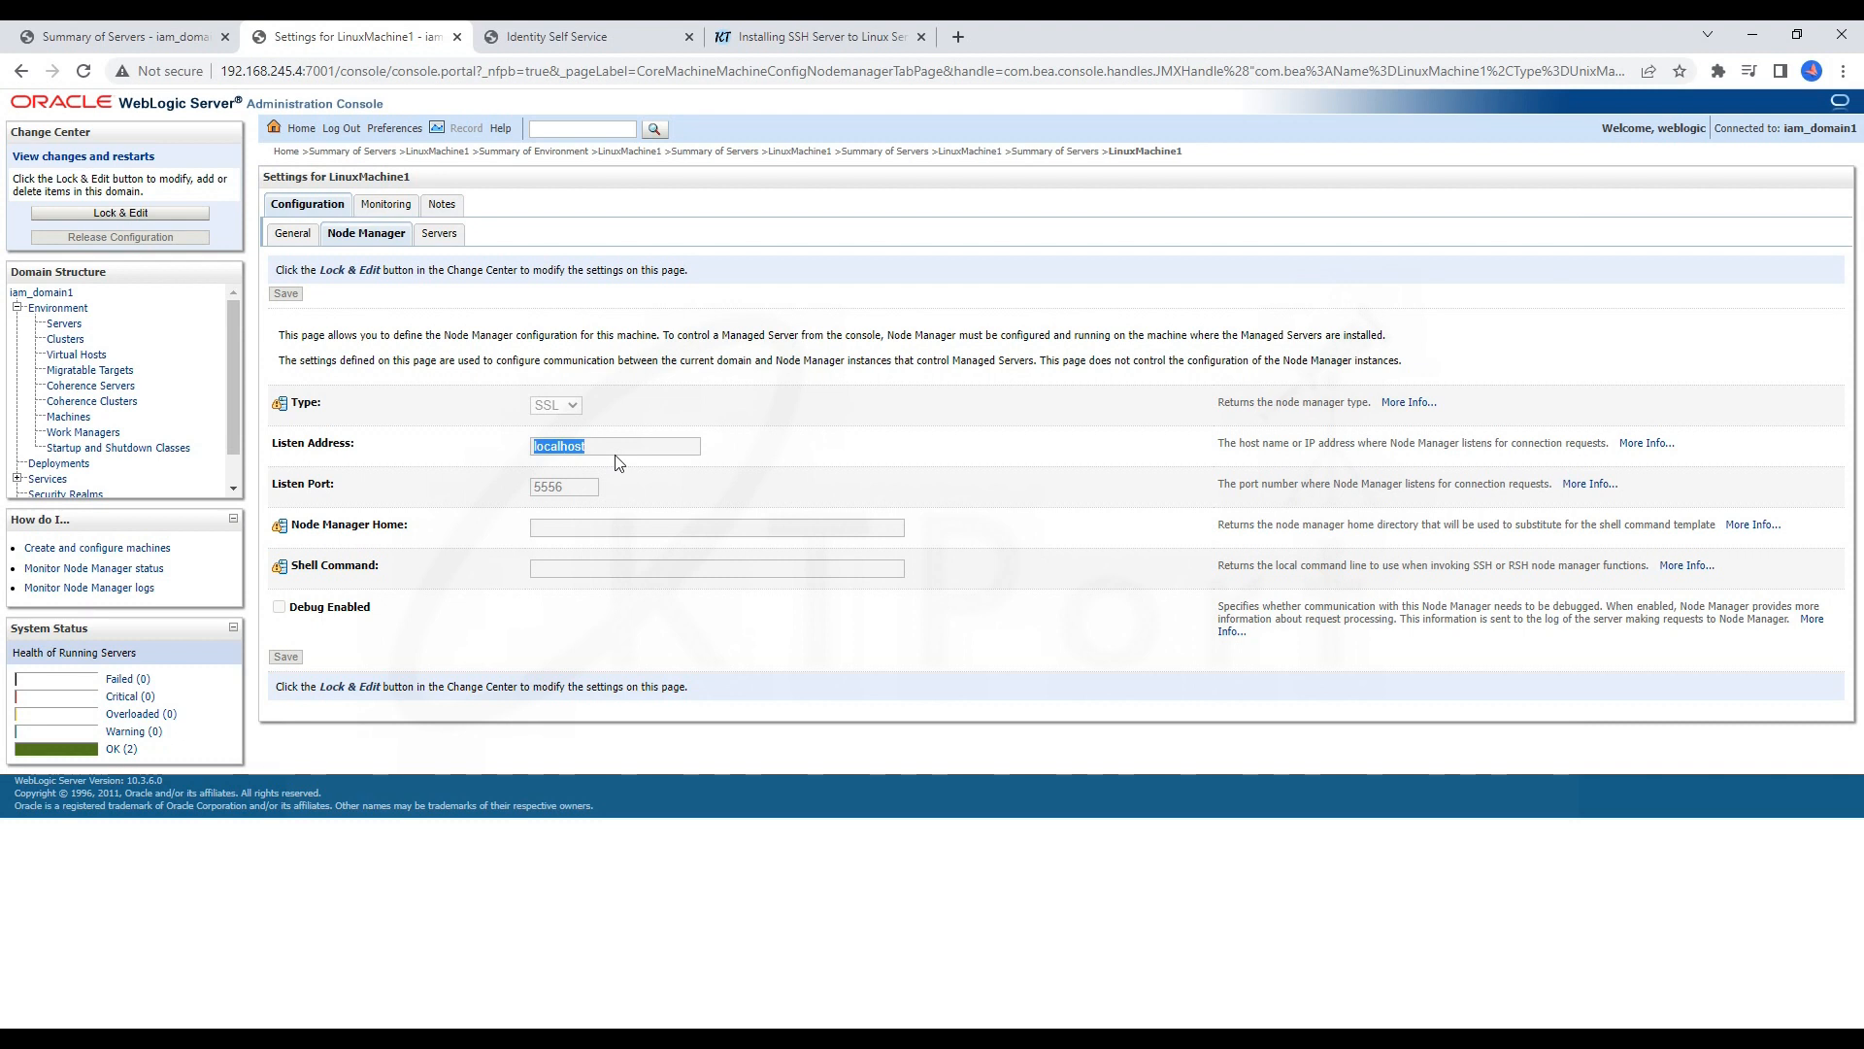
left_click_drag(602, 446, 514, 447)
double_click(610, 453)
left_click(199, 35)
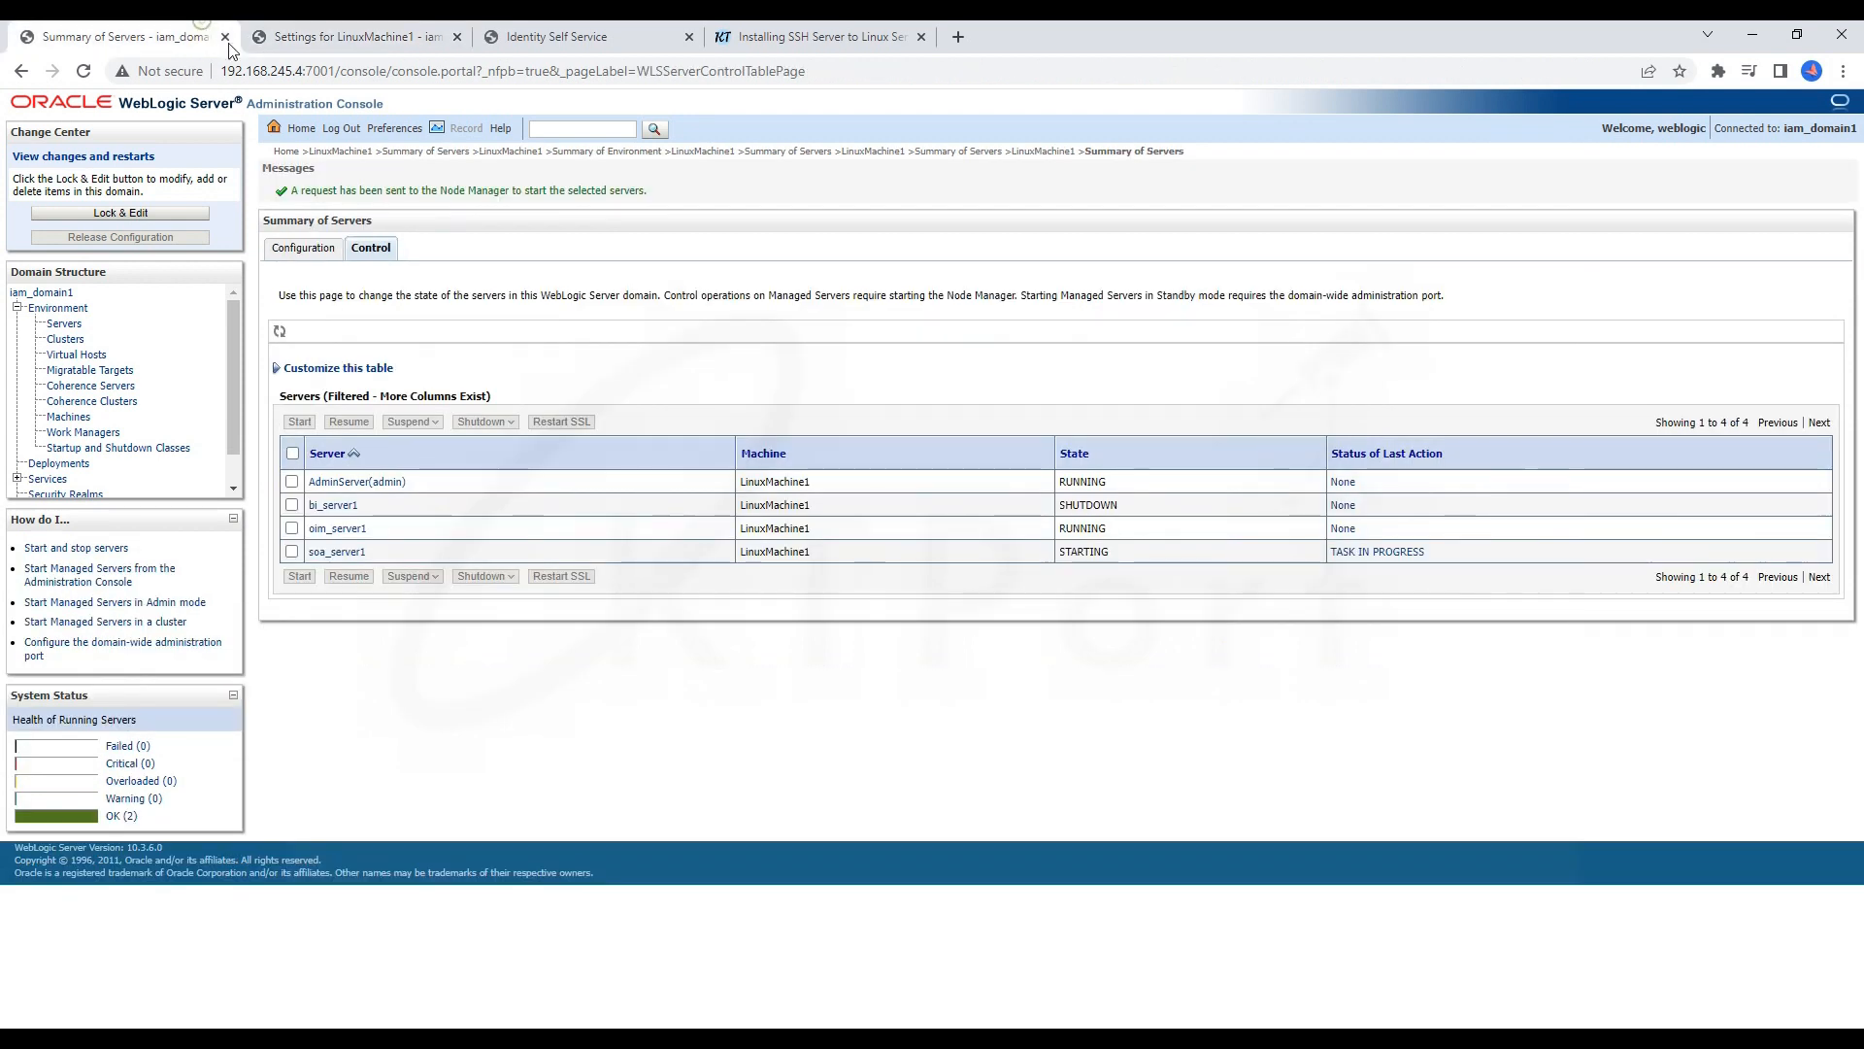
left_click(262, 35)
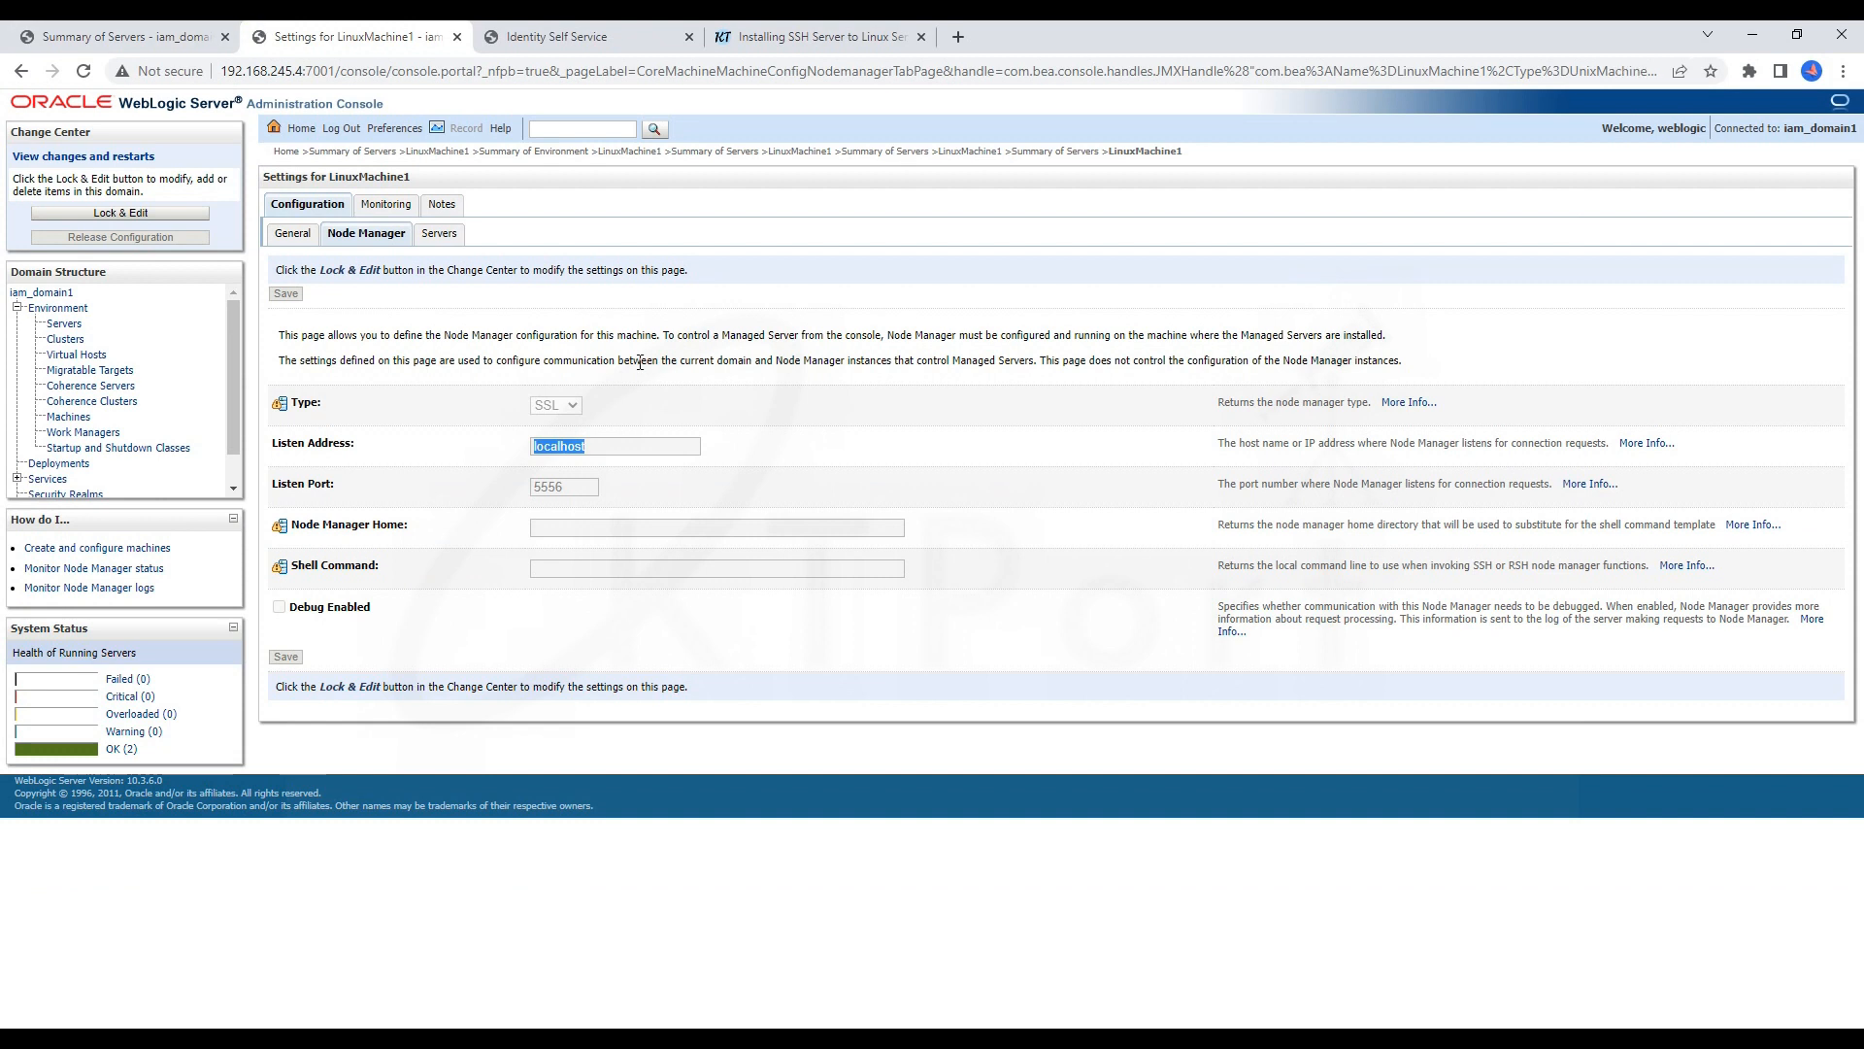
Step: Switch to the Notepad notes and highlight the SecureListener=false line
left_click(713, 1037)
left_click(656, 289)
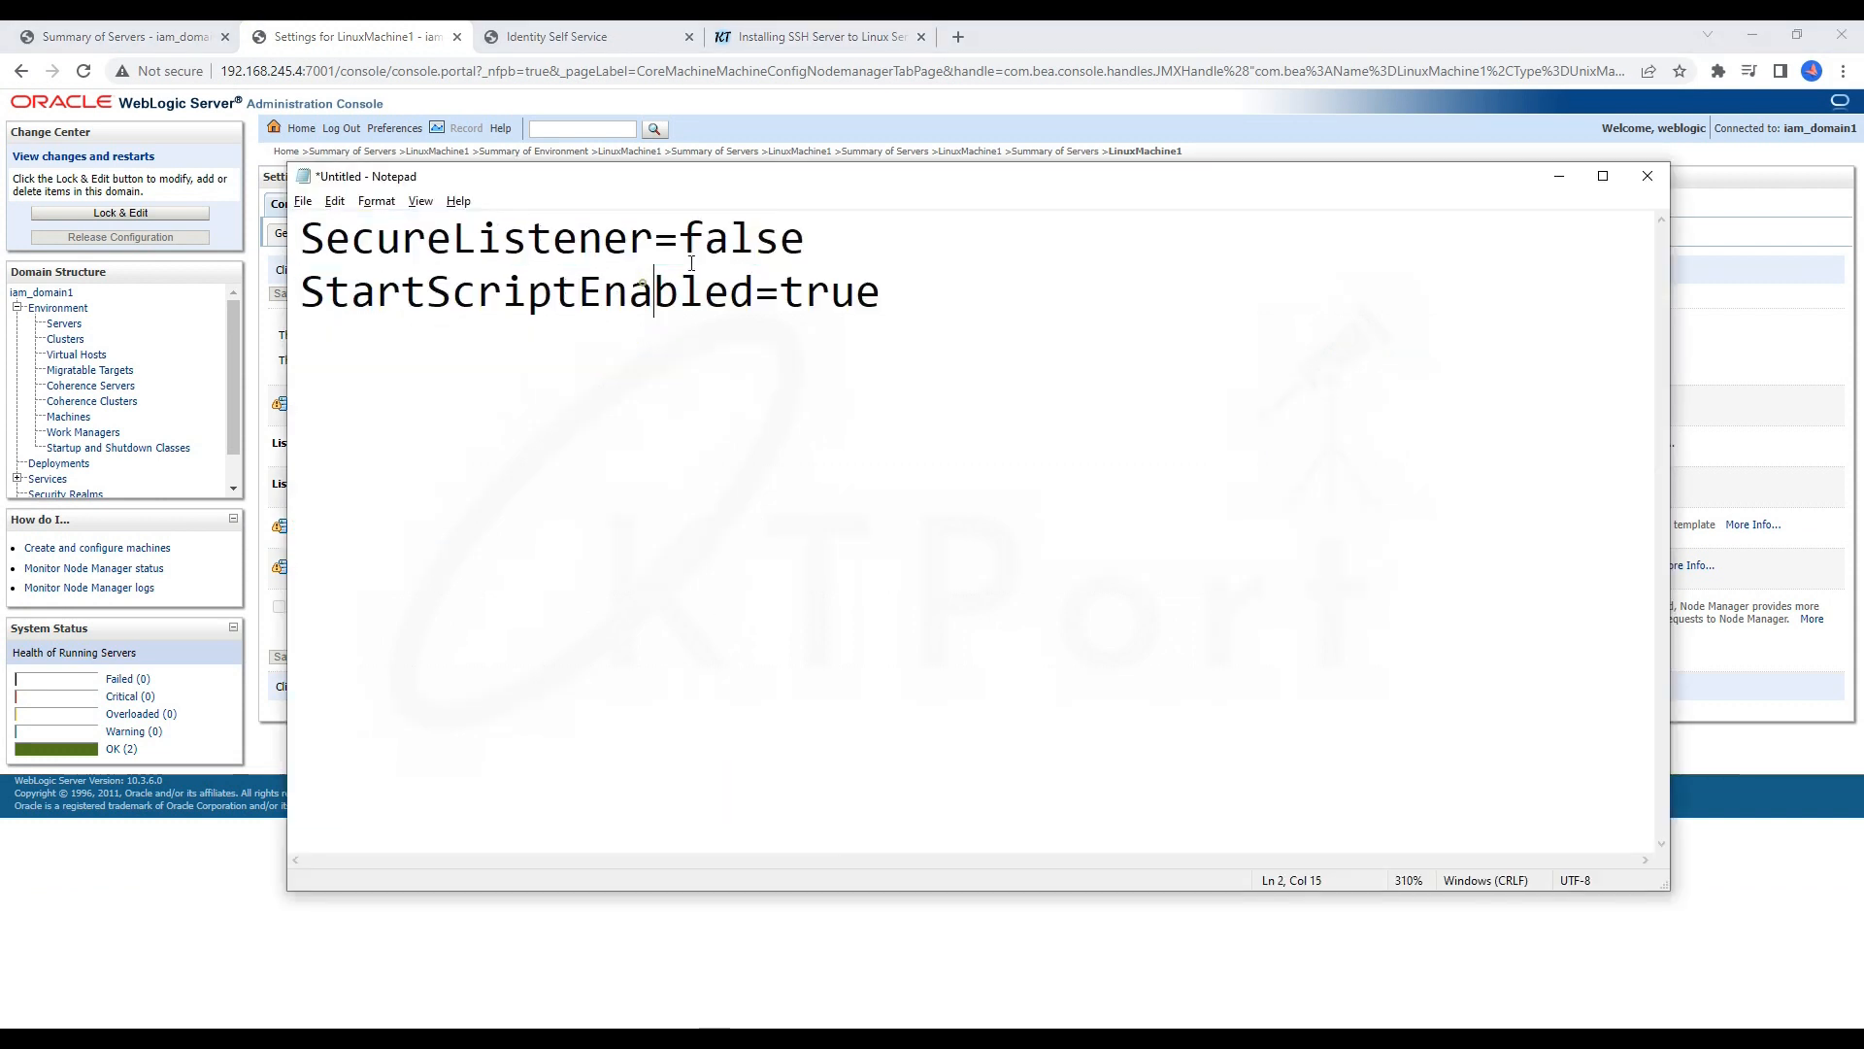
left_click_drag(874, 240, 307, 239)
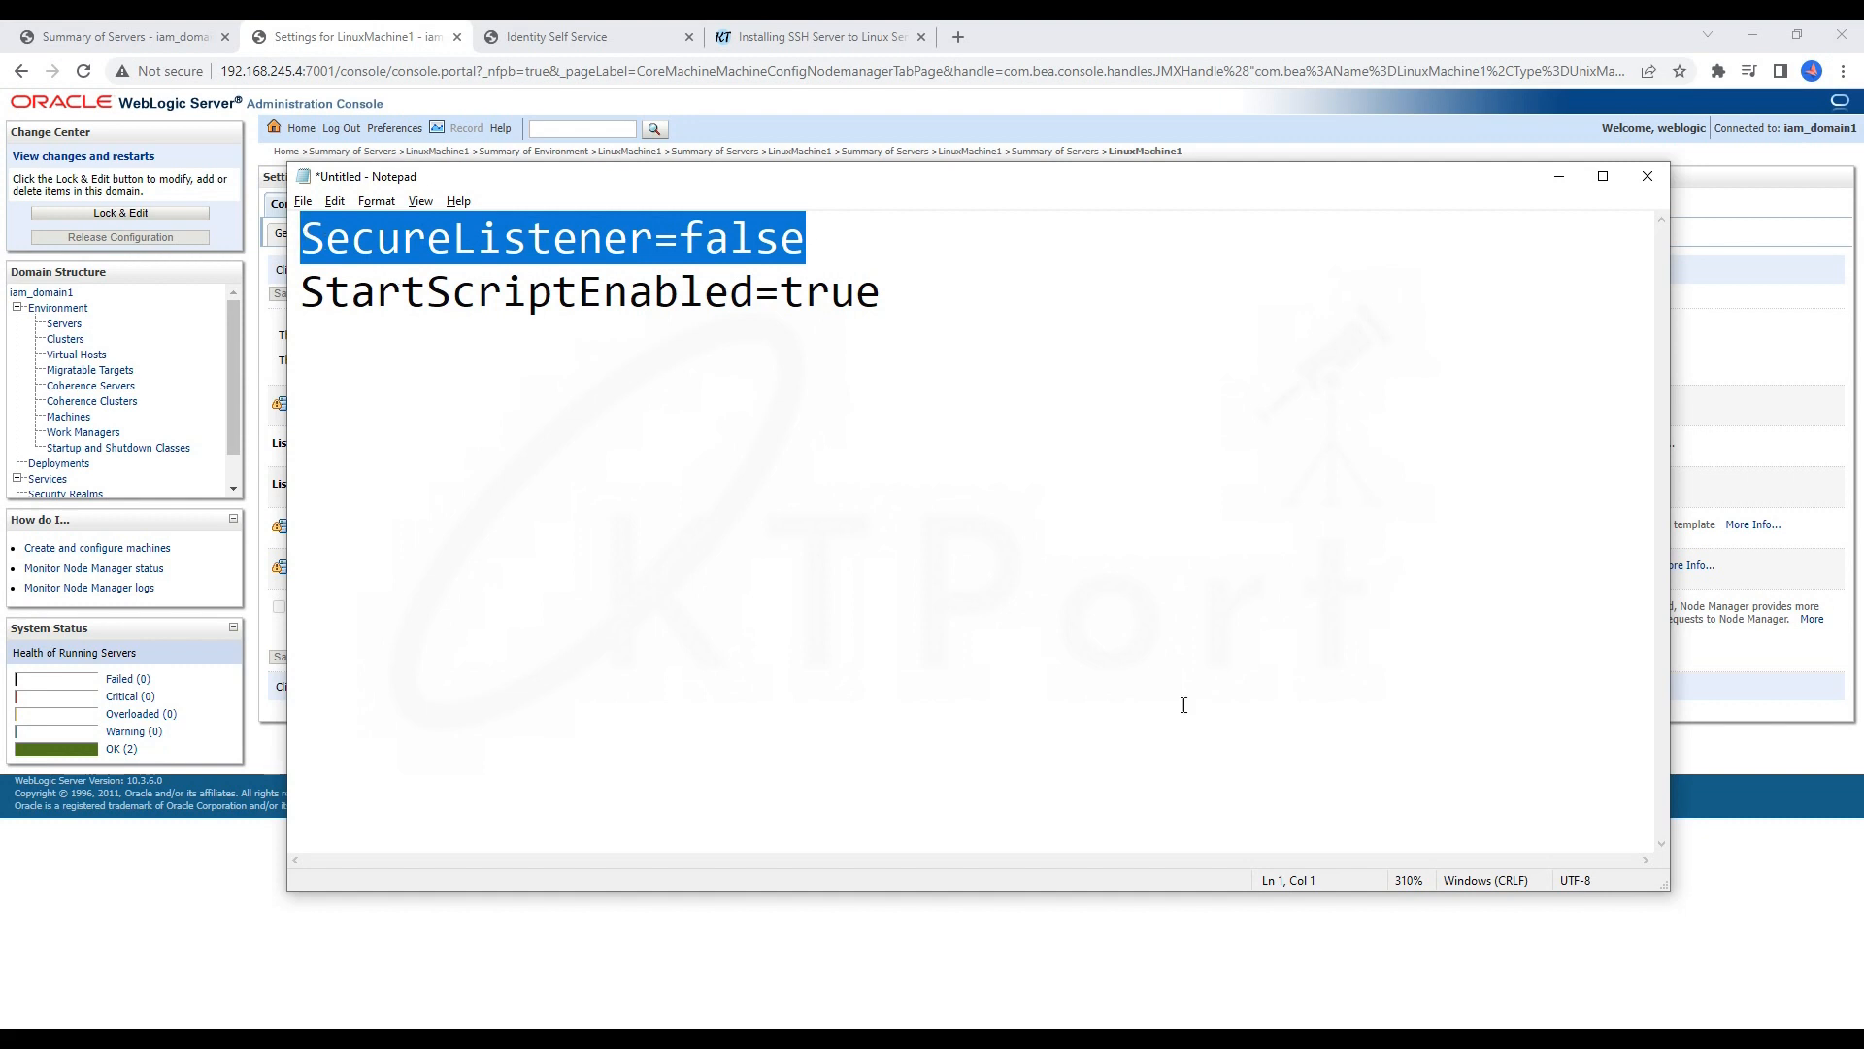
key("alt+Tab")
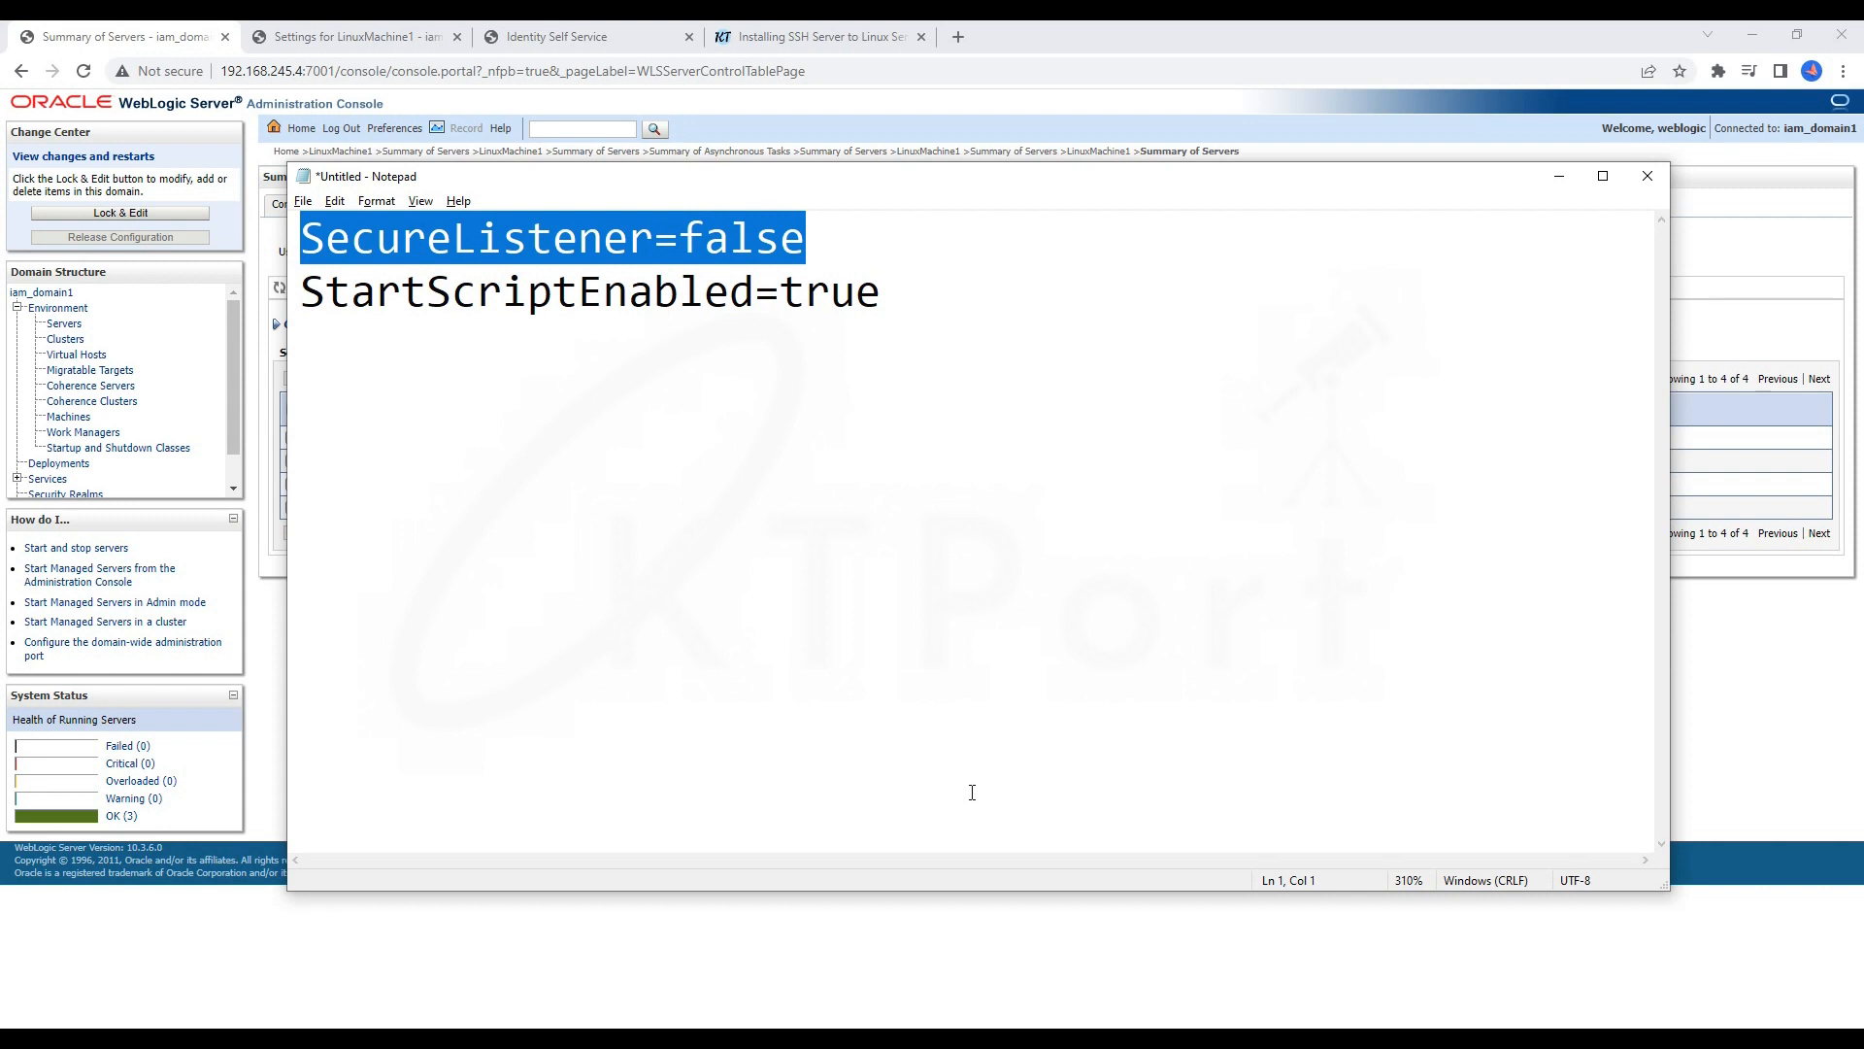
Step: Return to the Summary of Servers page in the console and check the state of soa_server1
left_click(162, 29)
left_click_drag(385, 507, 331, 508)
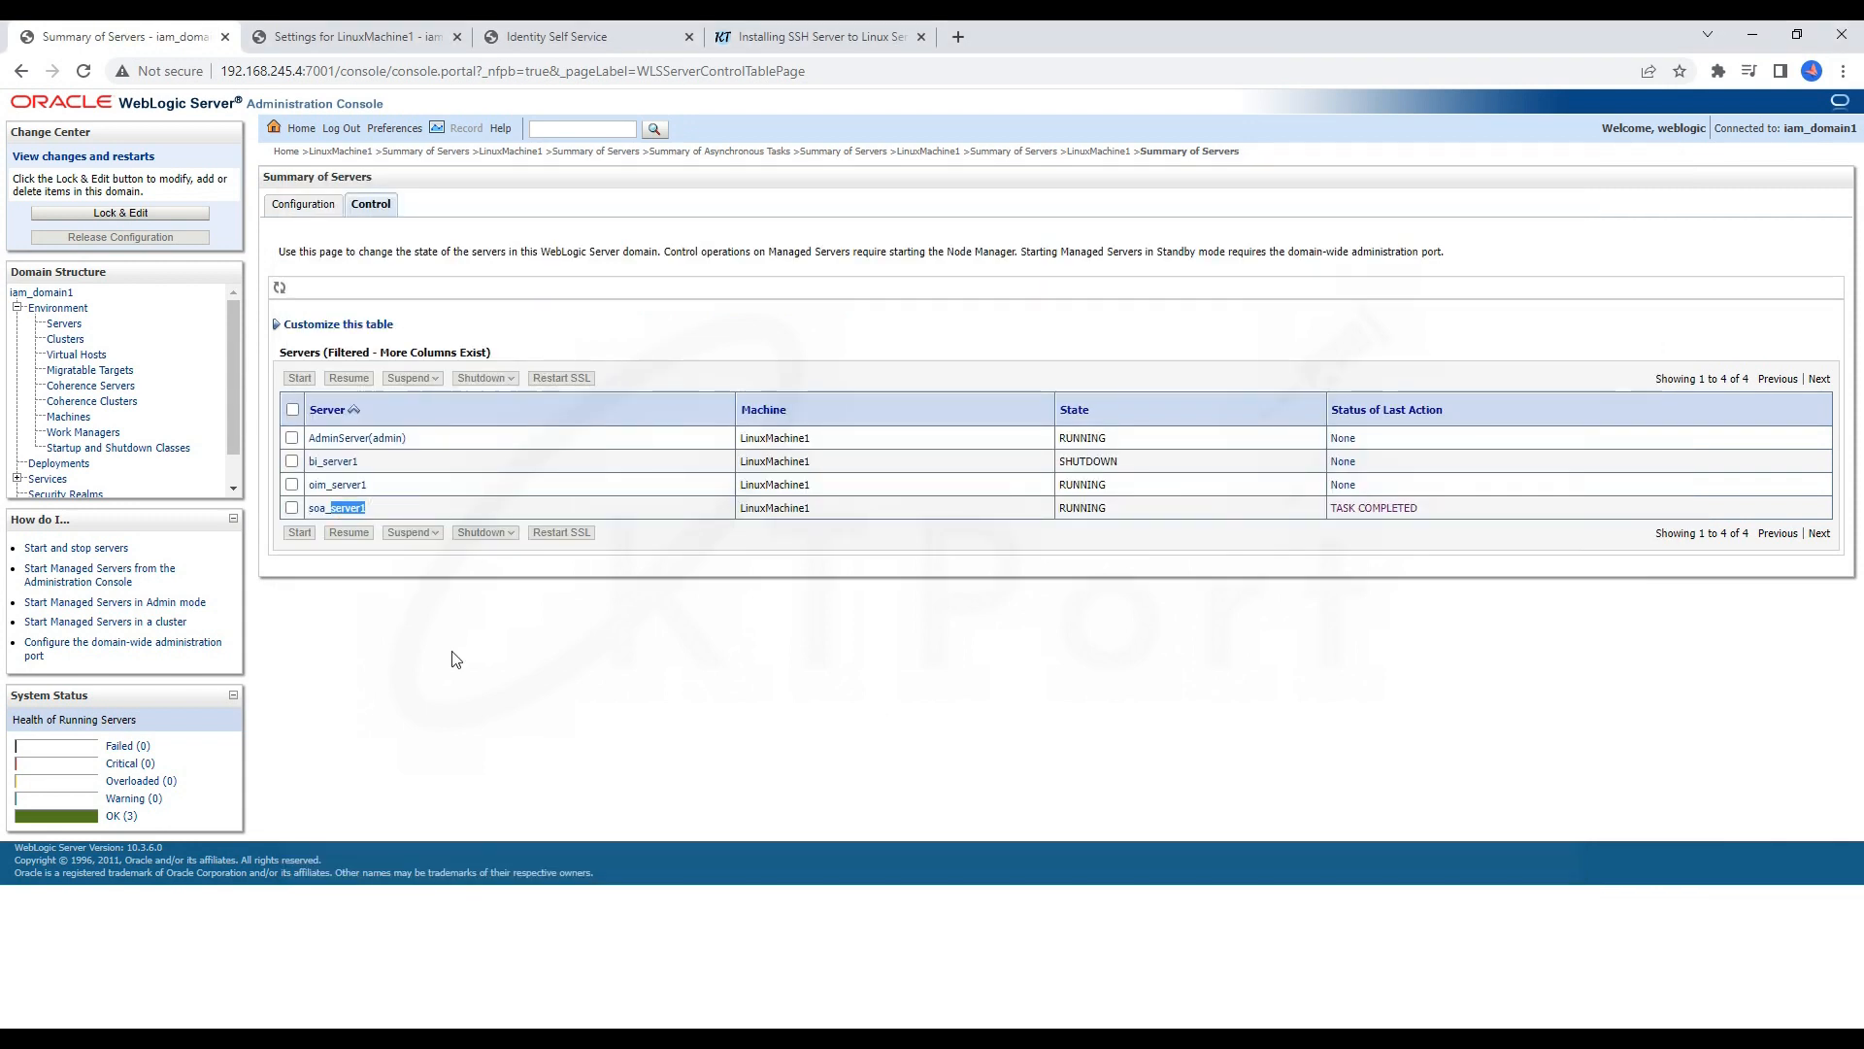
left_click(550, 639)
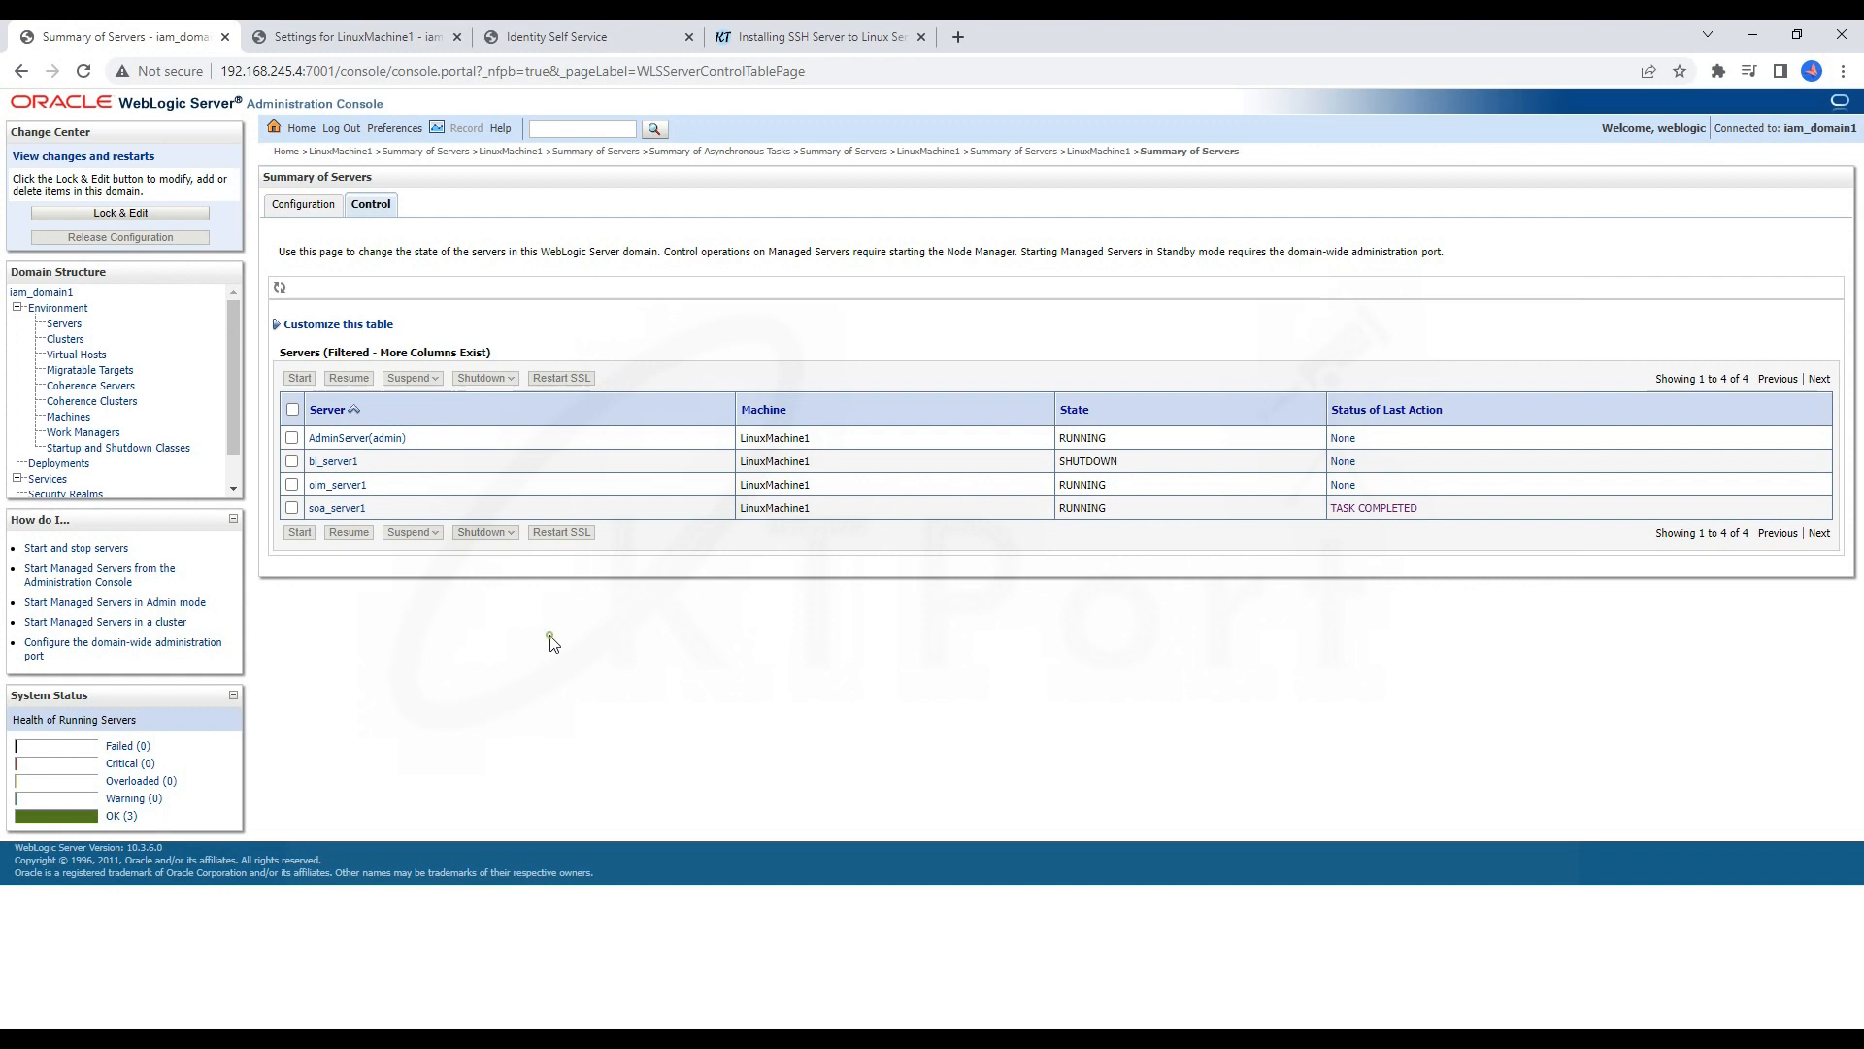
Step: Refresh the second console page and reopen LinuxMachine1's Node Manager settings to check the type
left_click(368, 27)
left_click(87, 70)
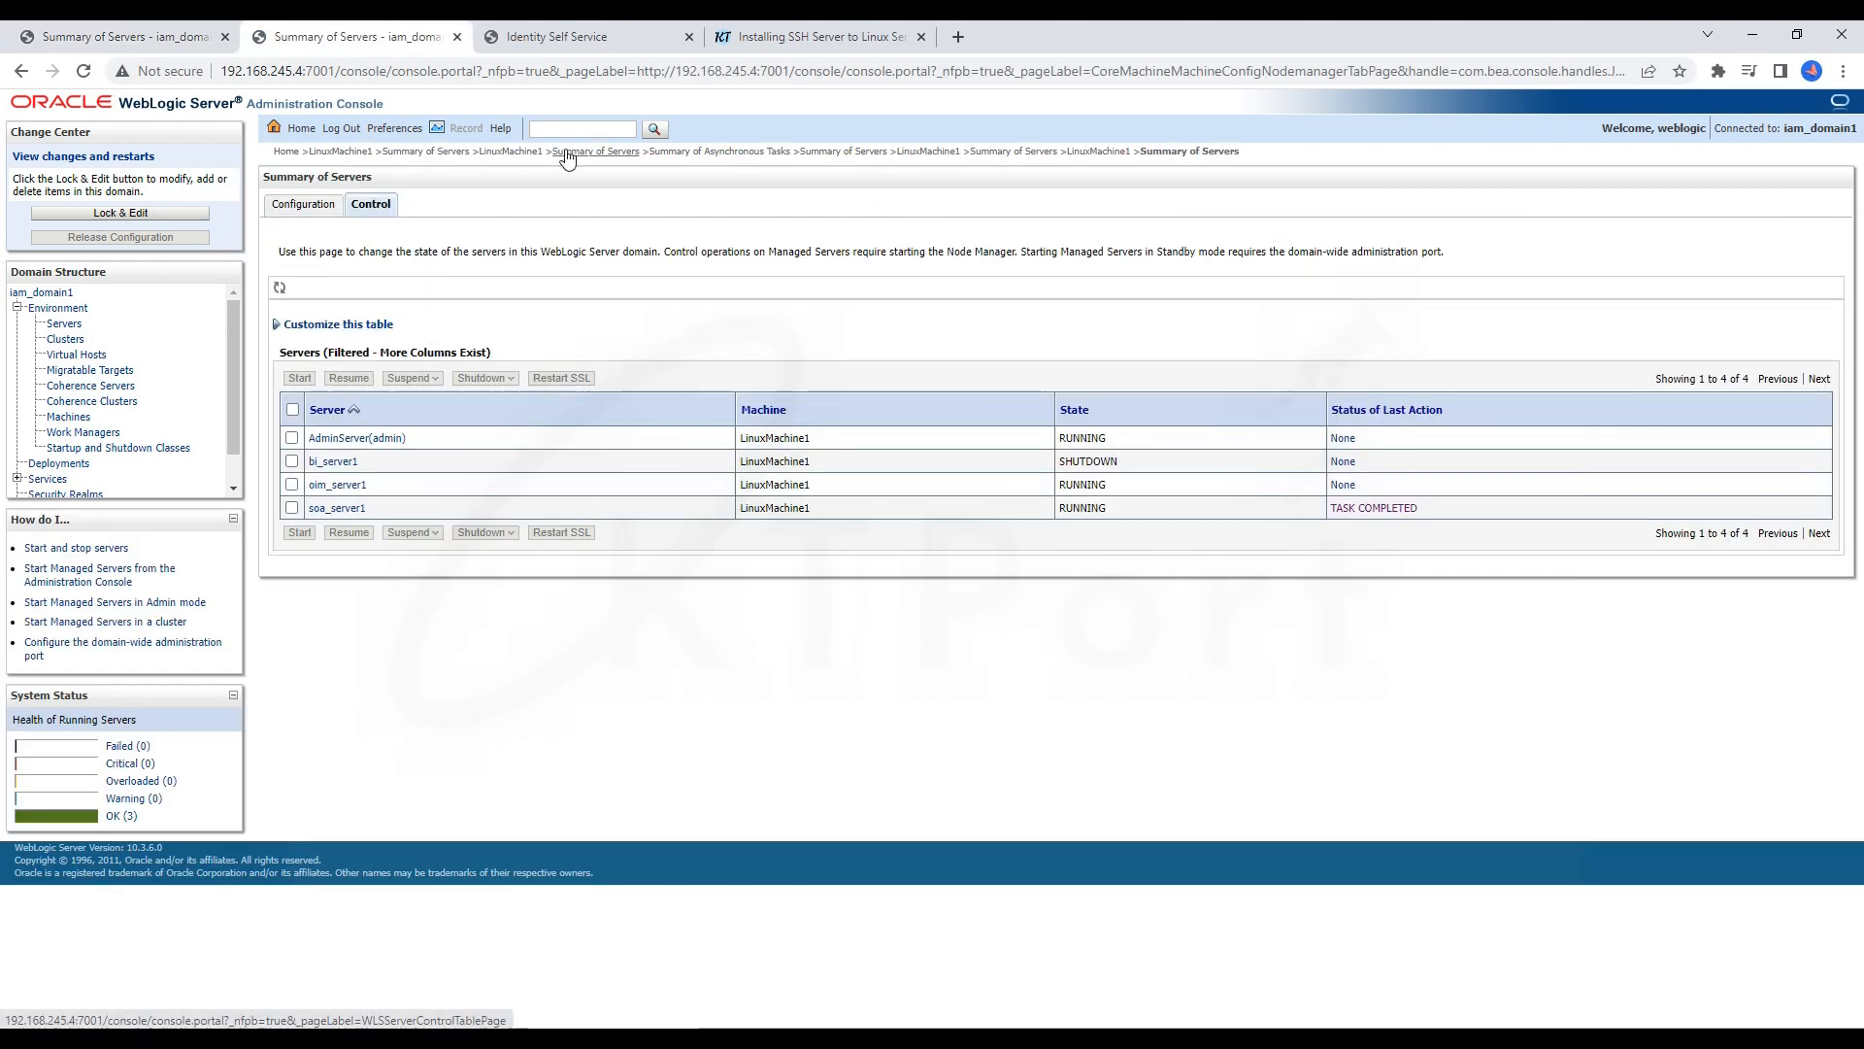
left_click(512, 152)
left_click(366, 243)
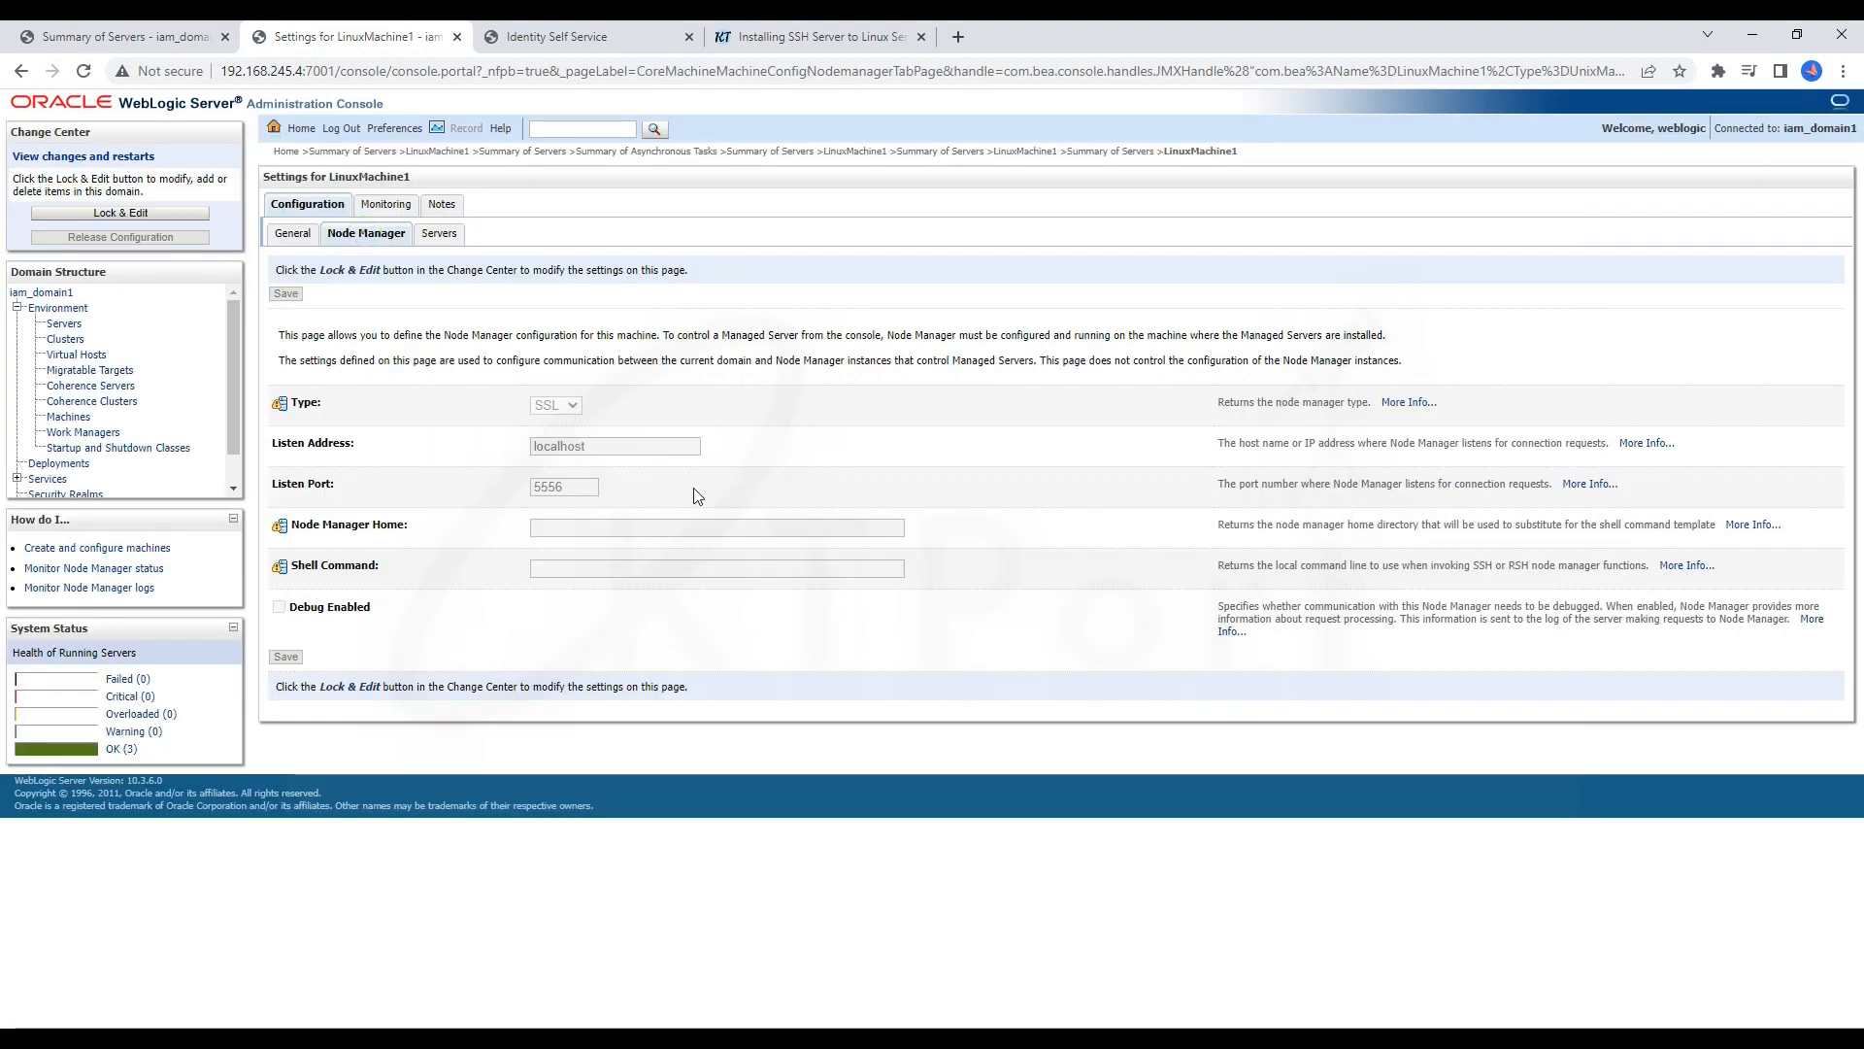
Step: Glance at the Node Manager terminal output, switch to Notepad and highlight the SecureListener=false and StartScriptEnabled=true lines
left_click(684, 1037)
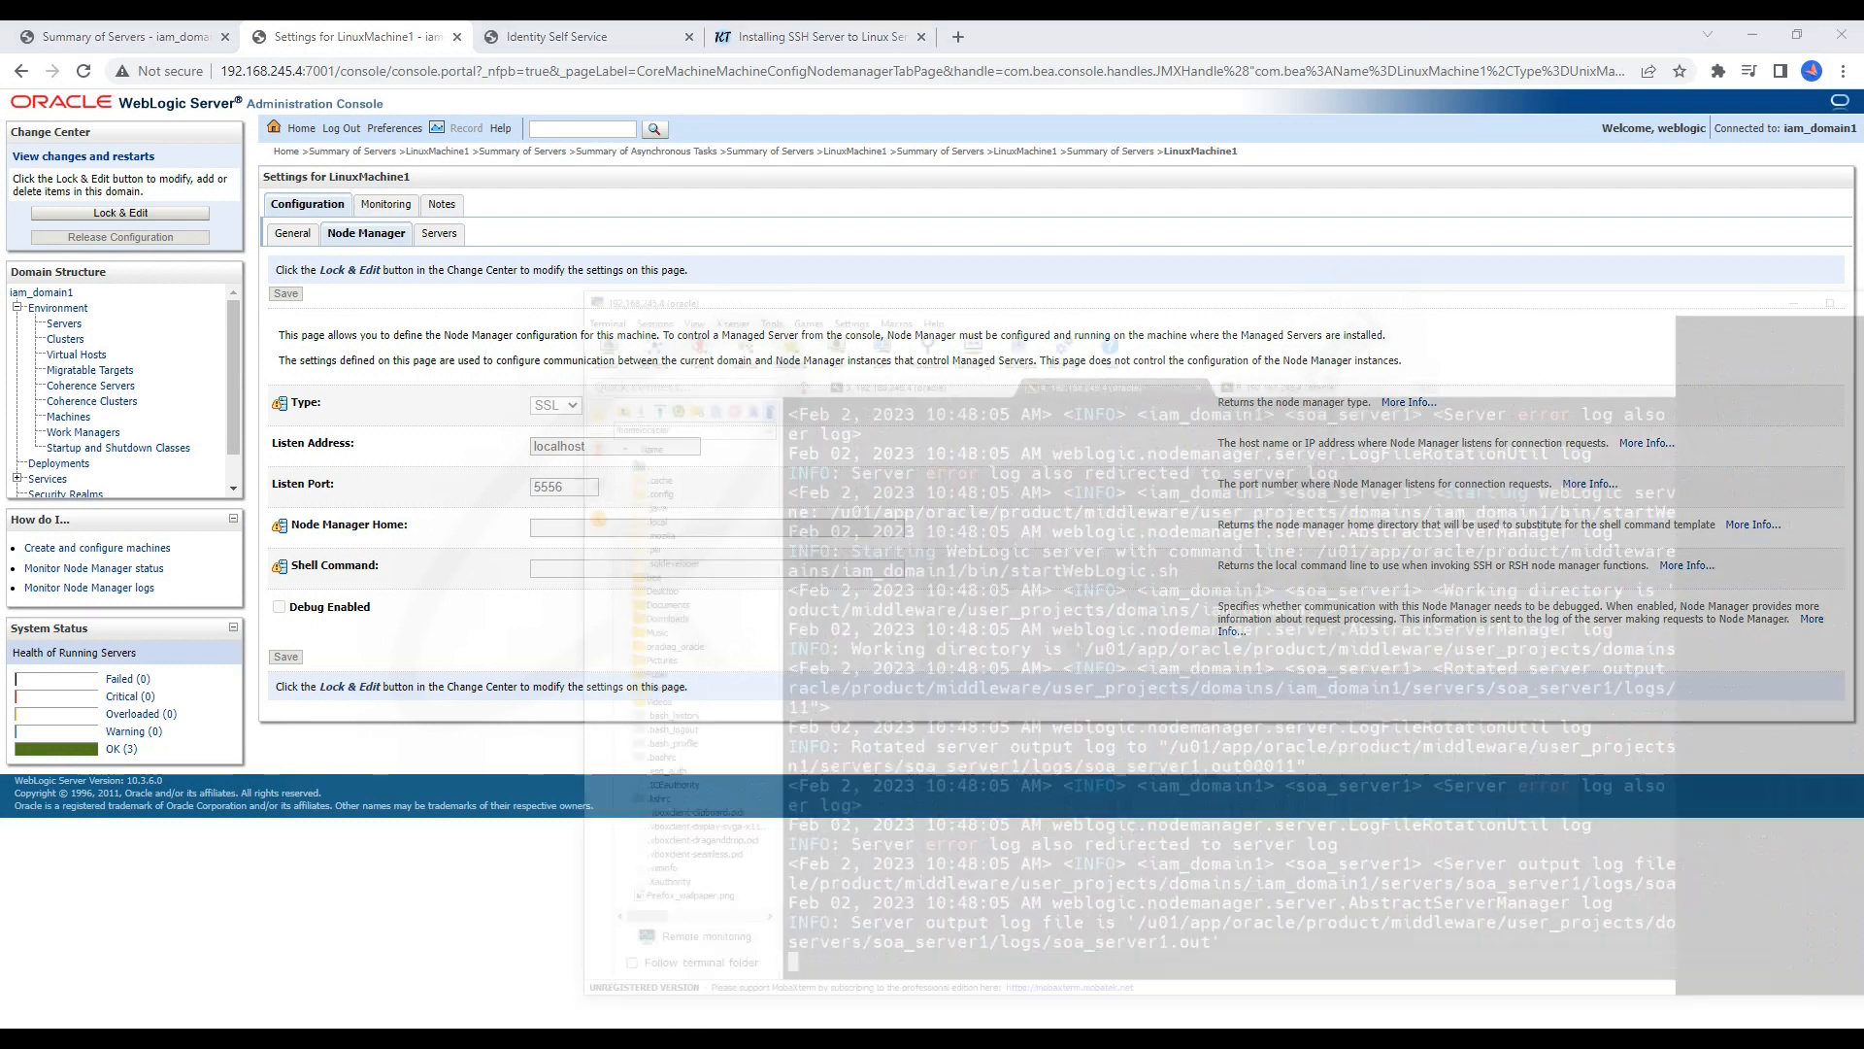
left_click(496, 927)
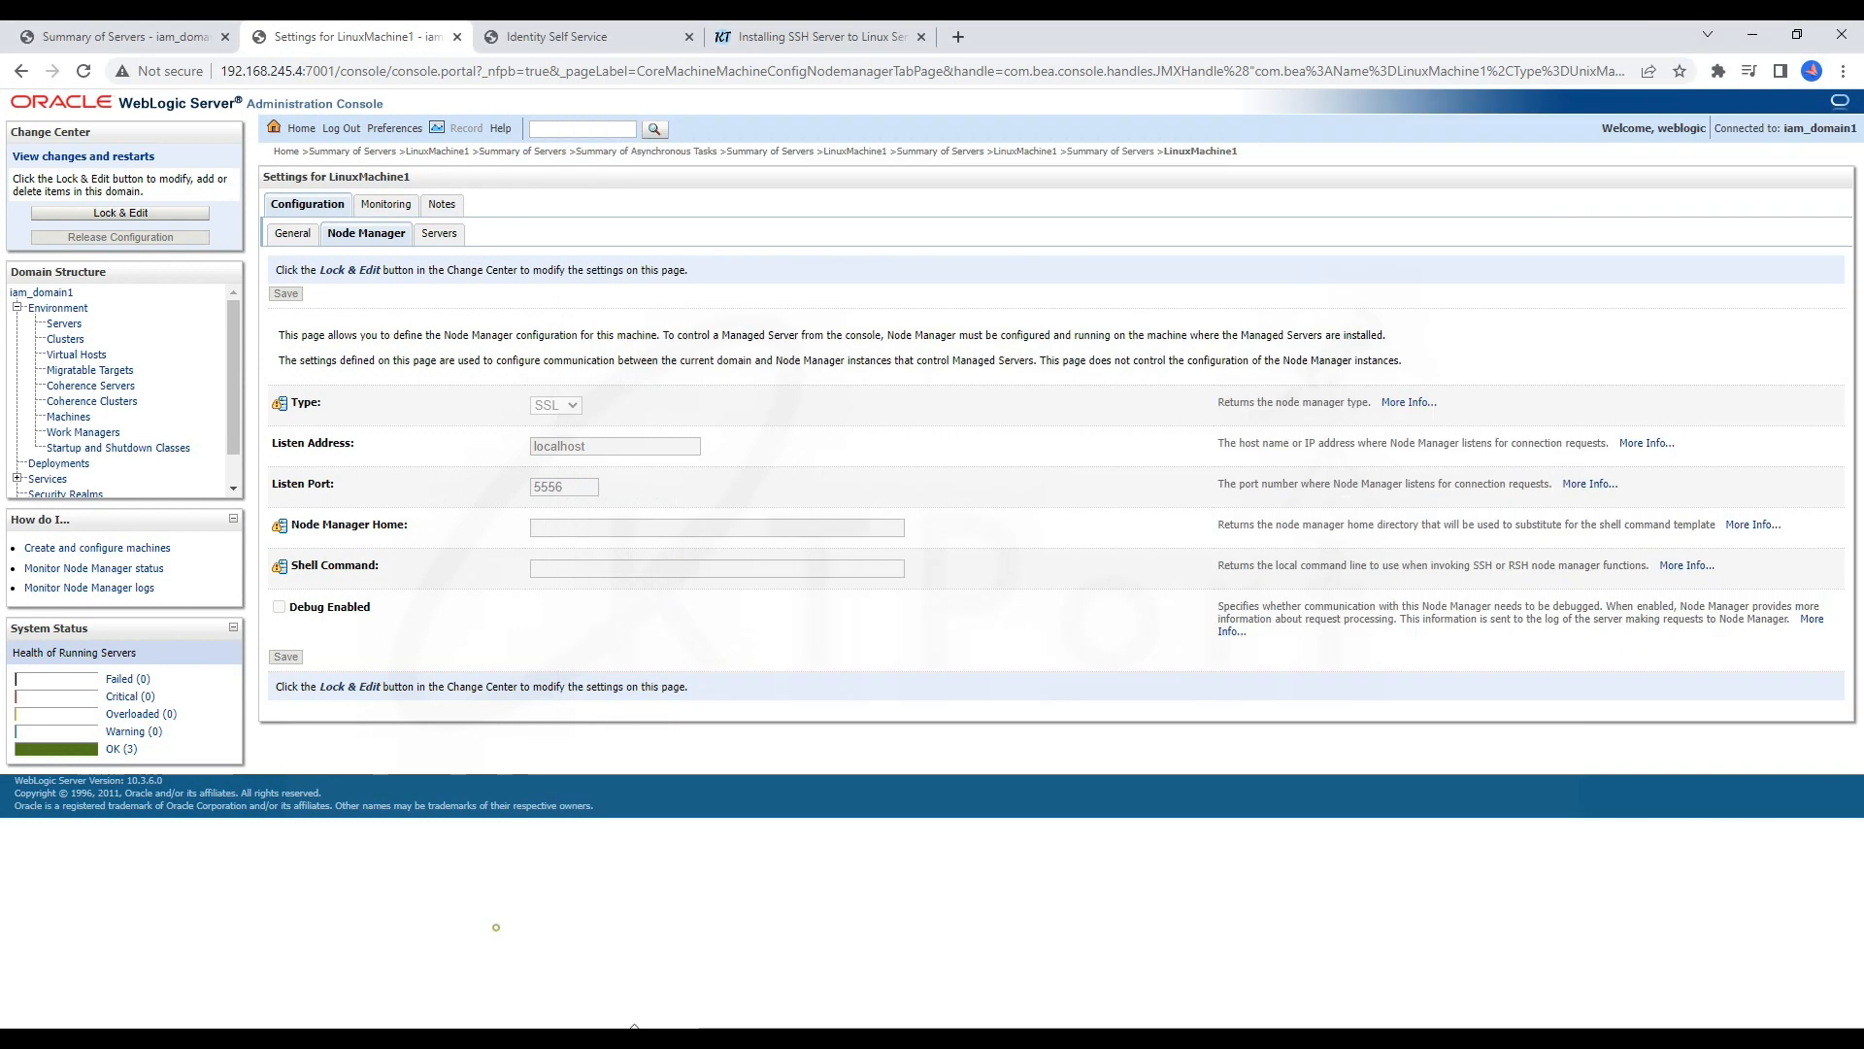
left_click(747, 1020)
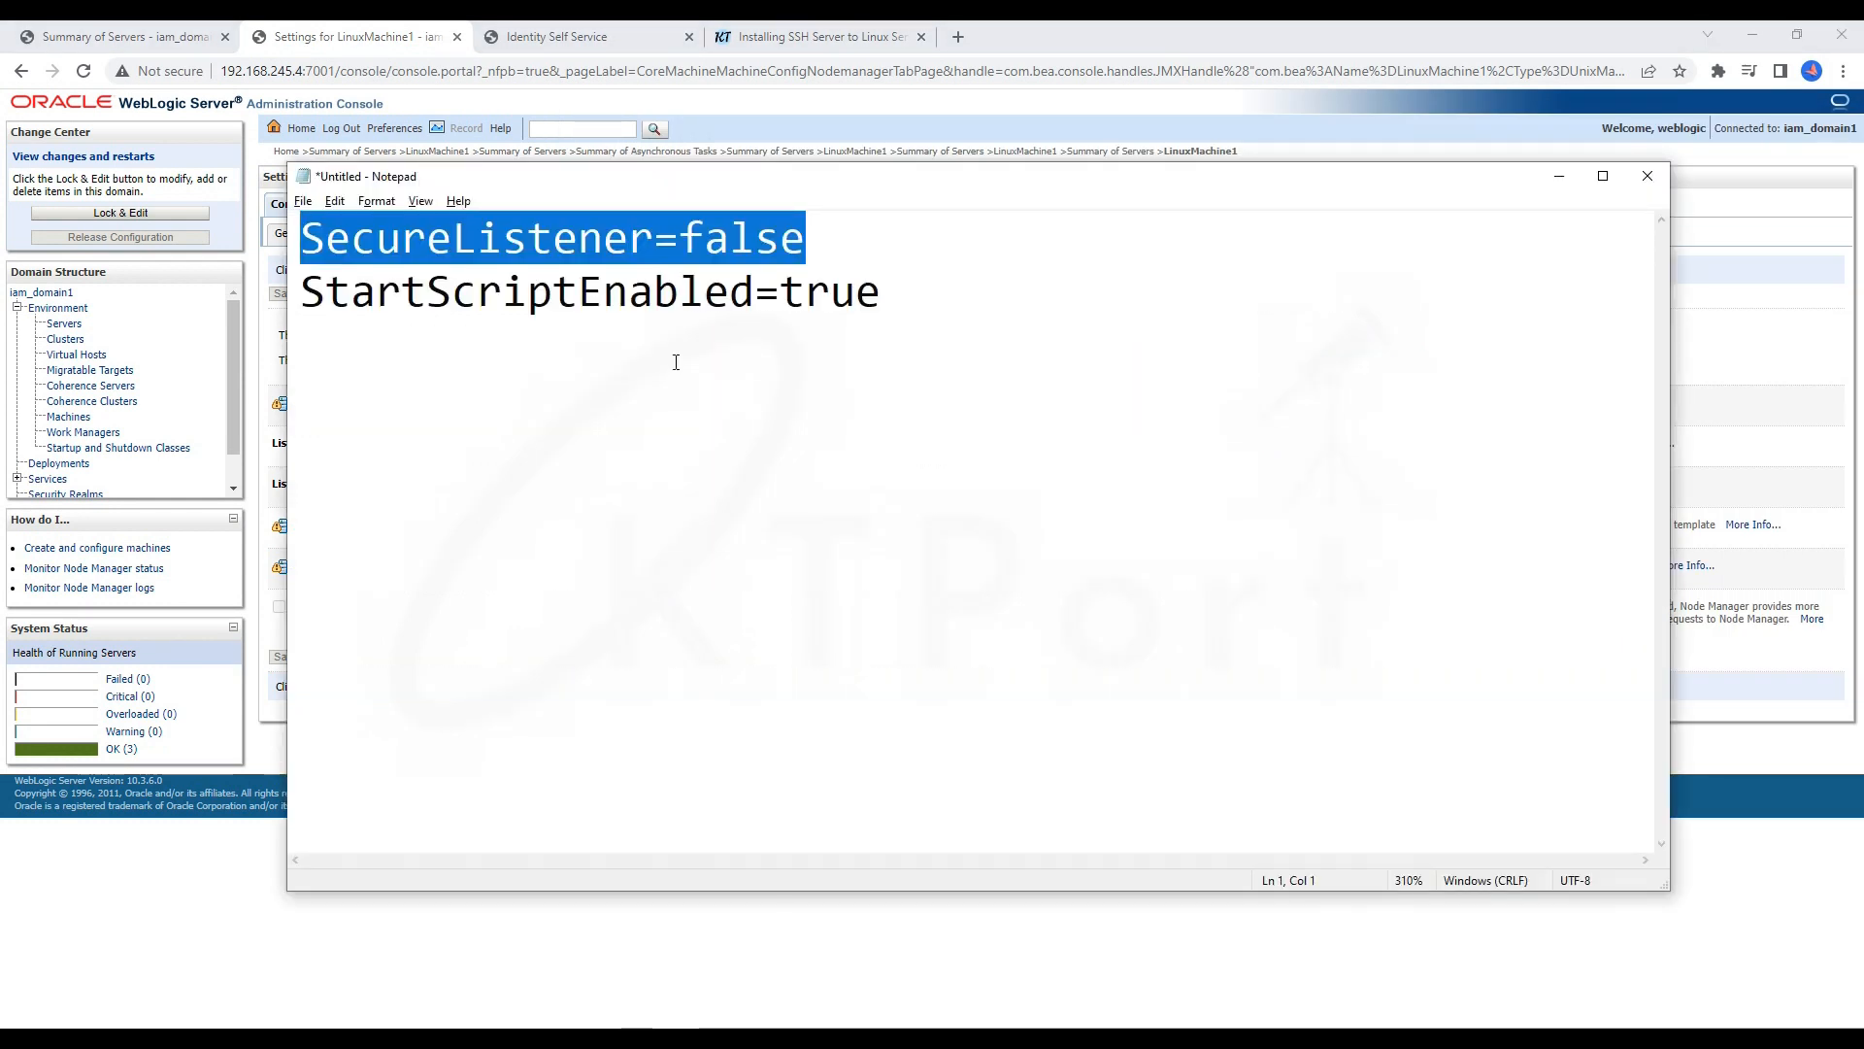
left_click_drag(876, 238, 260, 207)
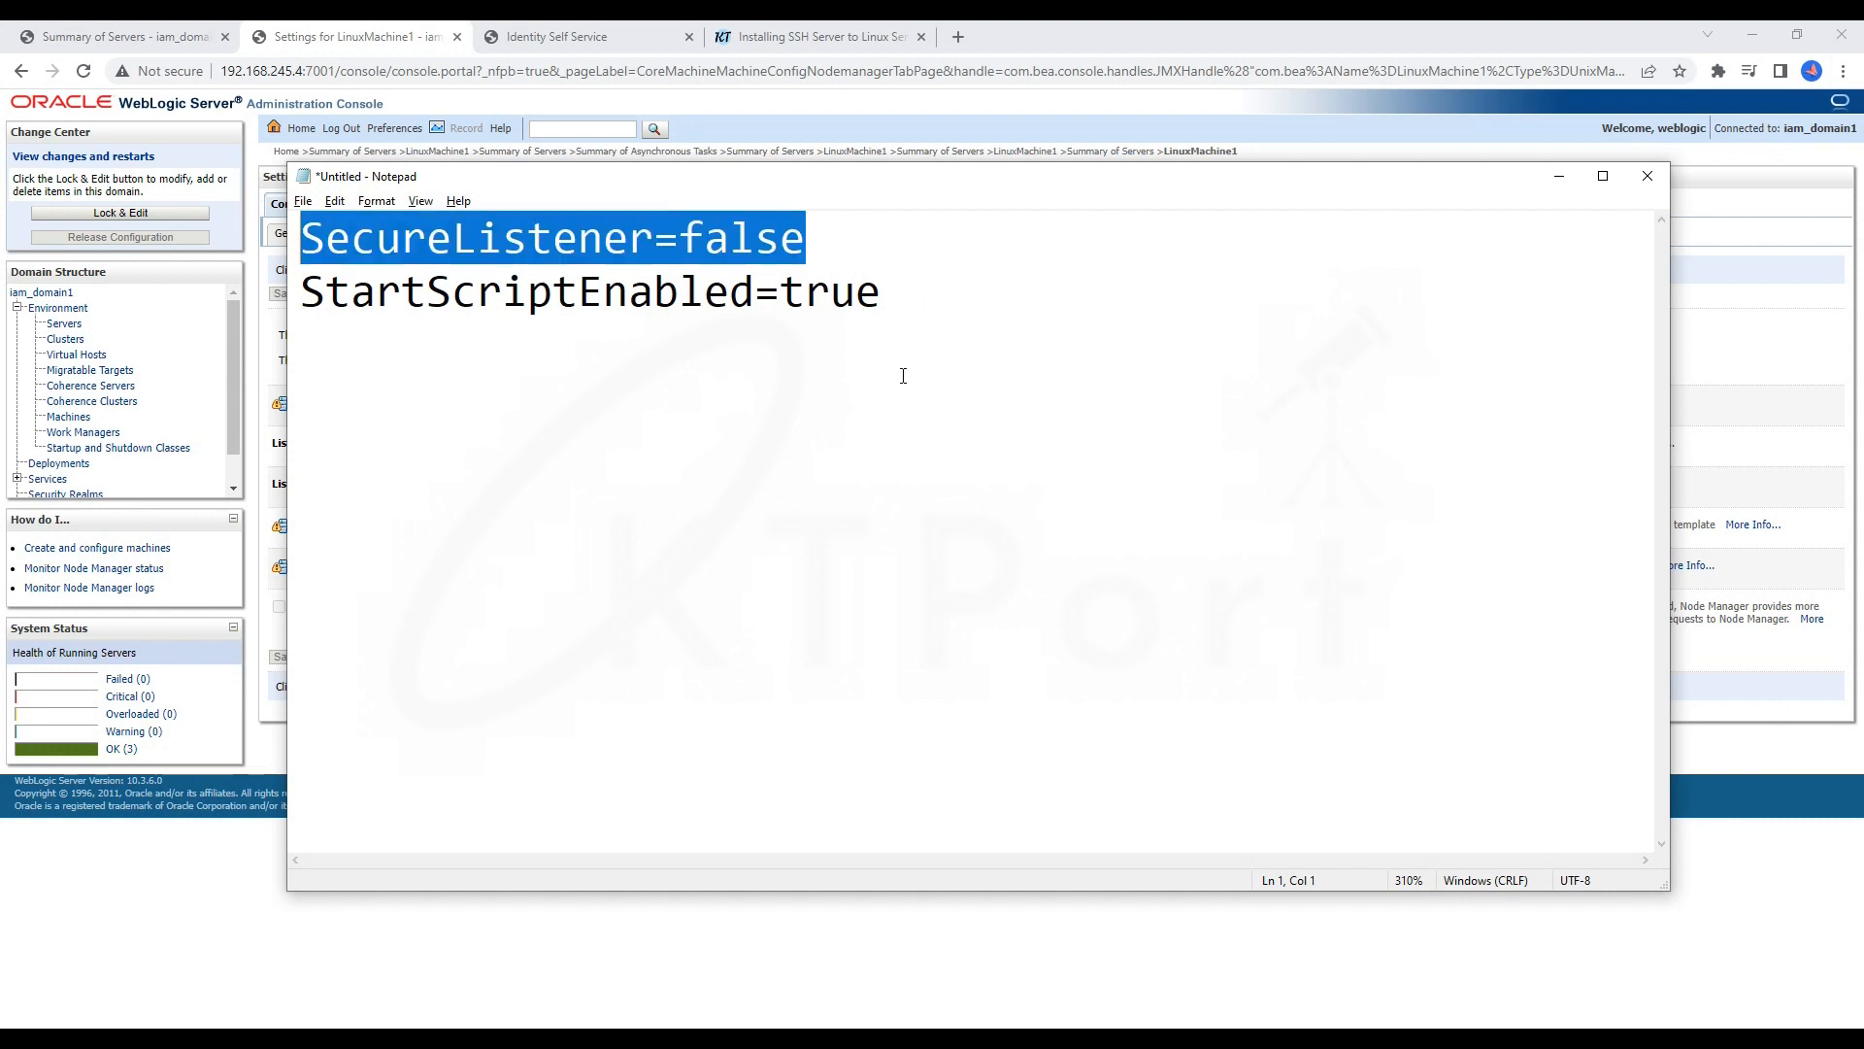
left_click_drag(962, 311, 300, 282)
left_click_drag(933, 350, 263, 223)
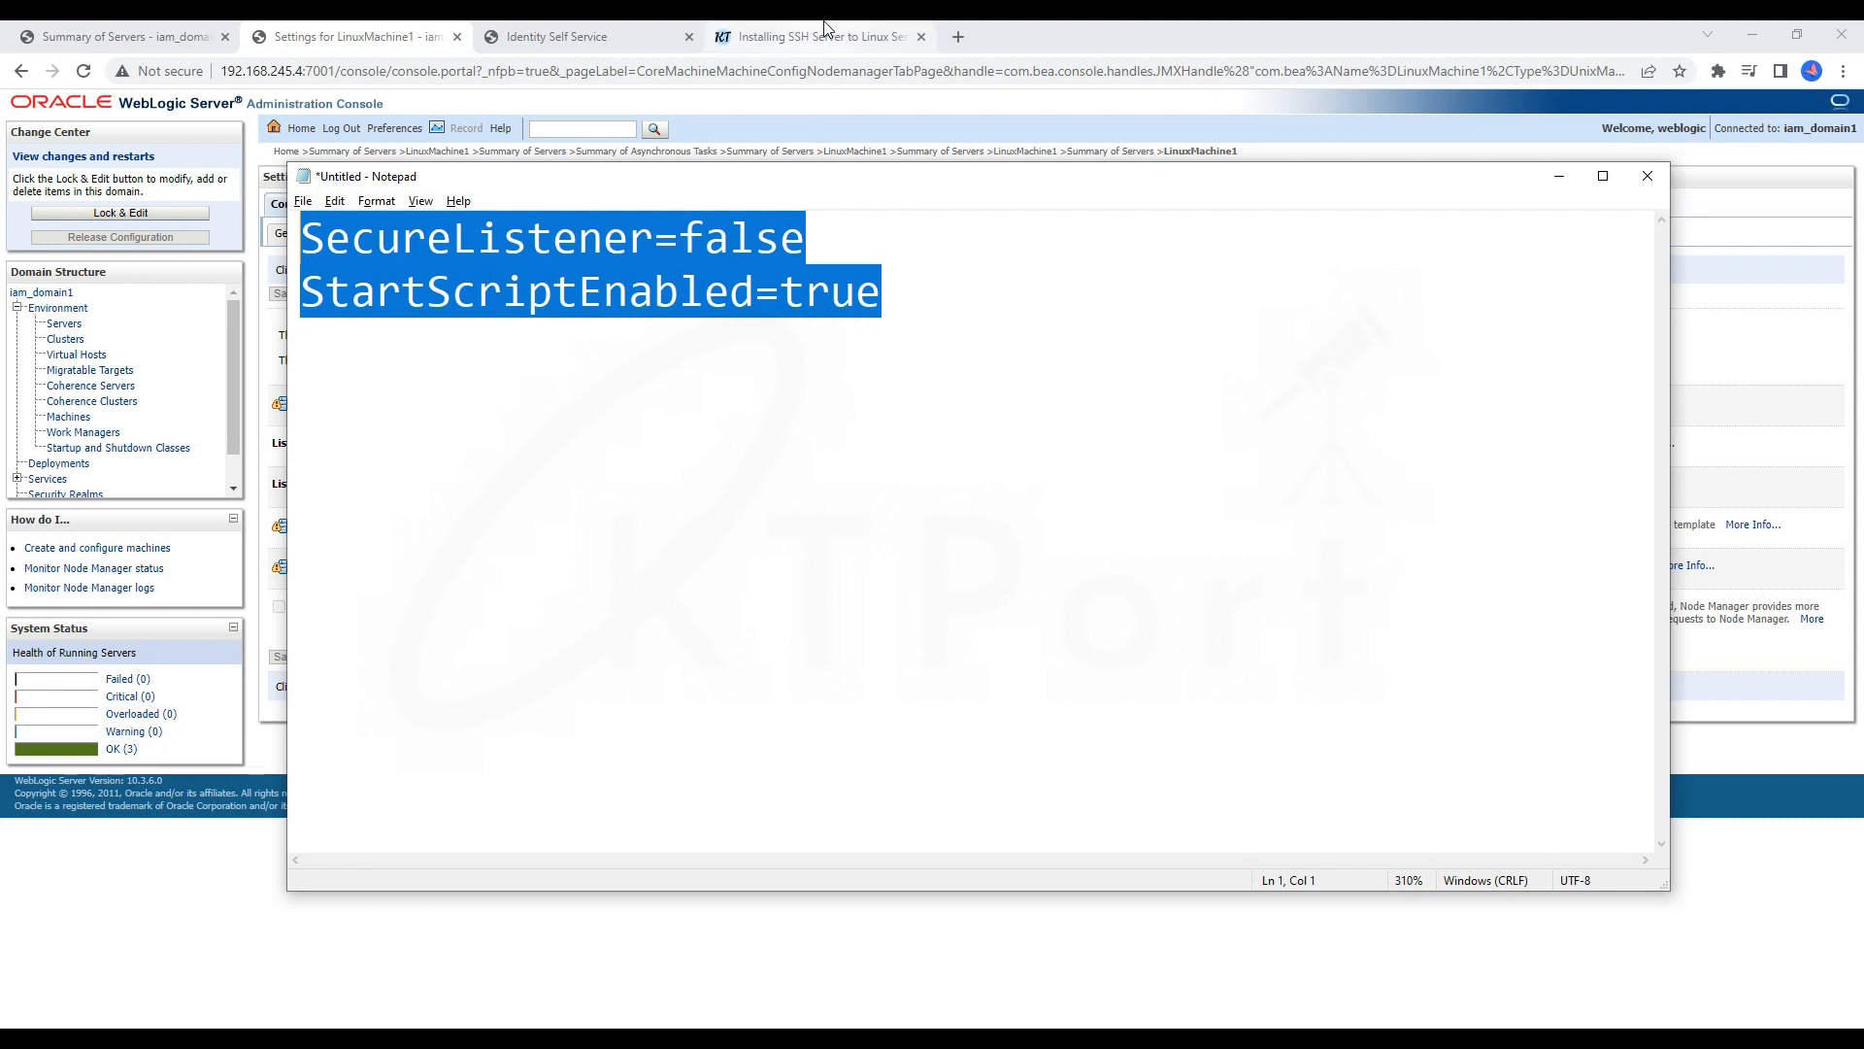
Step: Switch to the idamlearning.in SSH installation article, return to its beginning and open the blog's home page
left_click(724, 35)
scroll(757, 388, "up", 9)
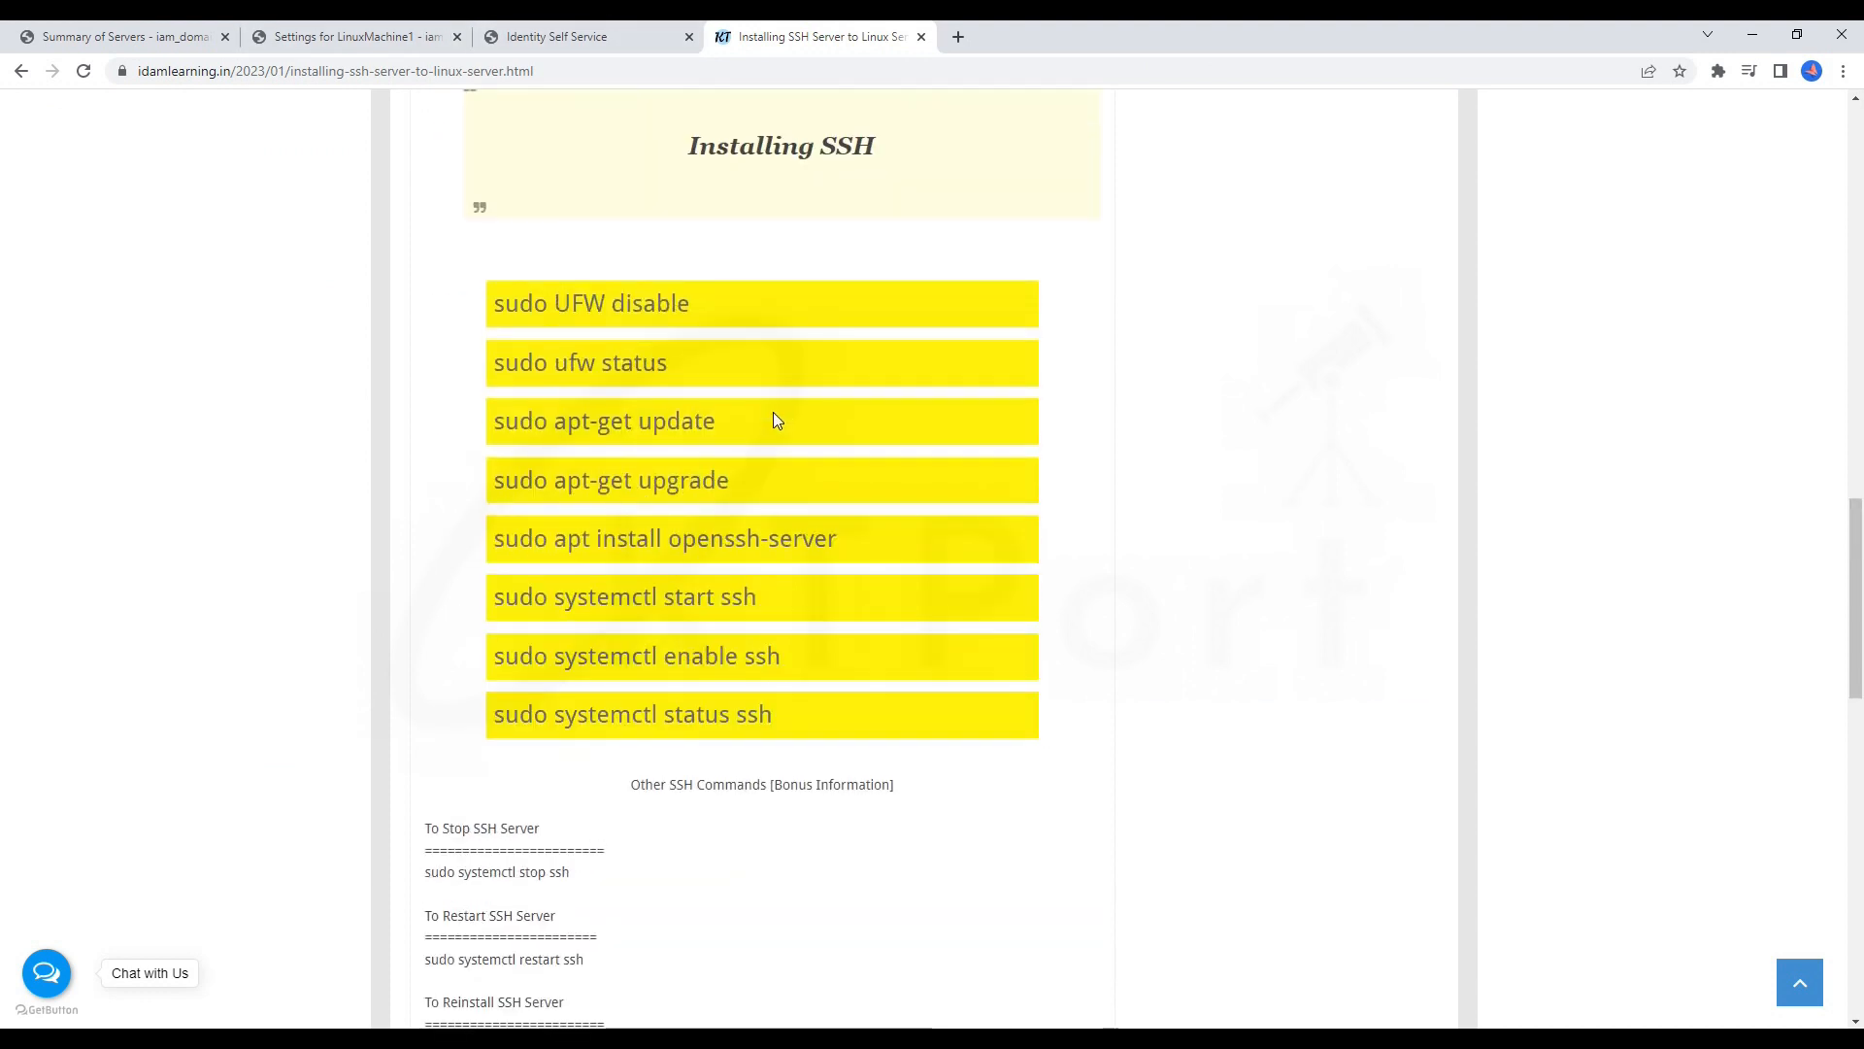
left_click(80, 33)
left_click(796, 33)
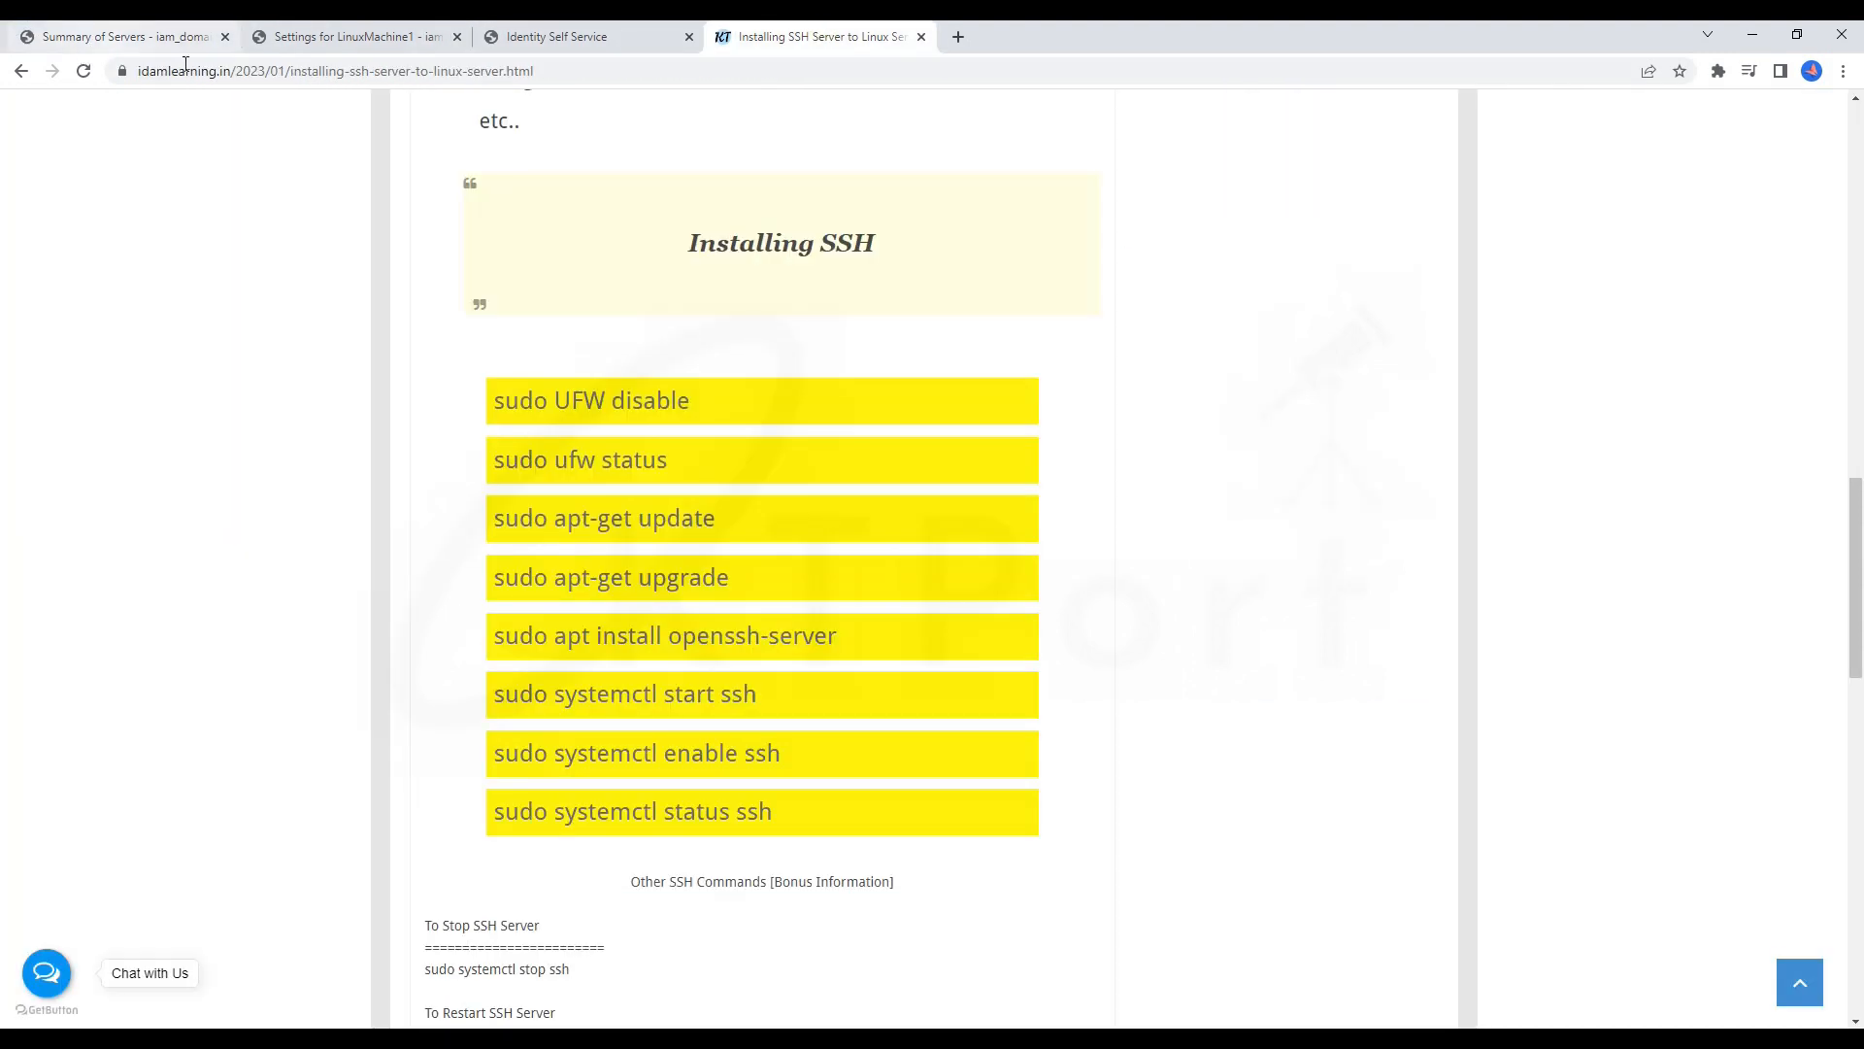
scroll(1190, 549, "up", 15)
scroll(1004, 532, "up", 4)
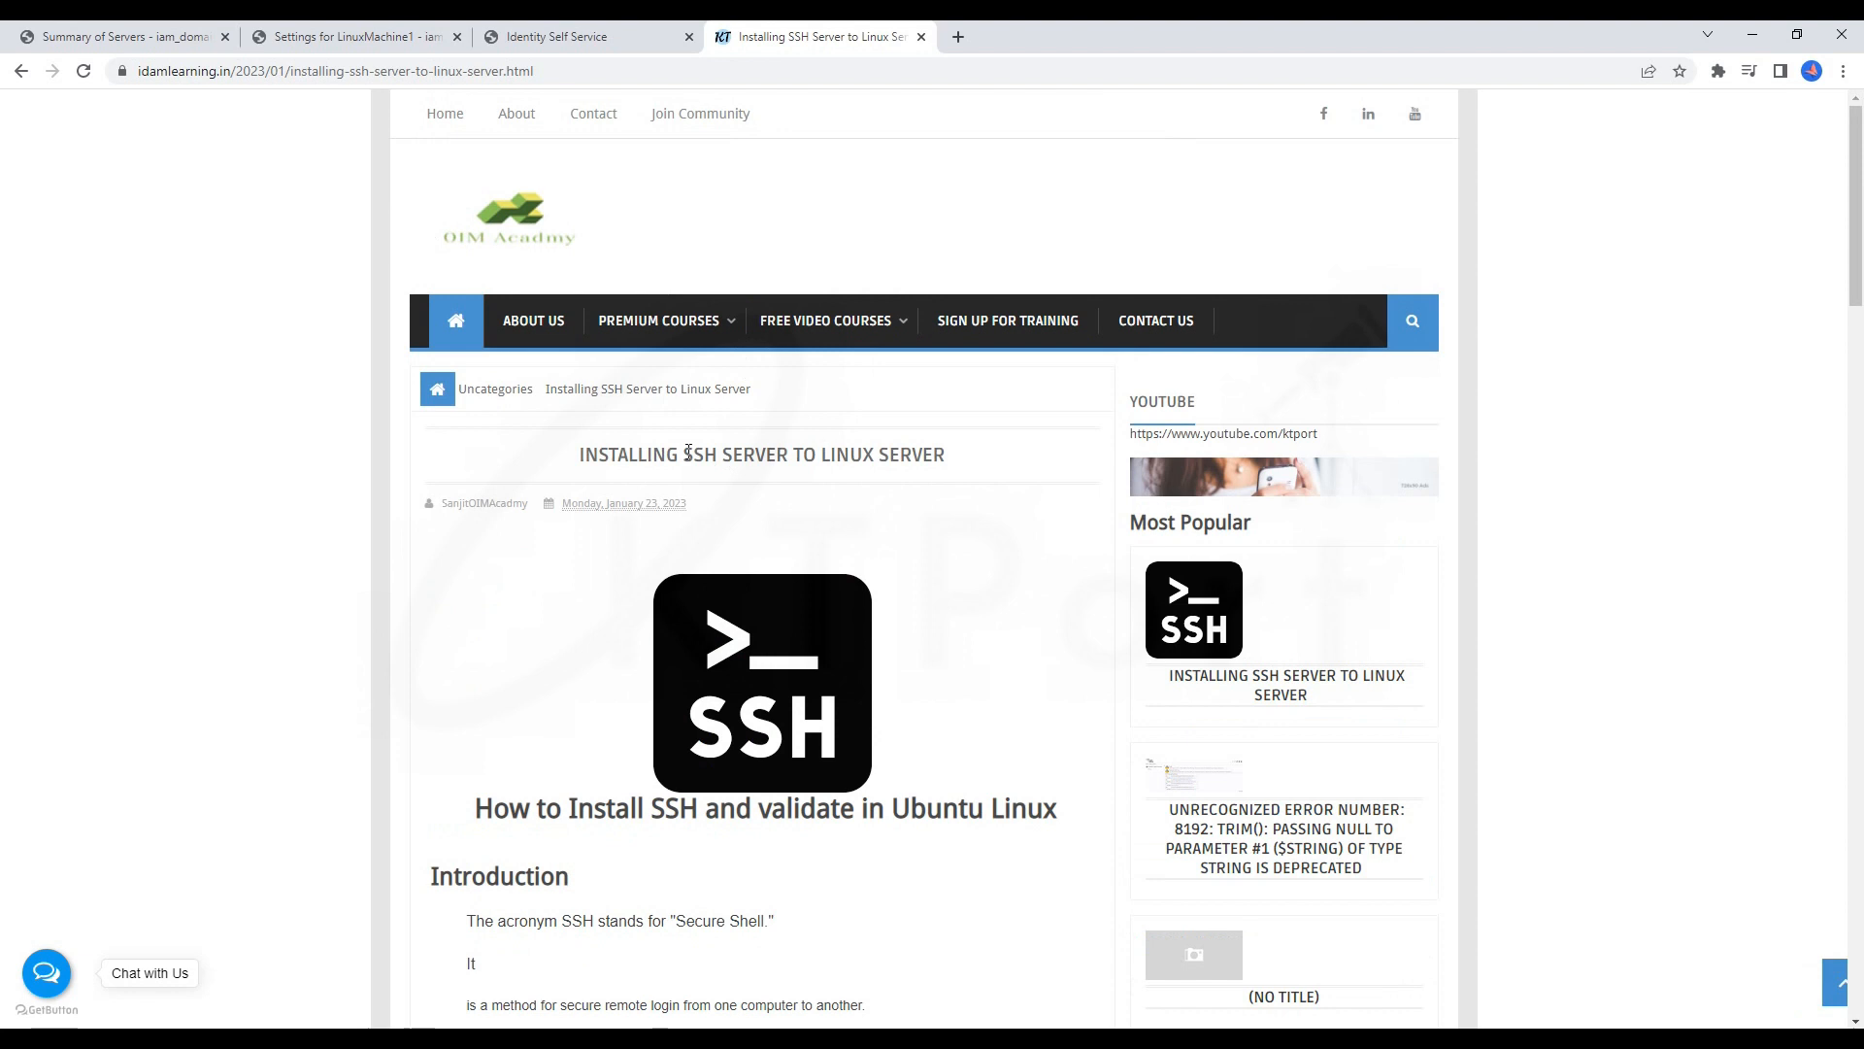
left_click(471, 332)
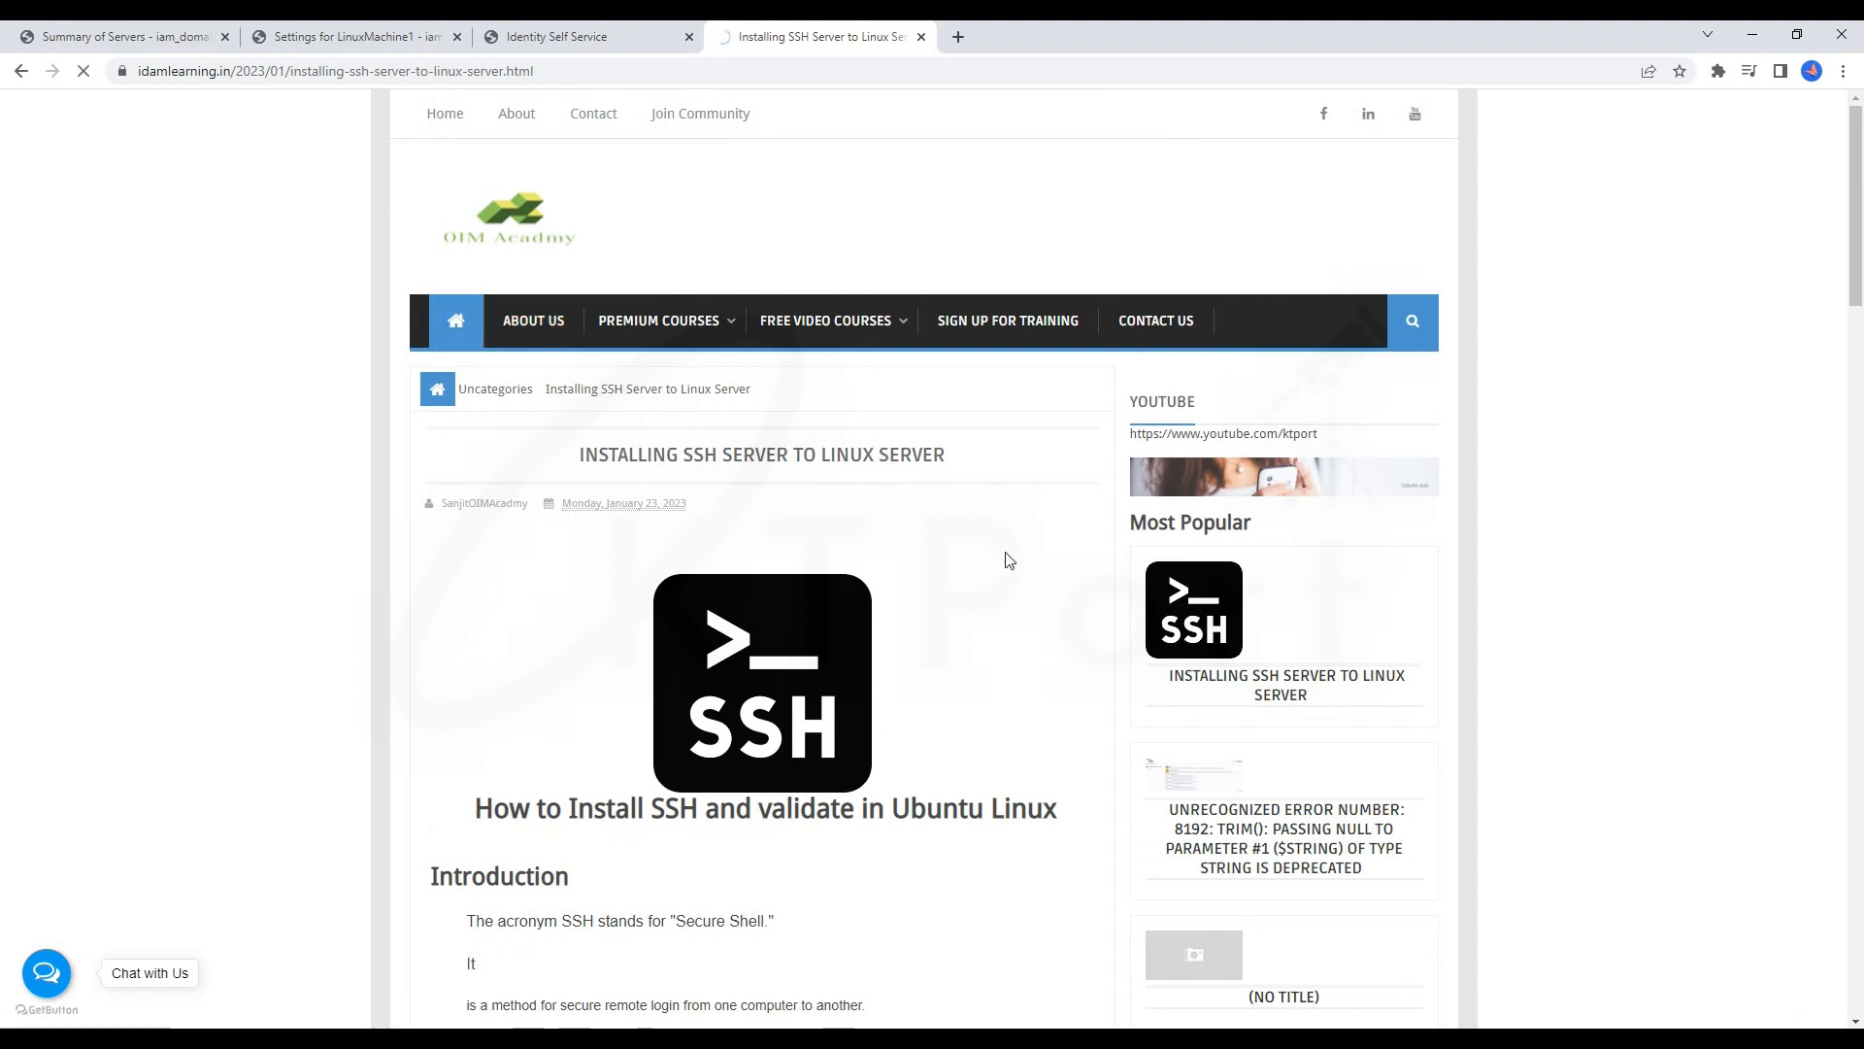
mouse_move(825, 322)
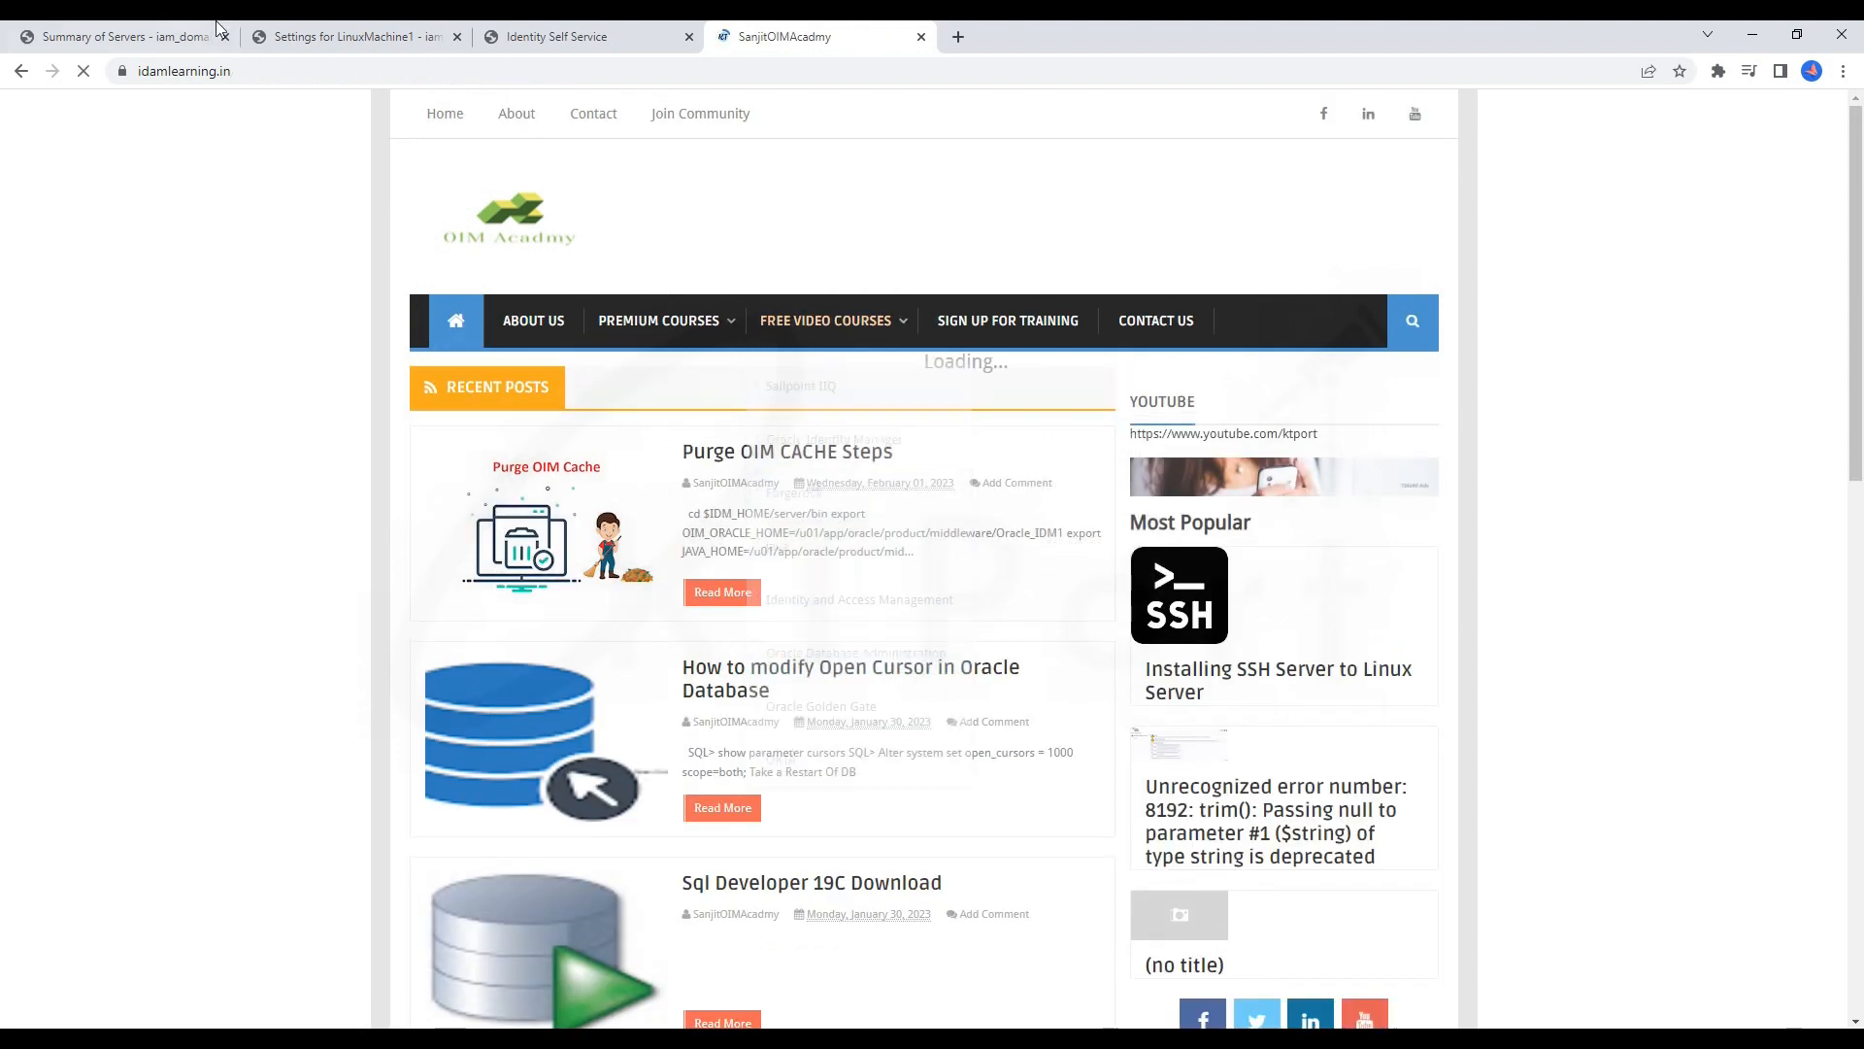
Step: Go back to the Summary of Servers page, bring up Notepad and highlight both Node Manager property lines again
left_click(117, 36)
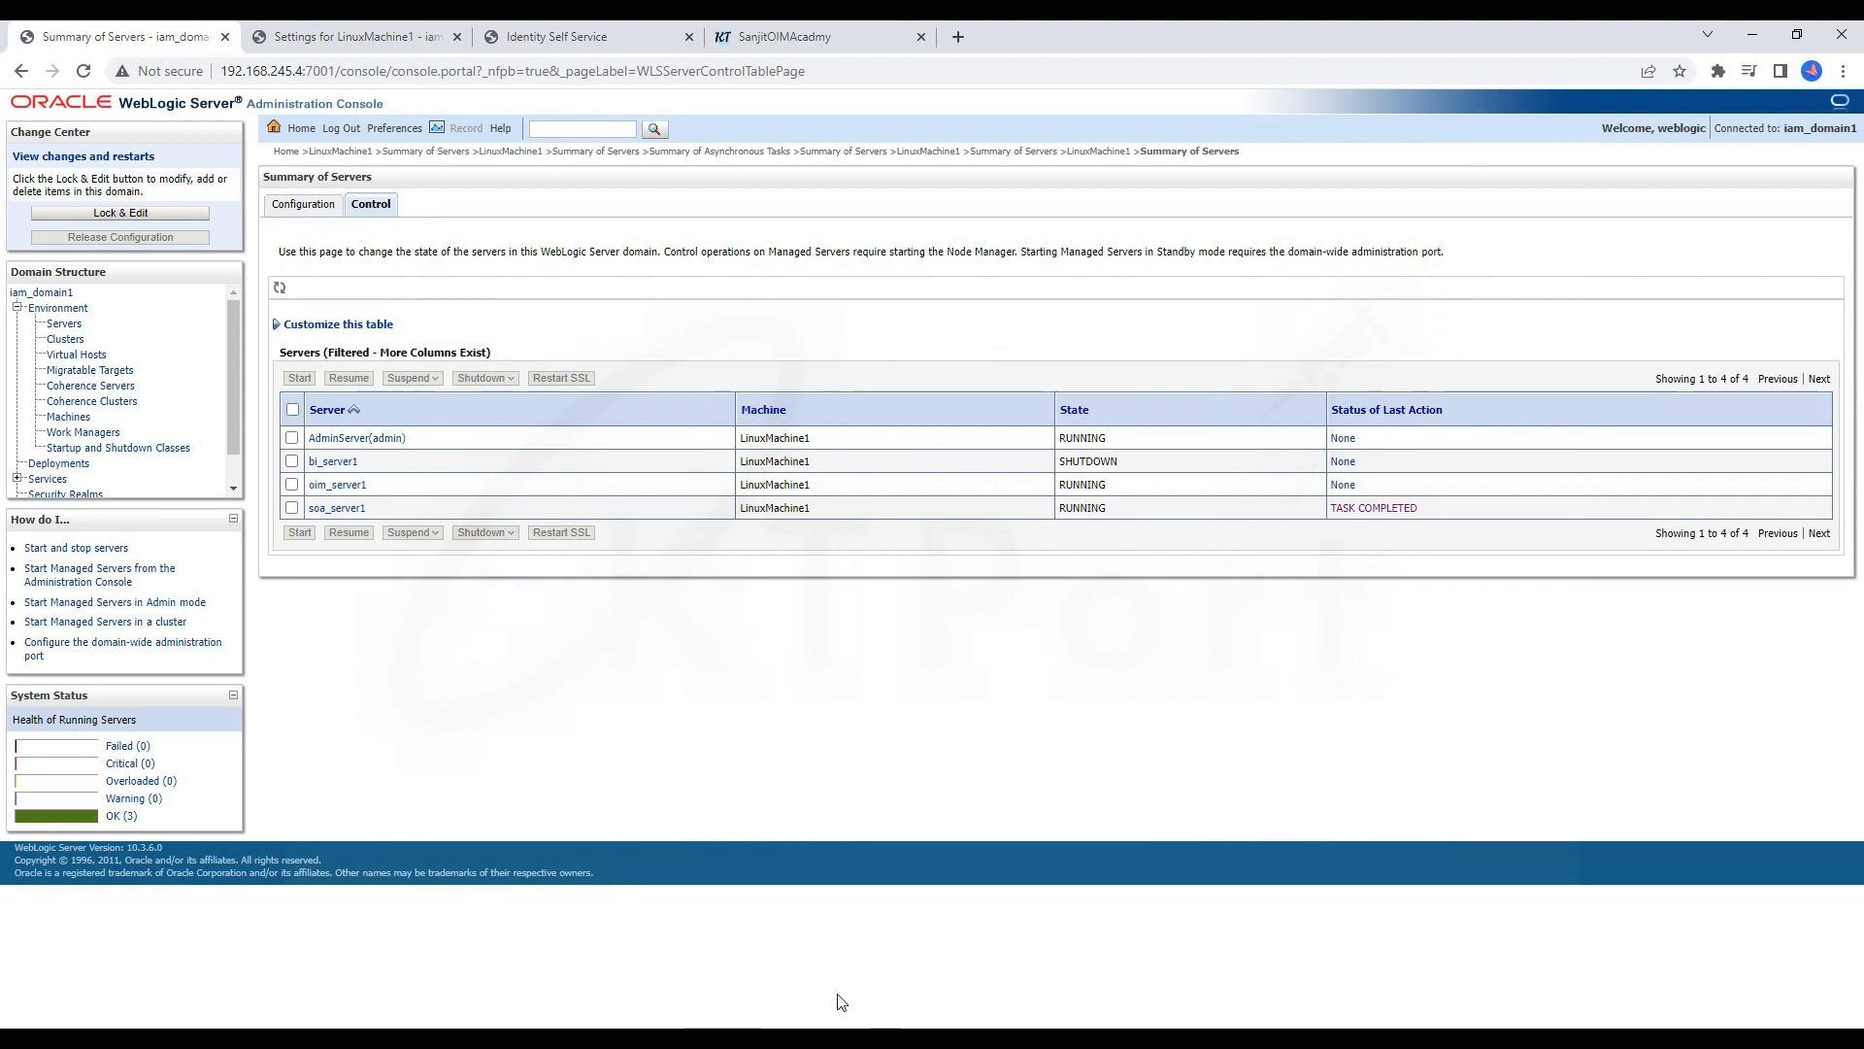
left_click(745, 1022)
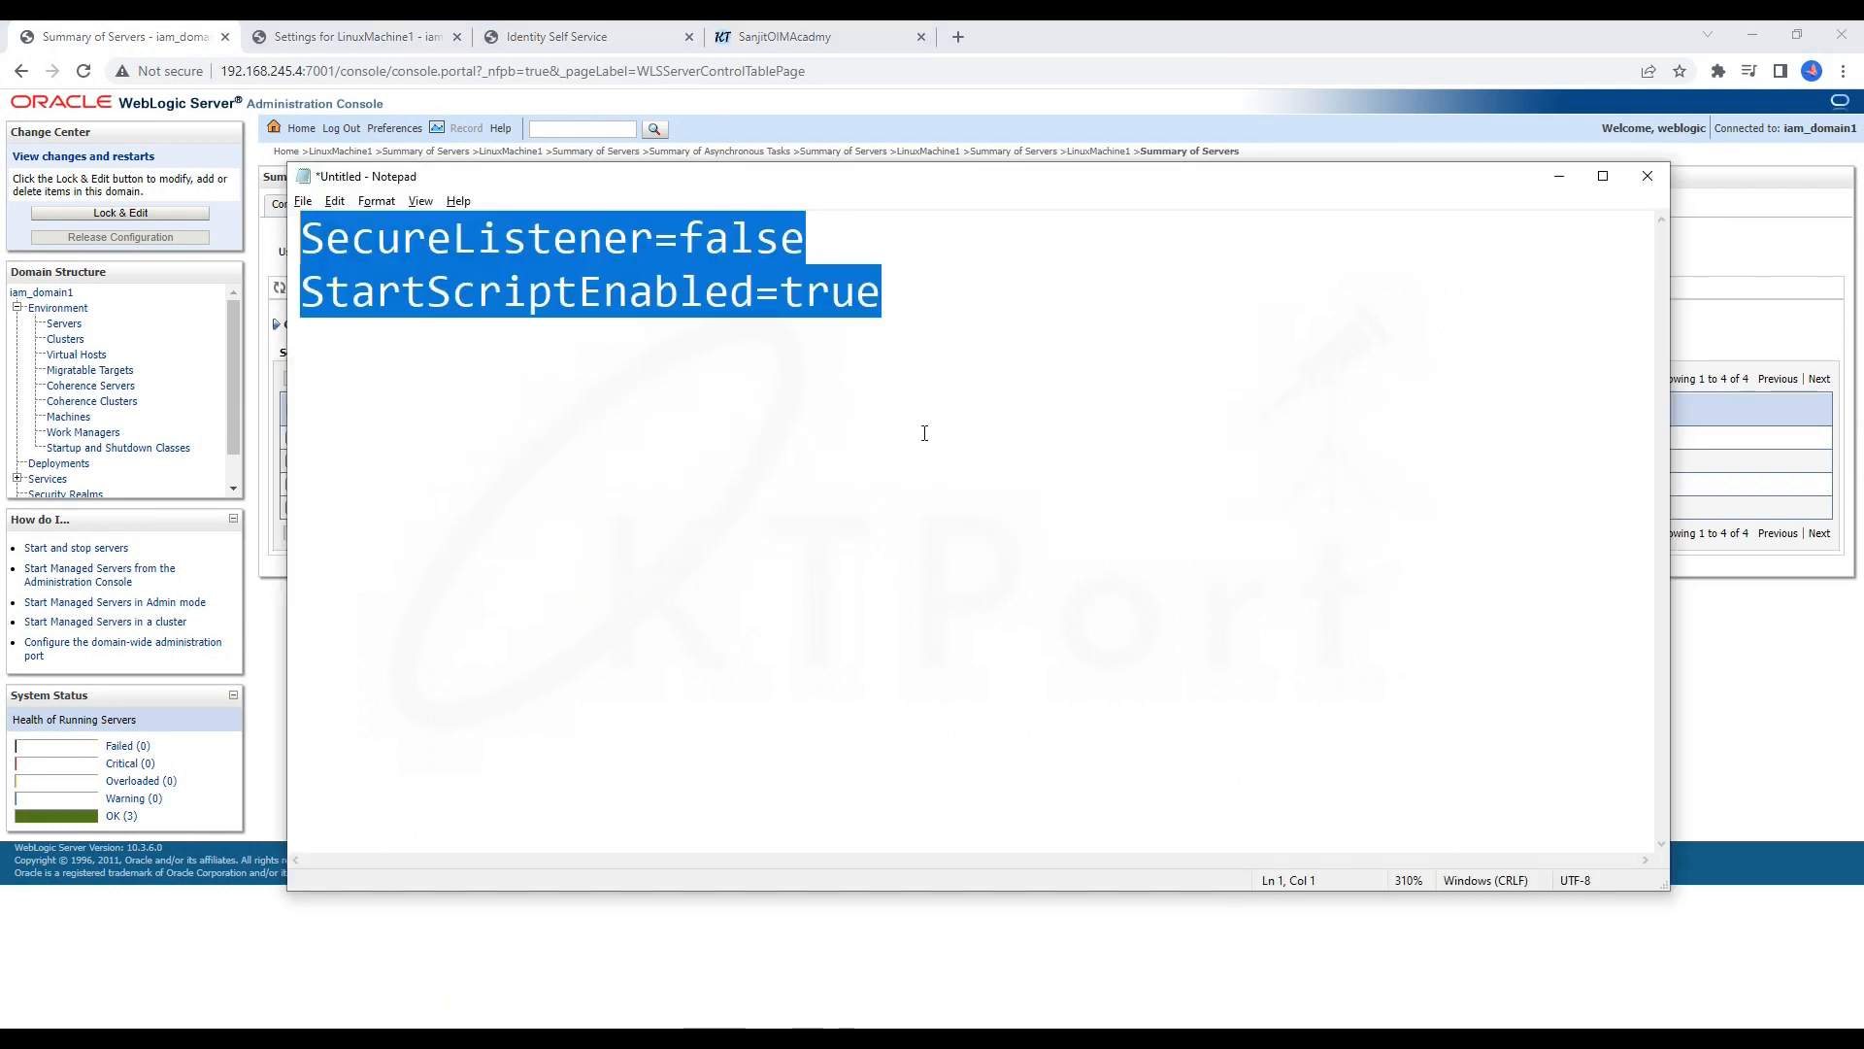
left_click(762, 557)
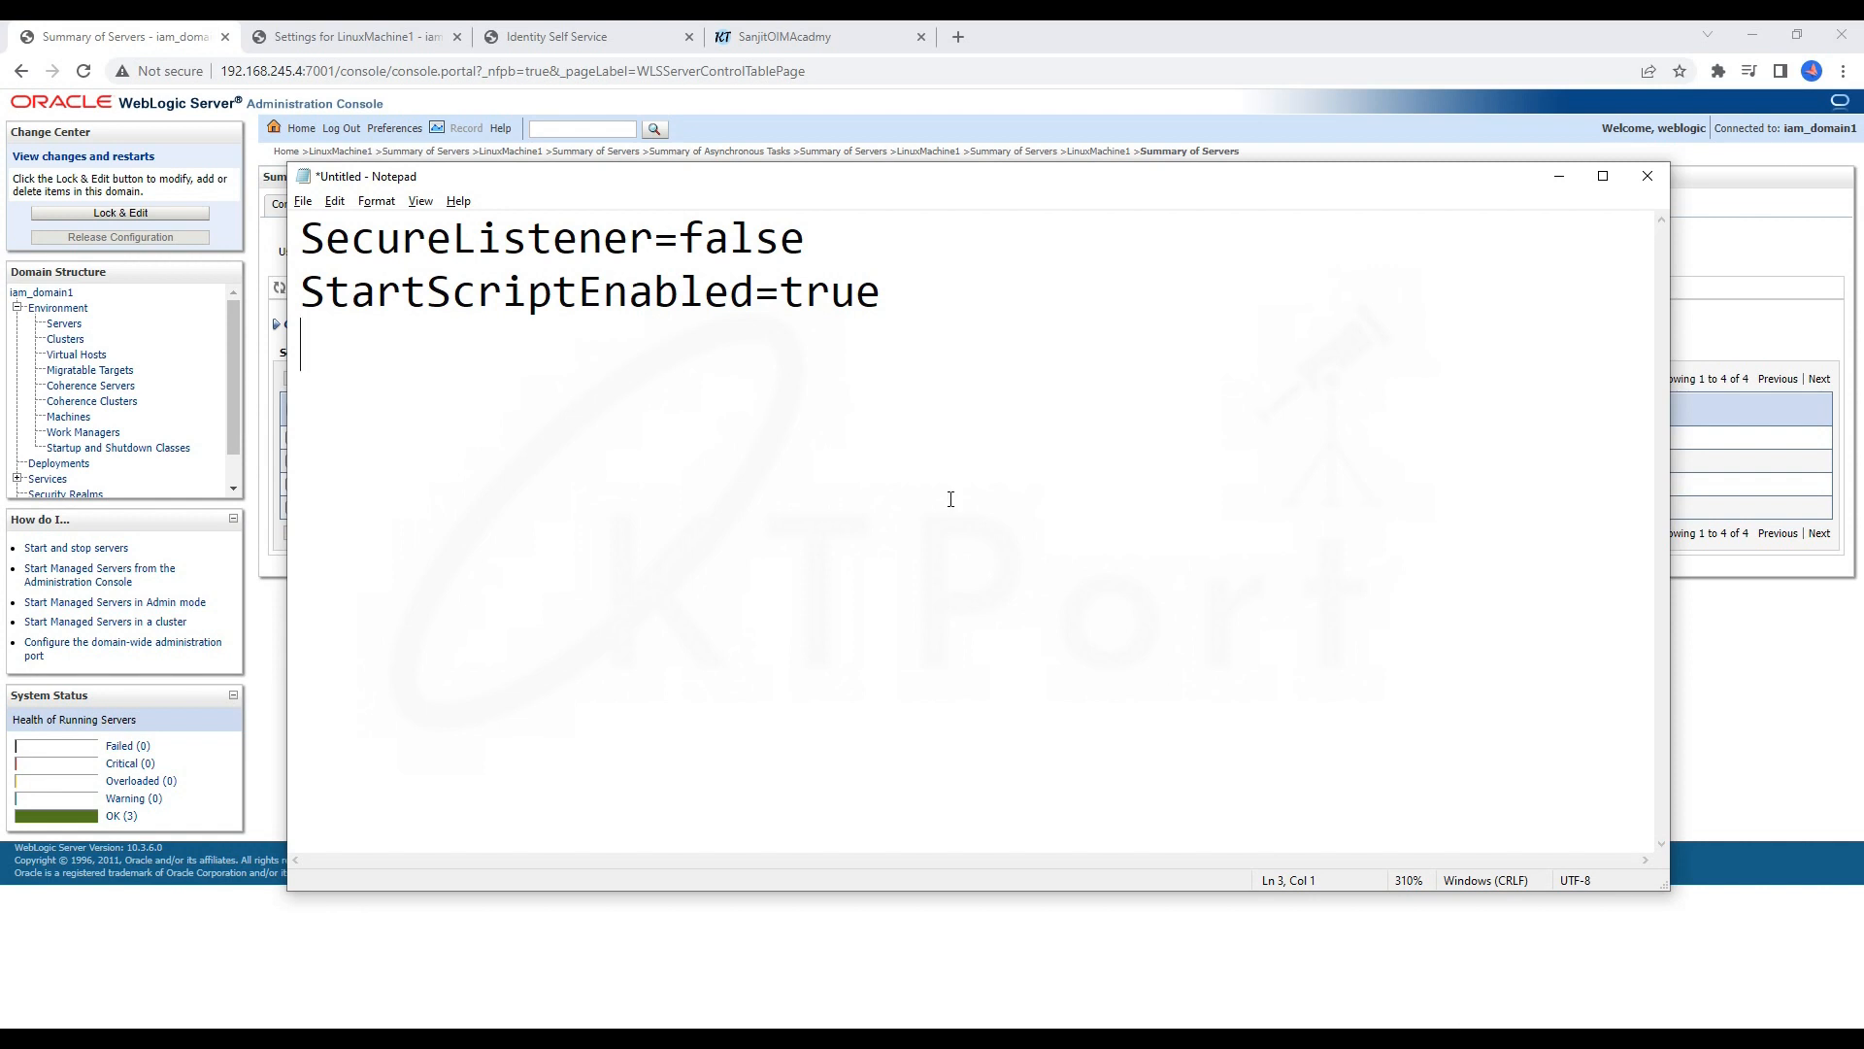
key("ctrl+a")
left_click_drag(899, 309, 299, 238)
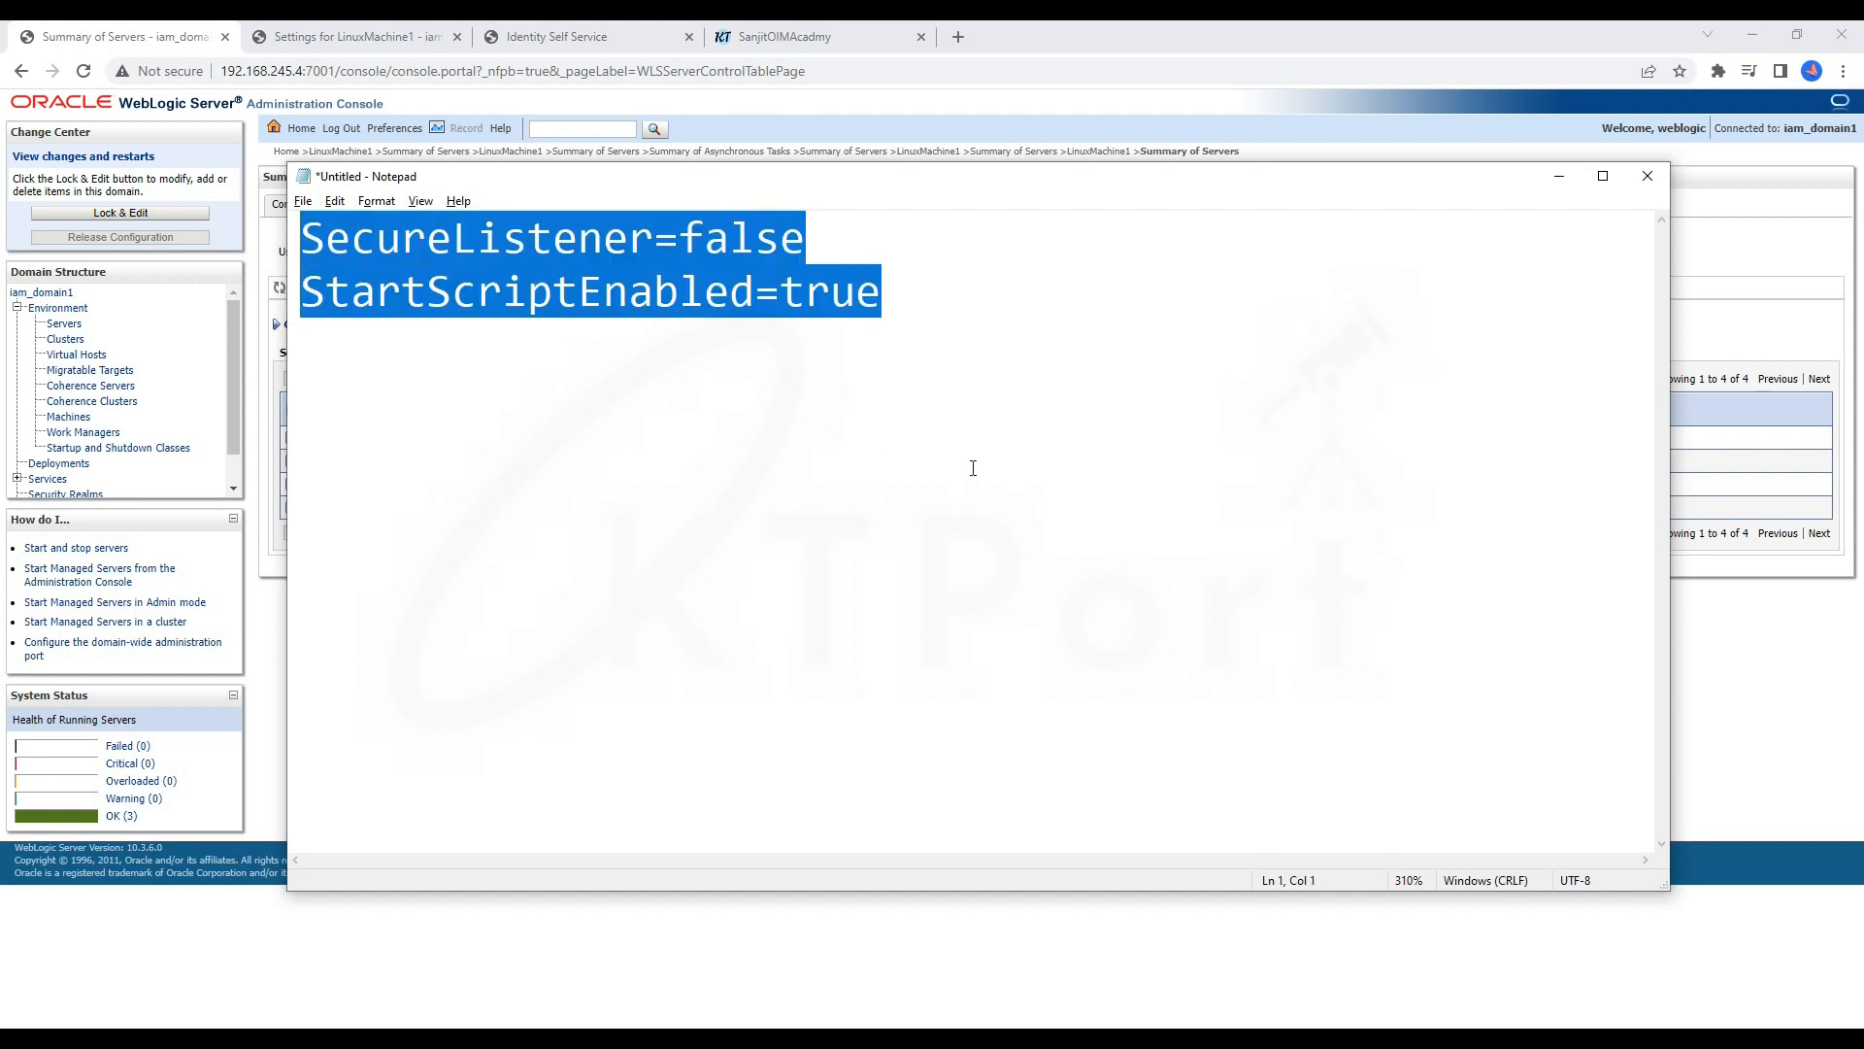